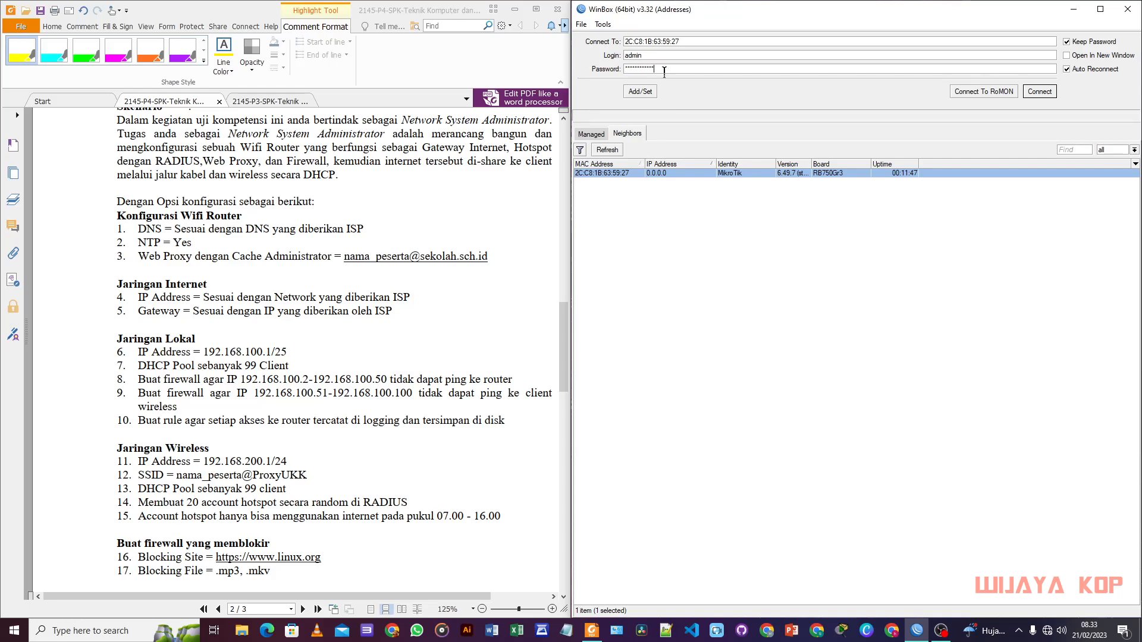
Step: Log into the hEX router as admin and snap its WinBox window to the right half
{"action": "left_click", "coordinate": [1040, 91]}
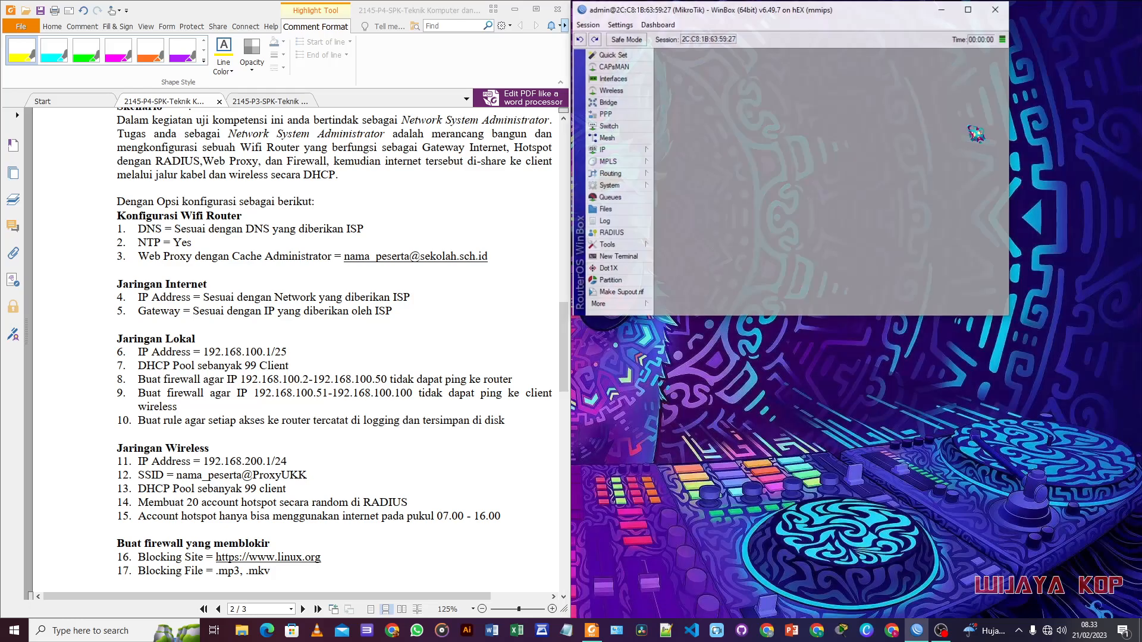
{"action": "left_click_drag", "start_coordinate": [866, 10], "coordinate": [1141, 278]}
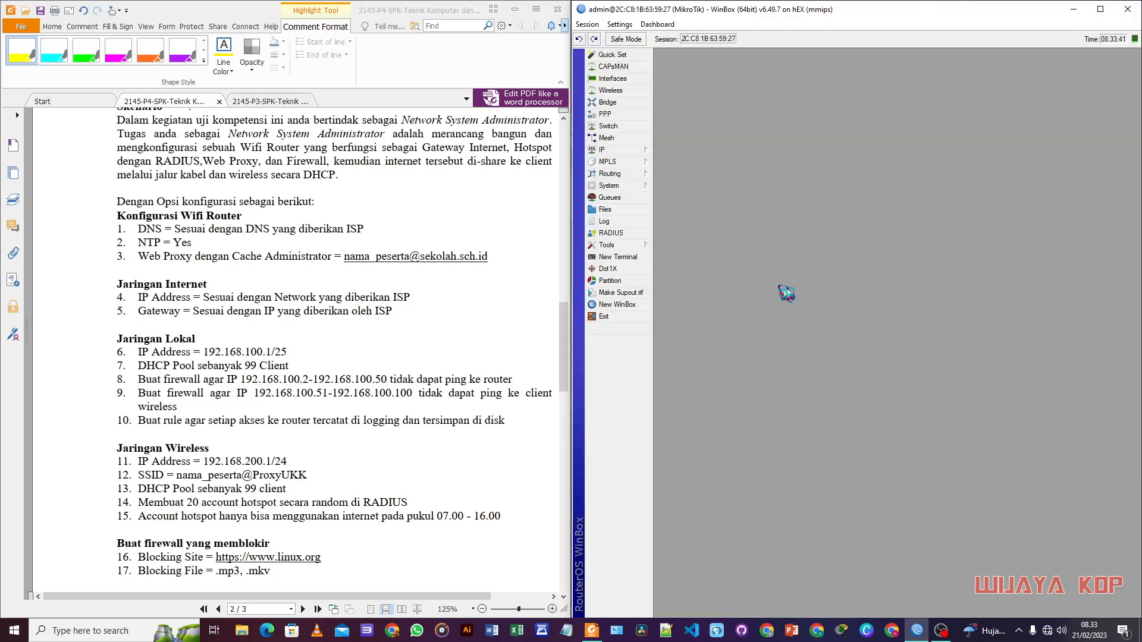
{"action": "scroll", "coordinate": [430, 357], "scroll_direction": "down", "scroll_amount": 1}
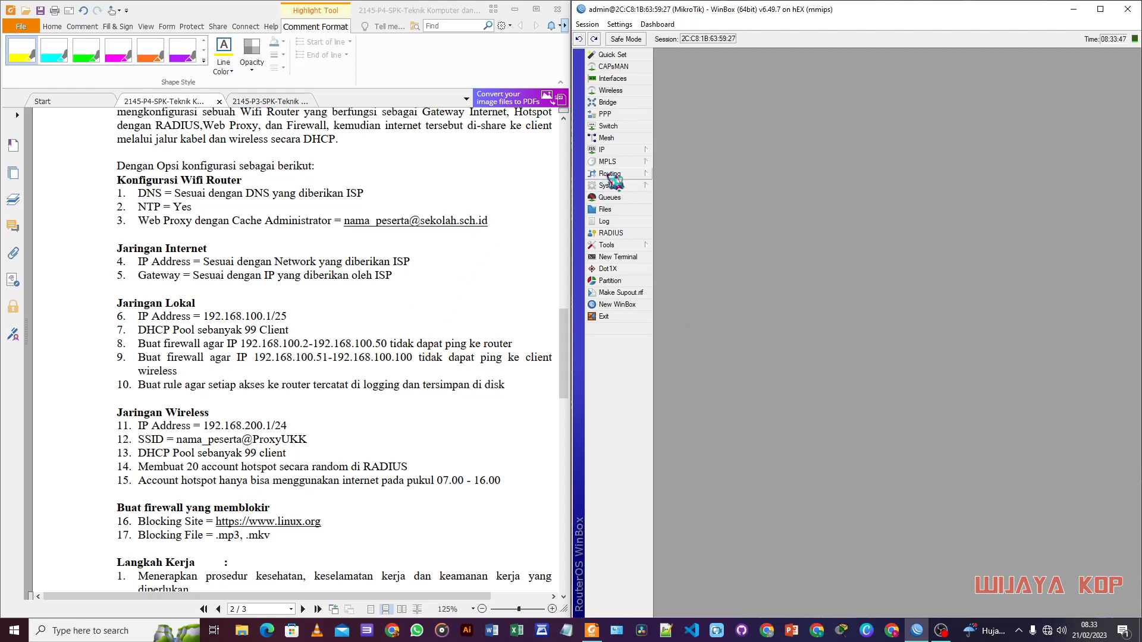
Step: Add a DHCP client on ether1 using peer DNS and NTP
{"action": "left_click", "coordinate": [621, 152]}
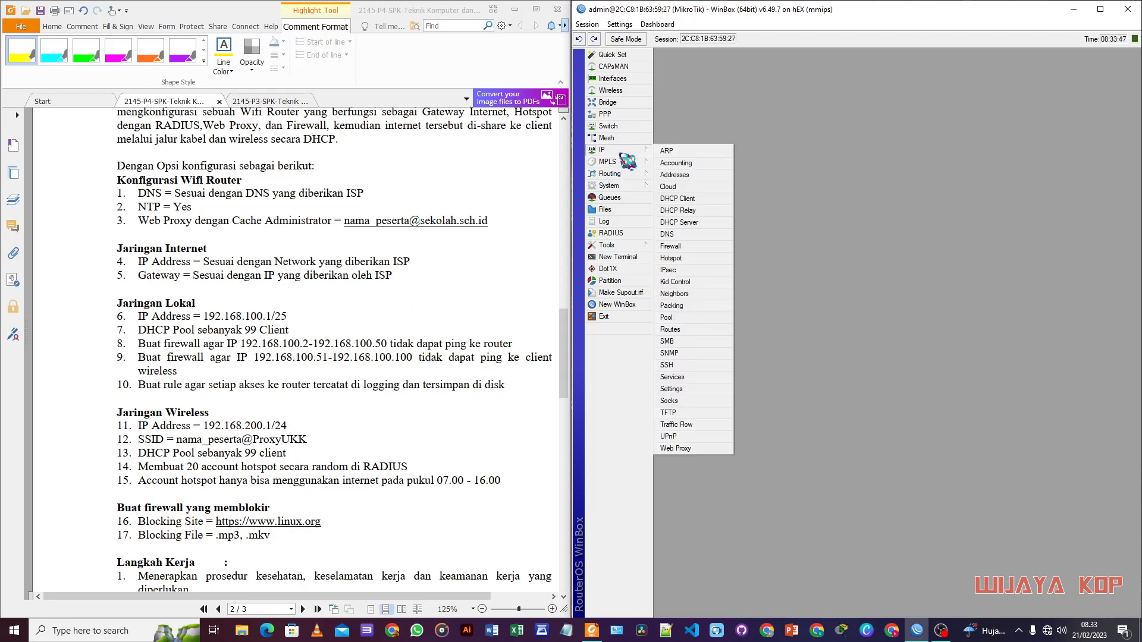
{"action": "left_click", "coordinate": [684, 199]}
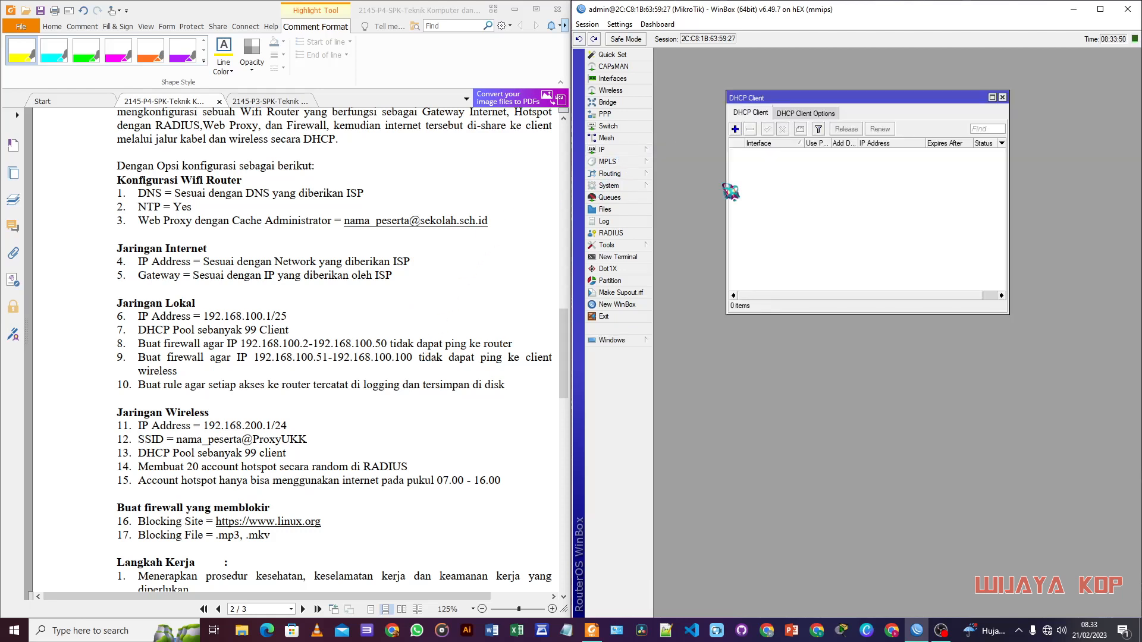
{"action": "left_click", "coordinate": [736, 129]}
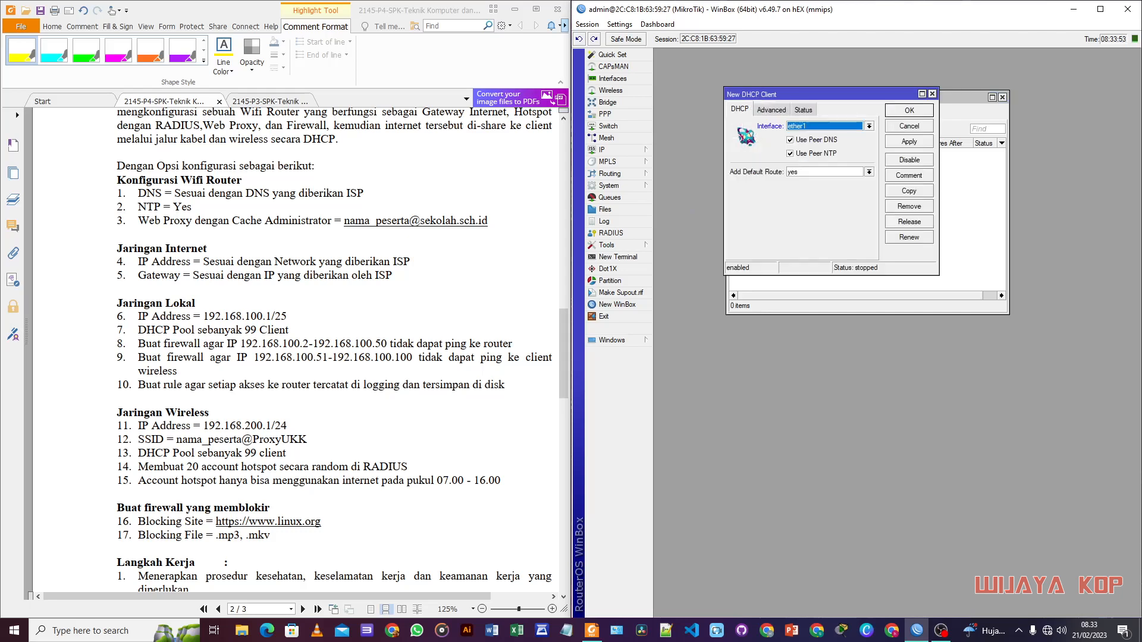
{"action": "left_click_drag", "start_coordinate": [833, 123], "coordinate": [833, 132]}
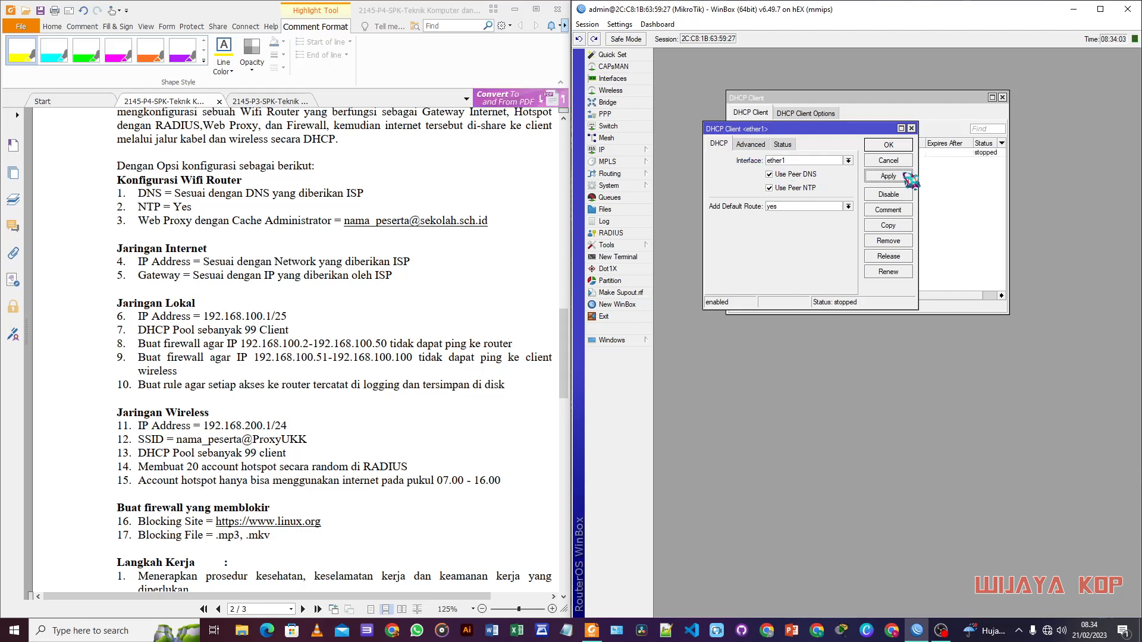
{"action": "left_click", "coordinate": [889, 145]}
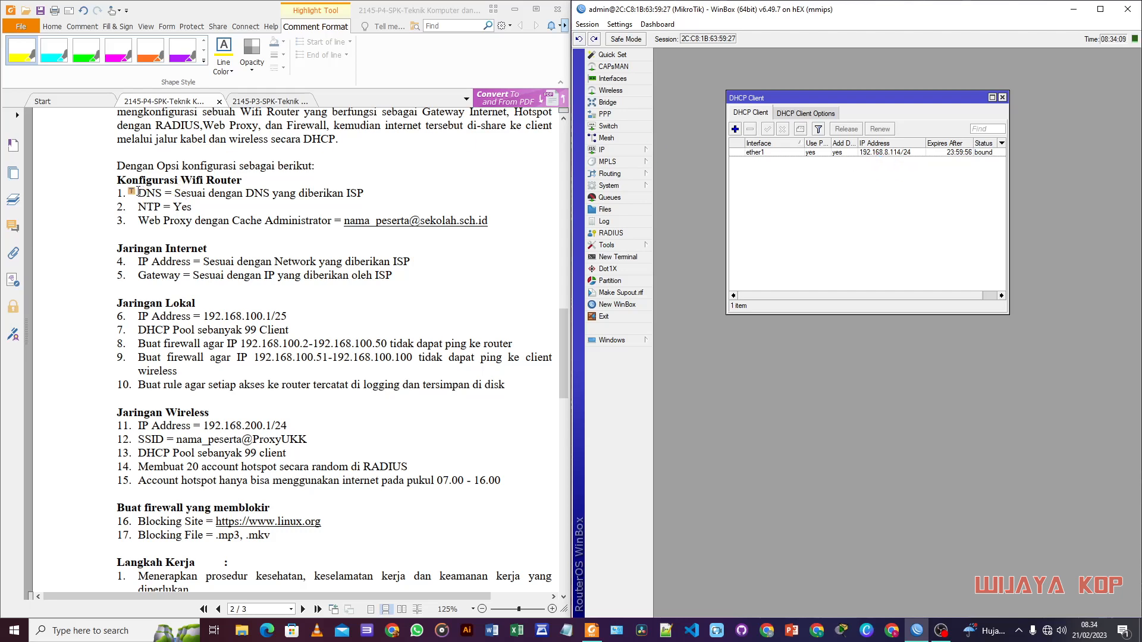
Step: Highlight the DNS, NTP, IP address and gateway requirement lines on the task sheet
{"action": "left_click_drag", "start_coordinate": [137, 193], "coordinate": [366, 193]}
{"action": "left_click_drag", "start_coordinate": [138, 206], "coordinate": [192, 207]}
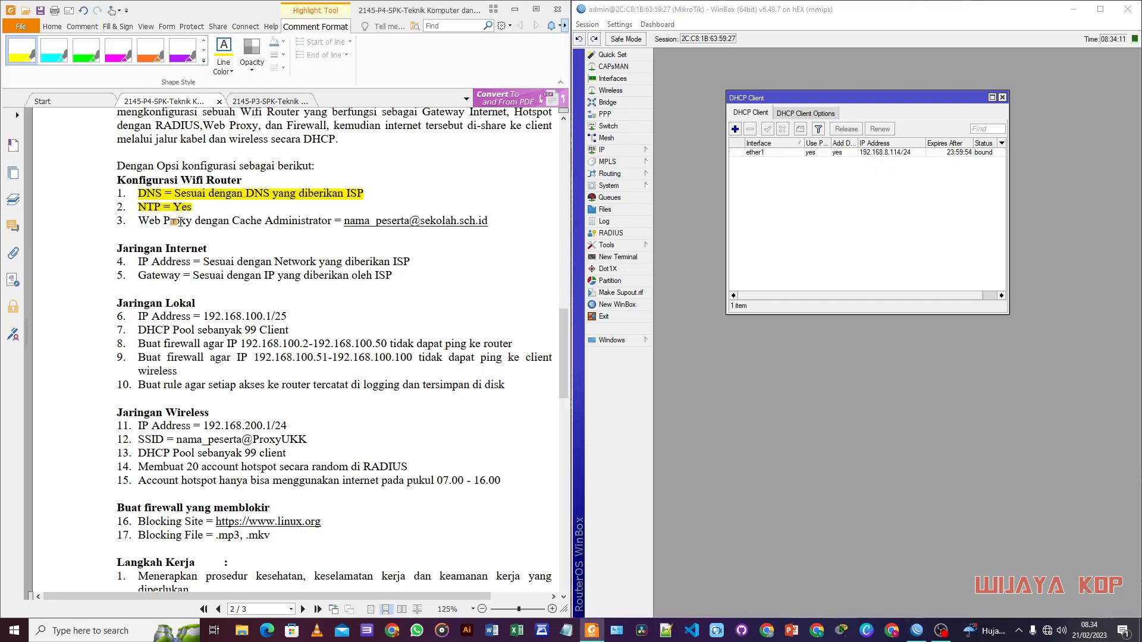
{"action": "left_click_drag", "start_coordinate": [138, 262], "coordinate": [410, 262]}
{"action": "left_click_drag", "start_coordinate": [137, 276], "coordinate": [395, 276]}
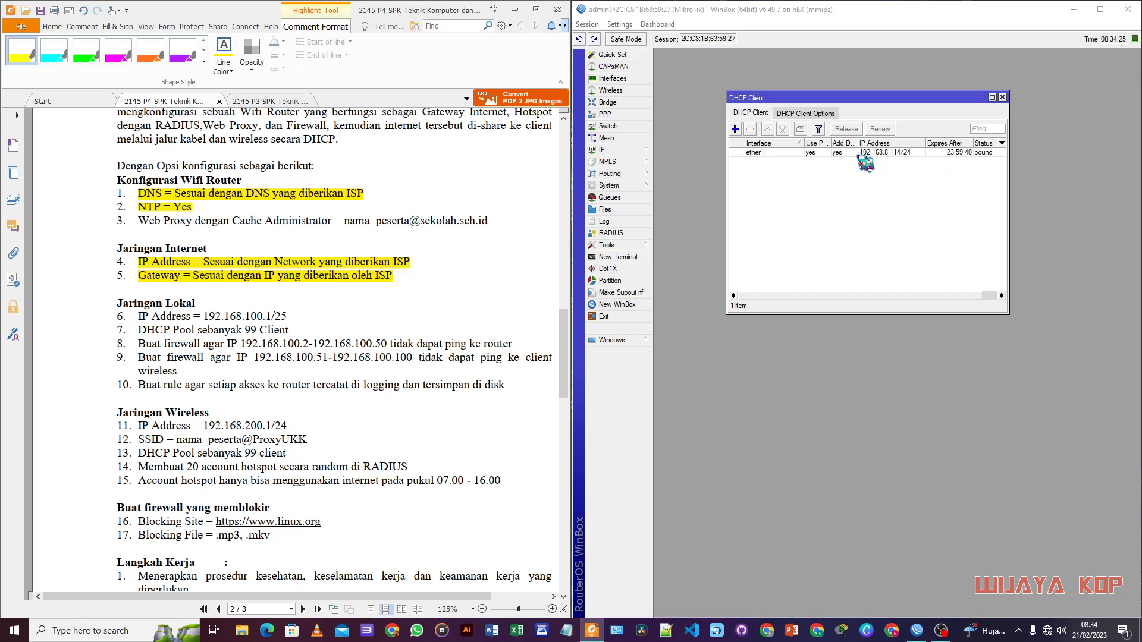
{"action": "left_click", "coordinate": [624, 257]}
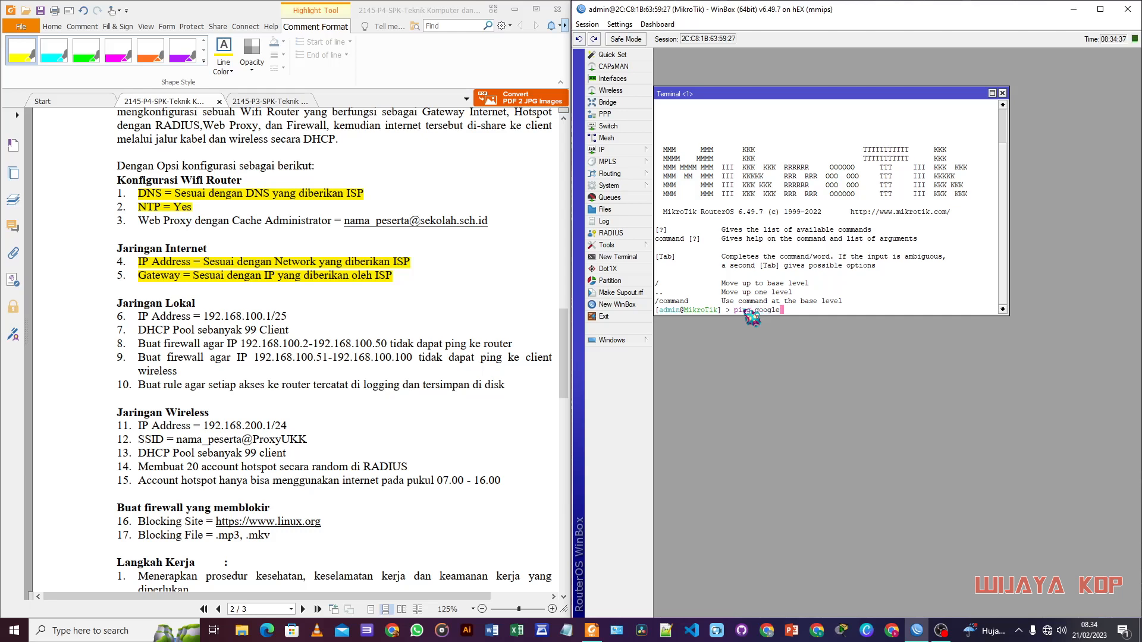
{"action": "key", "text": "Return"}
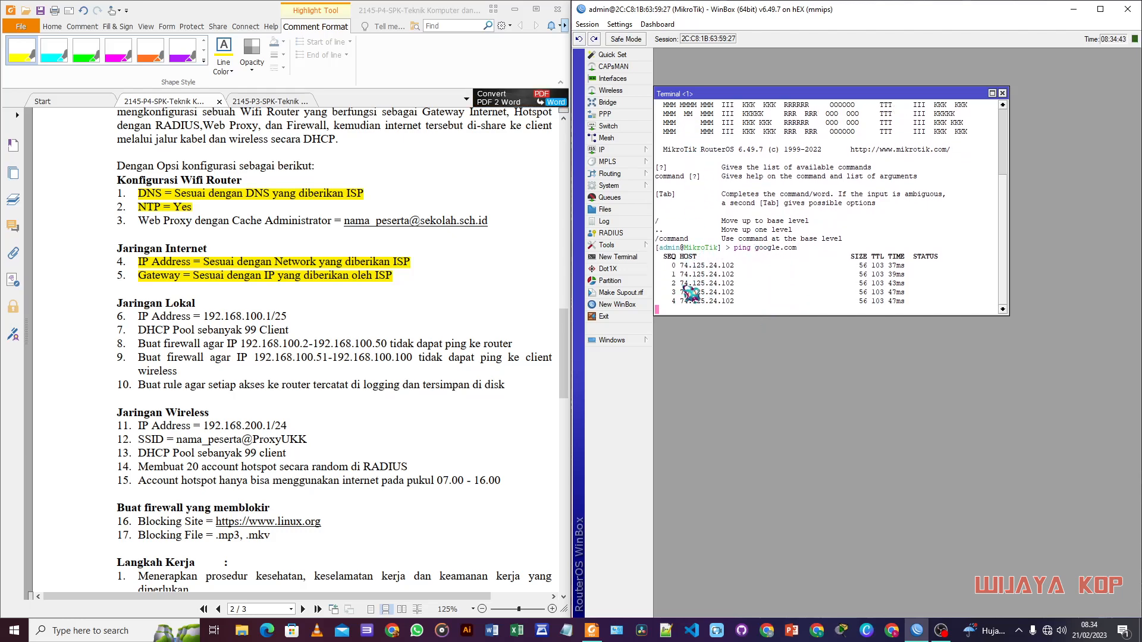
{"action": "left_click", "coordinate": [1003, 94]}
{"action": "scroll", "coordinate": [388, 326], "scroll_direction": "down", "scroll_amount": 1}
{"action": "scroll", "coordinate": [387, 326], "scroll_direction": "down", "scroll_amount": 1}
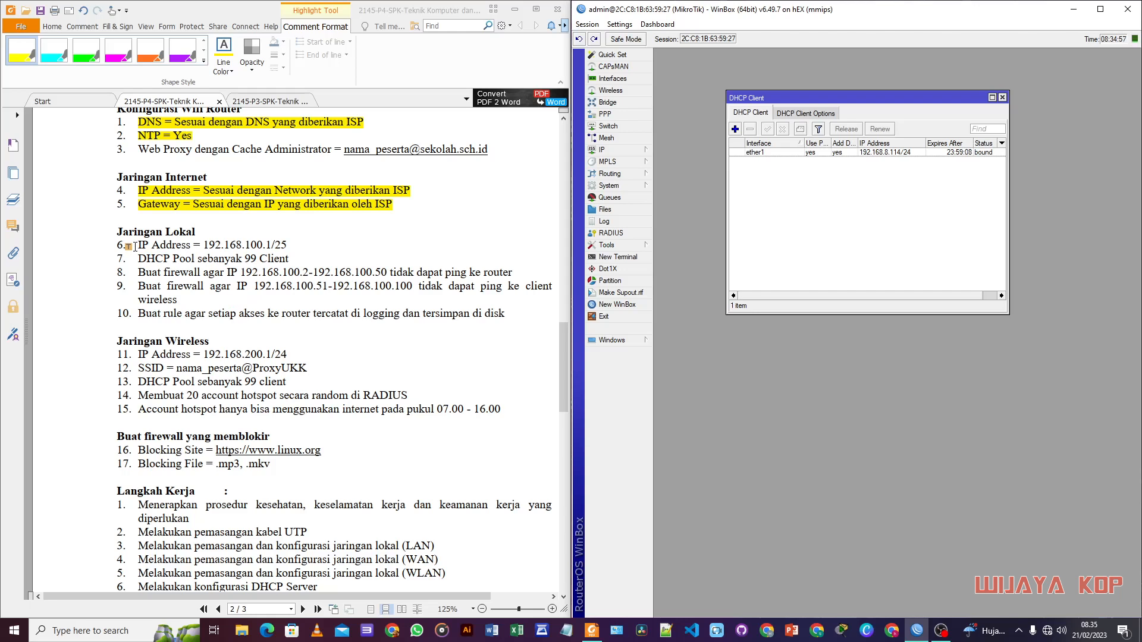
Step: Add the address 192.168.100.1/25 on interface ether2
{"action": "left_click", "coordinate": [631, 150]}
{"action": "left_click", "coordinate": [682, 175]}
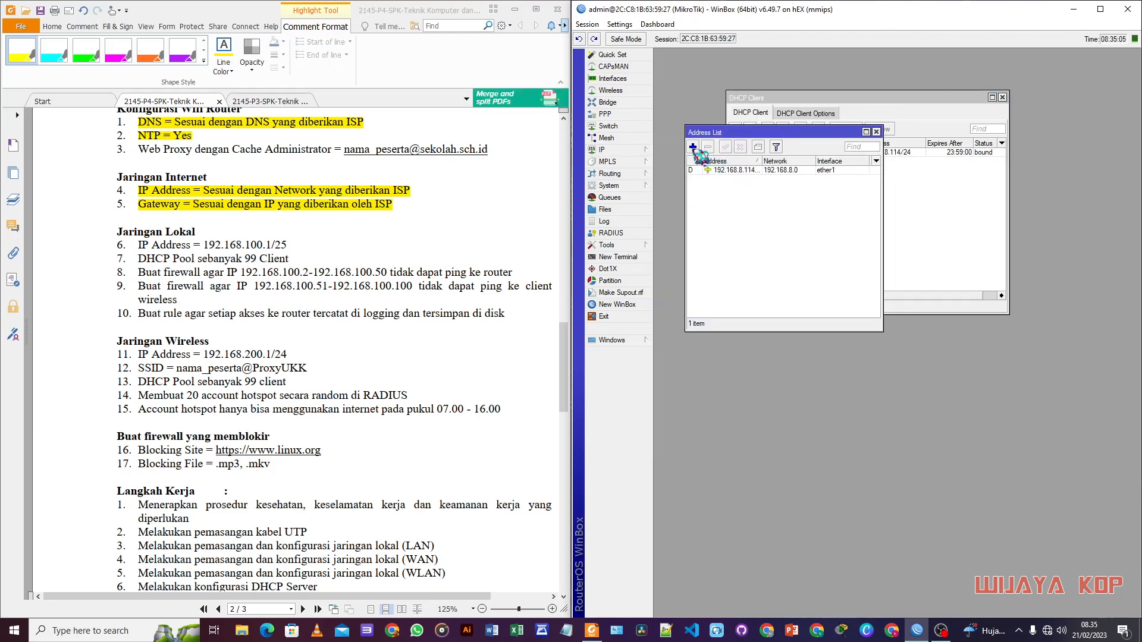
{"action": "left_click", "coordinate": [693, 147]}
{"action": "type", "text": "192.168.100.1/25"}
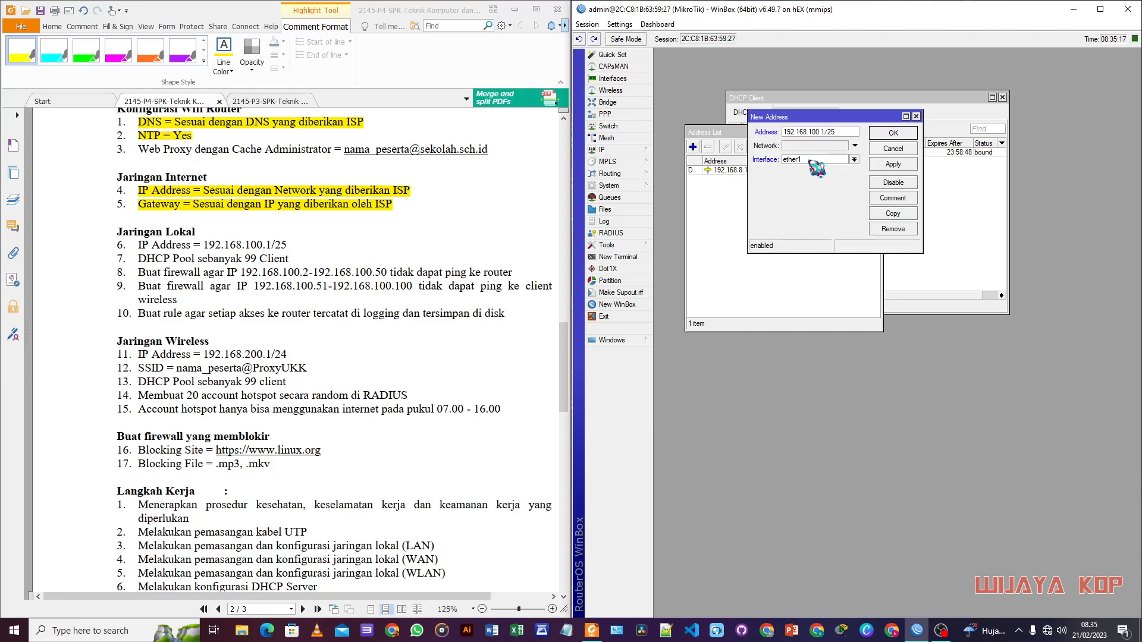
{"action": "left_click_drag", "start_coordinate": [563, 360], "coordinate": [567, 488]}
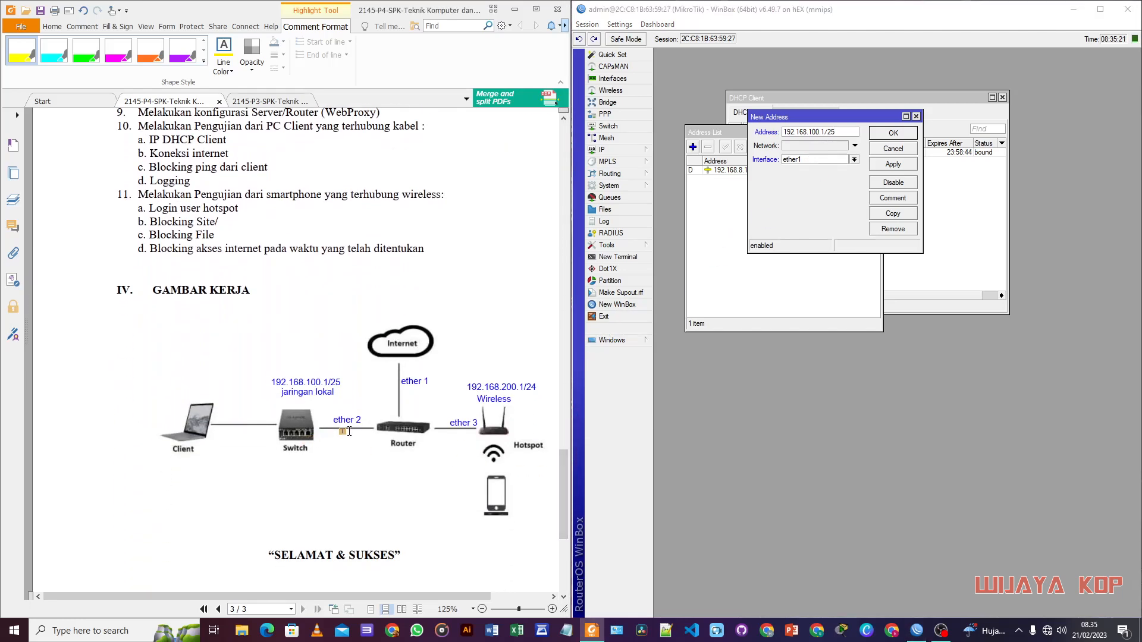
{"action": "left_click_drag", "start_coordinate": [569, 502], "coordinate": [573, 357]}
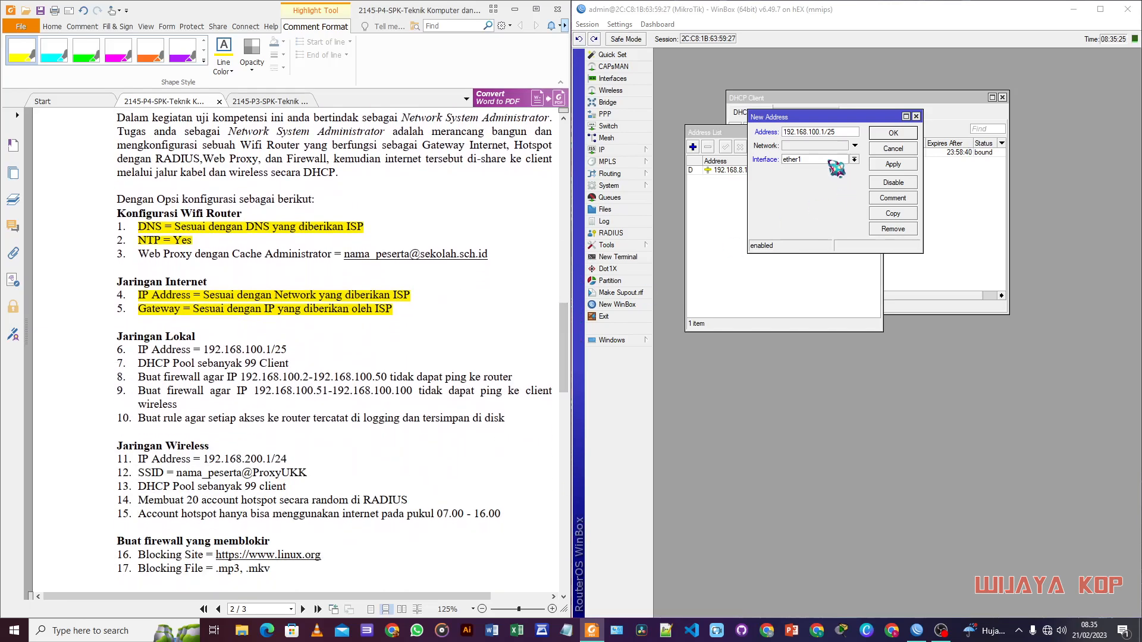
{"action": "left_click", "coordinate": [854, 159]}
{"action": "left_click", "coordinate": [793, 177]}
{"action": "left_click", "coordinate": [893, 164]}
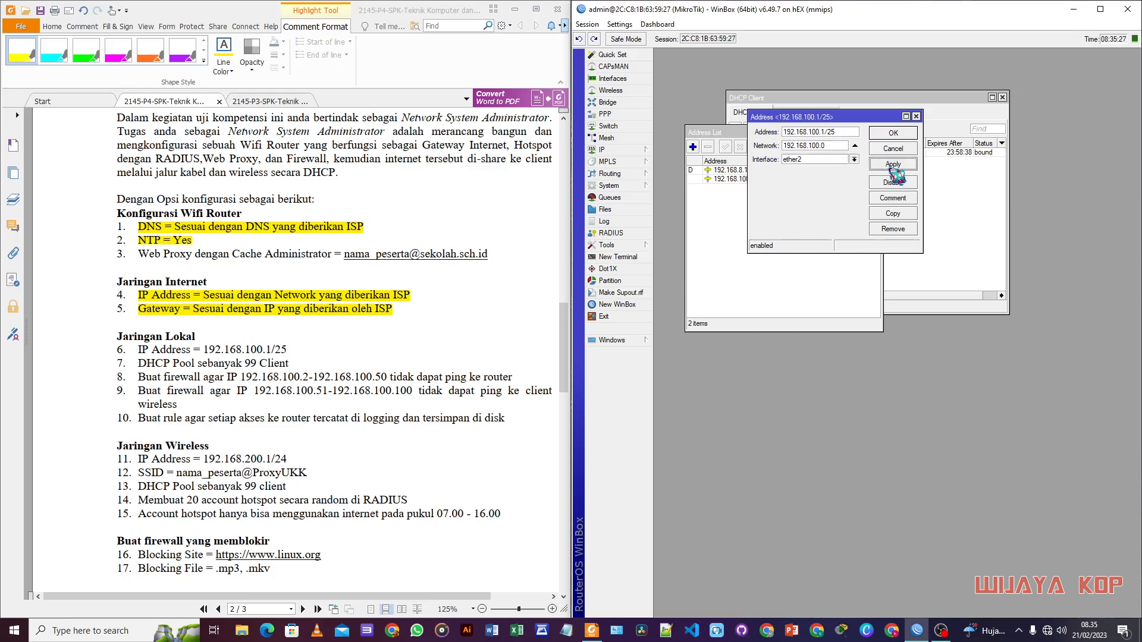
{"action": "left_click", "coordinate": [900, 134]}
{"action": "left_click_drag", "start_coordinate": [800, 134], "coordinate": [851, 200]}
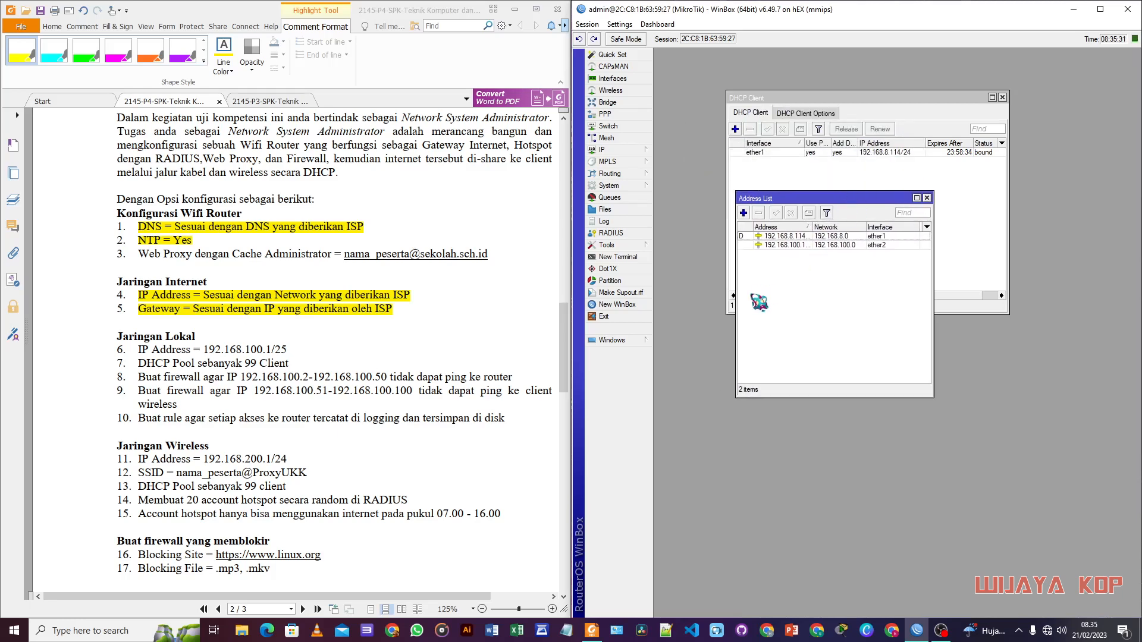
Step: Highlight the local-network IP requirement, line 6, on the task sheet
{"action": "scroll", "coordinate": [288, 372], "scroll_direction": "down", "scroll_amount": 1}
{"action": "left_click", "coordinate": [138, 314]}
{"action": "left_click_drag", "start_coordinate": [139, 314], "coordinate": [287, 314]}
{"action": "scroll", "coordinate": [247, 404], "scroll_direction": "down", "scroll_amount": 2}
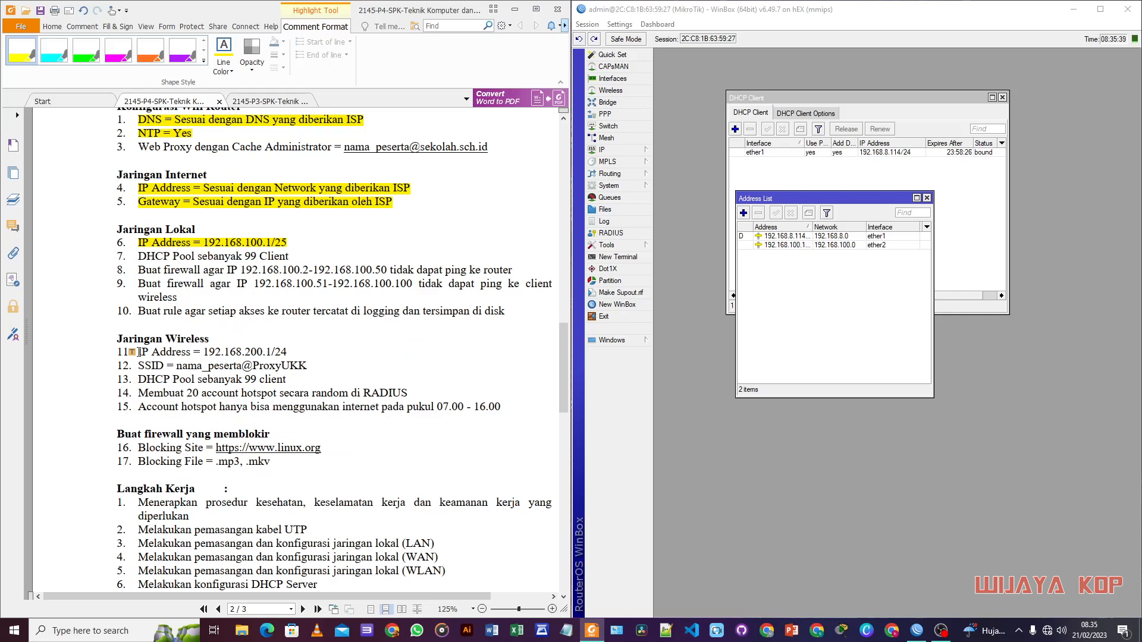
Step: Add 192.168.200.1/24 on ether3 and highlight line 11 on the task sheet
{"action": "left_click", "coordinate": [743, 213]}
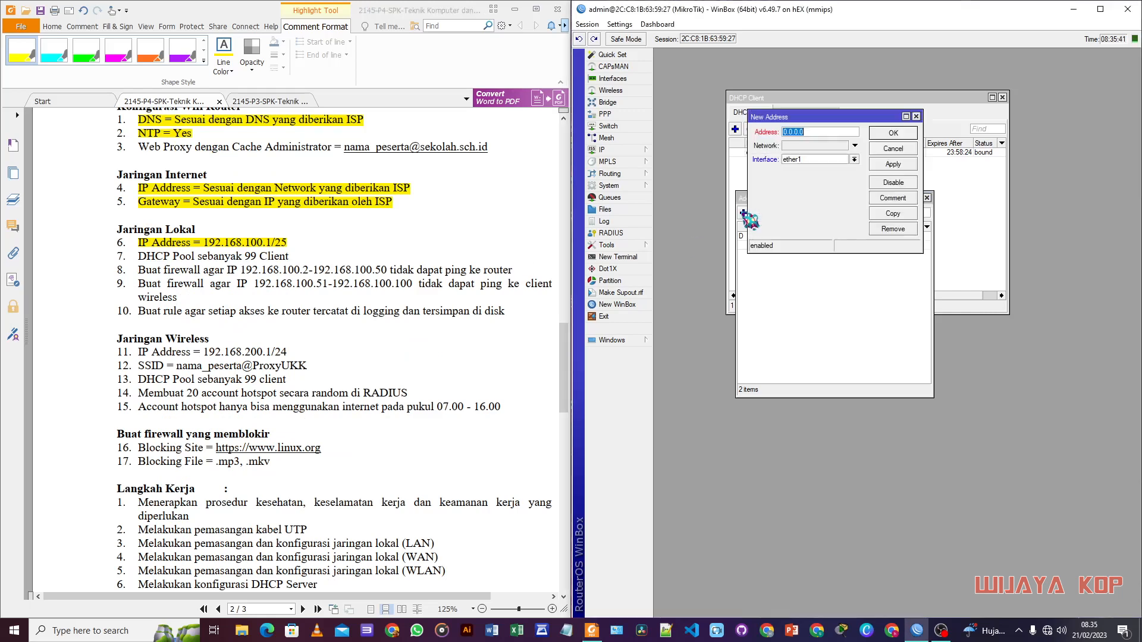
{"action": "left_click_drag", "start_coordinate": [847, 119], "coordinate": [789, 272]}
{"action": "type", "text": "192.168.200.1/24"}
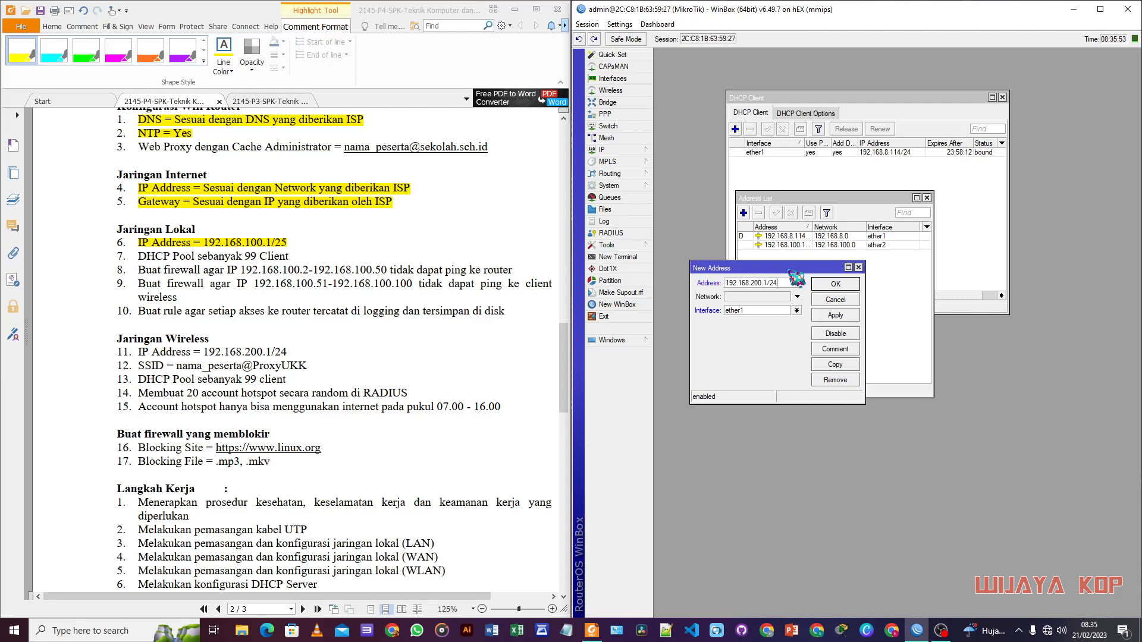
{"action": "left_click", "coordinate": [767, 310]}
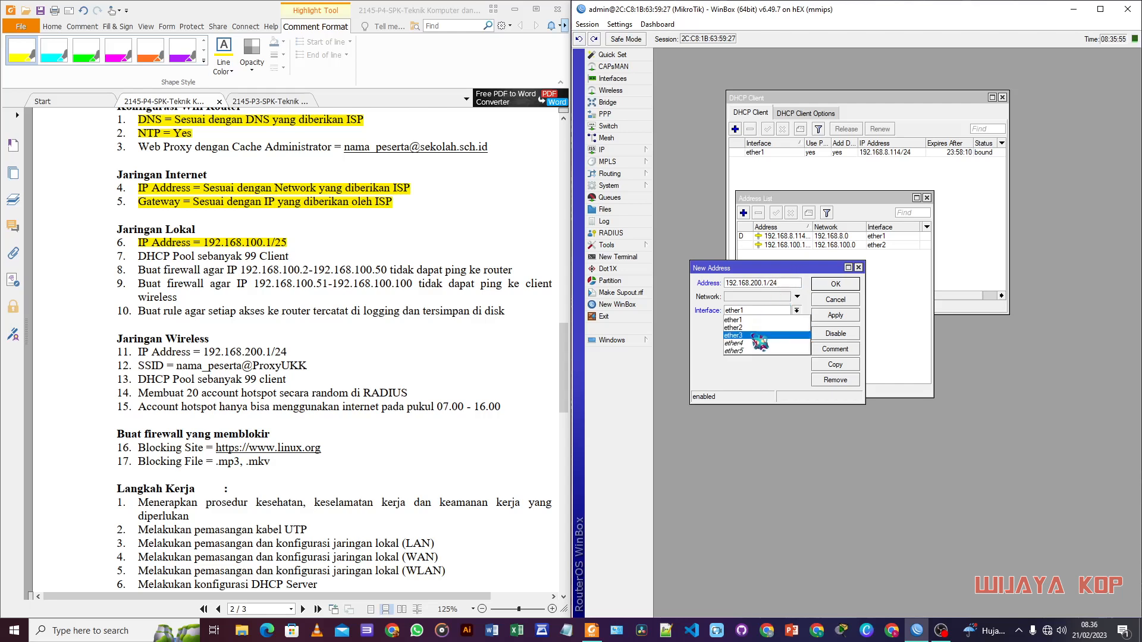
{"action": "left_click", "coordinate": [754, 332]}
{"action": "left_click", "coordinate": [845, 285]}
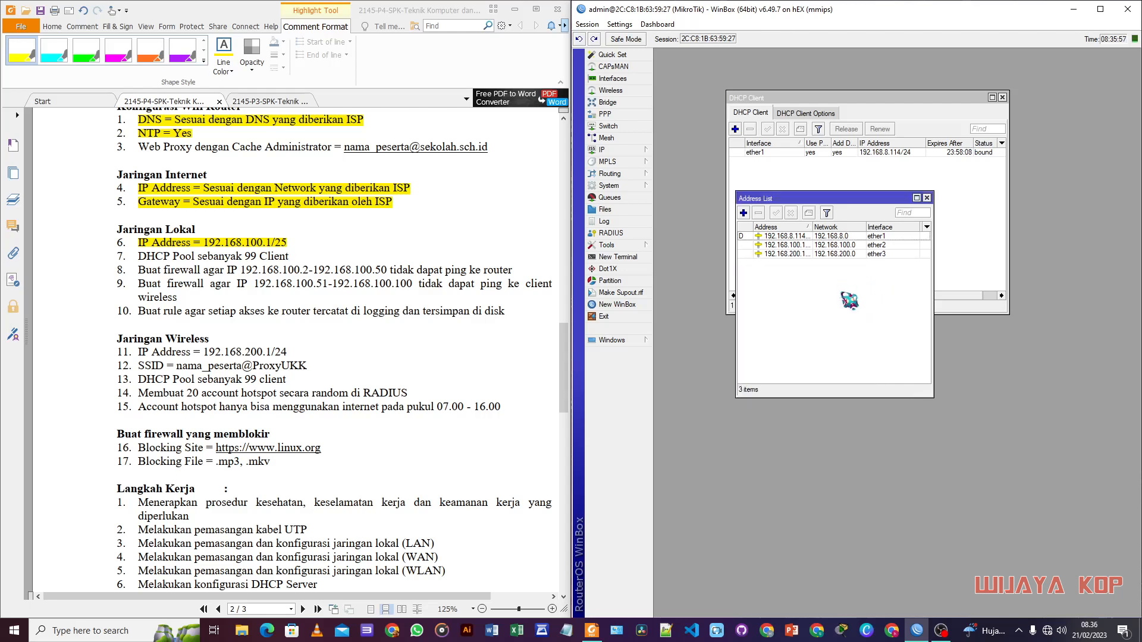
{"action": "left_click_drag", "start_coordinate": [137, 352], "coordinate": [288, 352]}
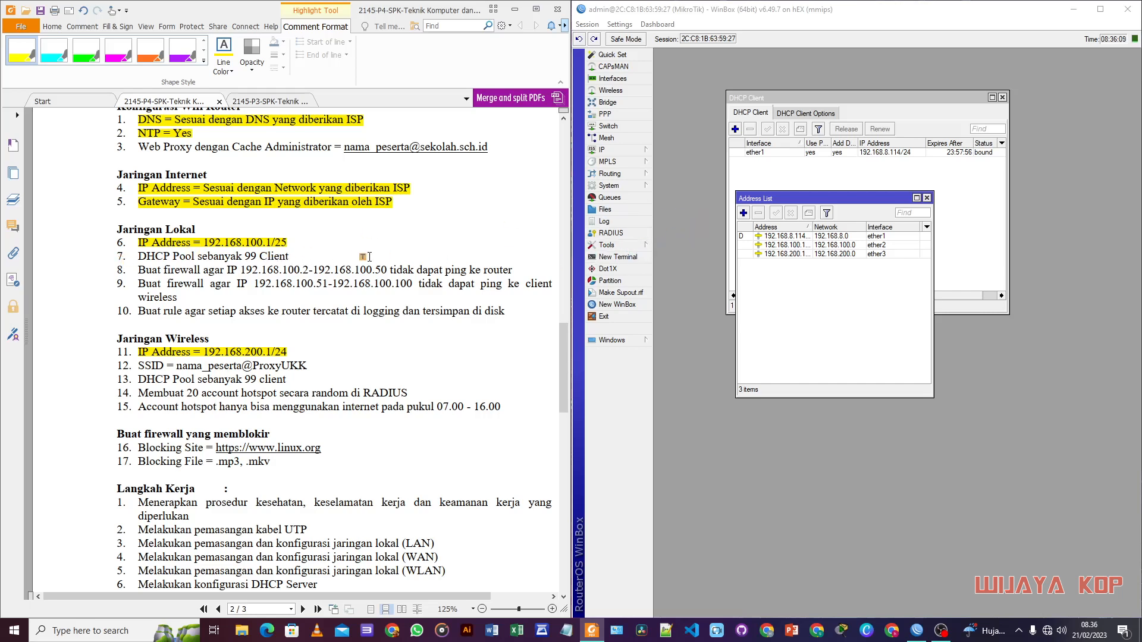
Step: Run DHCP Setup on ether2, accepting address space 192.168.100.0/25 and gateway 192.168.100.1
{"action": "left_click", "coordinate": [614, 151]}
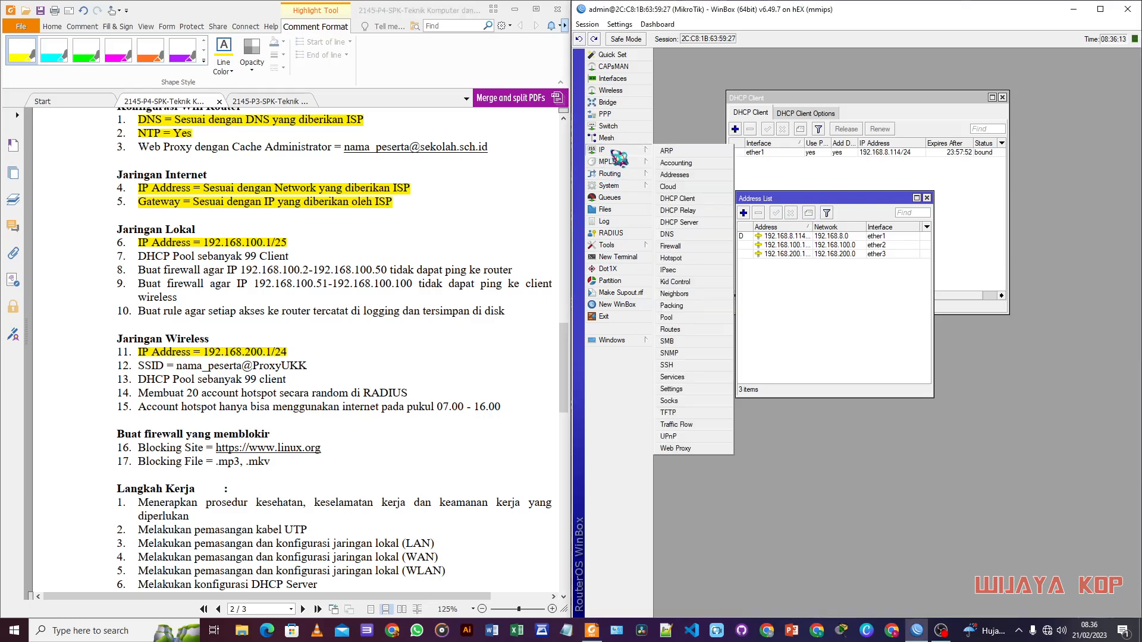
{"action": "left_click", "coordinate": [696, 228]}
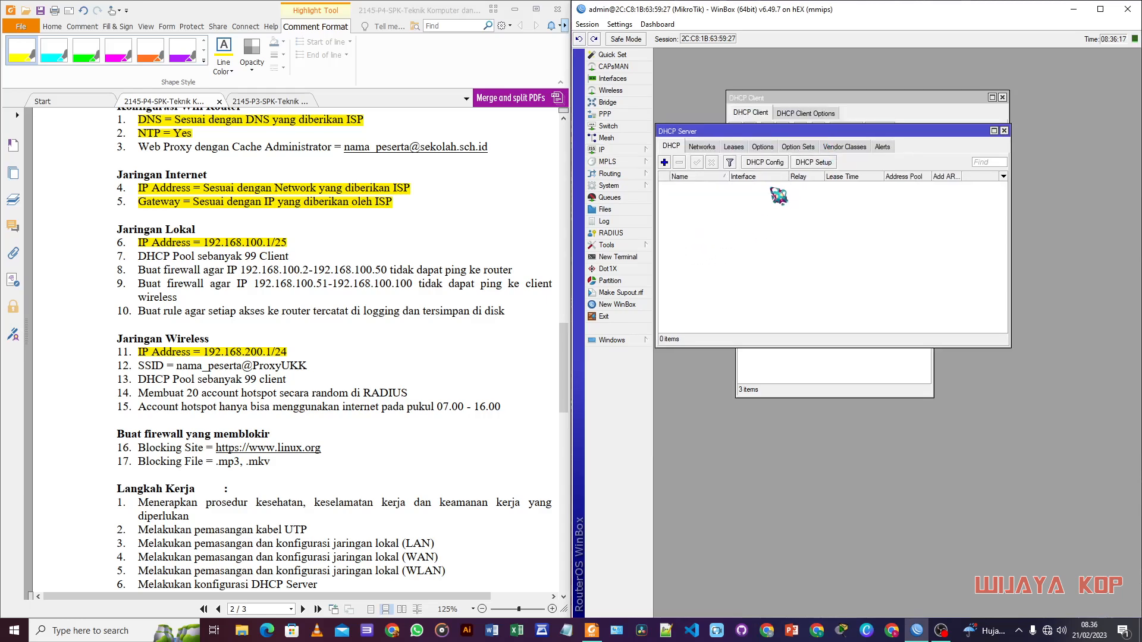
{"action": "left_click", "coordinate": [821, 167]}
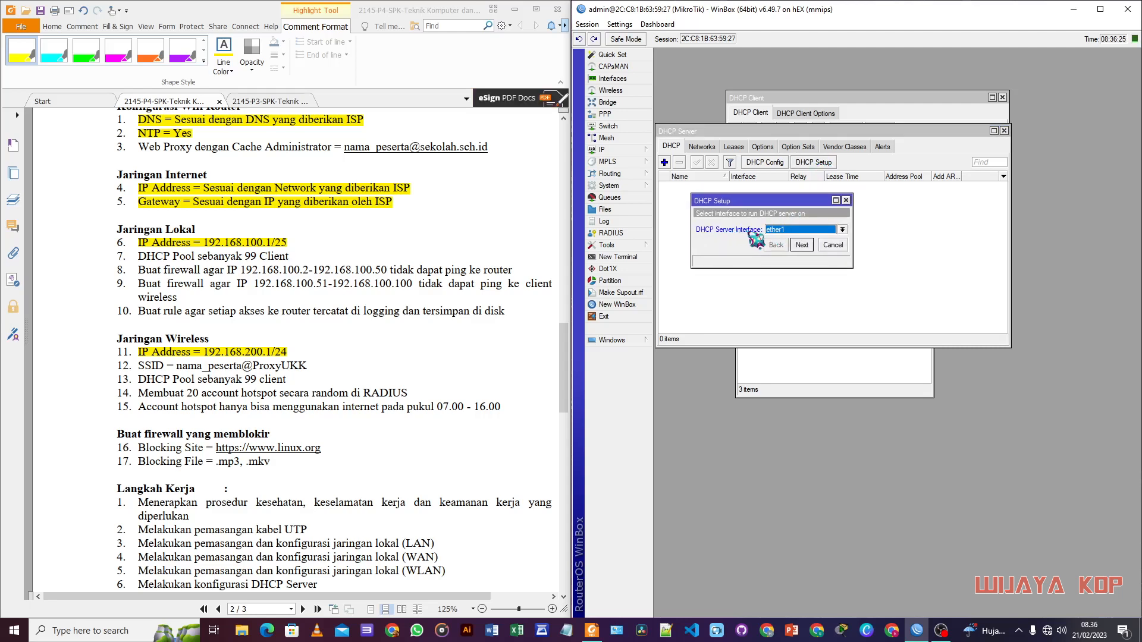
{"action": "left_click", "coordinate": [790, 232]}
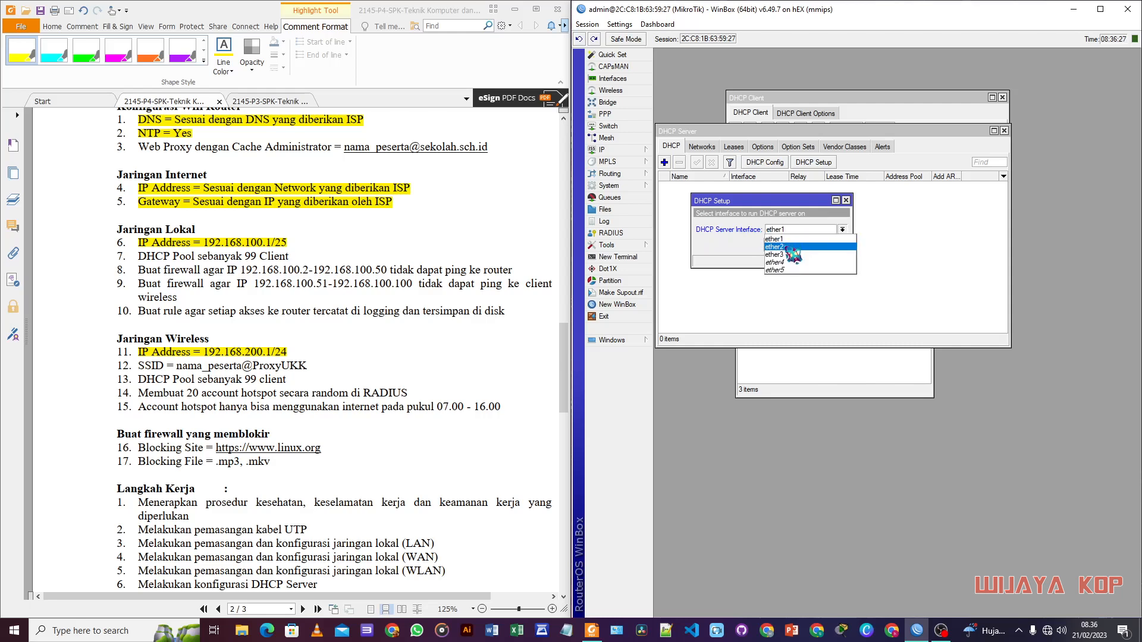
{"action": "left_click", "coordinate": [777, 246]}
{"action": "left_click", "coordinate": [803, 247]}
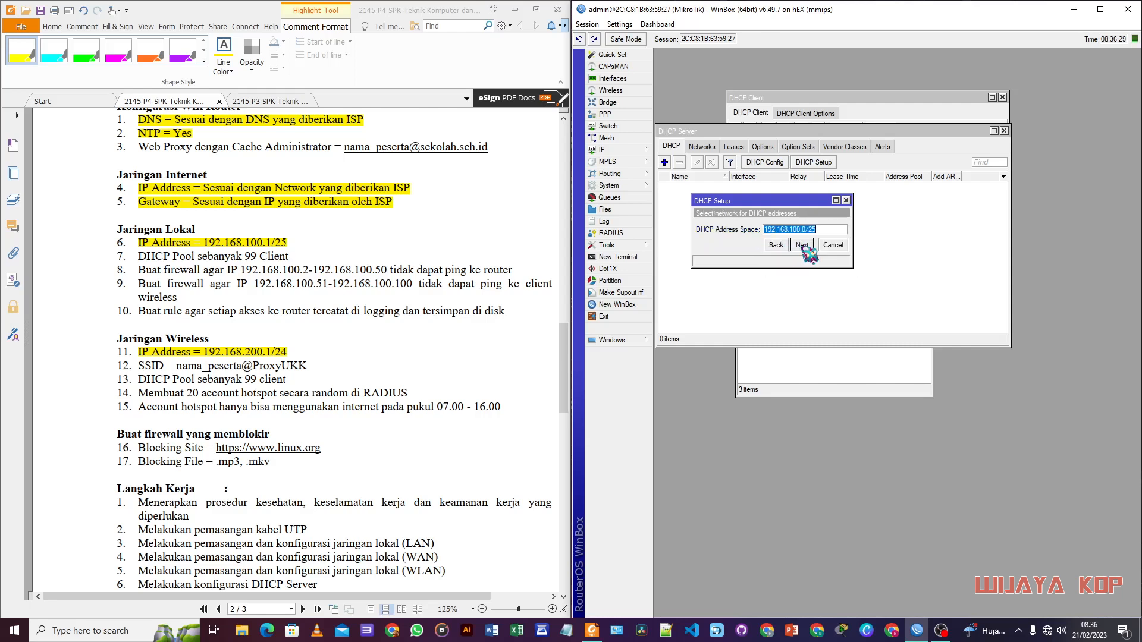
{"action": "left_click", "coordinate": [803, 246]}
{"action": "left_click", "coordinate": [803, 246]}
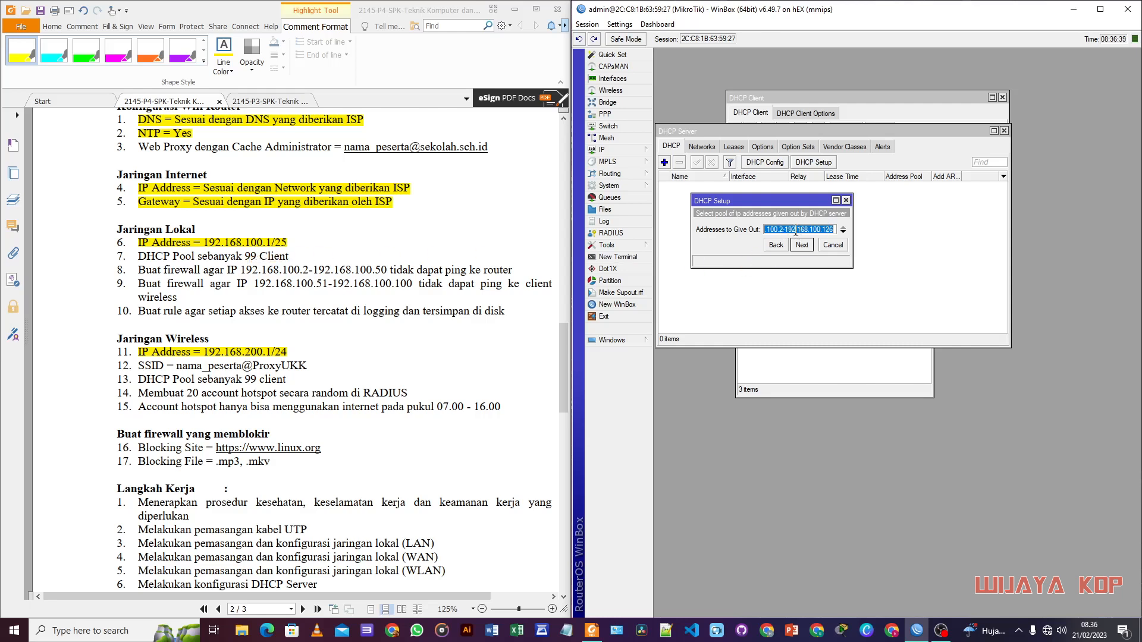
Step: Set the pool to 192.168.100.2–192.168.100.126 with 00:10:00 leases, then highlight sheet line 7
{"action": "left_click", "coordinate": [832, 229]}
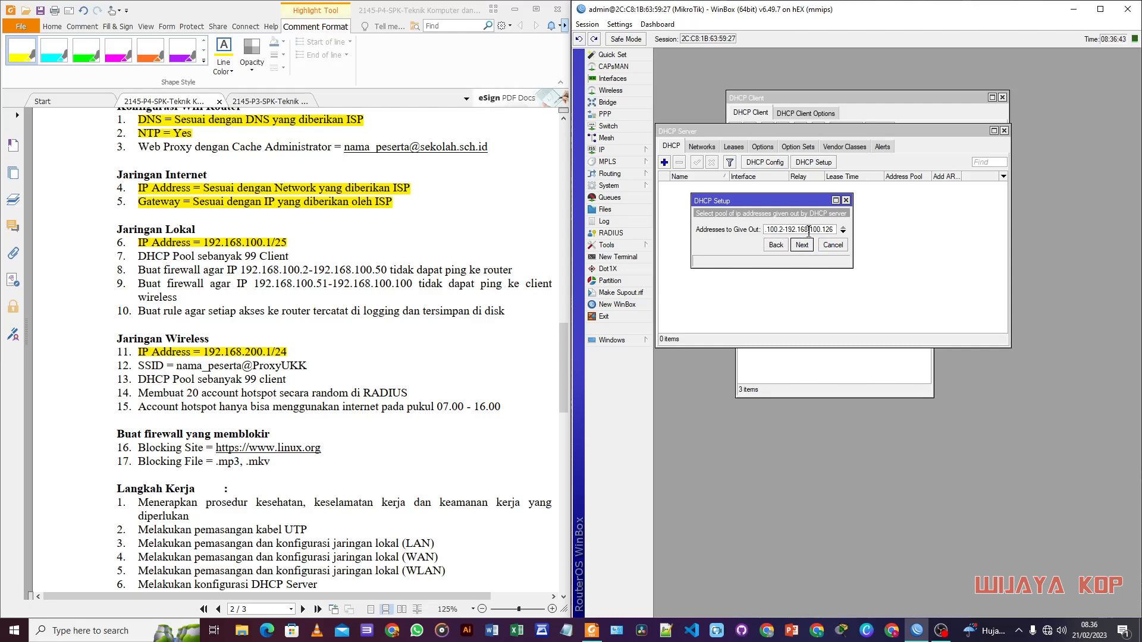
{"action": "left_click", "coordinate": [803, 246]}
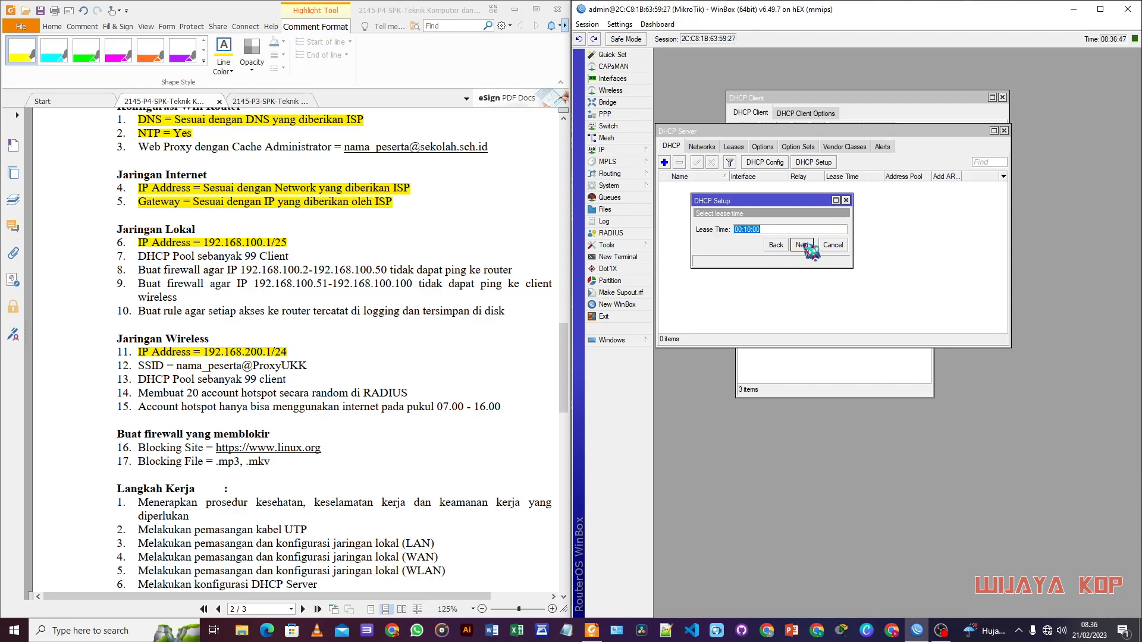
{"action": "left_click", "coordinate": [802, 245]}
{"action": "left_click", "coordinate": [901, 337]}
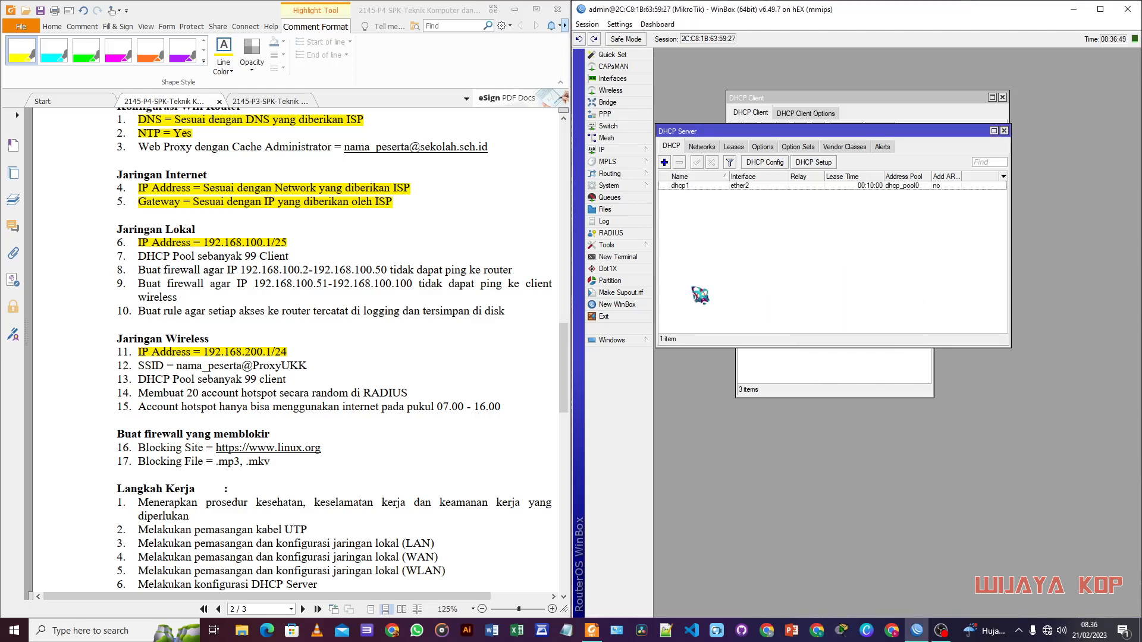
{"action": "left_click_drag", "start_coordinate": [138, 255], "coordinate": [287, 265]}
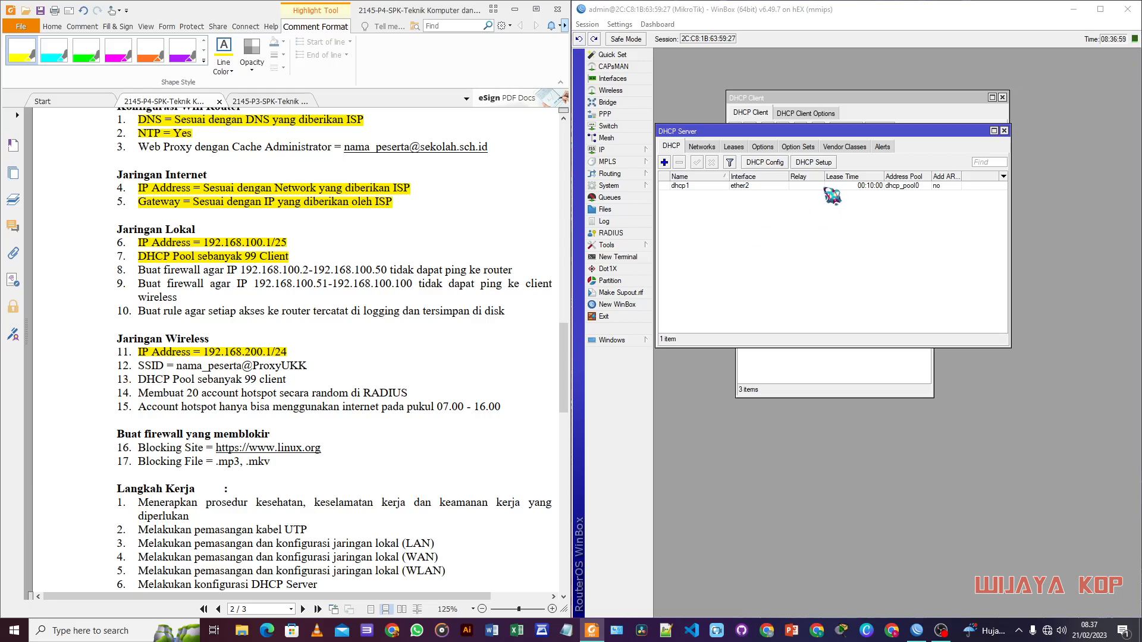
Step: Begin a DHCP setup on ether3, then cancel that attempt
{"action": "left_click", "coordinate": [820, 166]}
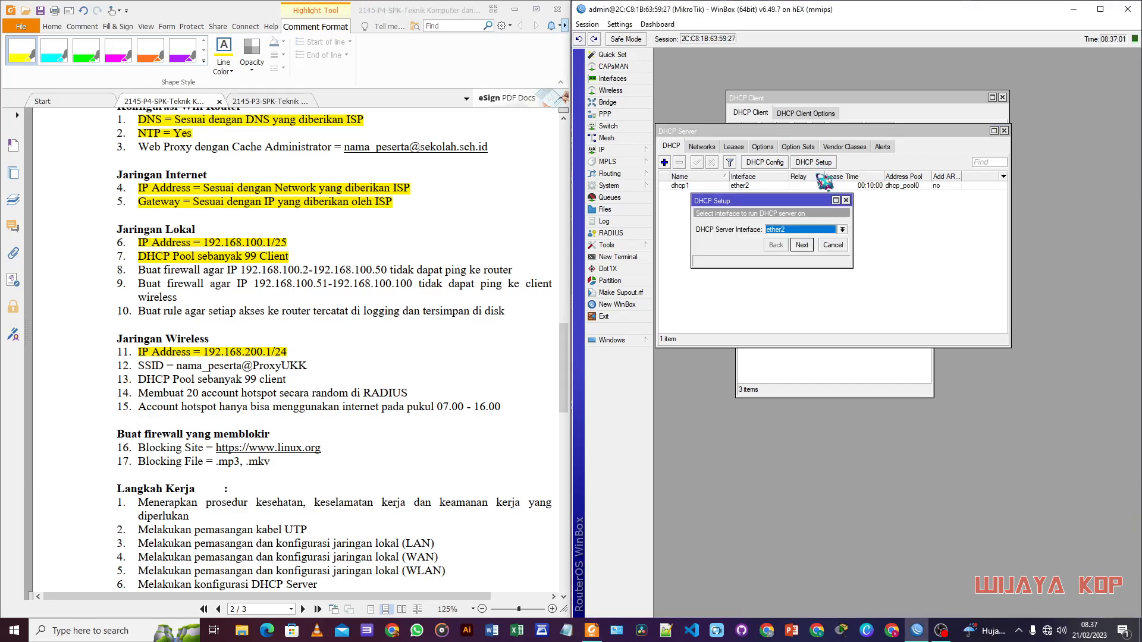
{"action": "left_click", "coordinate": [820, 236]}
{"action": "left_click", "coordinate": [773, 262]}
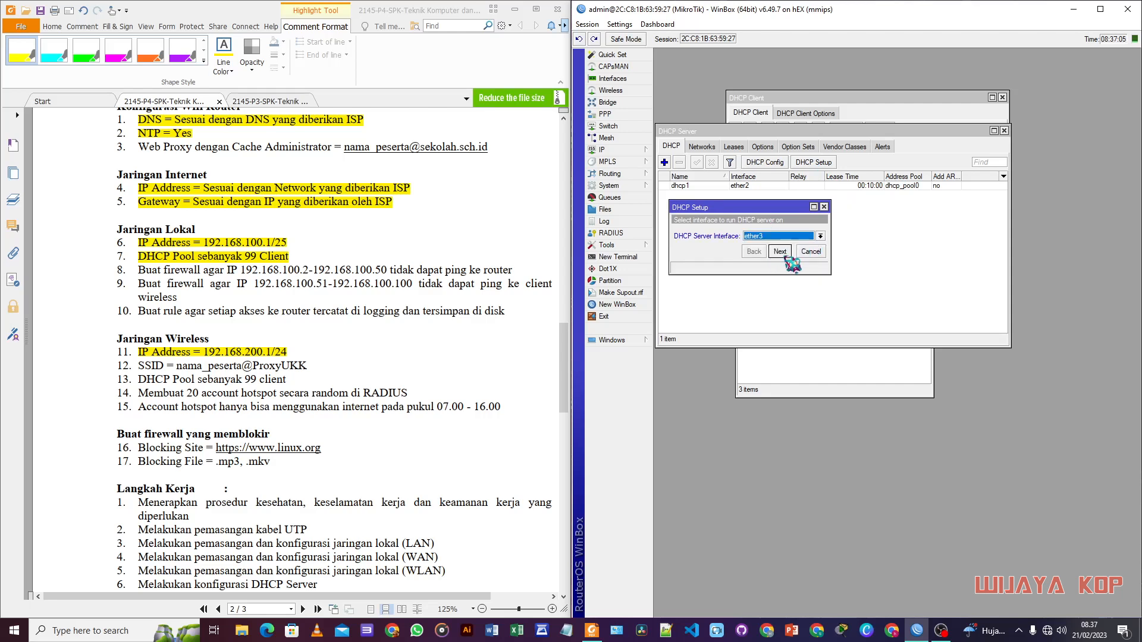
{"action": "left_click", "coordinate": [784, 253]}
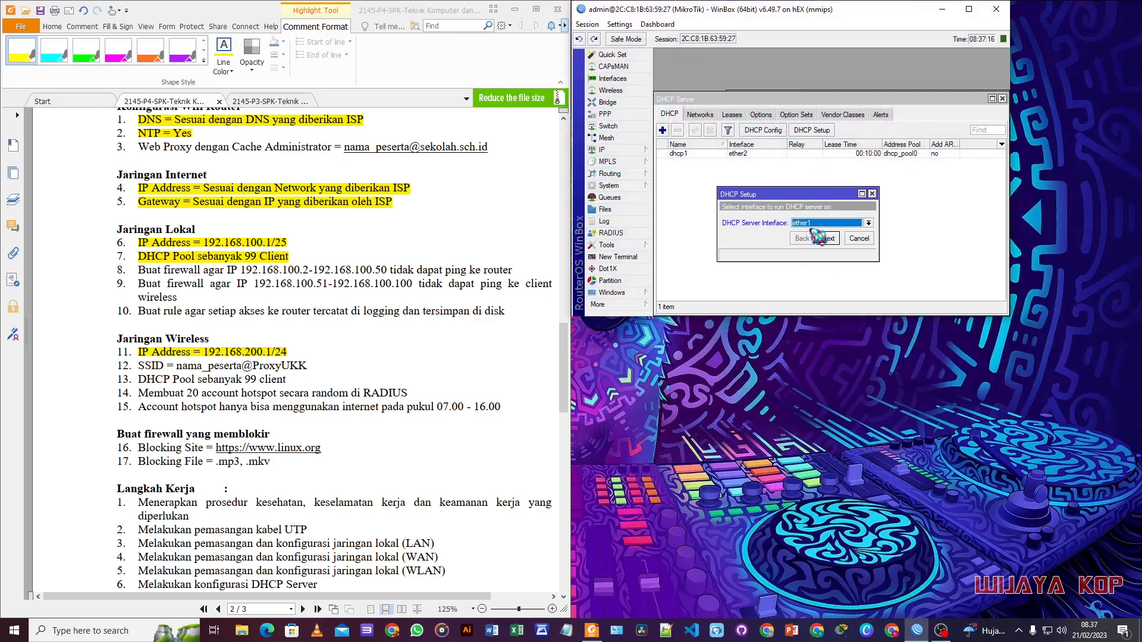
{"action": "left_click_drag", "start_coordinate": [818, 194], "coordinate": [799, 195]}
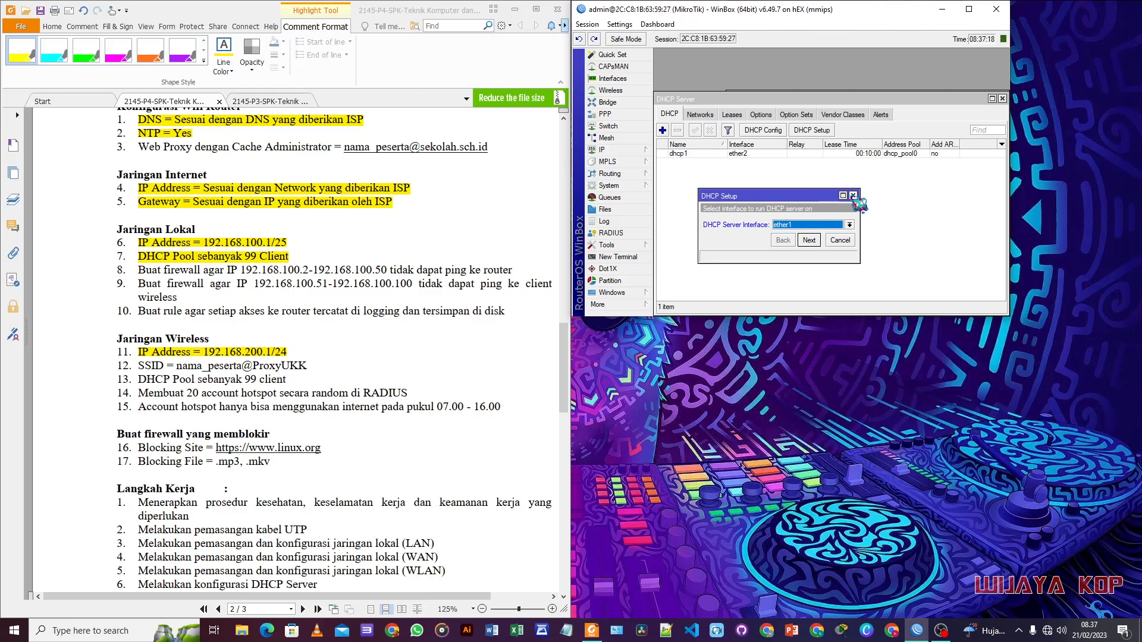
{"action": "left_click", "coordinate": [854, 196]}
Step: Rerun DHCP Setup on ether3 for 192.168.200.0/24 with 10-minute leases; highlight sheet line 13
{"action": "left_click", "coordinate": [815, 134]}
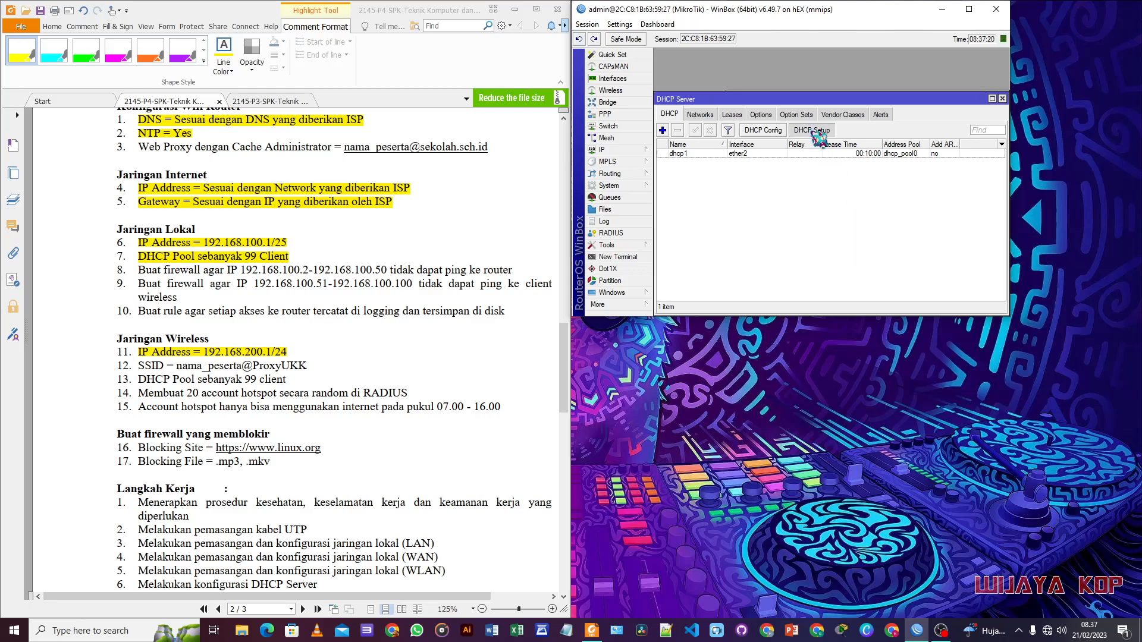
{"action": "left_click", "coordinate": [797, 225]}
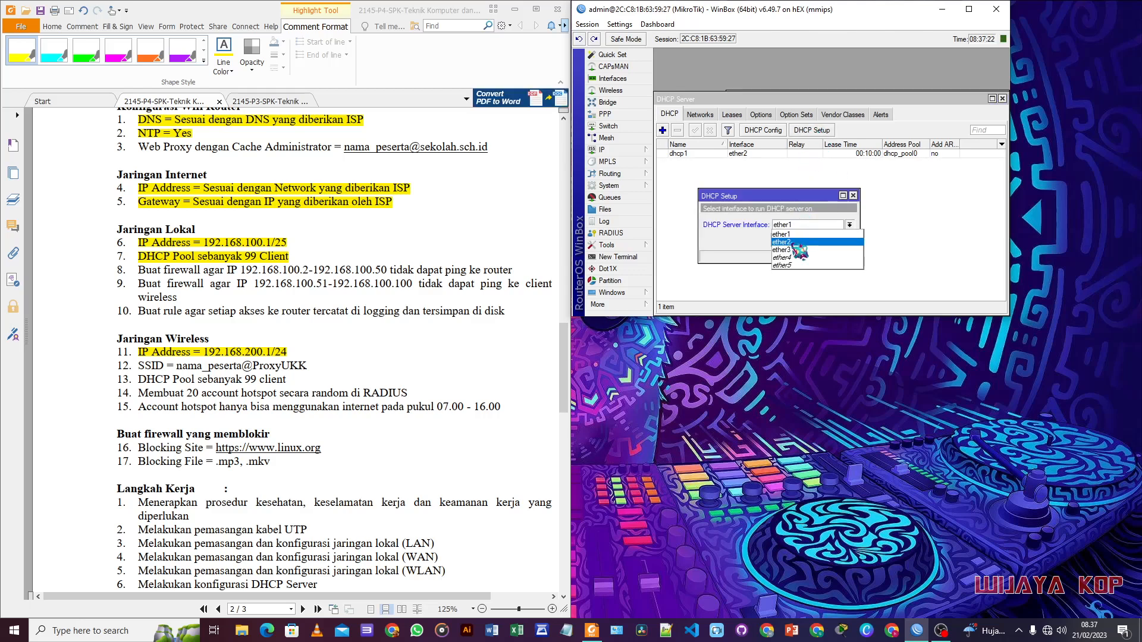
{"action": "left_click", "coordinate": [797, 234]}
{"action": "left_click", "coordinate": [815, 241]}
{"action": "left_click", "coordinate": [818, 242]}
{"action": "left_click", "coordinate": [839, 224]}
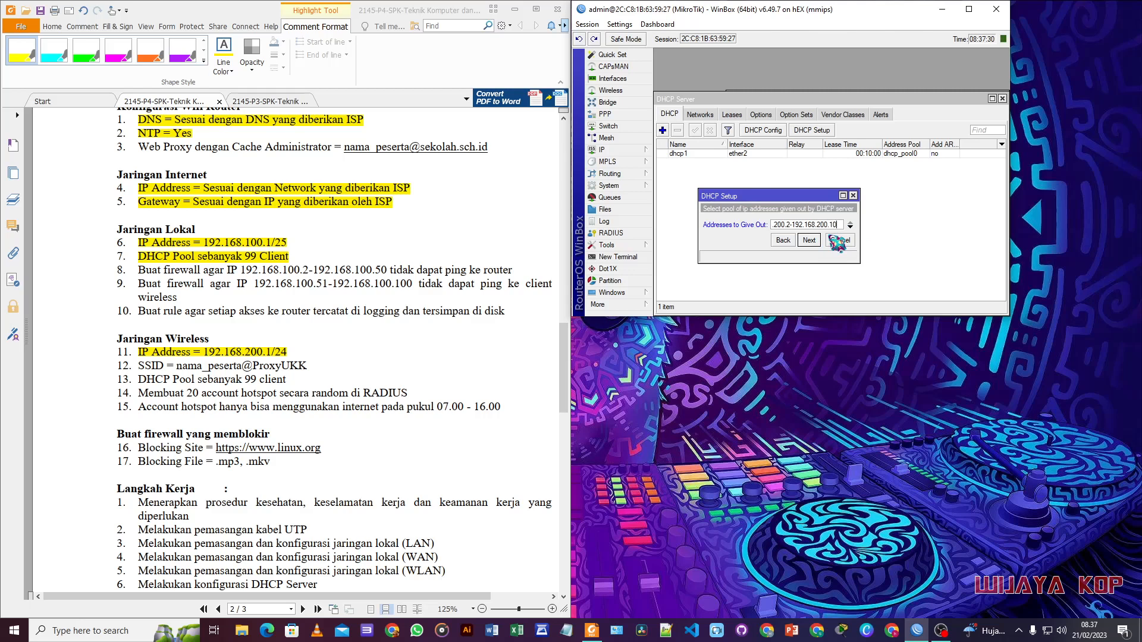
{"action": "left_click", "coordinate": [810, 240]}
{"action": "left_click", "coordinate": [810, 240]}
{"action": "left_click", "coordinate": [810, 240]}
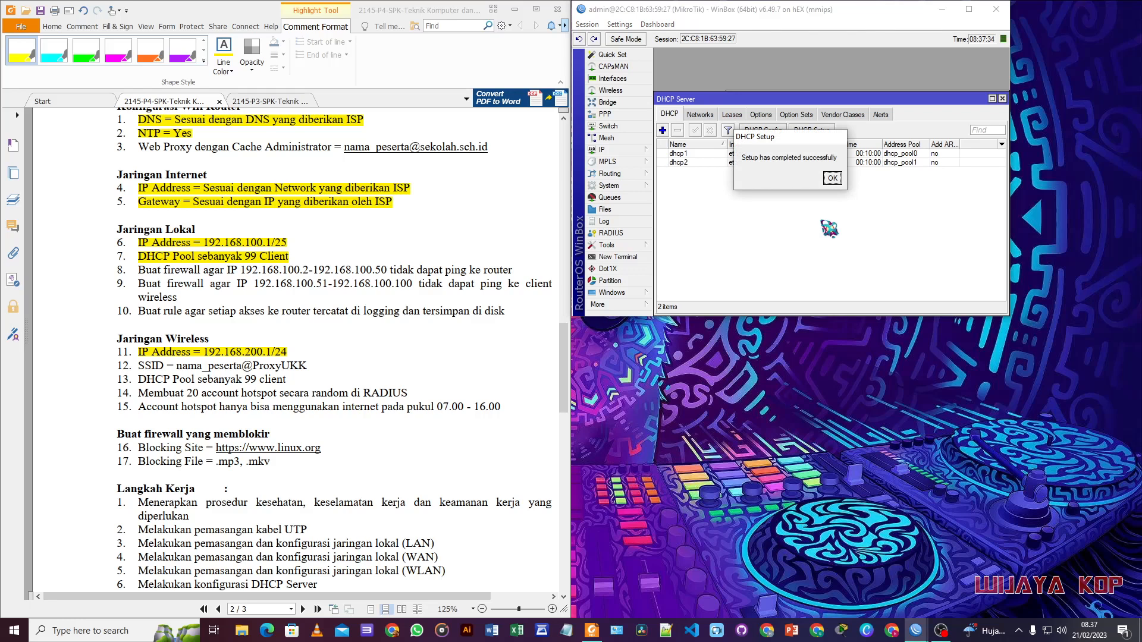
{"action": "left_click", "coordinate": [832, 178]}
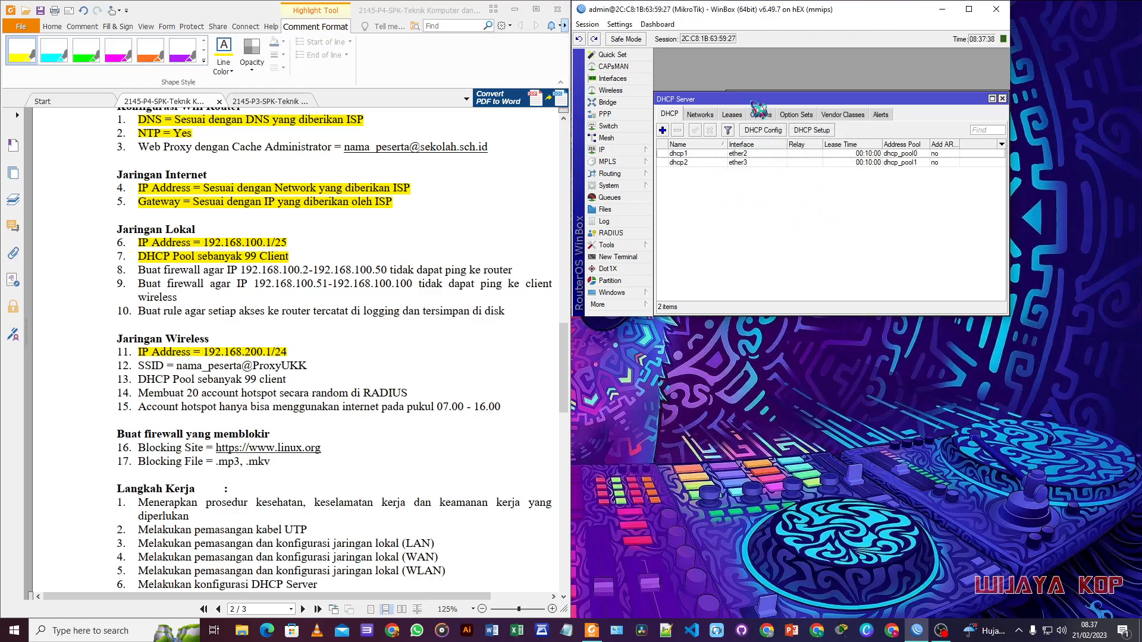
{"action": "double_click", "coordinate": [850, 9]}
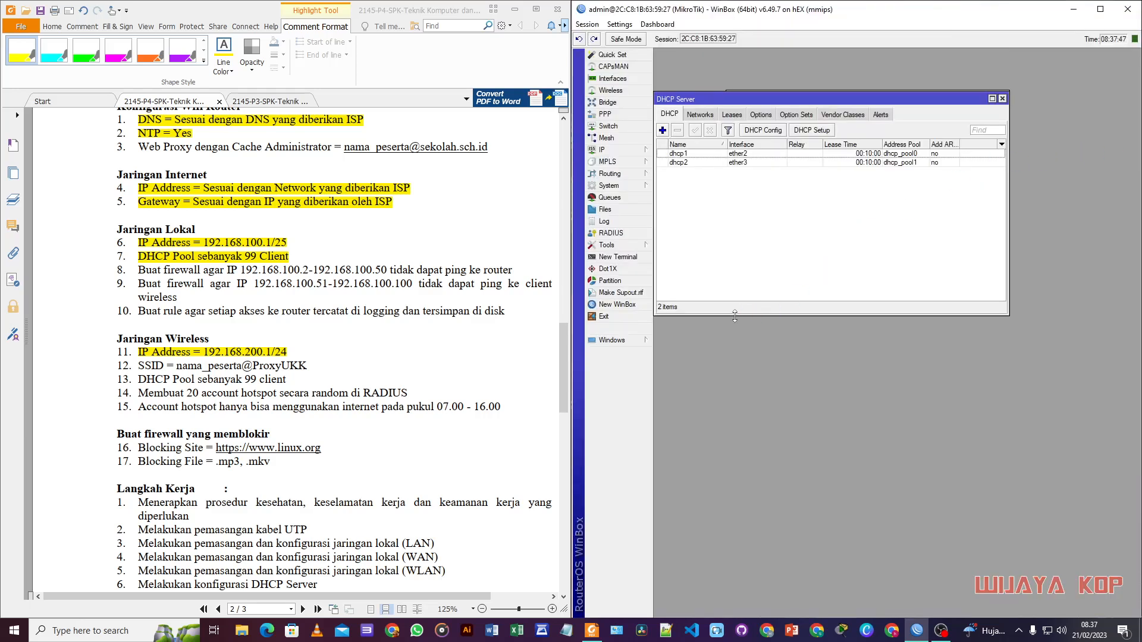
{"action": "left_click_drag", "start_coordinate": [138, 380], "coordinate": [288, 382]}
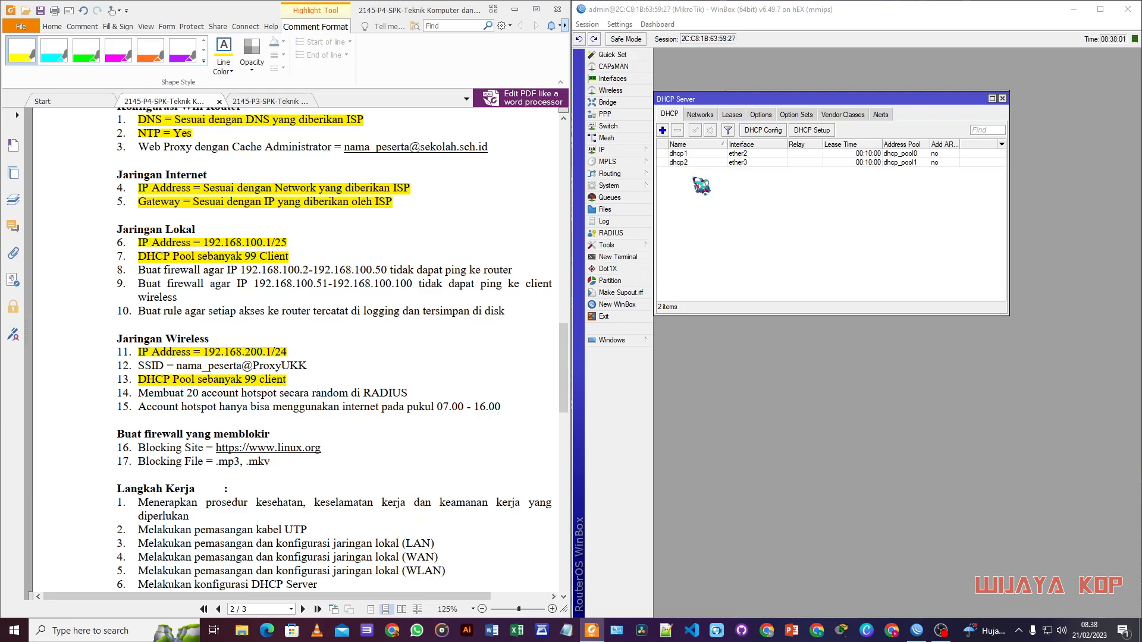
Step: Create a srcnat NAT rule with out-interface ether1 and action masquerade
{"action": "left_click", "coordinate": [633, 151]}
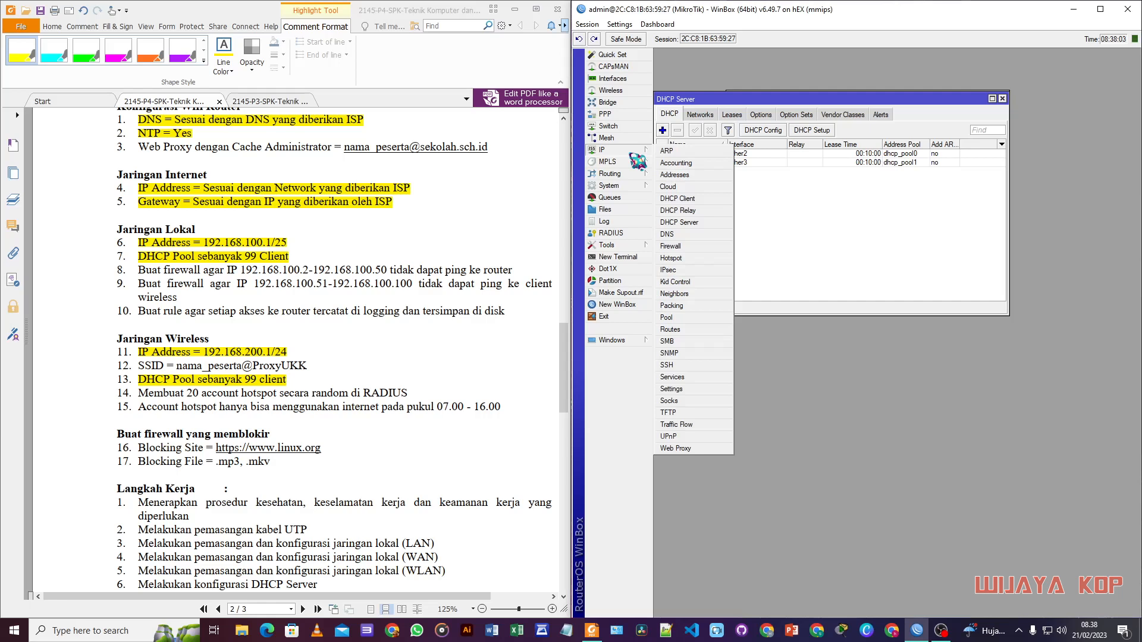
{"action": "left_click", "coordinate": [671, 245]}
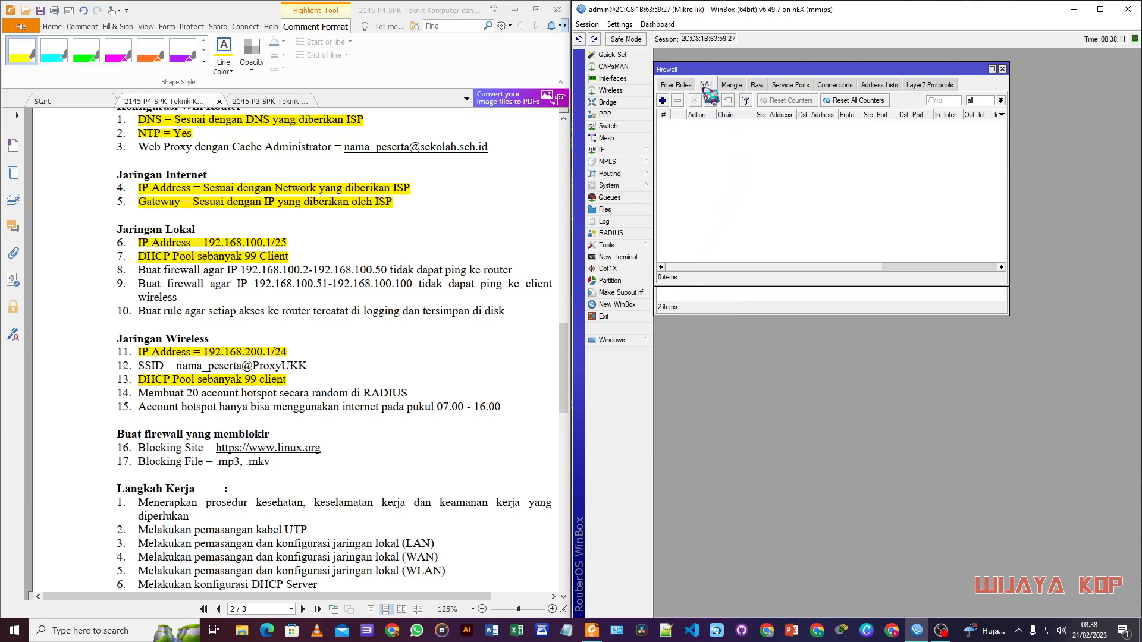
{"action": "left_click", "coordinate": [662, 101]}
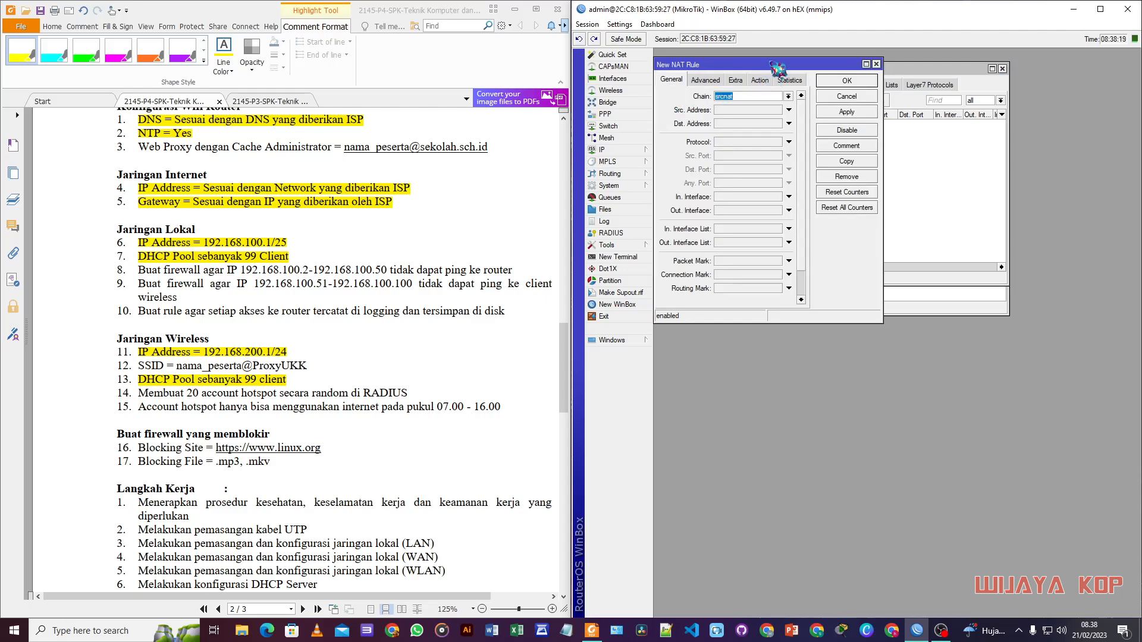
{"action": "left_click_drag", "start_coordinate": [774, 67], "coordinate": [766, 79]}
{"action": "left_click", "coordinate": [735, 230]}
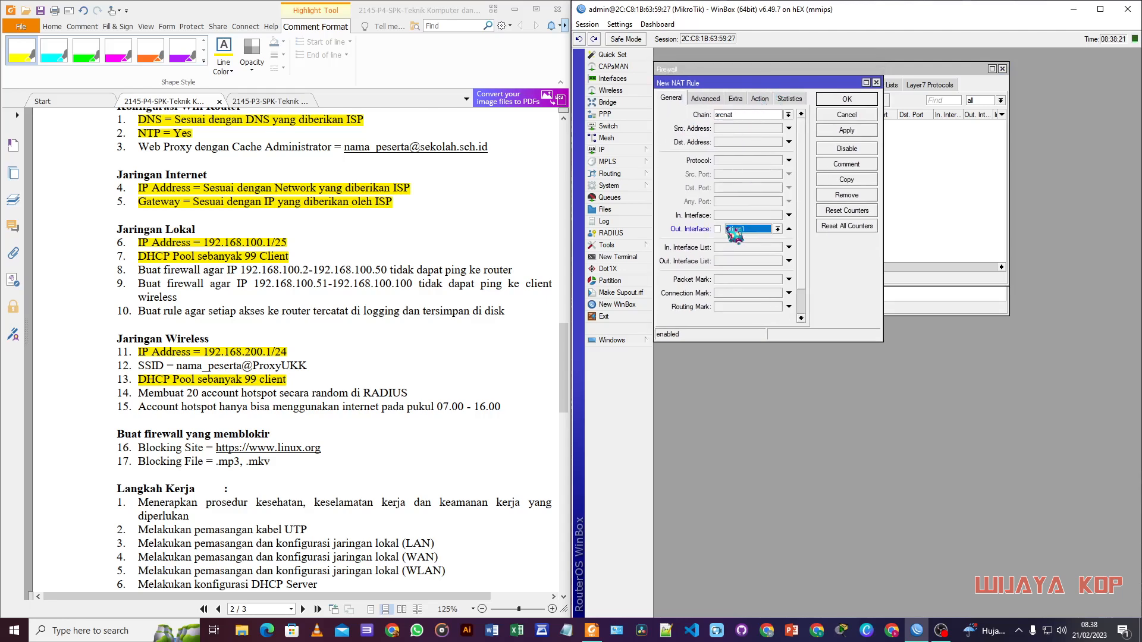
{"action": "left_click", "coordinate": [761, 100]}
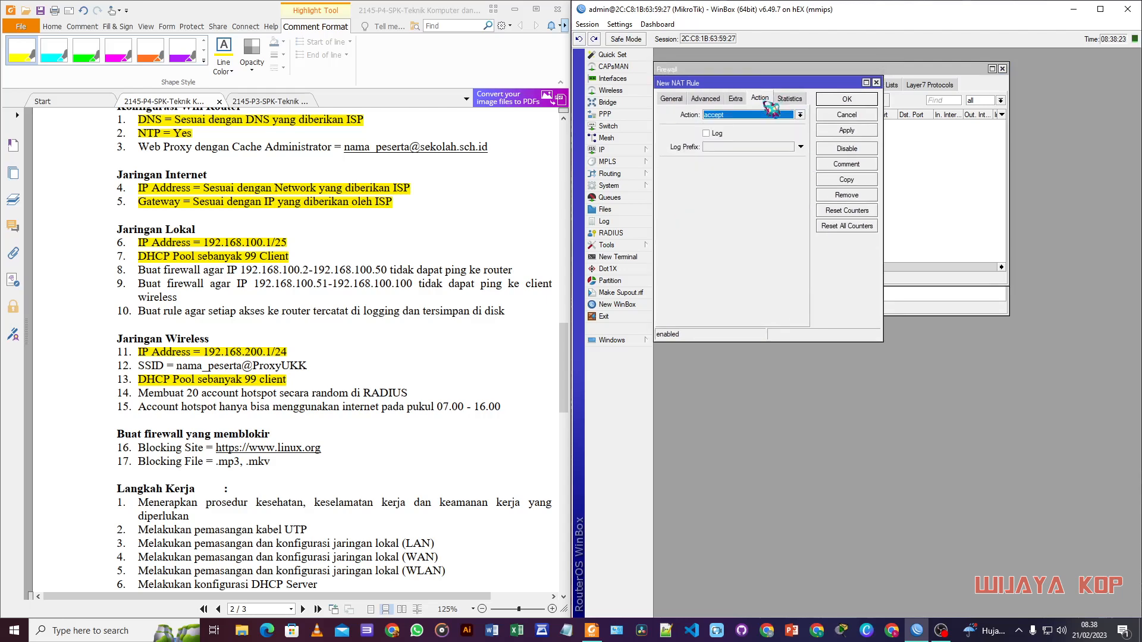
{"action": "left_click", "coordinate": [748, 115]}
{"action": "left_click", "coordinate": [723, 170]}
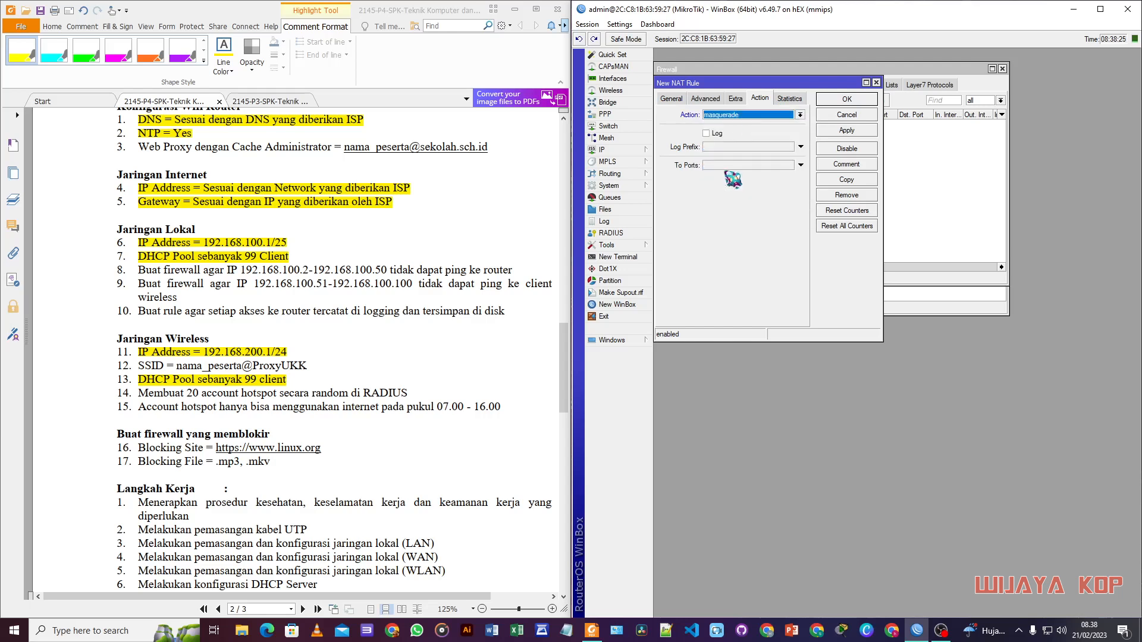
{"action": "left_click", "coordinate": [847, 131]}
{"action": "left_click", "coordinate": [847, 100]}
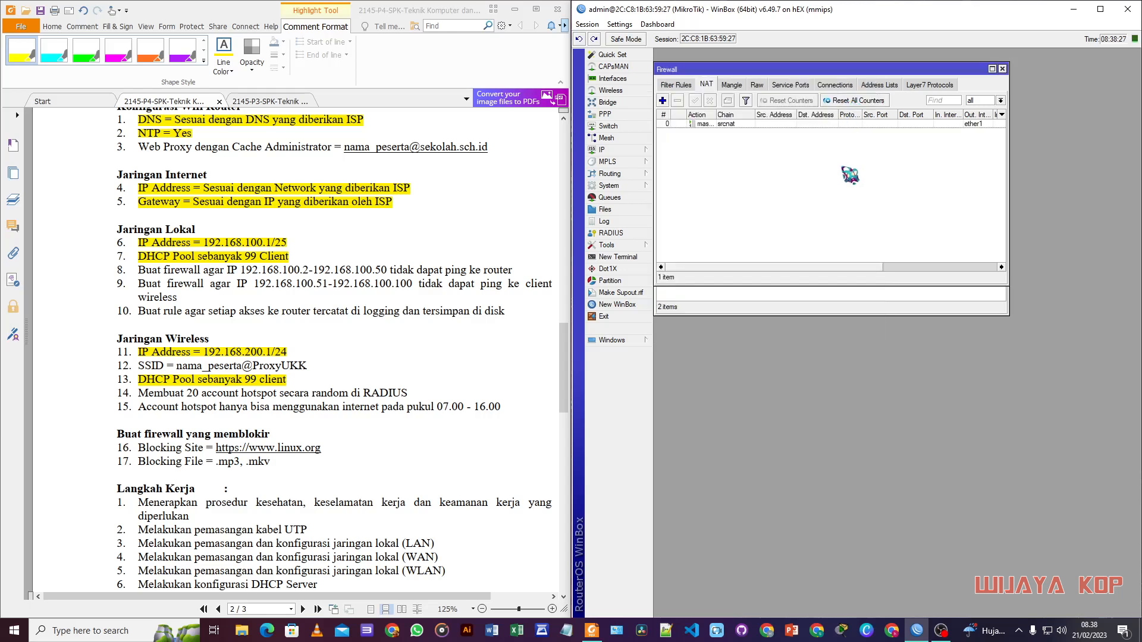
{"action": "left_click_drag", "start_coordinate": [803, 70], "coordinate": [793, 222]}
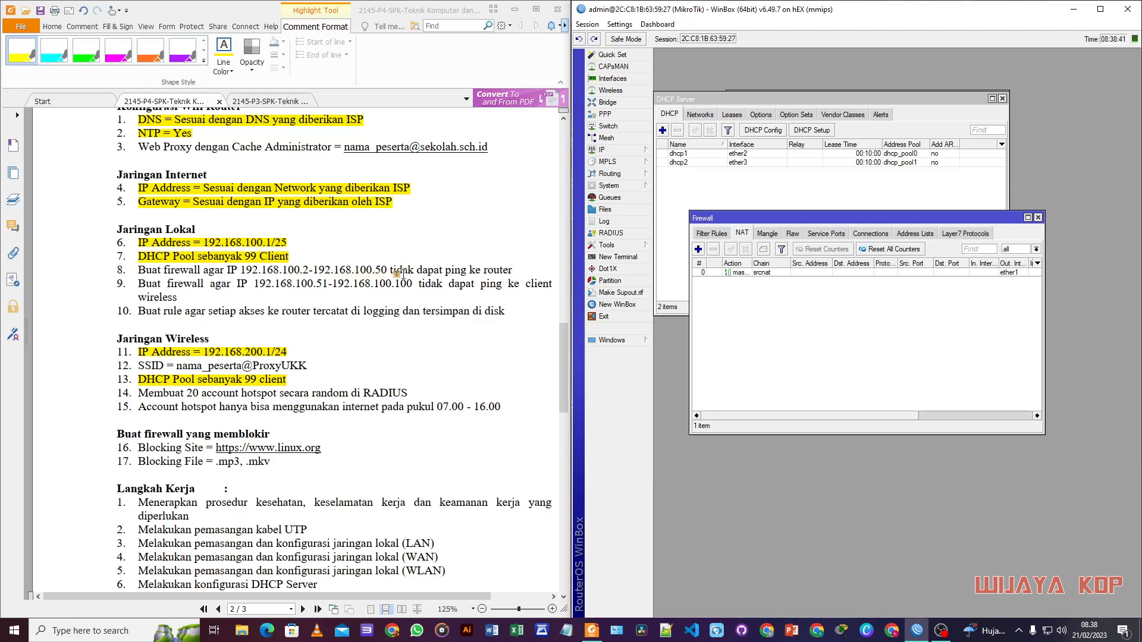
Step: Start an input-chain filter rule from 192.168.100.2-192.168.100.50 to destination 192.168.100.1
{"action": "left_click_drag", "start_coordinate": [777, 219], "coordinate": [767, 194]}
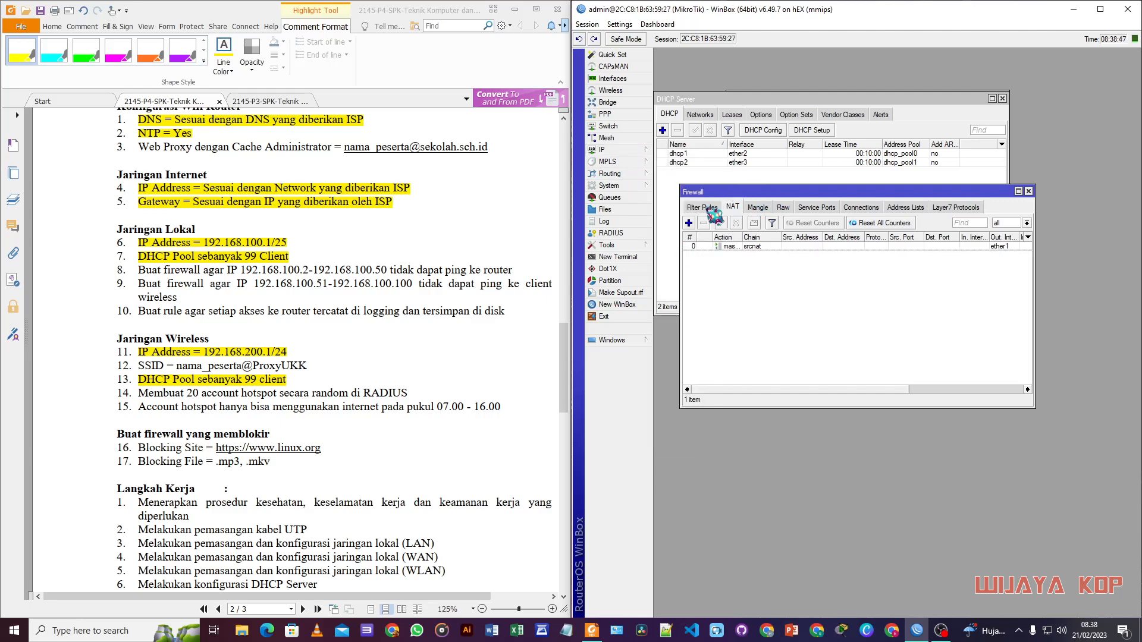
{"action": "left_click", "coordinate": [707, 208]}
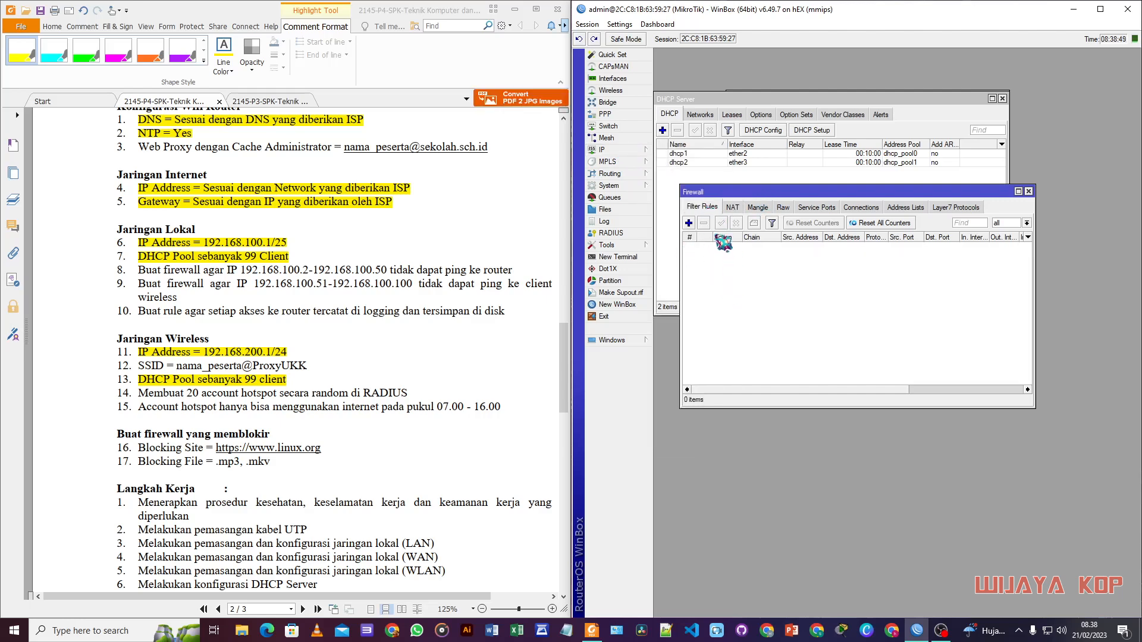
{"action": "left_click", "coordinate": [689, 223]}
{"action": "left_click", "coordinate": [794, 98]}
{"action": "left_click", "coordinate": [700, 113]}
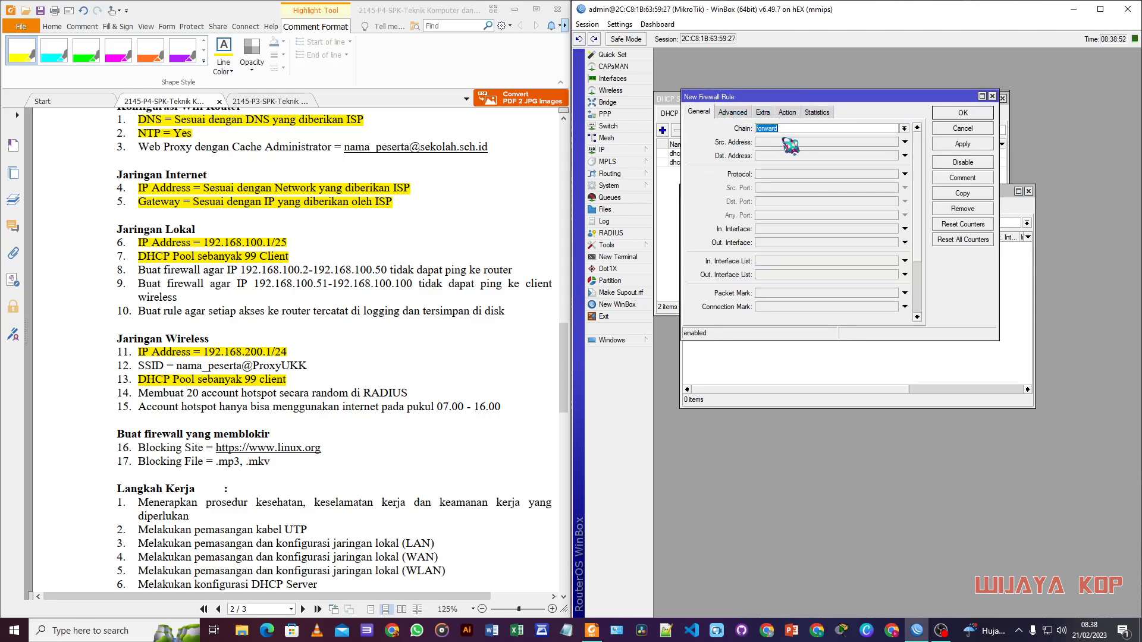
{"action": "left_click", "coordinate": [905, 128]}
{"action": "left_click", "coordinate": [773, 146]}
{"action": "left_click", "coordinate": [768, 143]}
{"action": "type", "text": "192.168.100.2-192.168.100.50"}
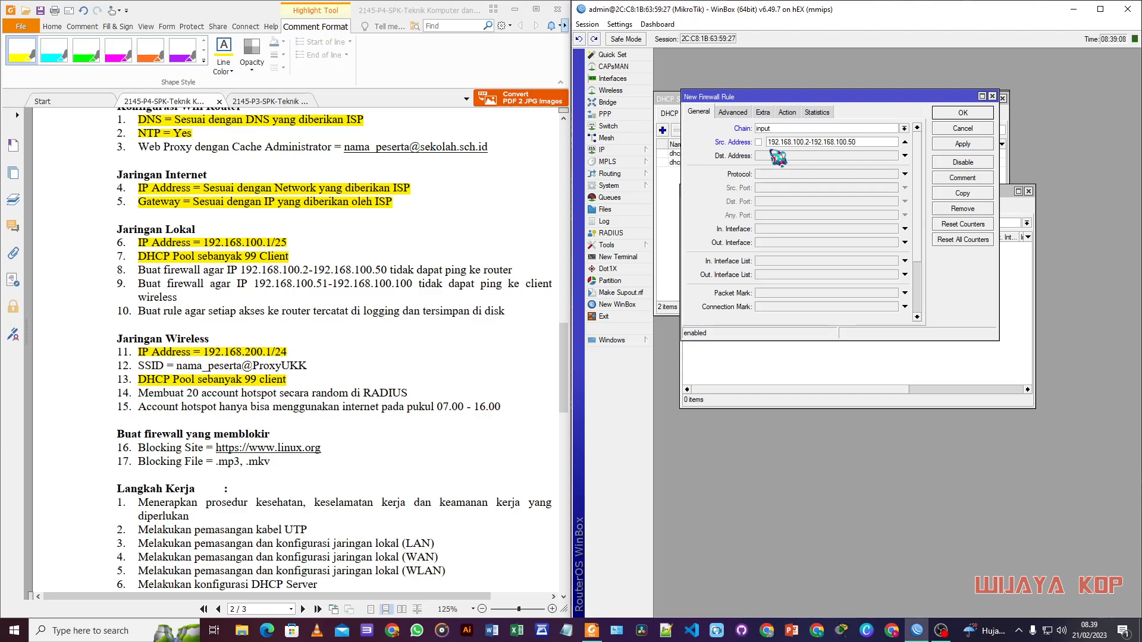
{"action": "left_click", "coordinate": [778, 157]}
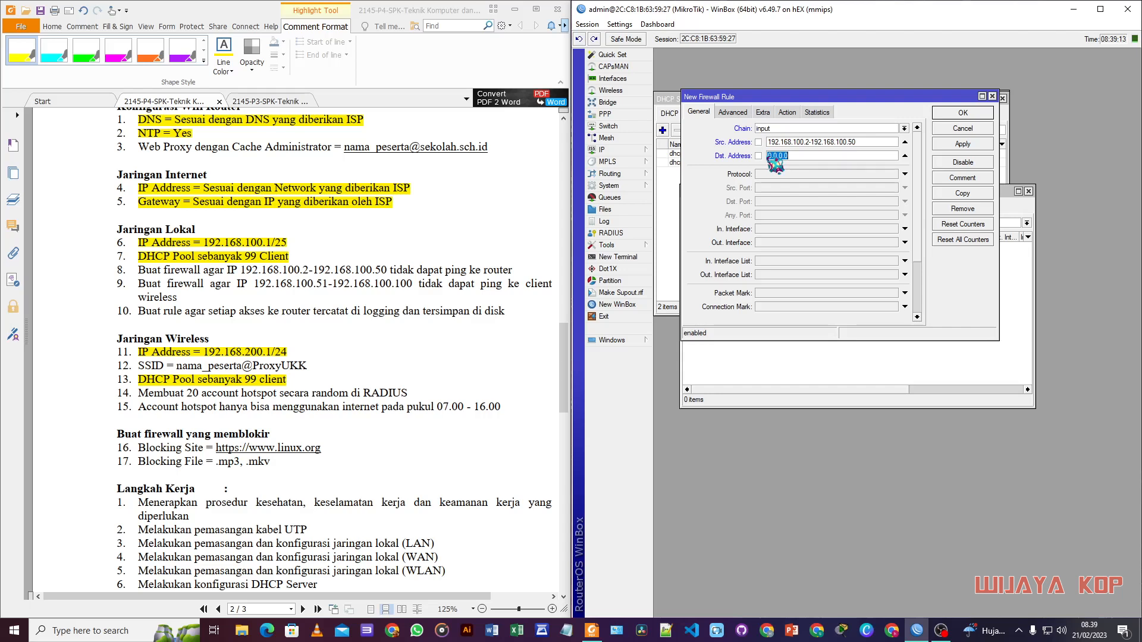
{"action": "type", "text": "19"}
Step: Match protocol icmp, set the action to drop, and save the rule
{"action": "left_click", "coordinate": [836, 174]}
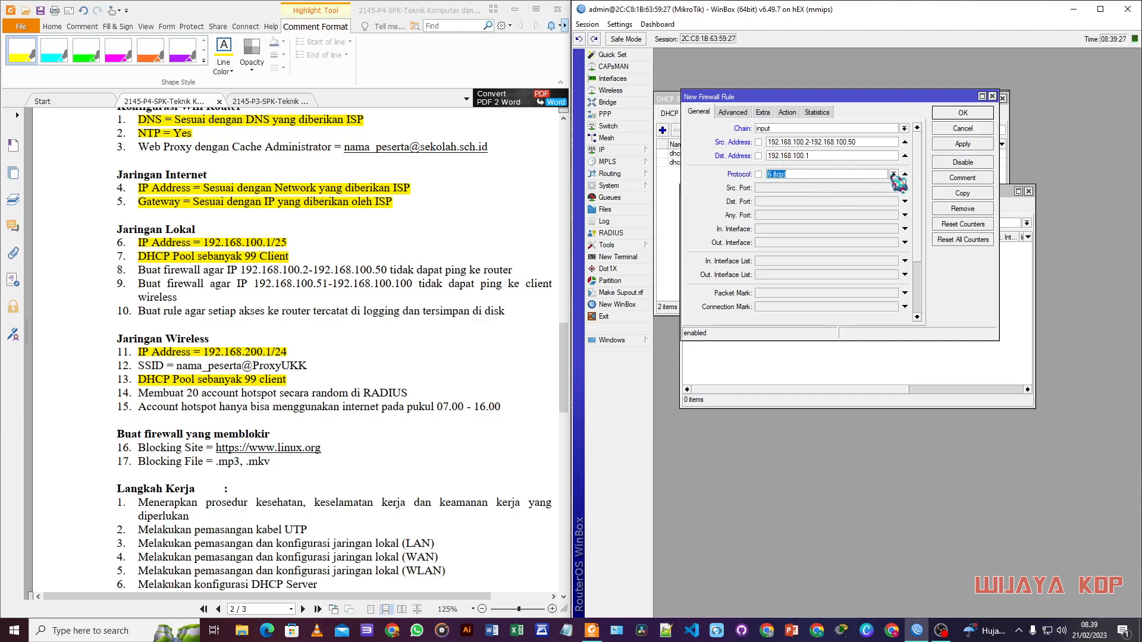
{"action": "left_click", "coordinate": [894, 174]}
{"action": "left_click", "coordinate": [846, 191]}
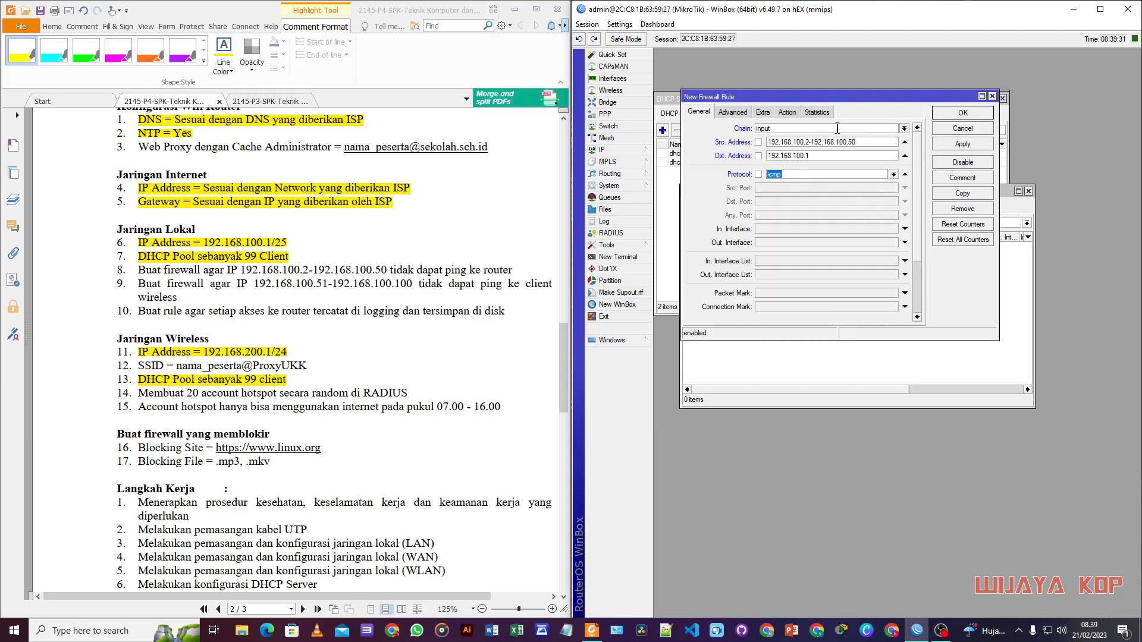
{"action": "left_click", "coordinate": [787, 112]}
{"action": "left_click", "coordinate": [793, 129]}
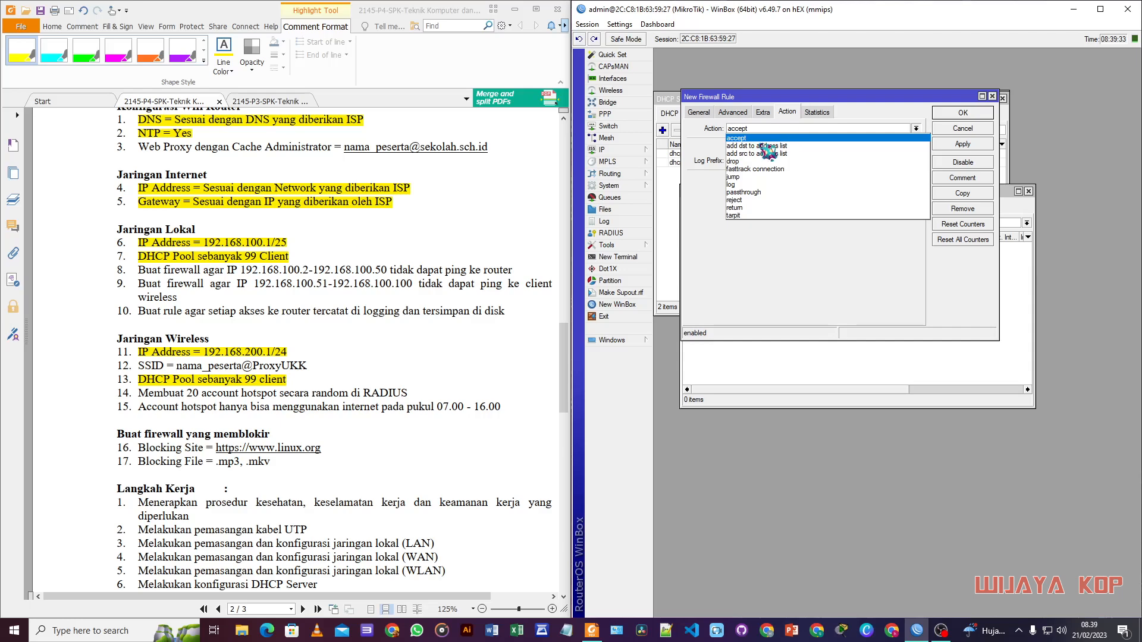
{"action": "left_click", "coordinate": [762, 162]}
{"action": "left_click", "coordinate": [962, 112]}
Step: Comment the new rule "block ping ke router"
{"action": "left_click", "coordinate": [789, 246]}
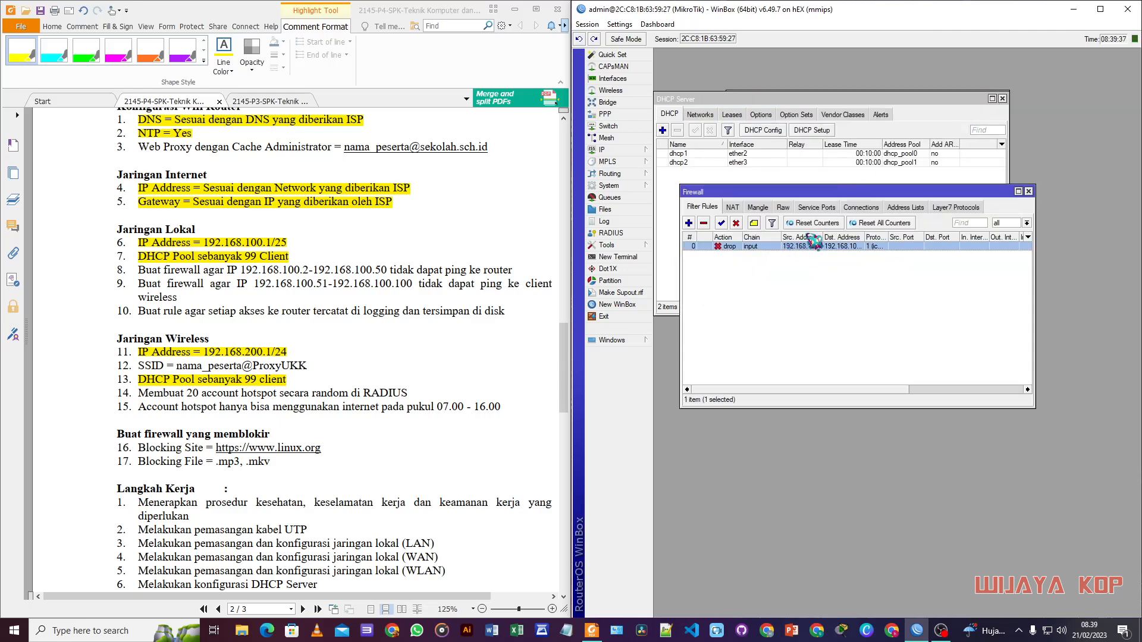
{"action": "left_click", "coordinate": [755, 223]}
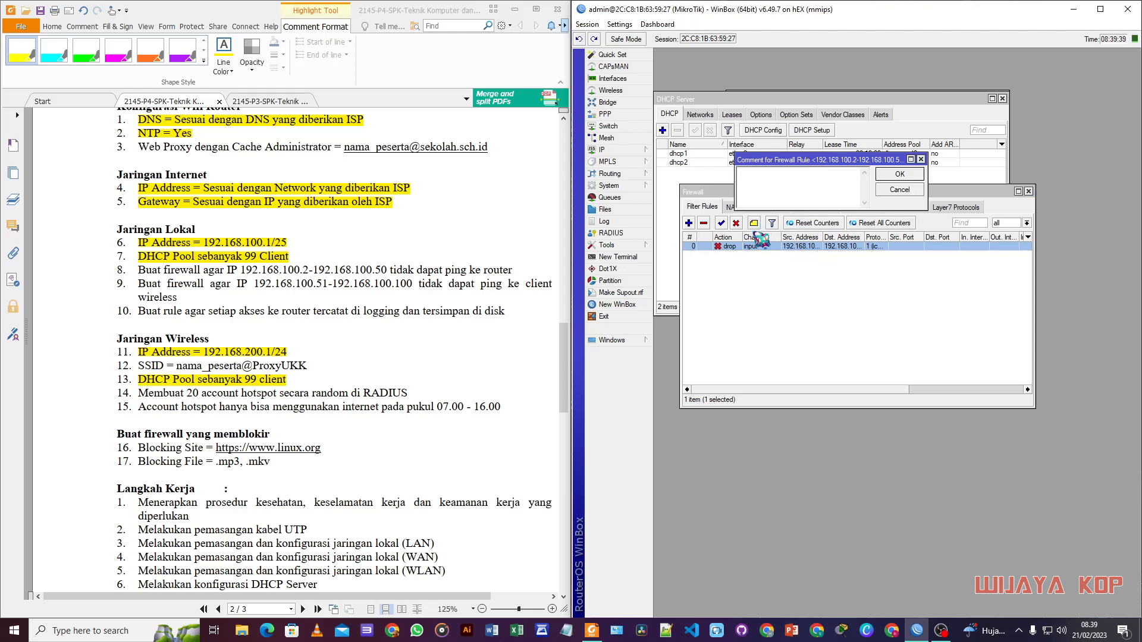
{"action": "type", "text": "block ping ke router"}
{"action": "left_click", "coordinate": [886, 175]}
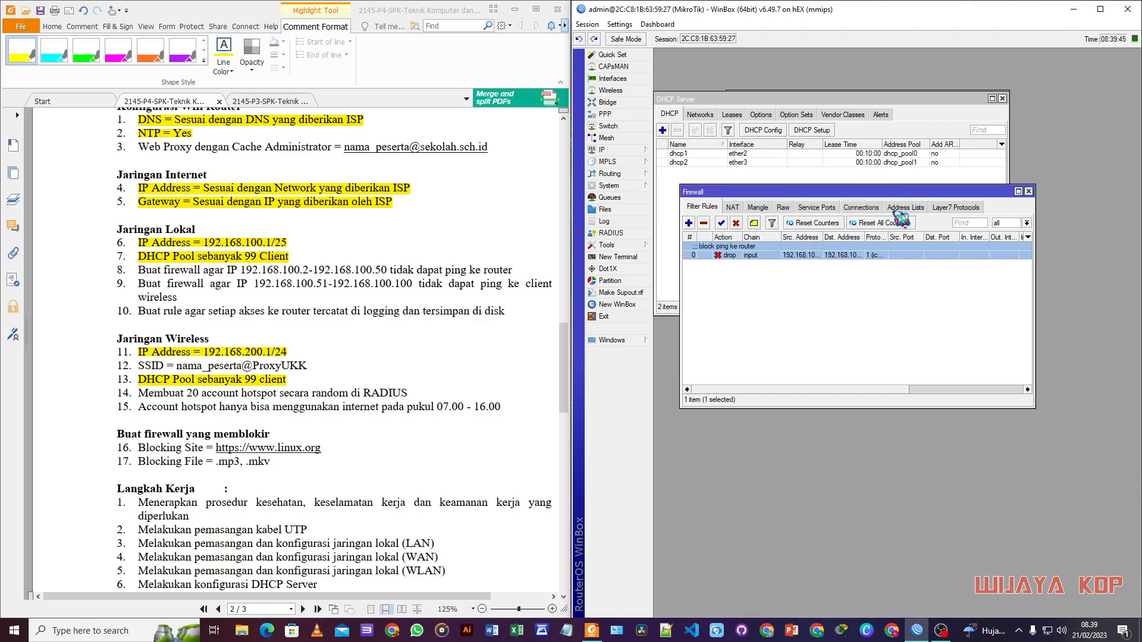
{"action": "left_click", "coordinate": [835, 324]}
{"action": "left_click_drag", "start_coordinate": [827, 193], "coordinate": [840, 206]}
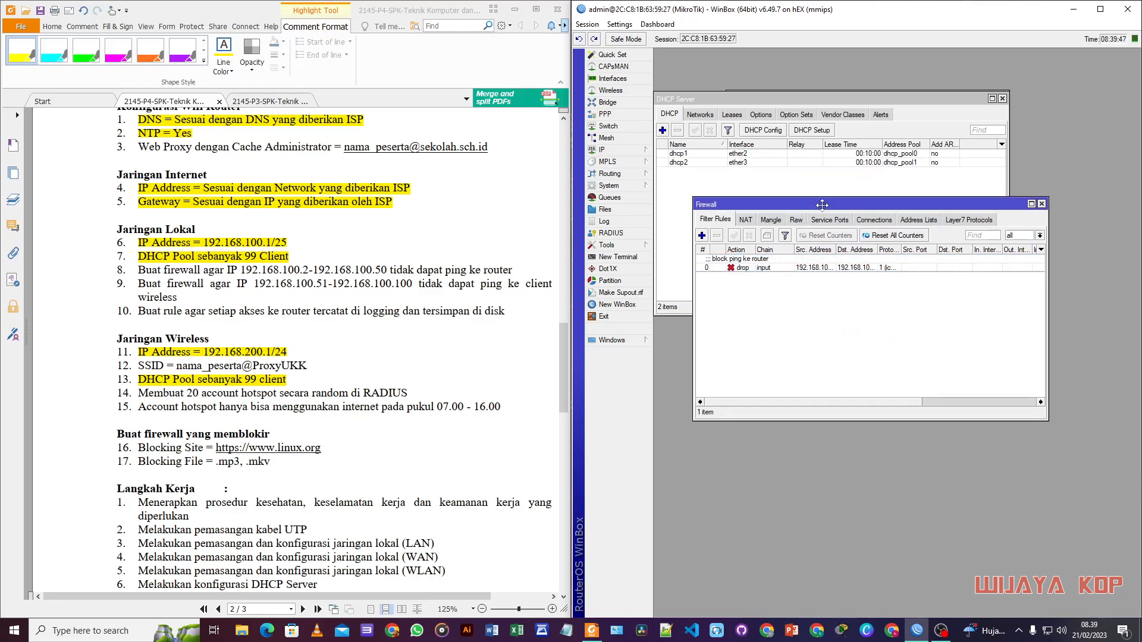
Step: Highlight task 8 on the sheet and move the Firewall window back into place
{"action": "left_click_drag", "start_coordinate": [134, 271], "coordinate": [513, 270]}
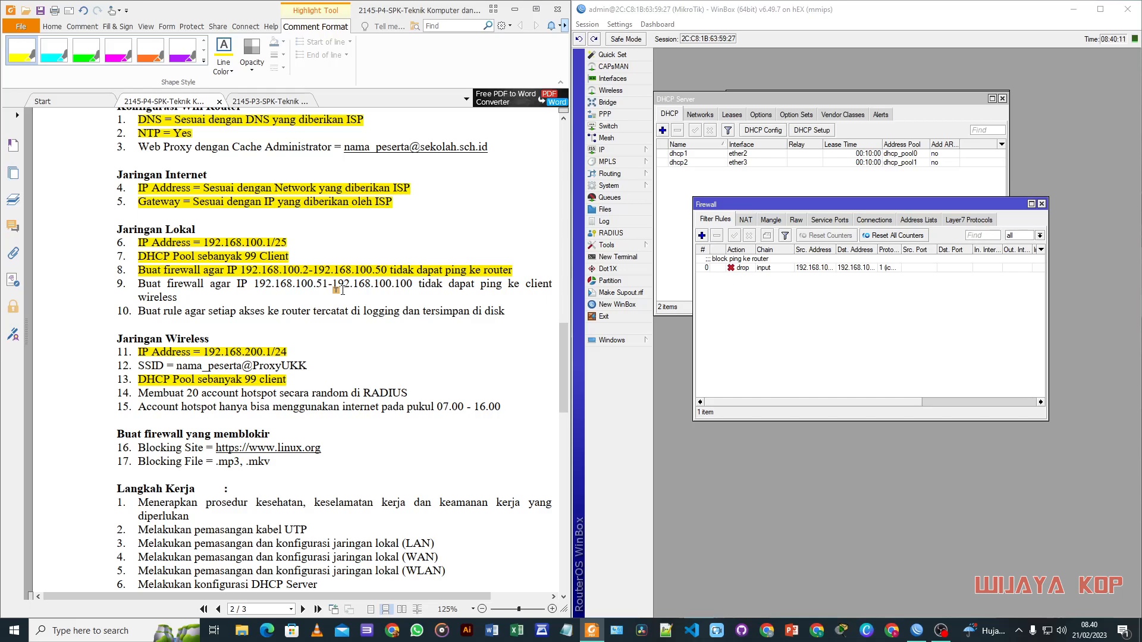
{"action": "left_click_drag", "start_coordinate": [771, 206], "coordinate": [754, 193]}
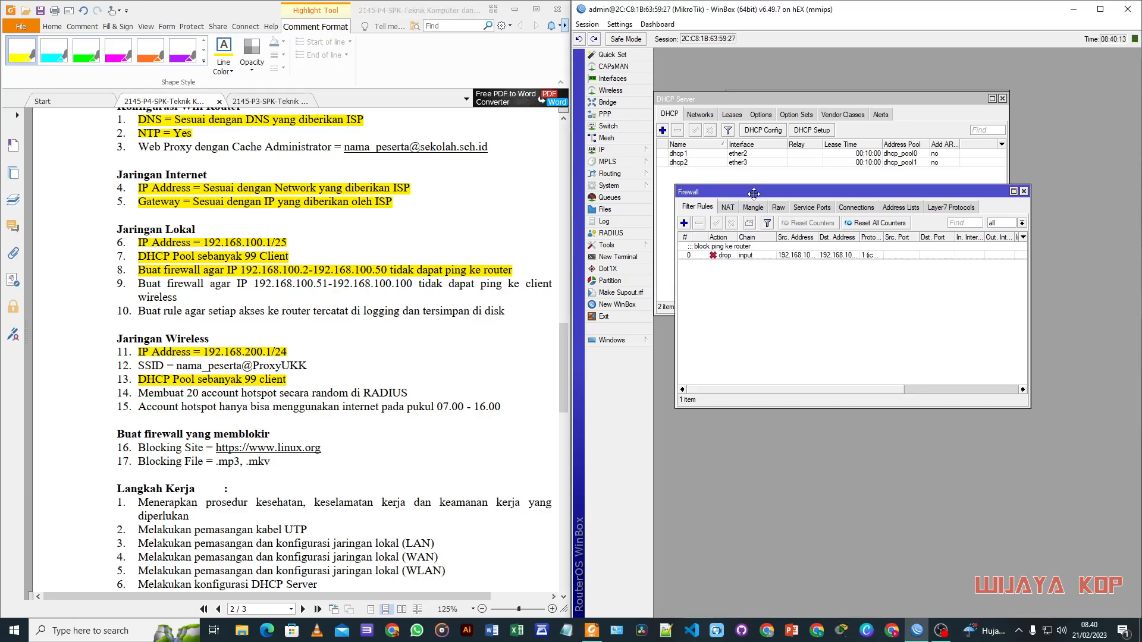
Step: Start a new filter rule from 192.168.100.51-192.168.100.100 to destination 192.168.200.0/24
{"action": "left_click", "coordinate": [687, 225]}
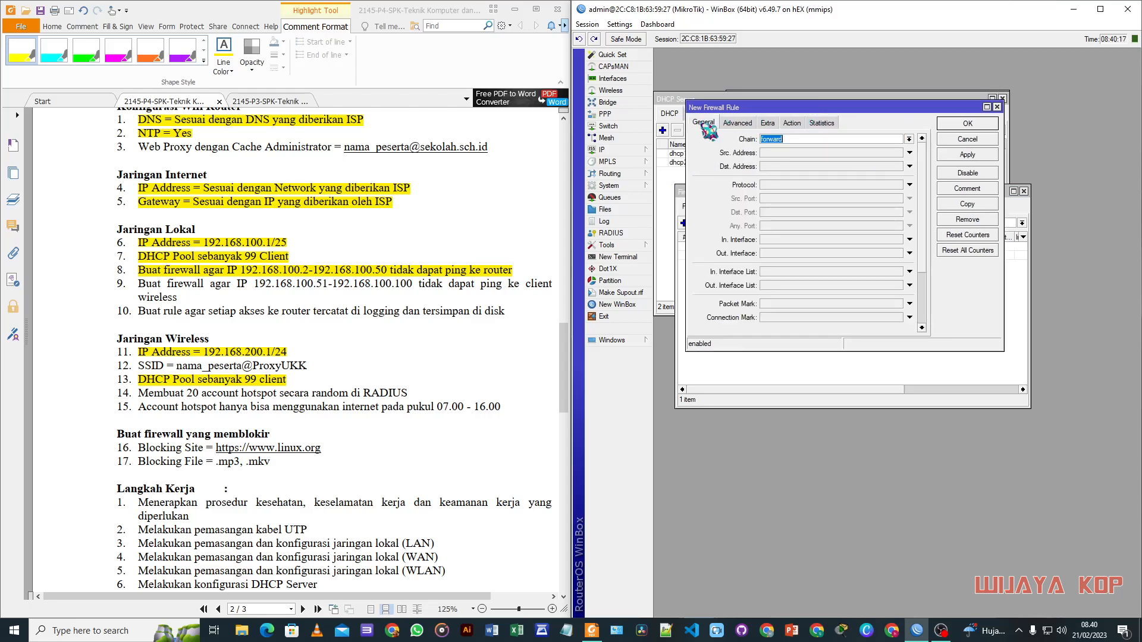
{"action": "left_click", "coordinate": [797, 153]}
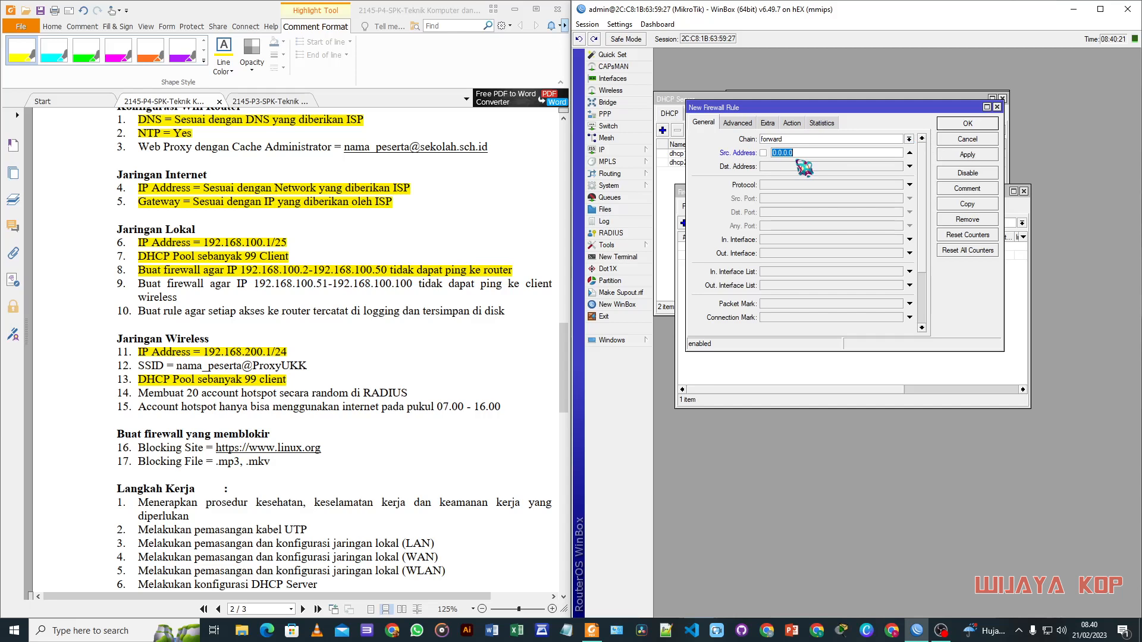
{"action": "type", "text": "192"}
{"action": "type", "text": "92.168.10"}
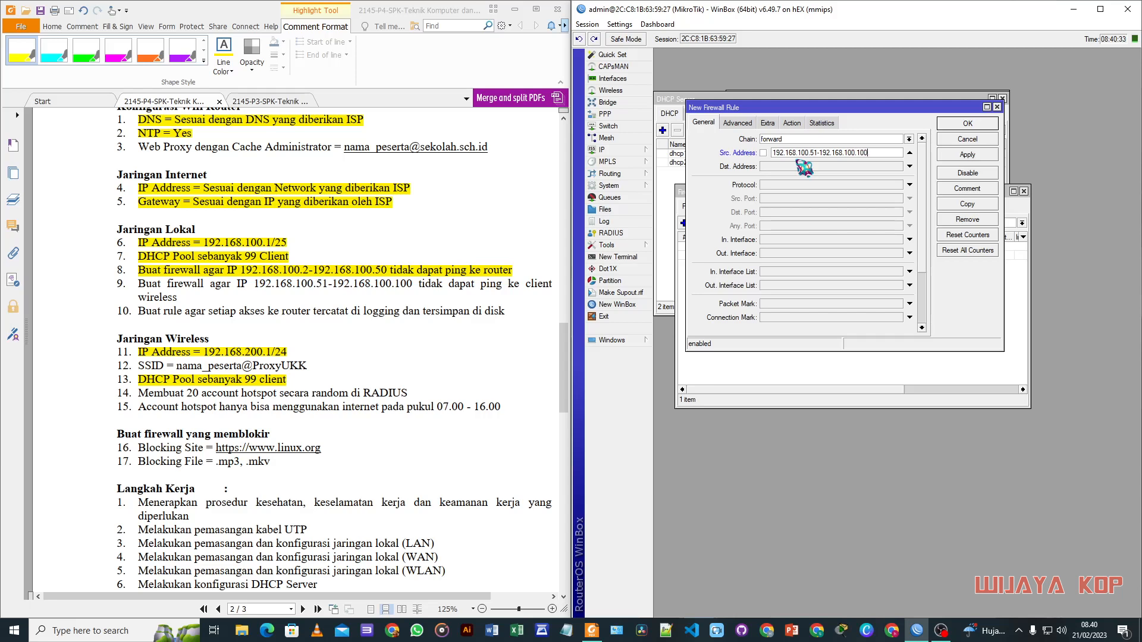
{"action": "left_click", "coordinate": [800, 166]}
{"action": "type", "text": "192.168.200.0/24"}
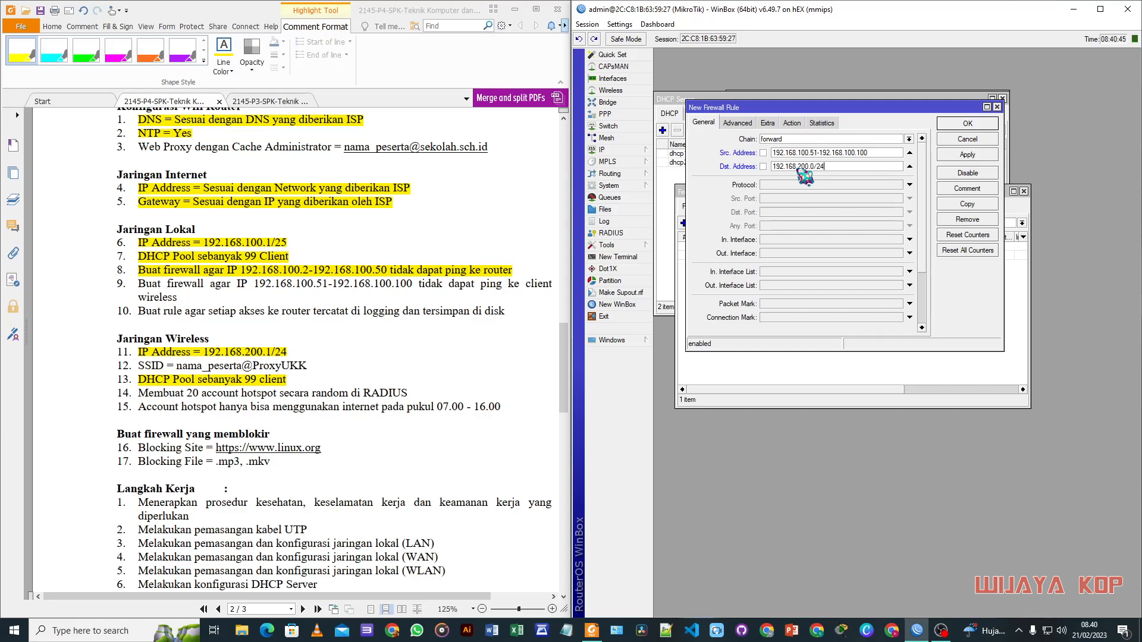
Step: Match protocol icmp, set the action to drop, and save the forward rule
{"action": "left_click", "coordinate": [820, 185]}
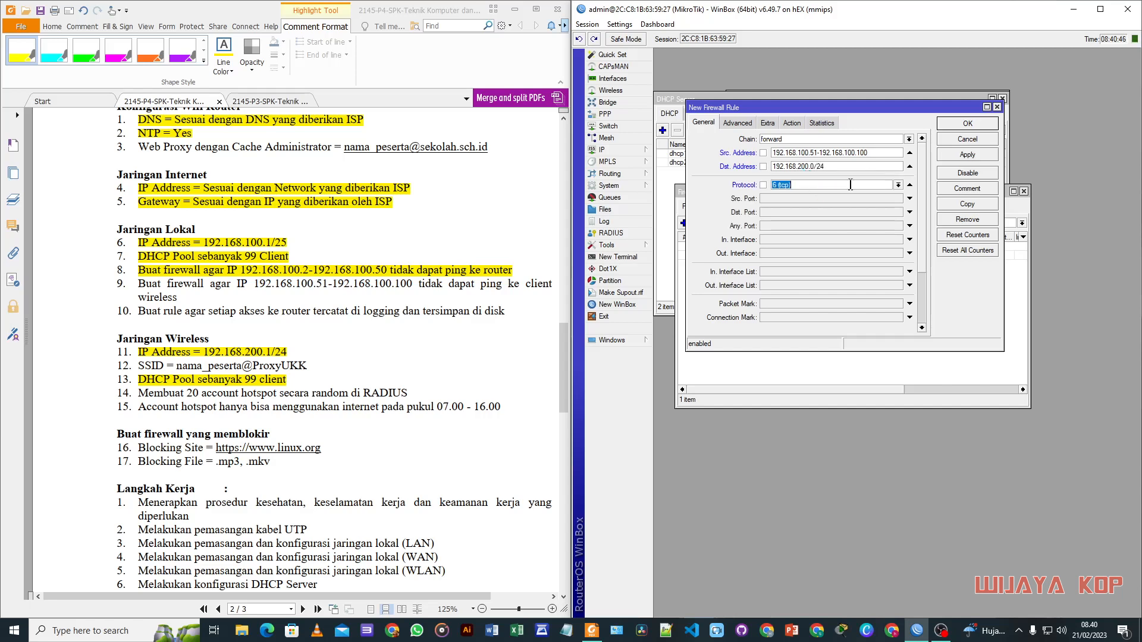
{"action": "left_click", "coordinate": [898, 185]}
{"action": "left_click", "coordinate": [800, 195]}
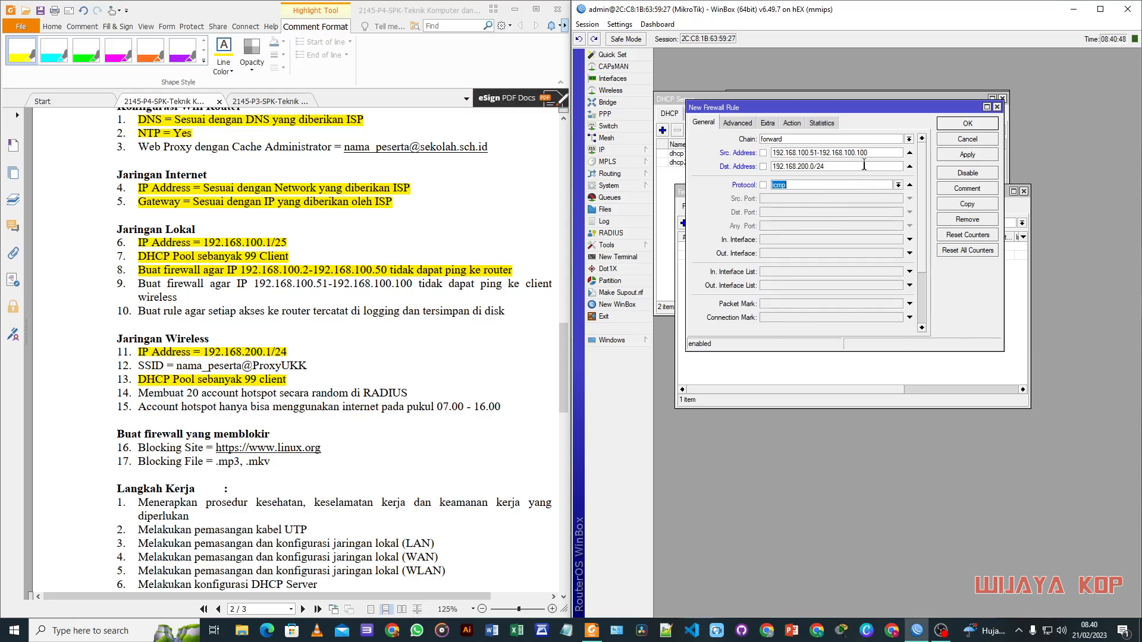
{"action": "left_click", "coordinate": [793, 122]}
{"action": "left_click", "coordinate": [827, 139]}
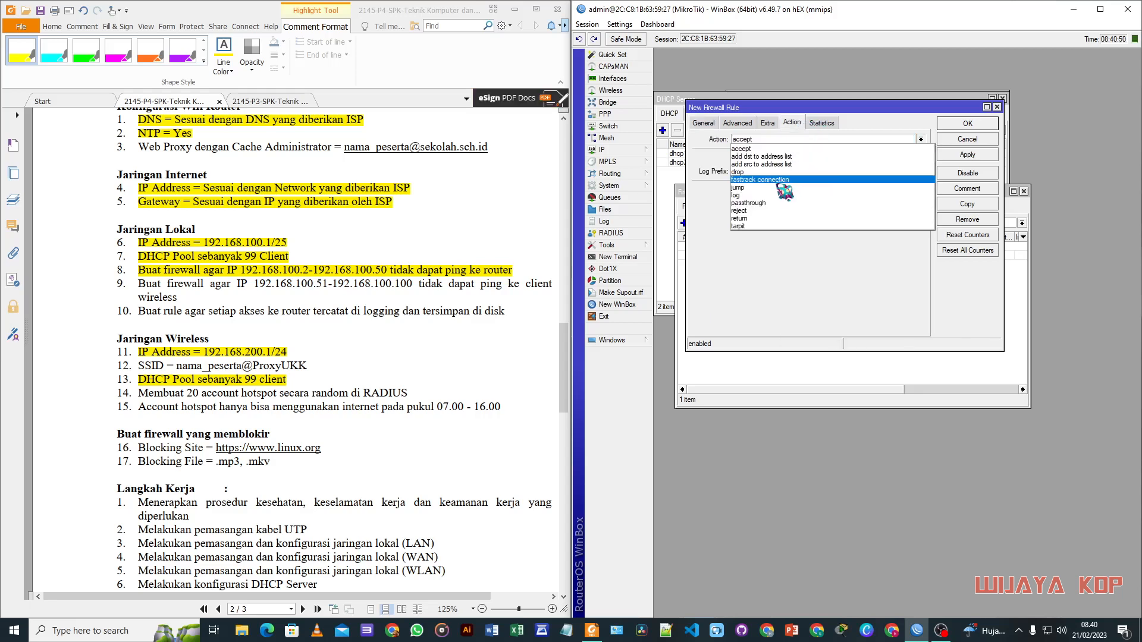
{"action": "left_click", "coordinate": [767, 173]}
{"action": "left_click", "coordinate": [967, 124]}
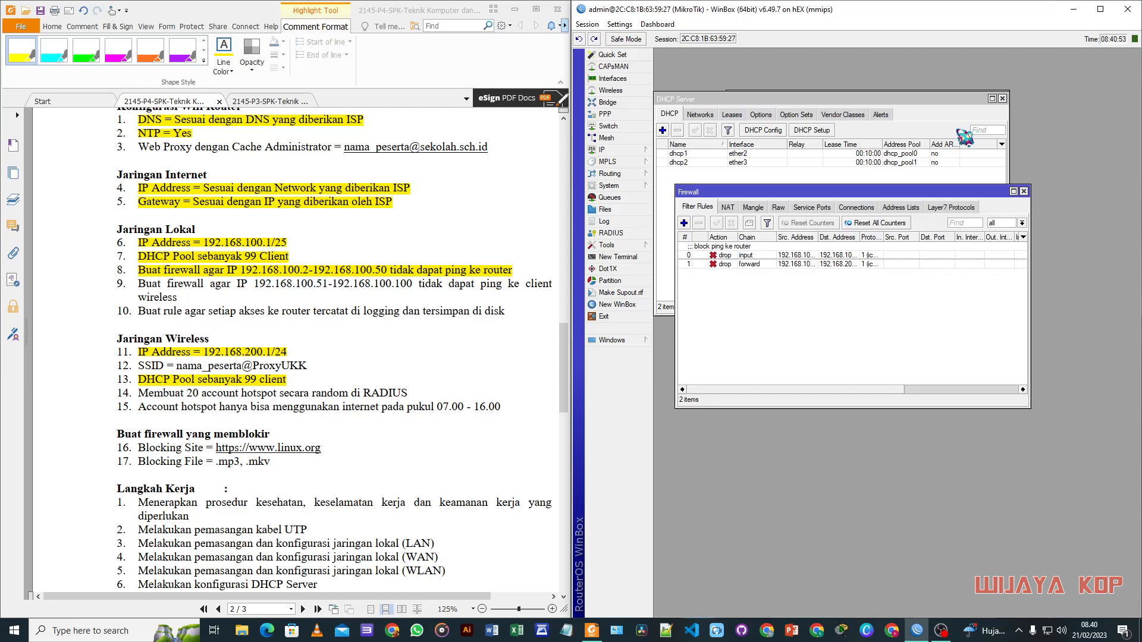
Step: Comment the forward rule "block ping to client wireless"
{"action": "left_click", "coordinate": [779, 264]}
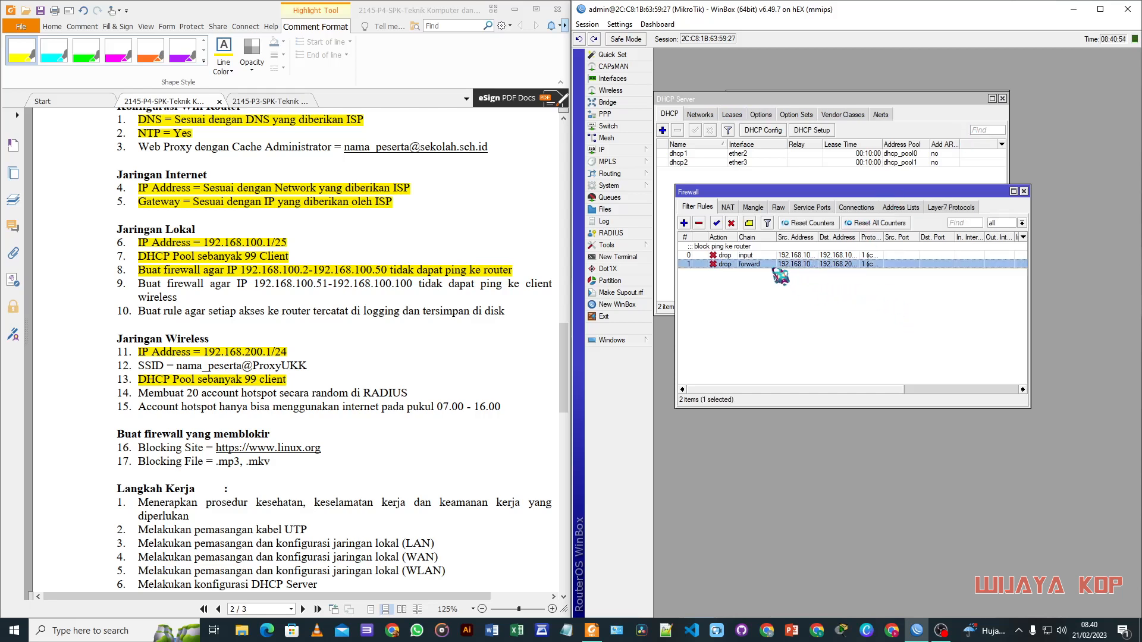
{"action": "left_click", "coordinate": [750, 223]}
{"action": "type", "text": "block ping to client wireless"}
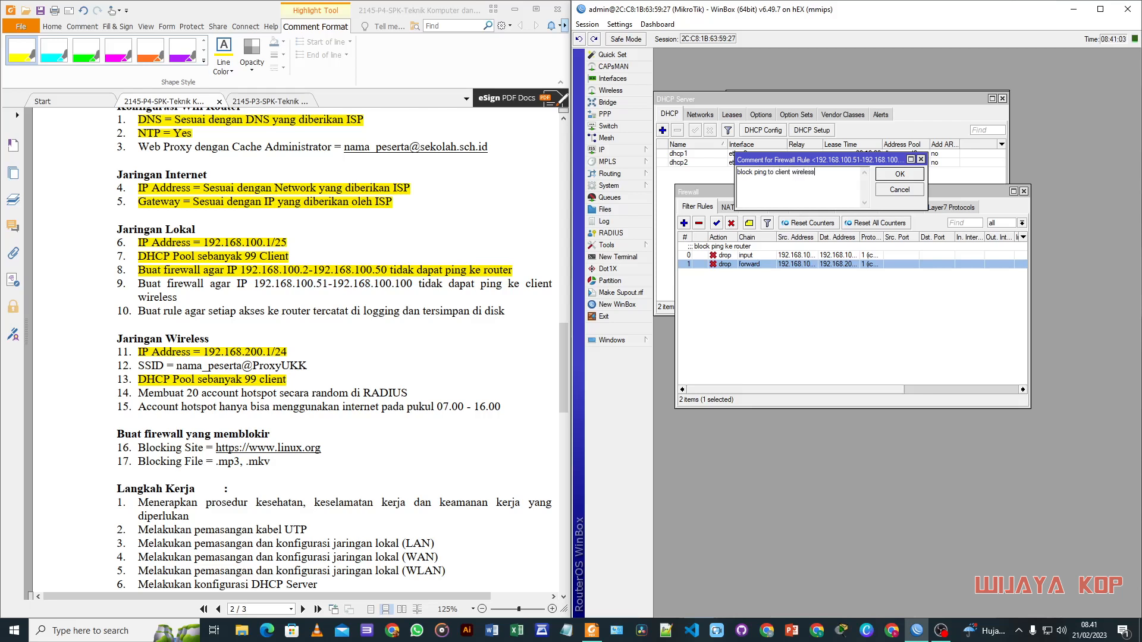
{"action": "left_click", "coordinate": [915, 174]}
{"action": "mouse_move", "coordinate": [846, 186]}
{"action": "left_mouse_down"}
{"action": "mouse_move", "coordinate": [821, 205]}
{"action": "mouse_move", "coordinate": [847, 194]}
{"action": "left_mouse_up"}
{"action": "left_click", "coordinate": [776, 324]}
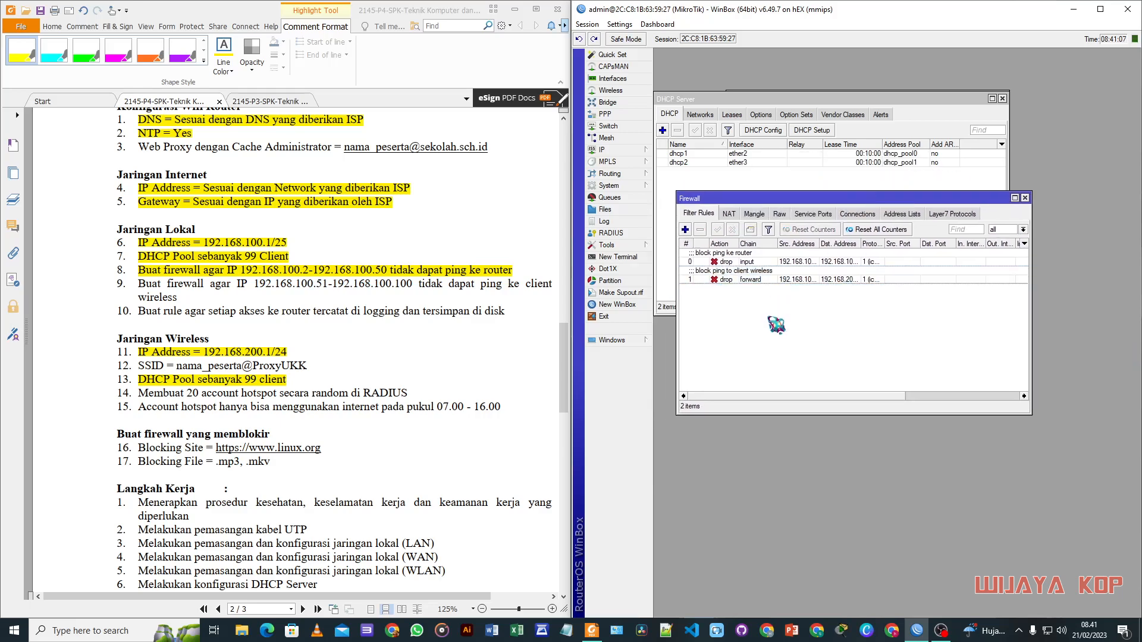
Step: Replace the items 9–10 highlight with one over only task 9, the wireless-client ping block
{"action": "scroll", "coordinate": [343, 415], "scroll_direction": "down", "scroll_amount": 3}
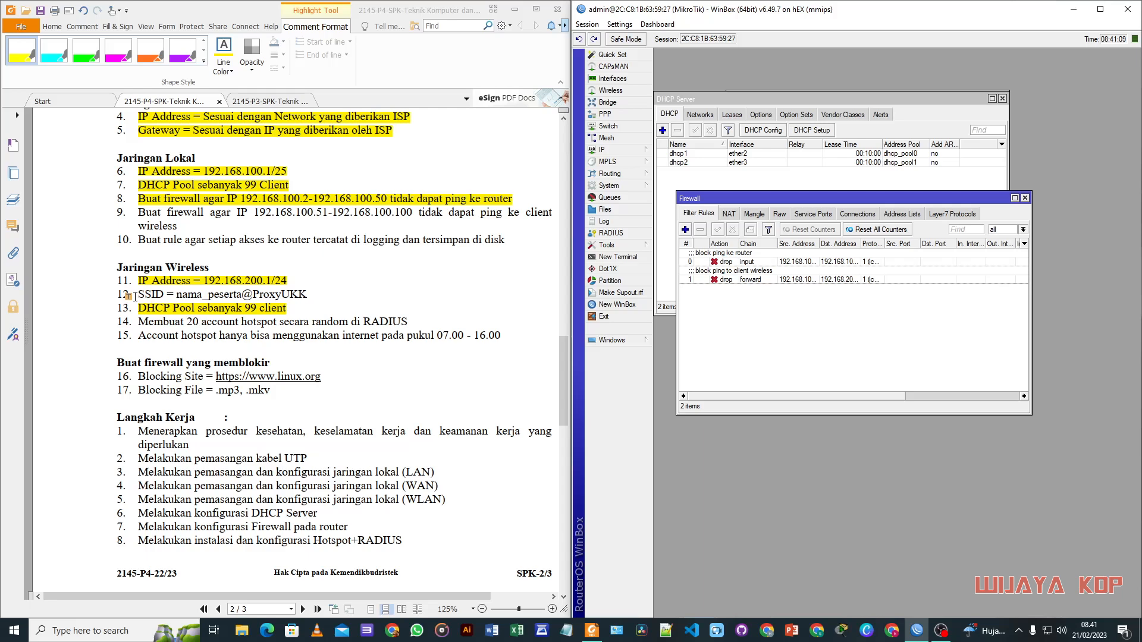
{"action": "scroll", "coordinate": [137, 298], "scroll_direction": "up", "scroll_amount": 1}
{"action": "left_click_drag", "start_coordinate": [140, 245], "coordinate": [181, 268]}
{"action": "left_click", "coordinate": [167, 282]}
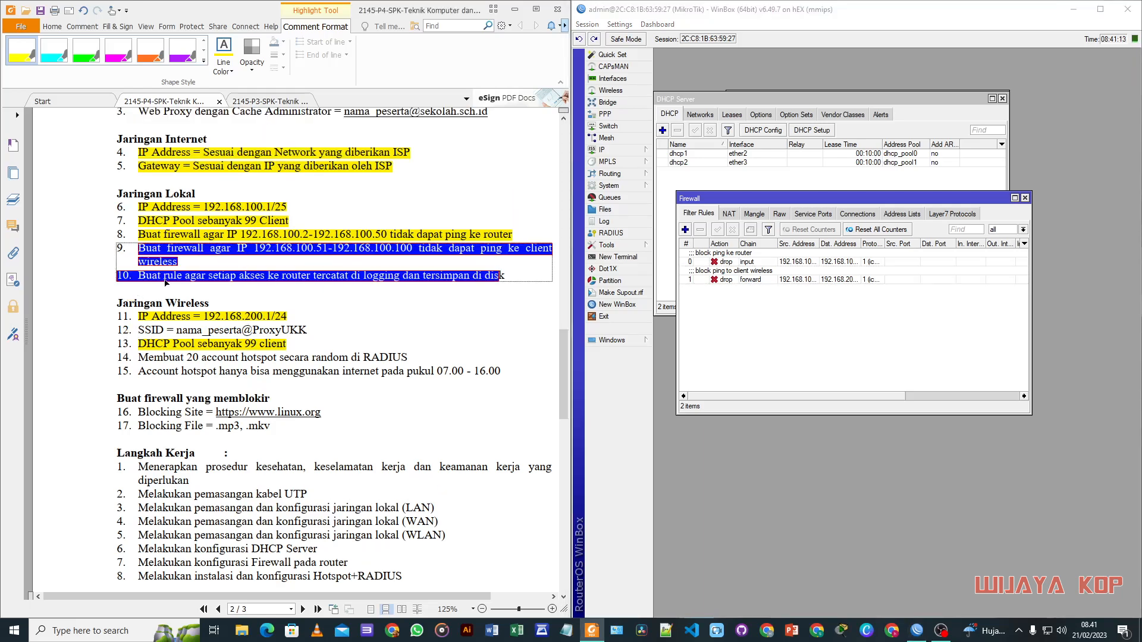
{"action": "key", "text": "Delete"}
{"action": "left_click_drag", "start_coordinate": [139, 247], "coordinate": [177, 262]}
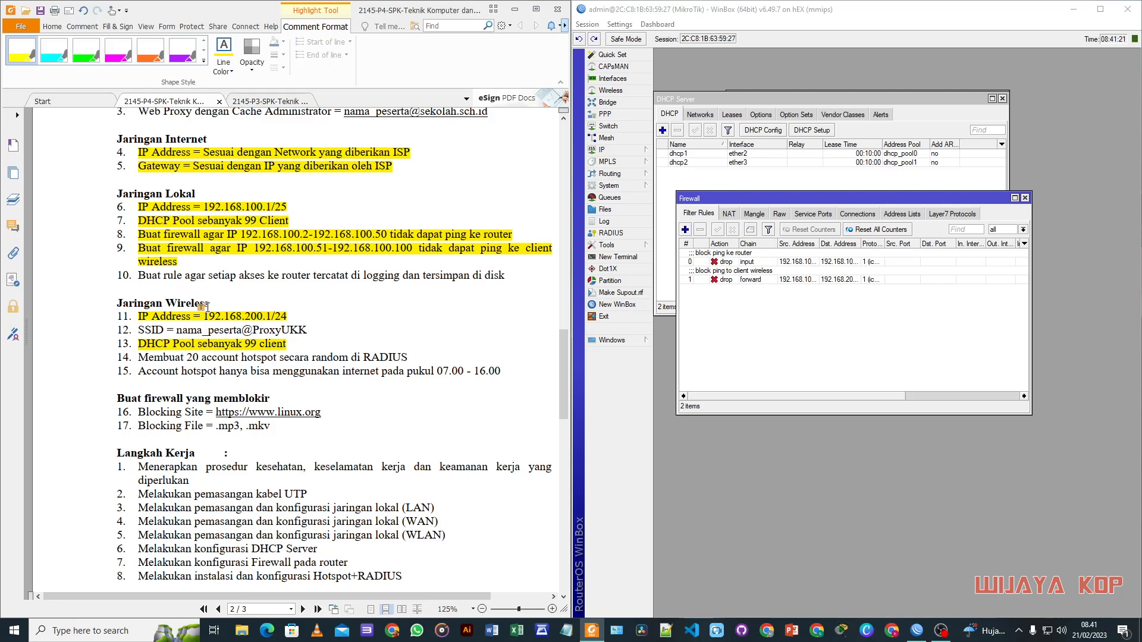
{"action": "left_click_drag", "start_coordinate": [737, 200], "coordinate": [728, 193]}
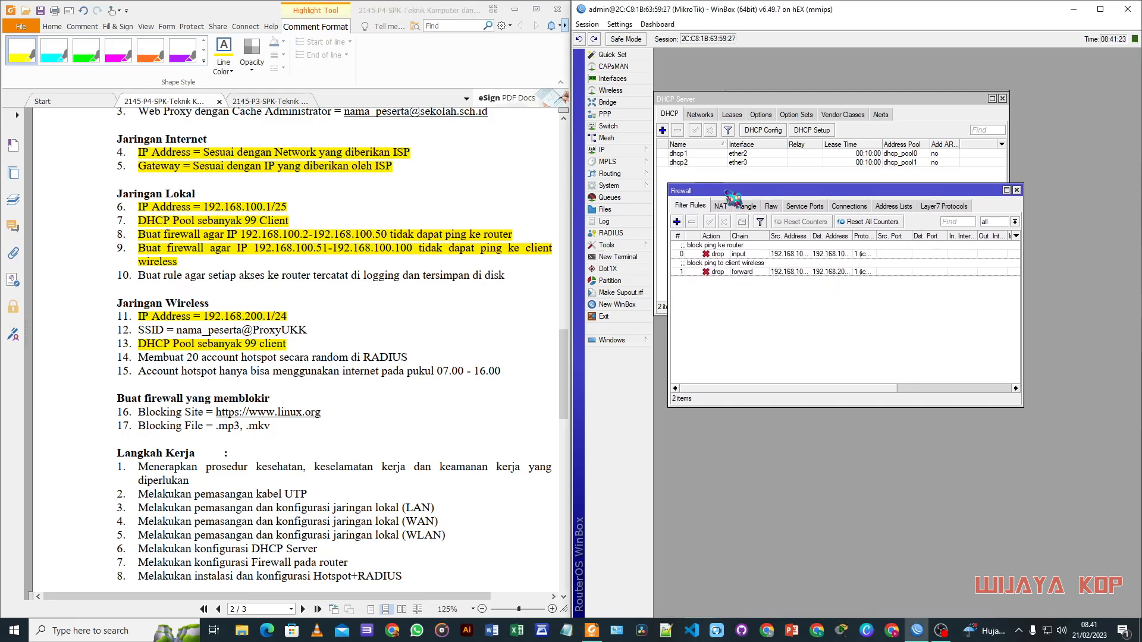
Step: Add a new filter rule on the input chain with action log
{"action": "left_click", "coordinate": [677, 222]}
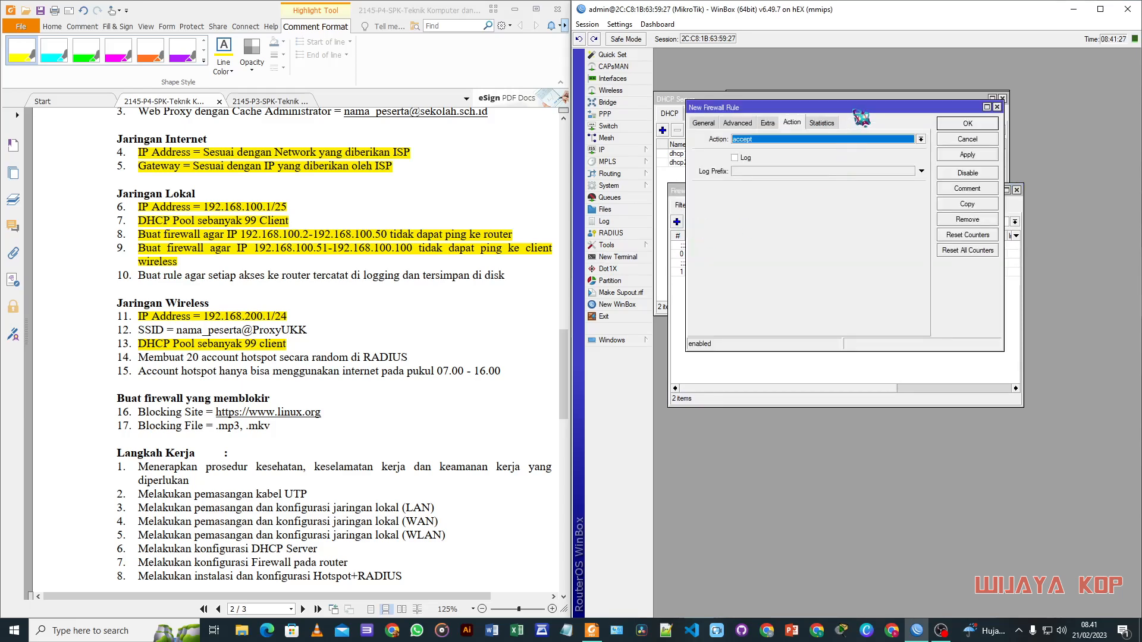
{"action": "left_click_drag", "start_coordinate": [861, 119], "coordinate": [862, 125]}
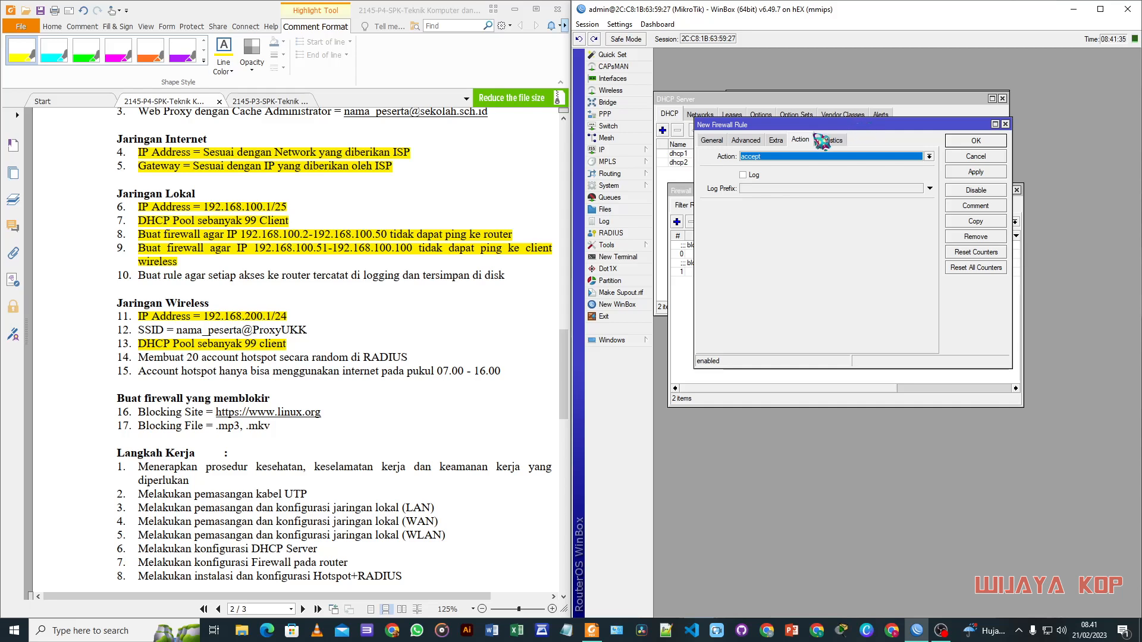
{"action": "left_click", "coordinate": [716, 141]}
{"action": "left_click", "coordinate": [917, 156]}
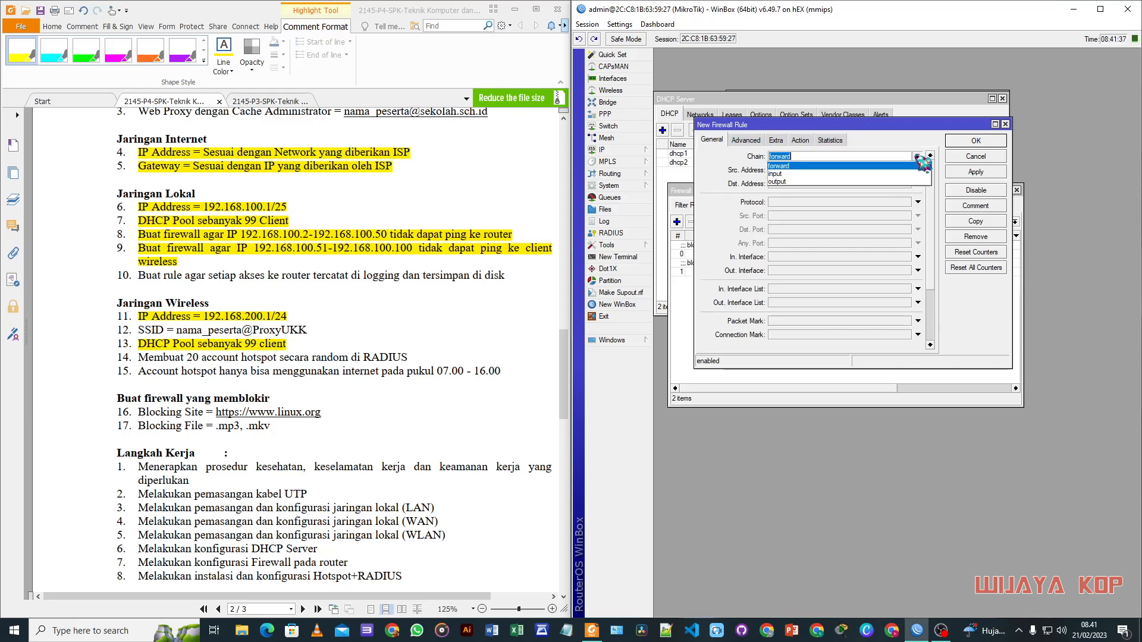
{"action": "left_click", "coordinate": [809, 175]}
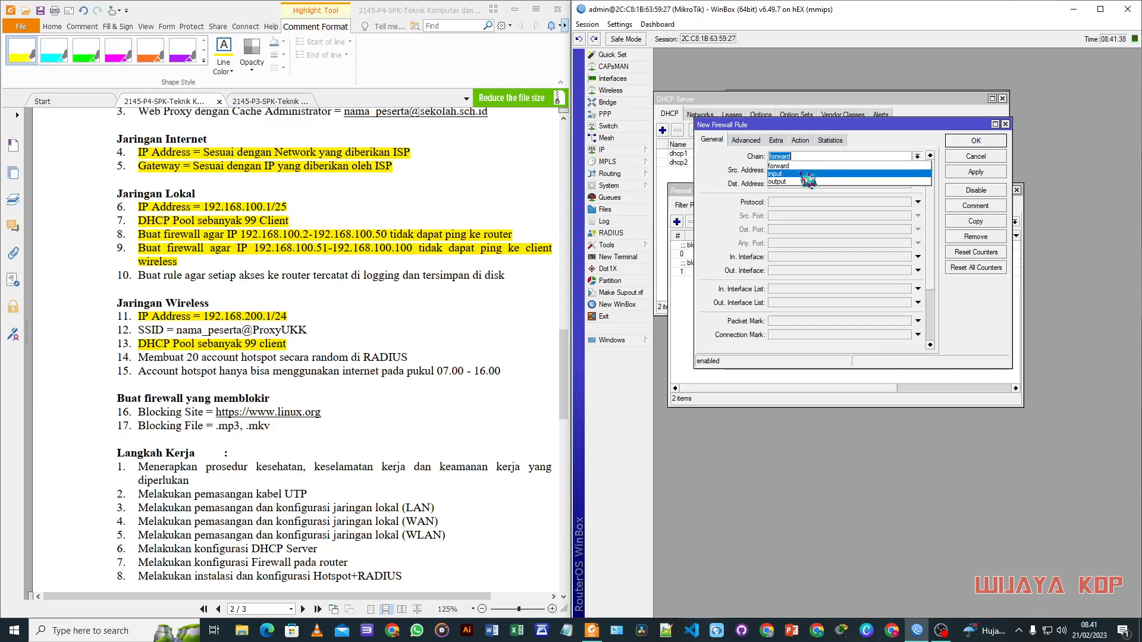
{"action": "left_click", "coordinate": [800, 140]}
{"action": "left_click", "coordinate": [928, 157]}
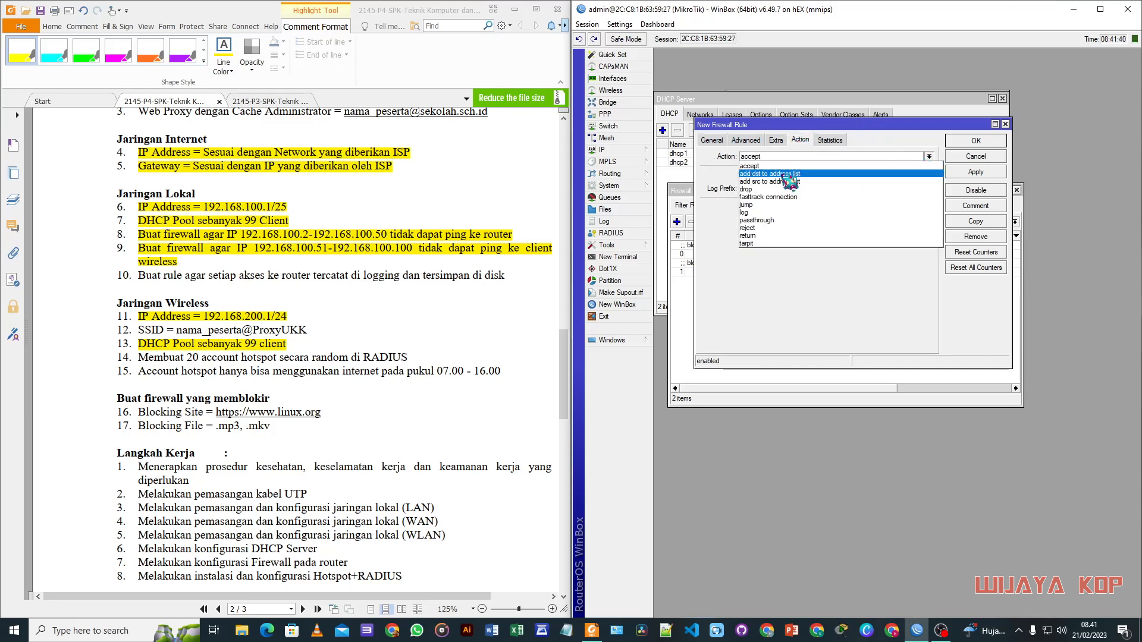
{"action": "left_click", "coordinate": [767, 212]}
{"action": "left_click", "coordinate": [752, 175]}
{"action": "left_click", "coordinate": [763, 188]}
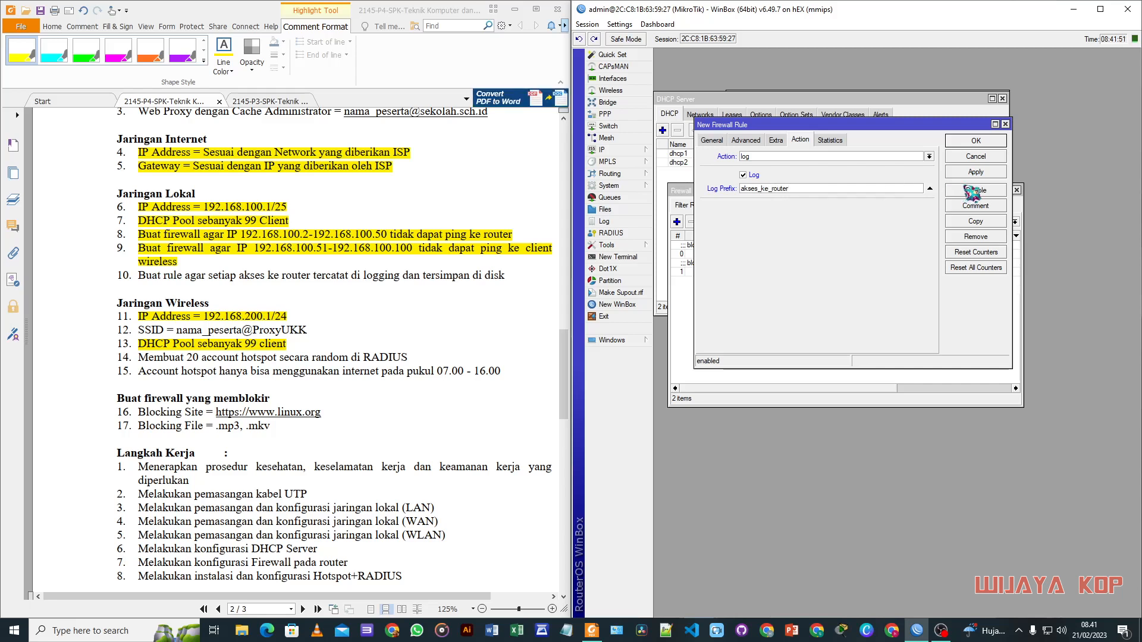
{"action": "left_click", "coordinate": [976, 172]}
{"action": "left_click", "coordinate": [980, 142]}
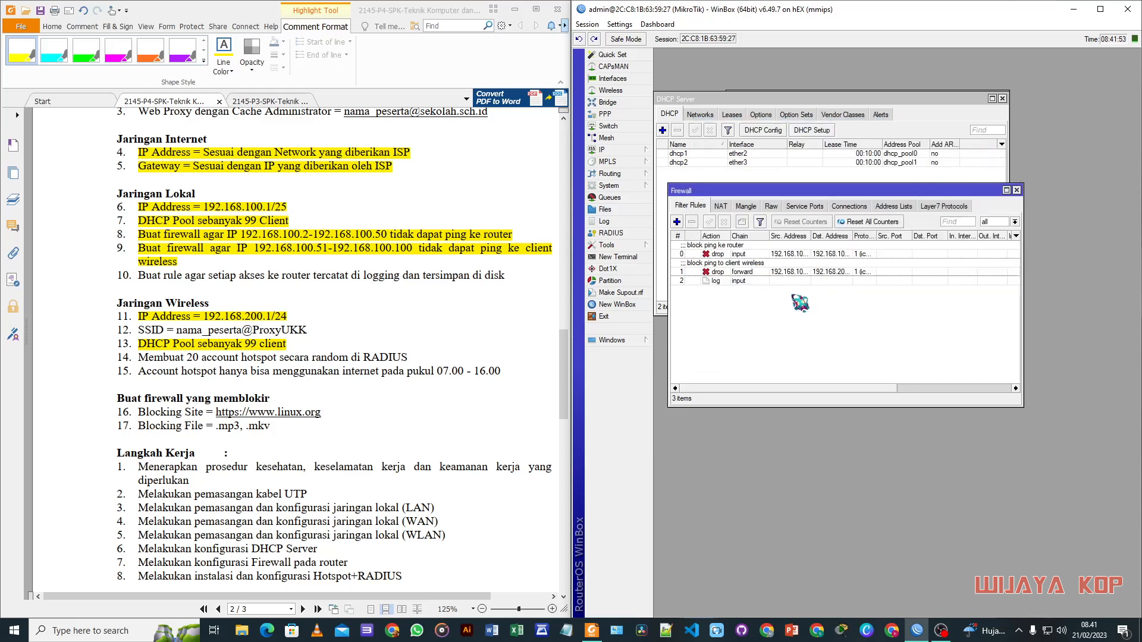
Step: Comment the log rule 'akseskerouter' and highlight the logging task on the sheet
{"action": "left_click", "coordinate": [760, 281]}
{"action": "left_click", "coordinate": [743, 222]}
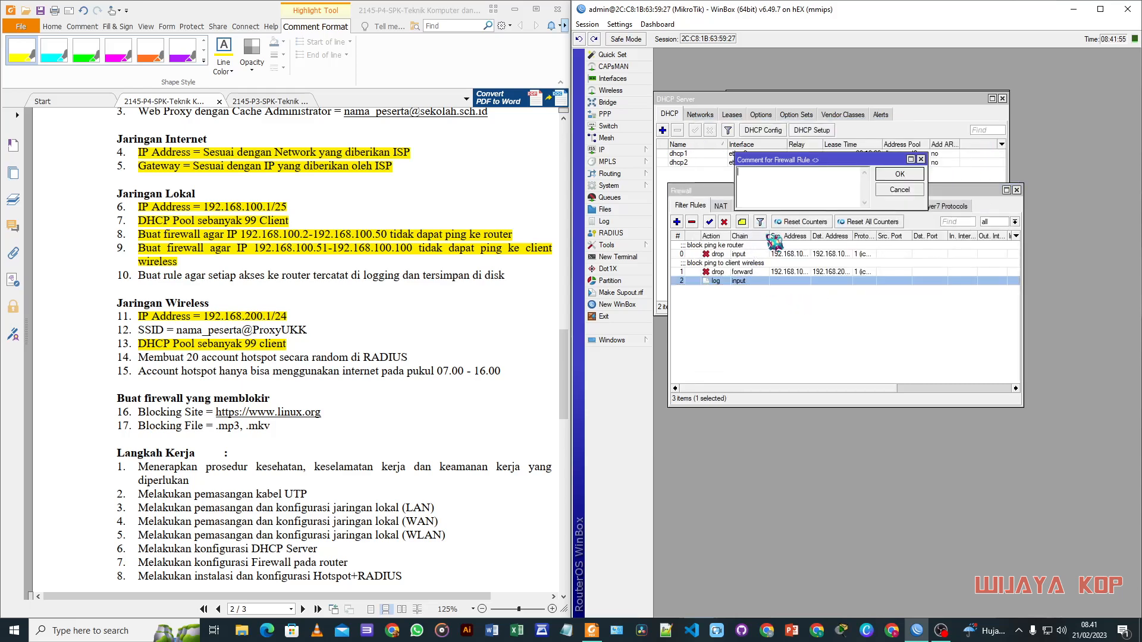
{"action": "type", "text": "akseskerouter"}
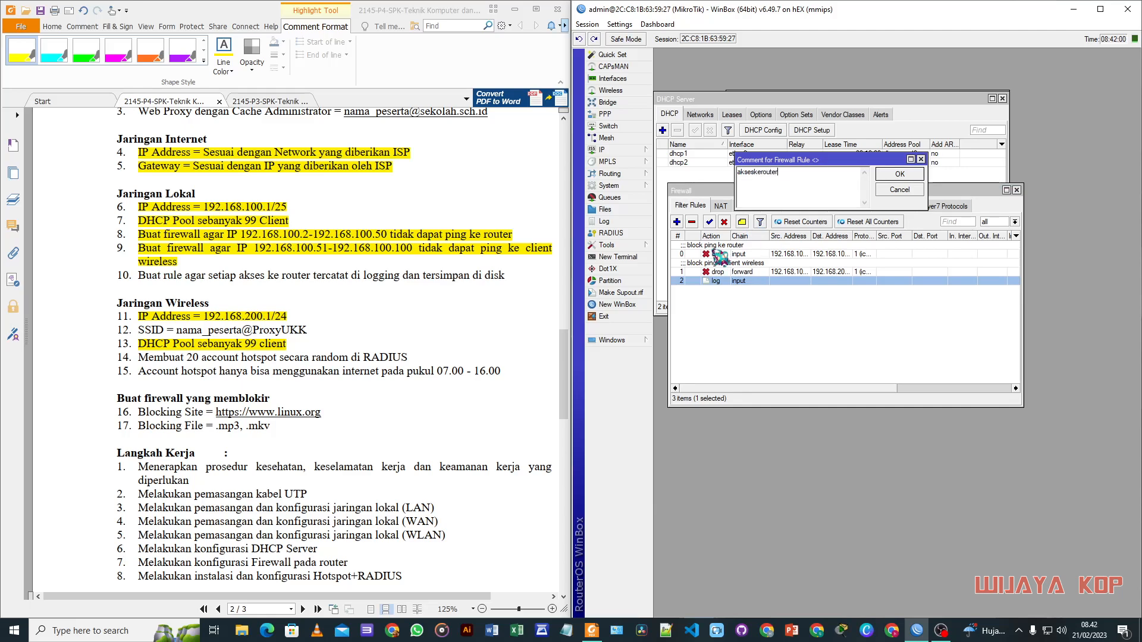
{"action": "left_click", "coordinate": [897, 175]}
{"action": "left_click", "coordinate": [796, 328]}
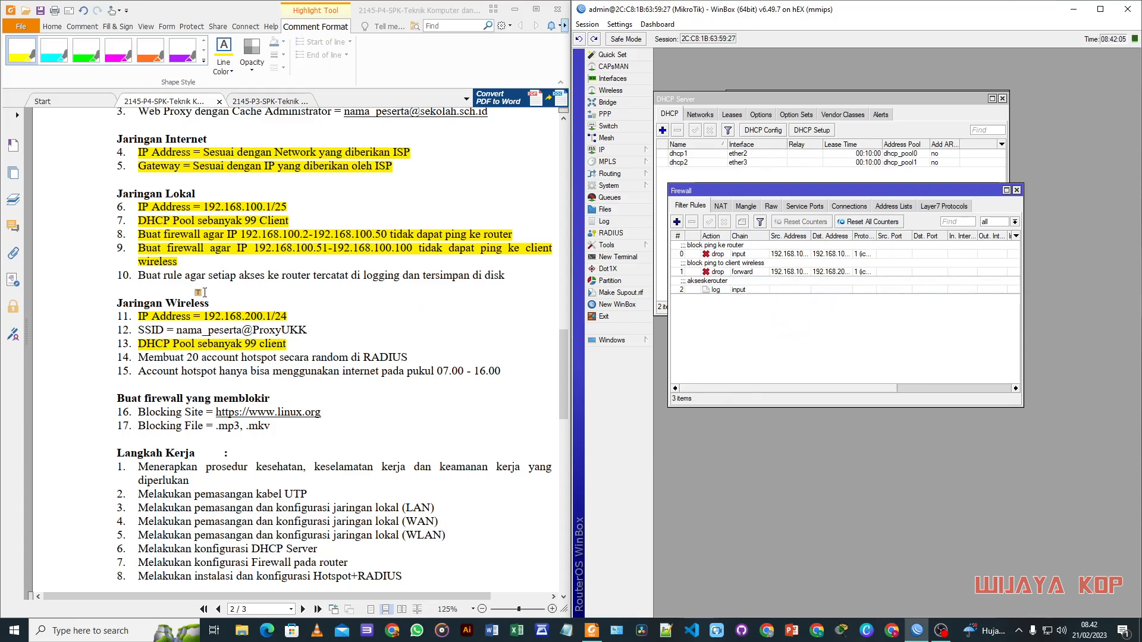
{"action": "left_click_drag", "start_coordinate": [138, 276], "coordinate": [505, 275]}
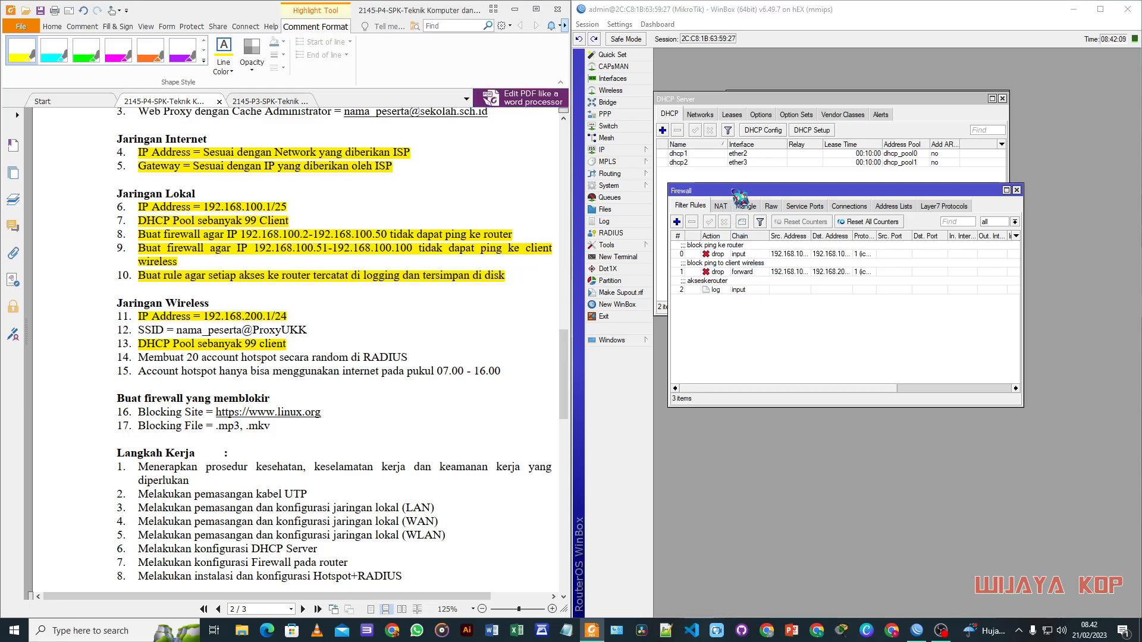
Step: In System > Logging, add a new logging rule with a prefix and action disk
{"action": "left_click_drag", "start_coordinate": [737, 191], "coordinate": [756, 183]}
{"action": "left_click", "coordinate": [613, 185]}
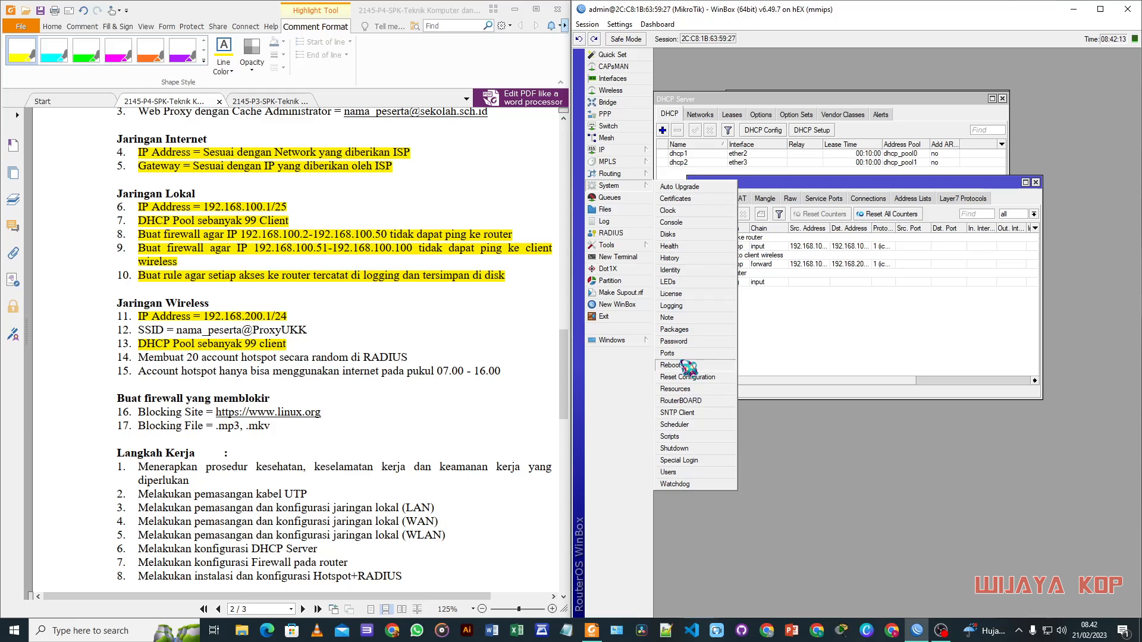
{"action": "left_click", "coordinate": [684, 306]}
{"action": "left_click_drag", "start_coordinate": [854, 244], "coordinate": [797, 232]}
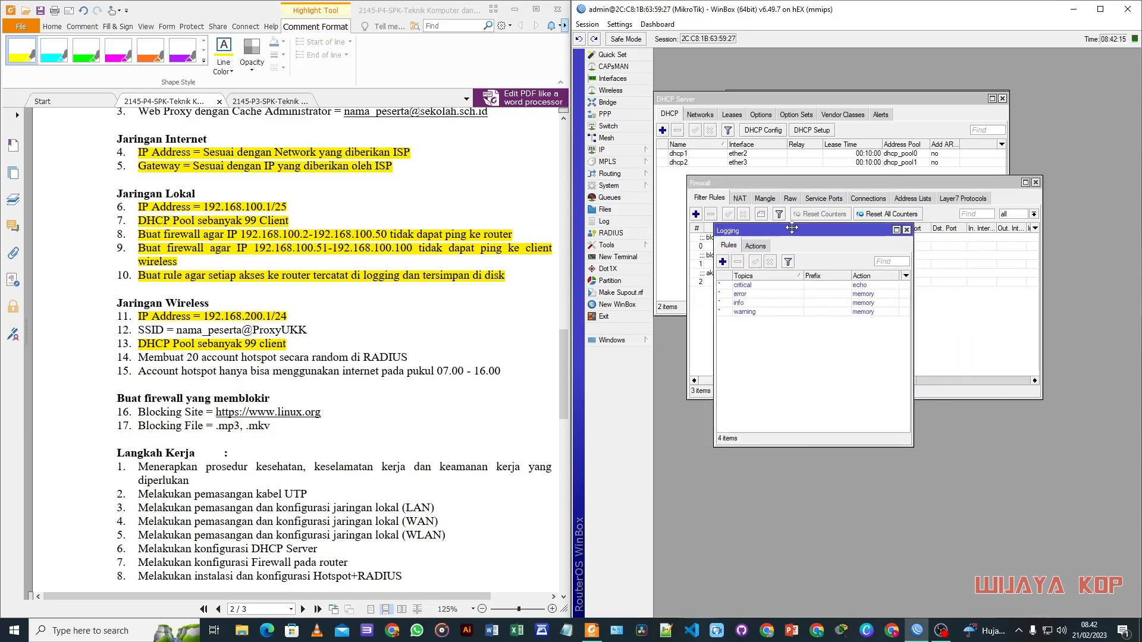
{"action": "left_click", "coordinate": [723, 262]}
{"action": "left_click", "coordinate": [827, 154]}
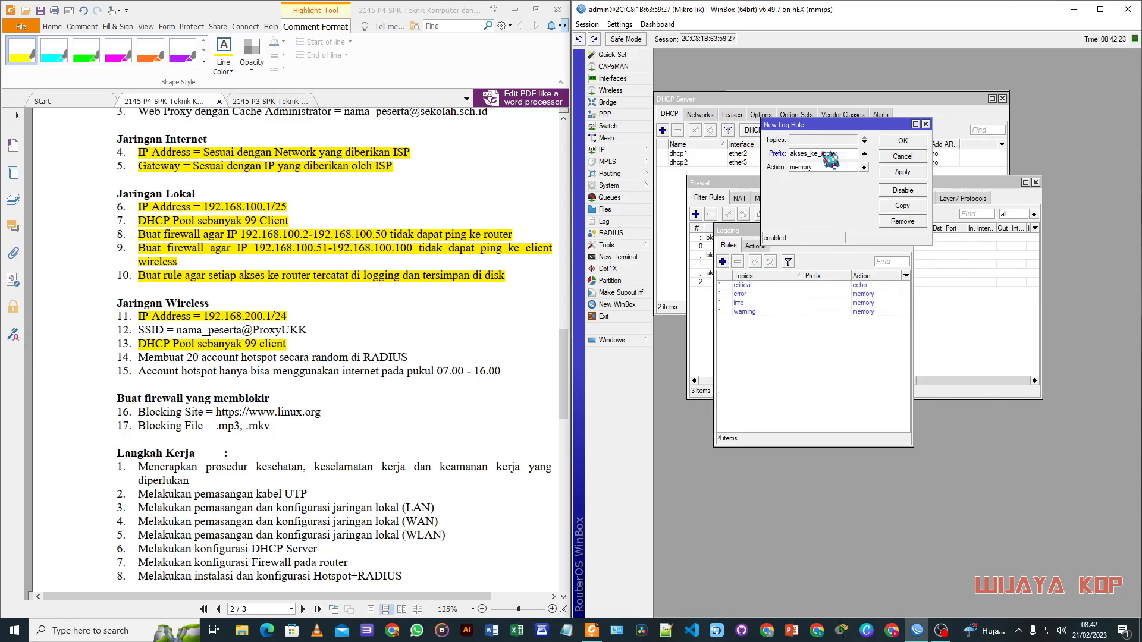
{"action": "left_click", "coordinate": [829, 167]}
{"action": "left_click", "coordinate": [827, 180]}
{"action": "left_click", "coordinate": [916, 174]}
{"action": "left_click", "coordinate": [903, 143]}
Step: Switch the critical and error logging rules to action disk
{"action": "left_click", "coordinate": [861, 295]}
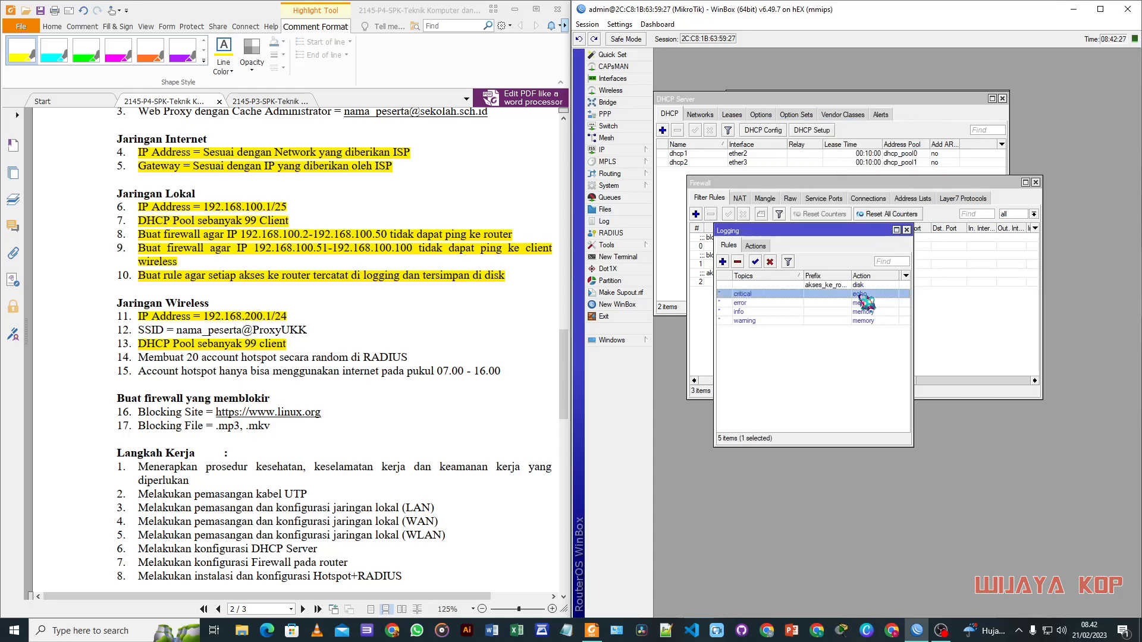
{"action": "double_click", "coordinate": [860, 294]}
{"action": "left_click", "coordinate": [829, 168]}
{"action": "left_click", "coordinate": [827, 181]}
{"action": "left_click", "coordinate": [903, 172]}
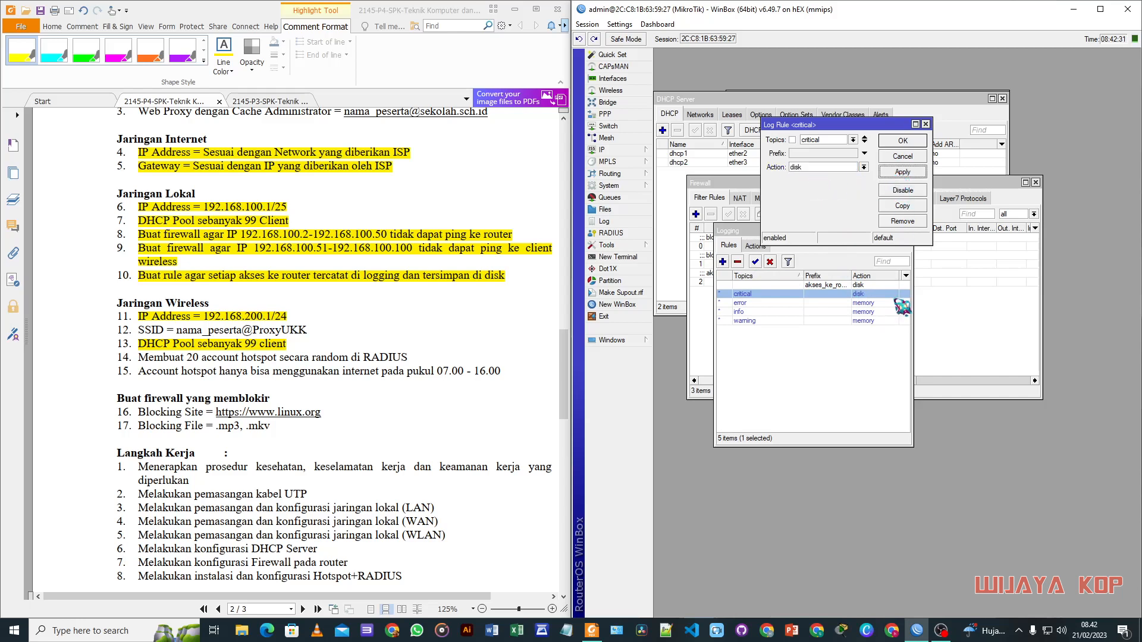
{"action": "left_click", "coordinate": [873, 303]}
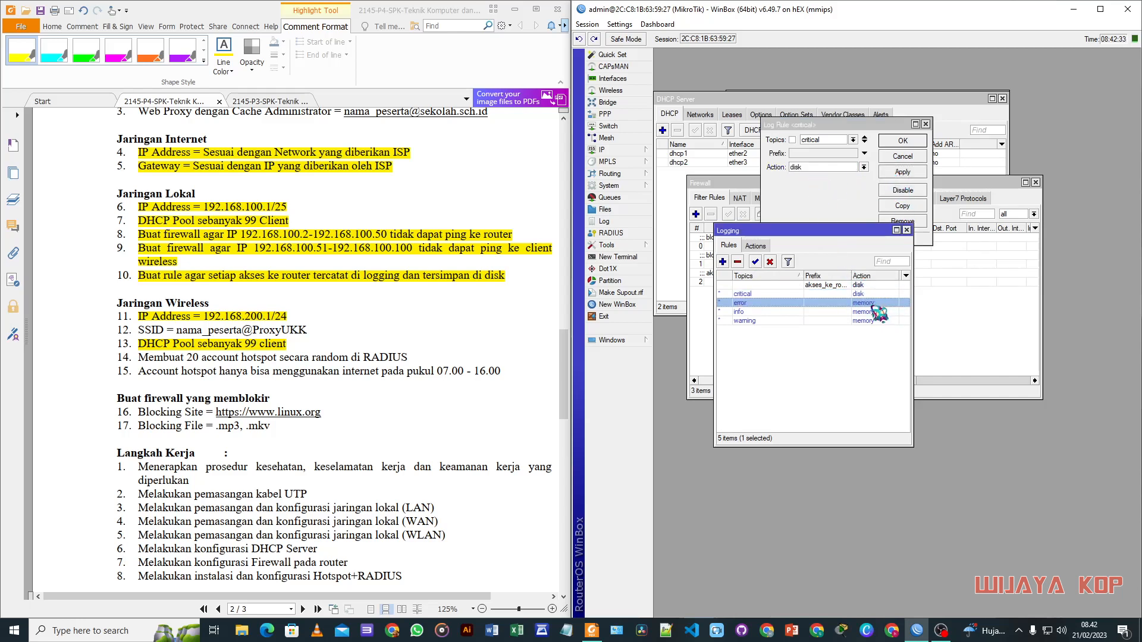
{"action": "double_click", "coordinate": [873, 305]}
{"action": "left_click", "coordinate": [834, 181]}
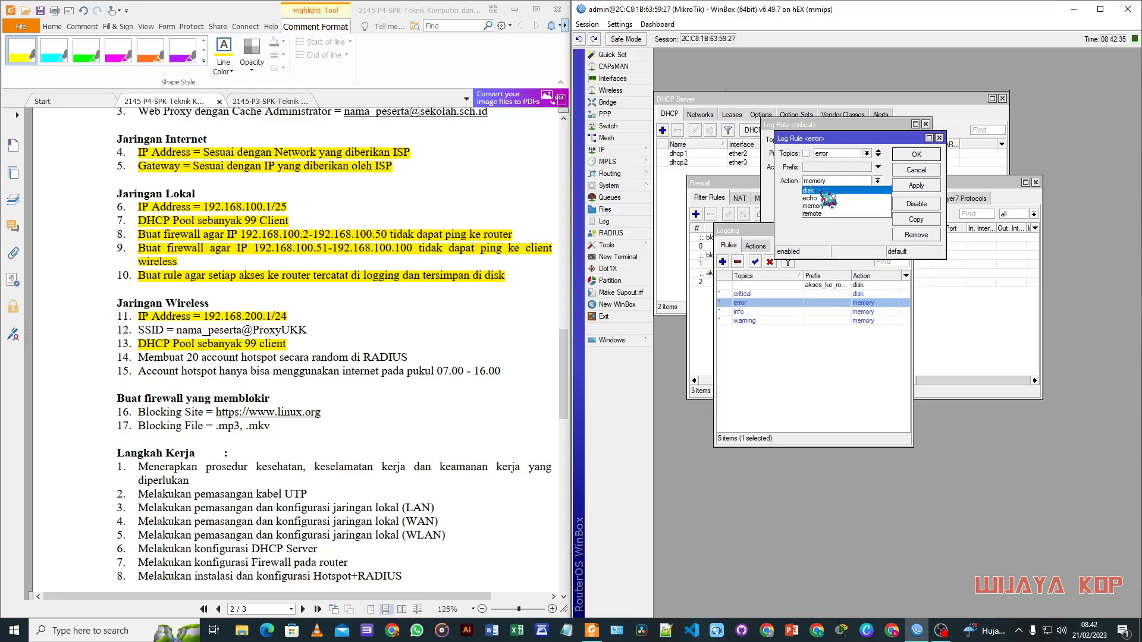
{"action": "left_click", "coordinate": [821, 191]}
{"action": "left_click", "coordinate": [901, 185]}
Step: Switch the info and warning logging rules to action disk
{"action": "double_click", "coordinate": [863, 312]}
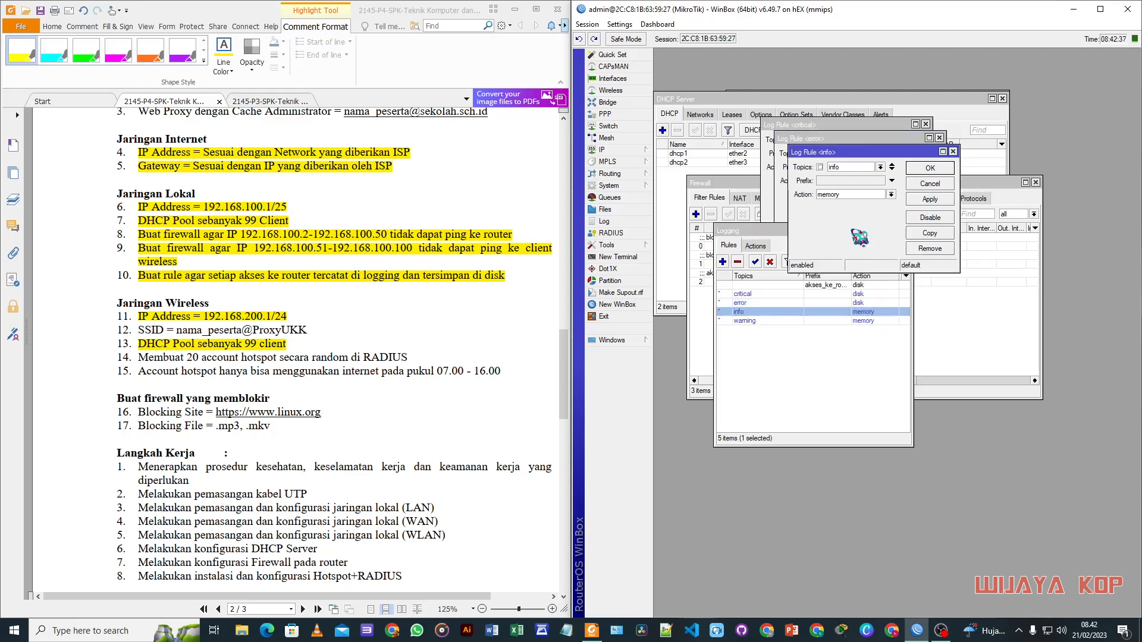
{"action": "left_click", "coordinate": [839, 194]}
{"action": "left_click", "coordinate": [832, 204]}
{"action": "left_click", "coordinate": [930, 200]}
{"action": "double_click", "coordinate": [874, 320]}
{"action": "left_click", "coordinate": [857, 208]}
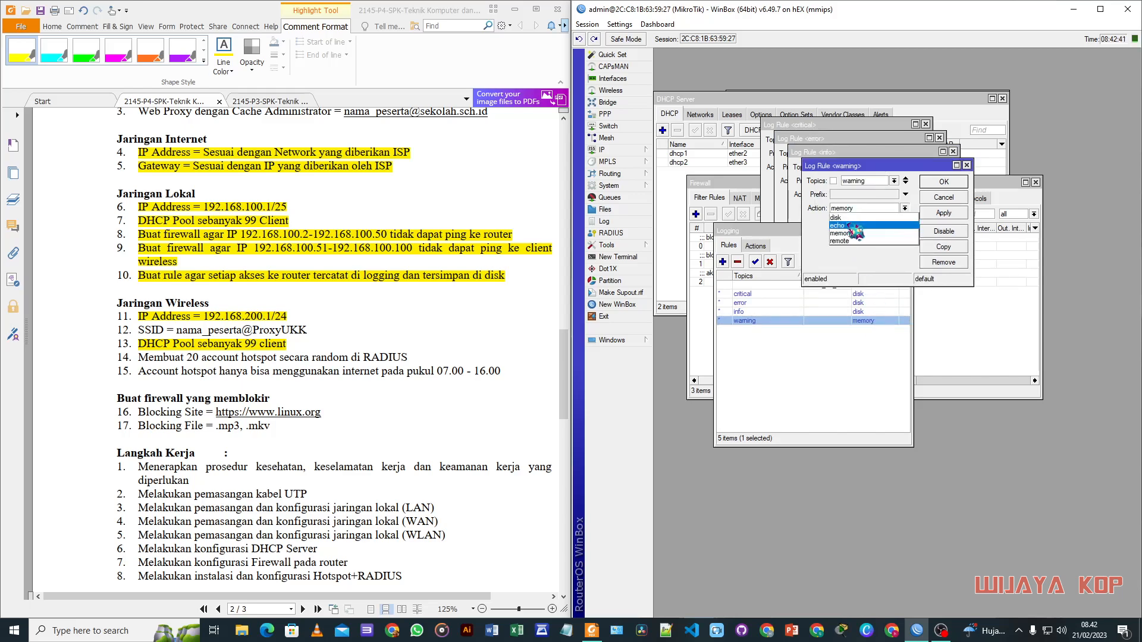
{"action": "left_click", "coordinate": [836, 218]}
{"action": "left_click", "coordinate": [943, 213]}
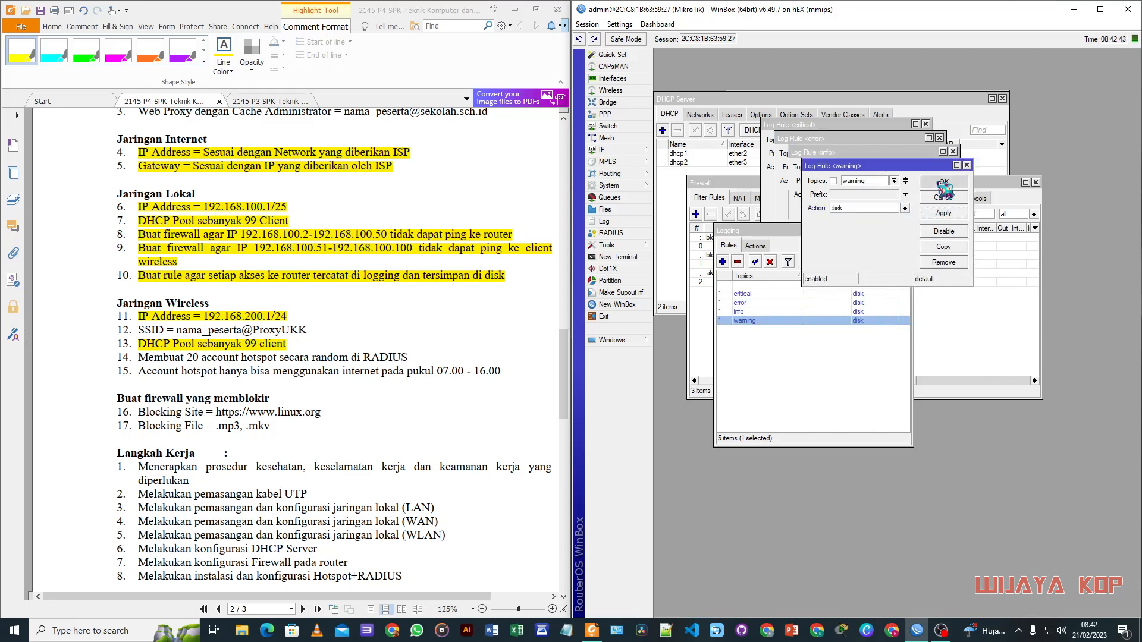
{"action": "left_click", "coordinate": [942, 184]}
Step: Close the logging rules list and the info, error and critical rule editors
{"action": "left_click", "coordinate": [907, 230]}
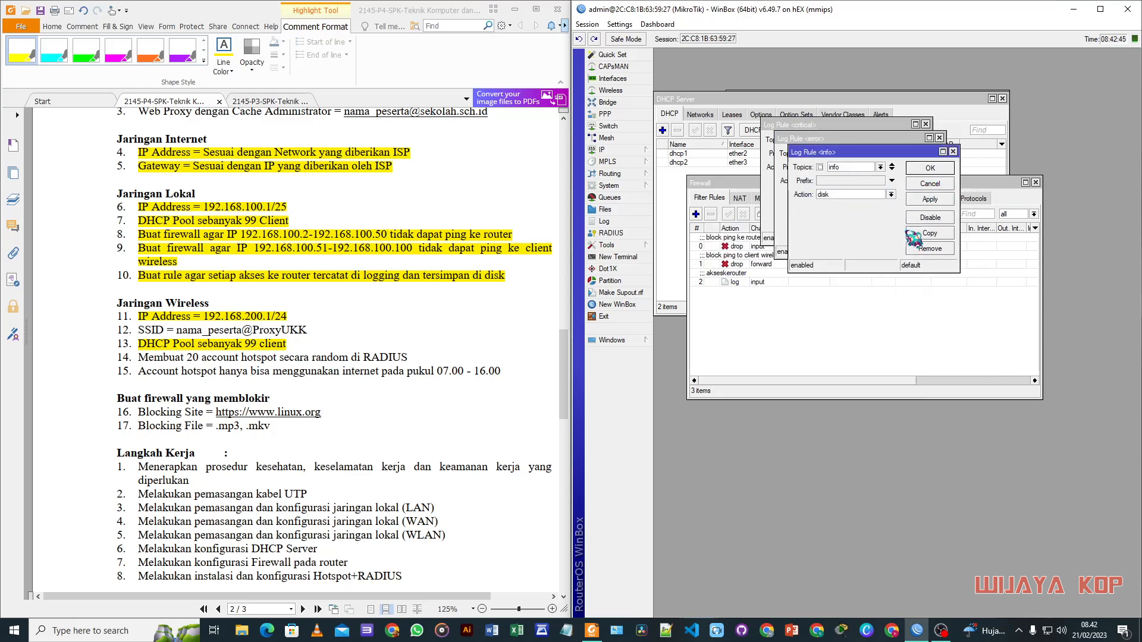
{"action": "left_click", "coordinate": [930, 169]}
{"action": "left_click", "coordinate": [916, 155]}
{"action": "left_click", "coordinate": [903, 142]}
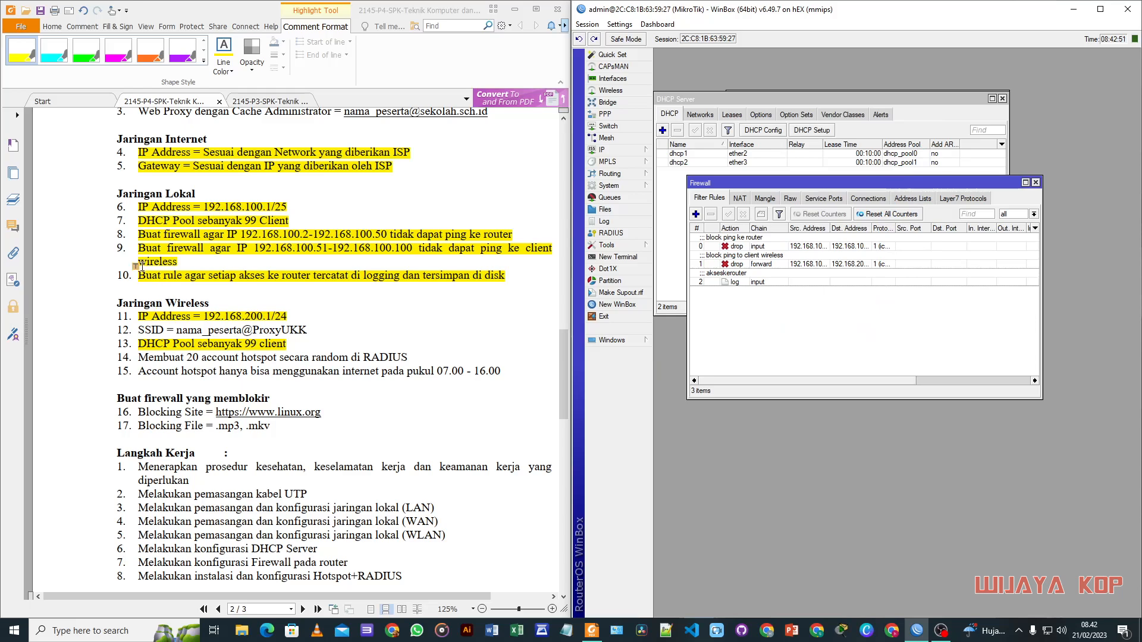
Step: Wait while the WinBox login window retries connecting to the router's MAC address
{"action": "scroll", "coordinate": [228, 377], "scroll_direction": "down", "scroll_amount": 1}
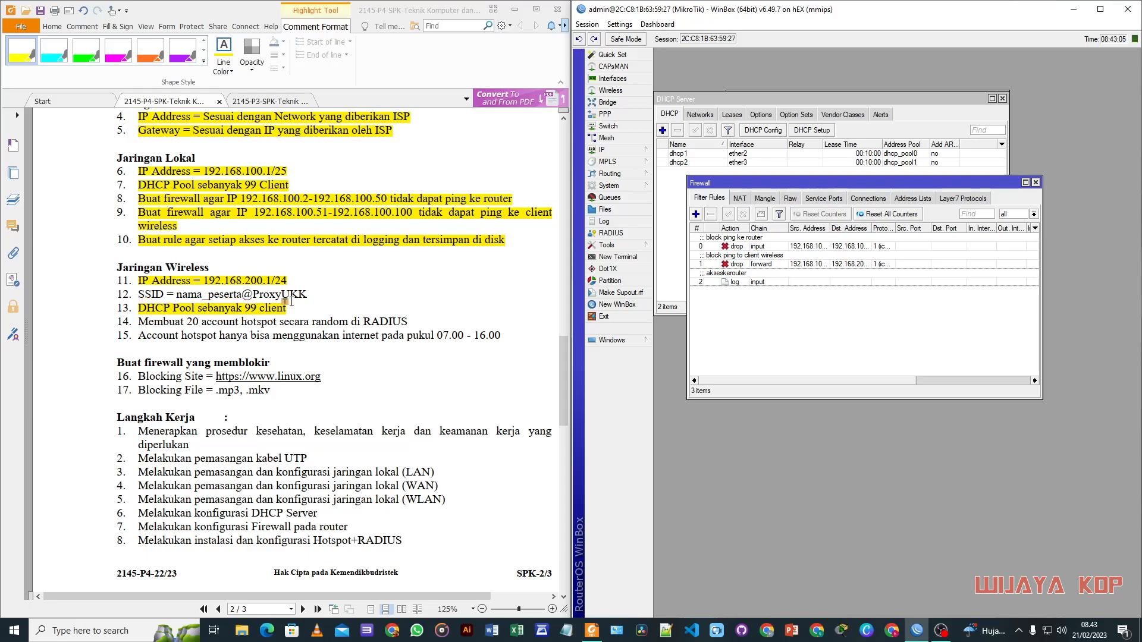
{"action": "scroll", "coordinate": [295, 307], "scroll_direction": "down", "scroll_amount": 3}
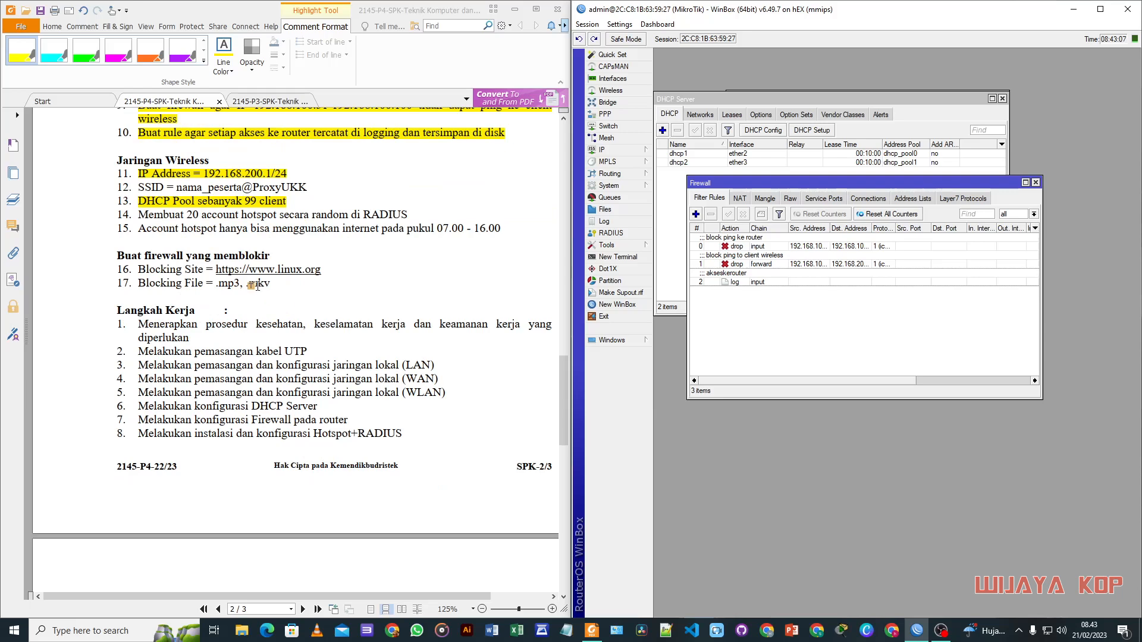
{"action": "scroll", "coordinate": [159, 239], "scroll_direction": "down", "scroll_amount": 10}
{"action": "scroll", "coordinate": [159, 239], "scroll_direction": "down", "scroll_amount": 5}
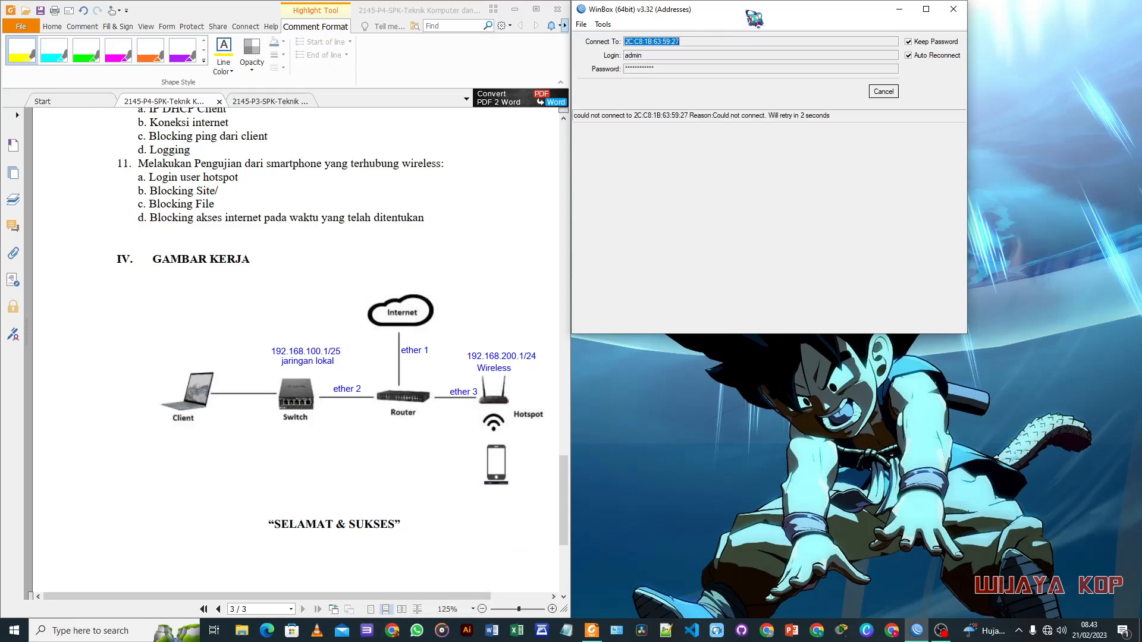
{"action": "left_click_drag", "start_coordinate": [754, 18], "coordinate": [761, 34]}
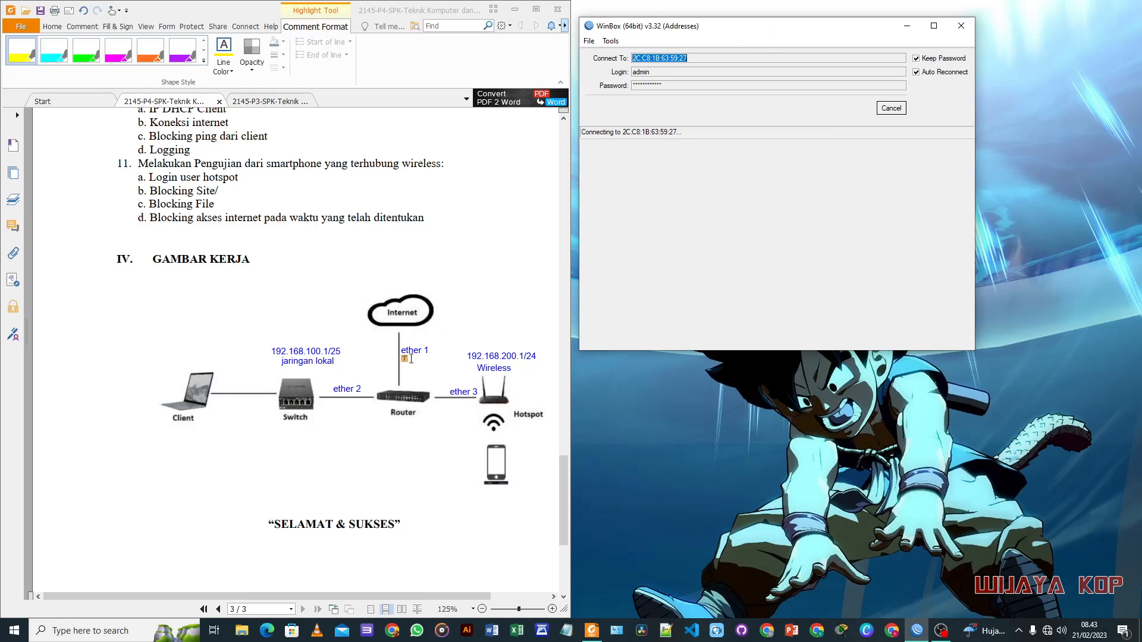
{"action": "scroll", "coordinate": [410, 359], "scroll_direction": "up", "scroll_amount": 7}
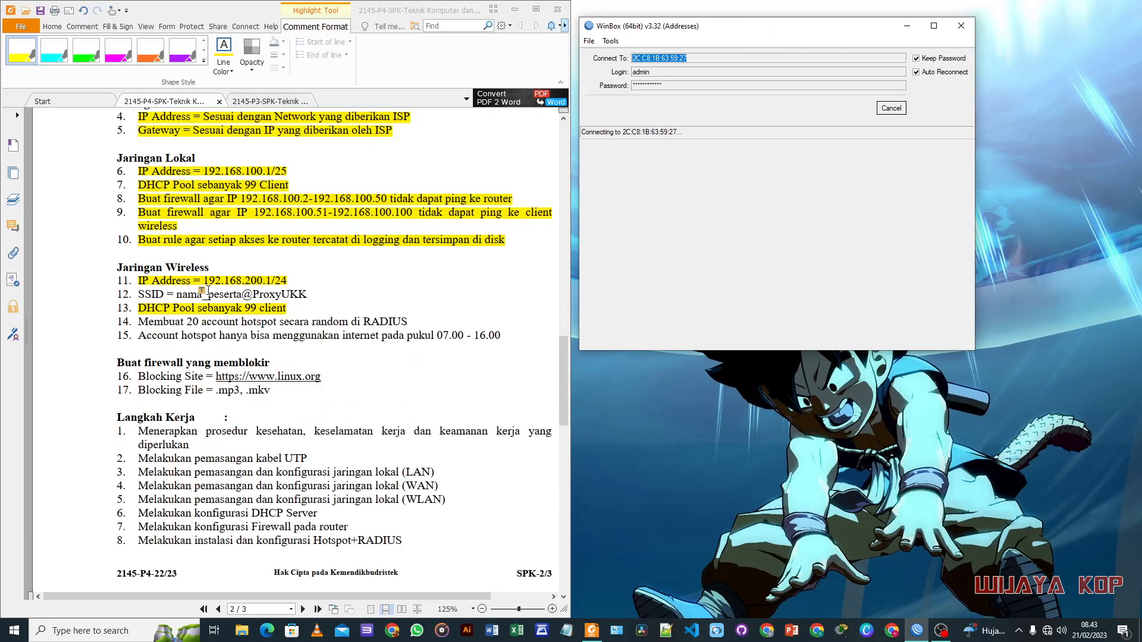
Step: Load tplinkwifi.net in Chrome and reload until the TP-Link login page appears
{"action": "left_click", "coordinate": [392, 630]}
{"action": "left_click", "coordinate": [779, 42]}
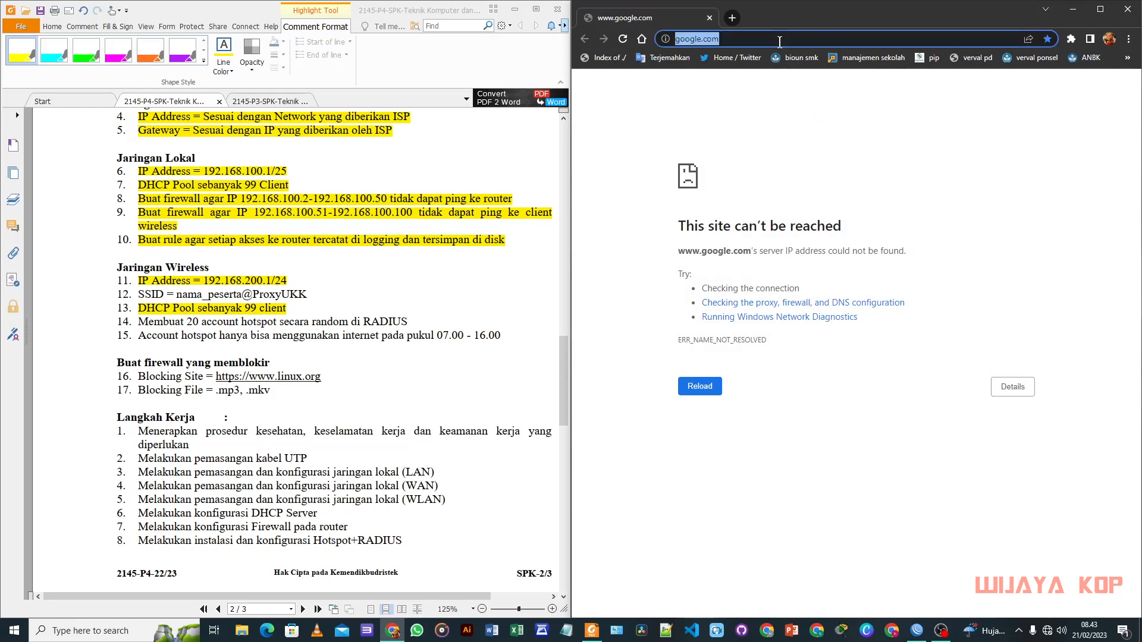
{"action": "type", "text": "tplinkwifi.net"}
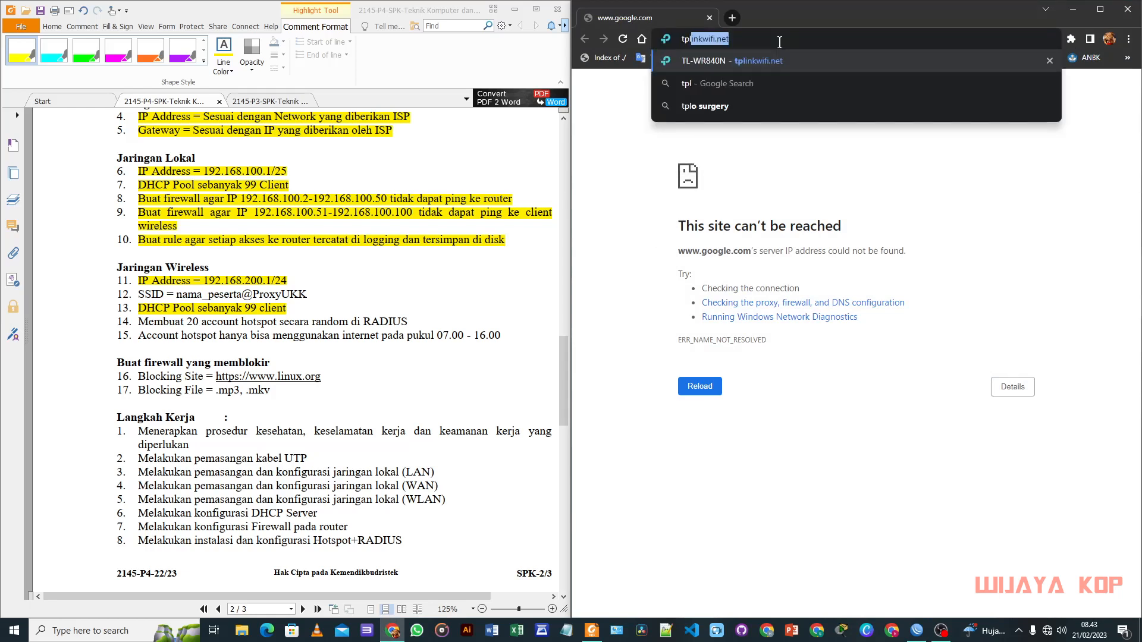
{"action": "key", "text": "Right"}
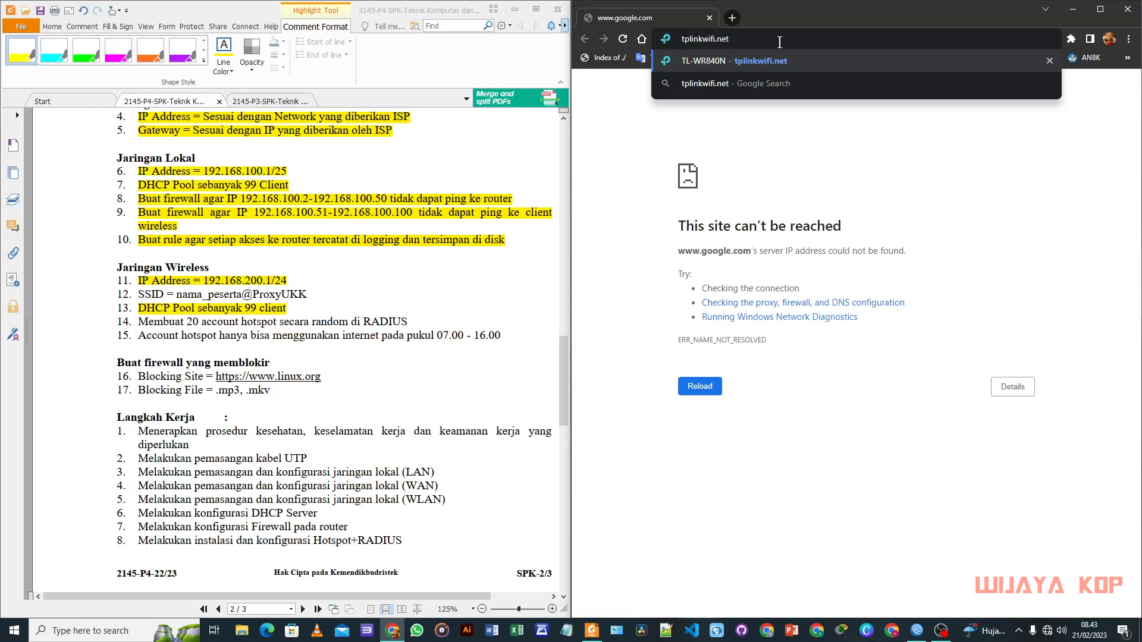
{"action": "key", "text": "Return"}
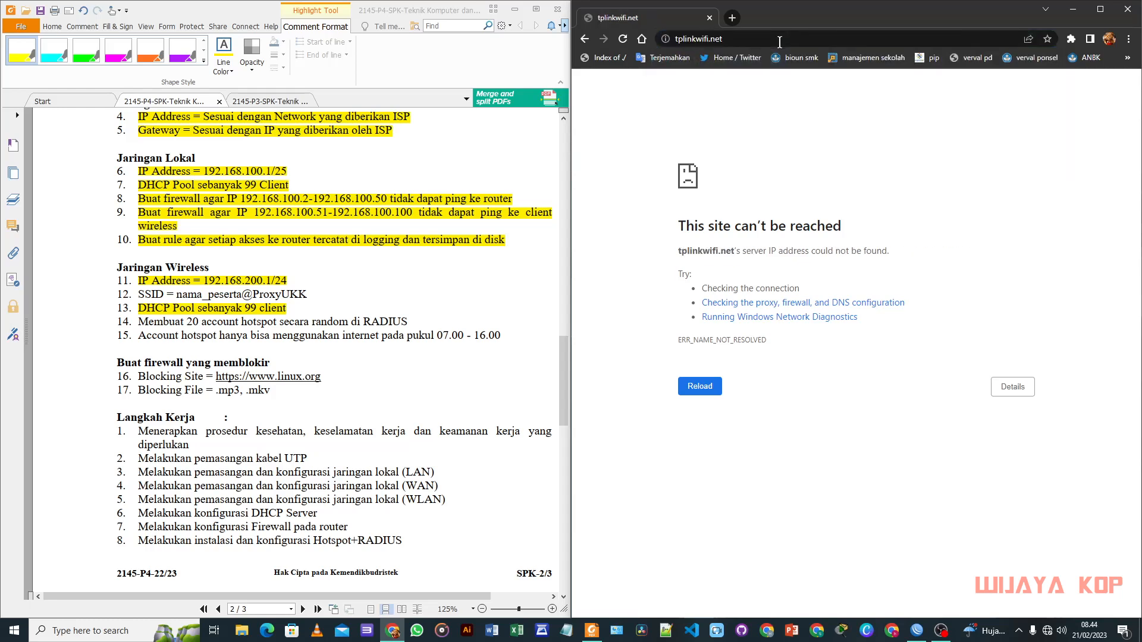
{"action": "left_click", "coordinate": [780, 42]}
{"action": "key", "text": "Return"}
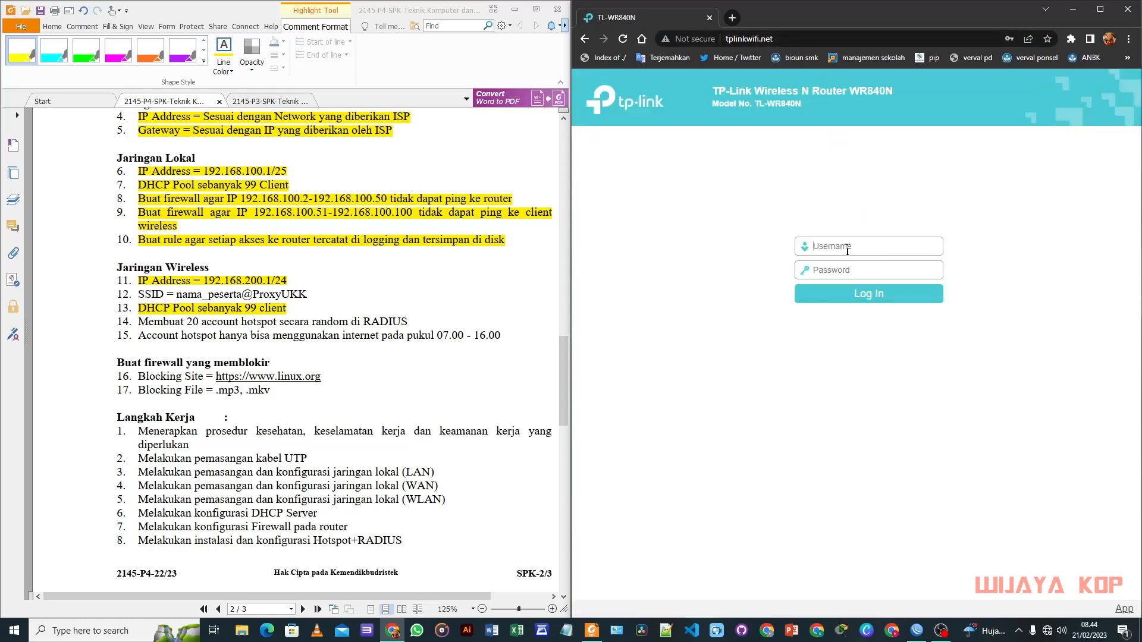
{"action": "left_click", "coordinate": [848, 248]}
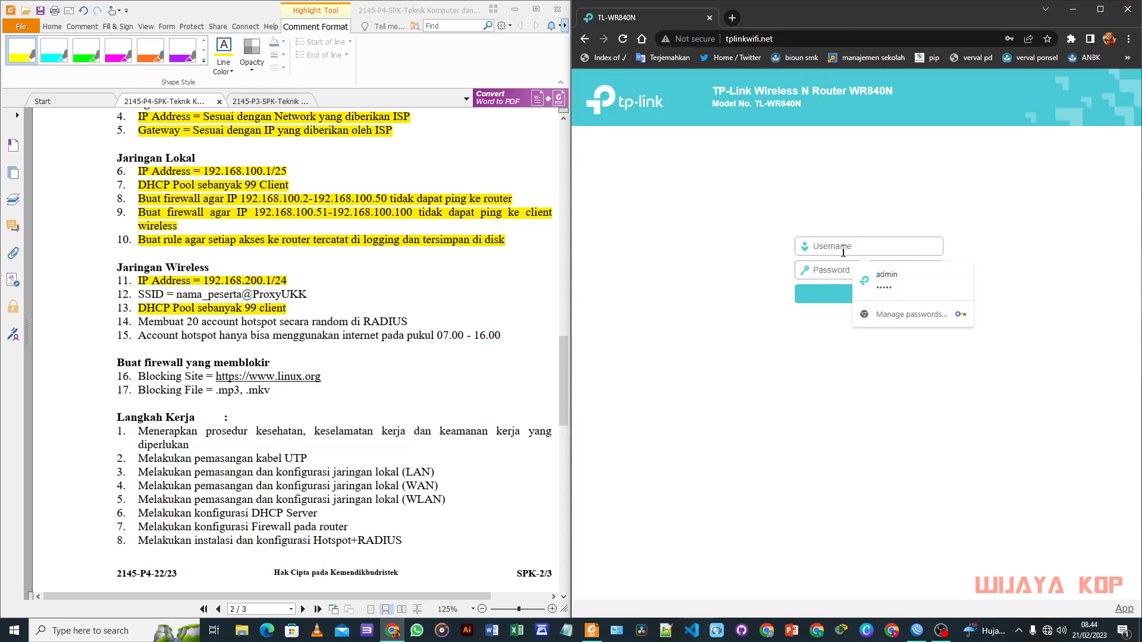
{"action": "left_click", "coordinate": [874, 281]}
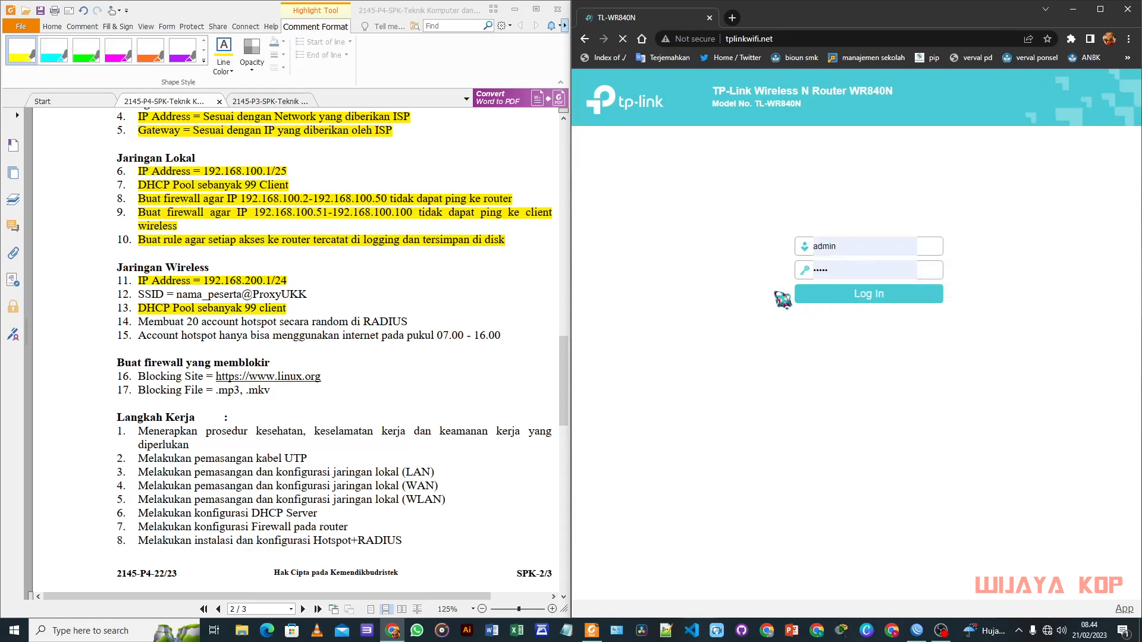
{"action": "left_click", "coordinate": [797, 293]}
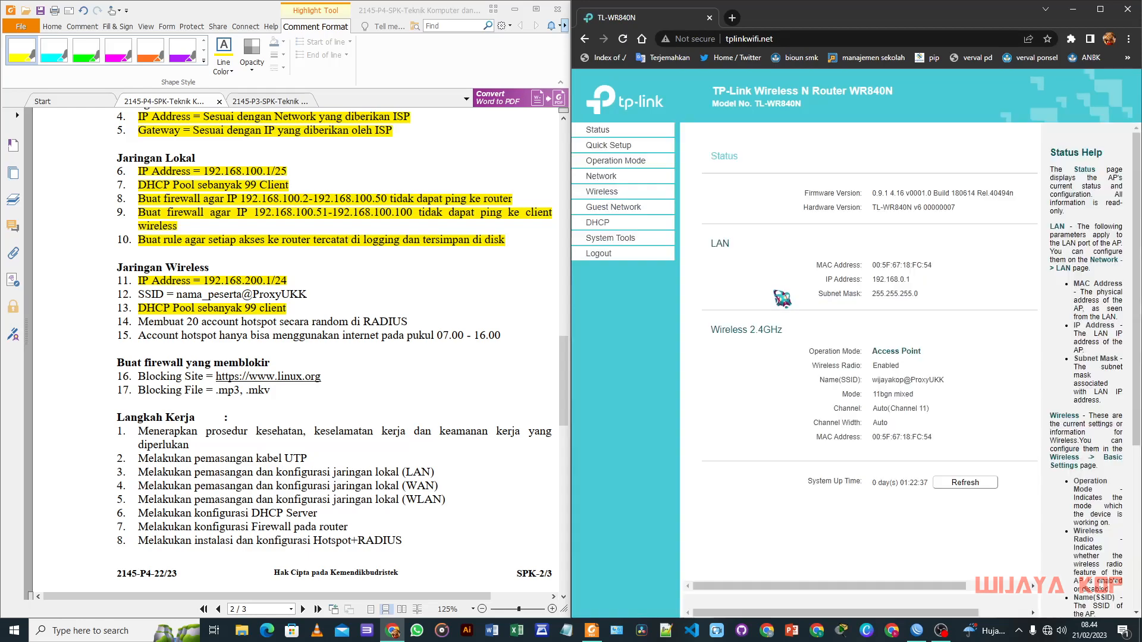
{"action": "left_click", "coordinate": [626, 151]}
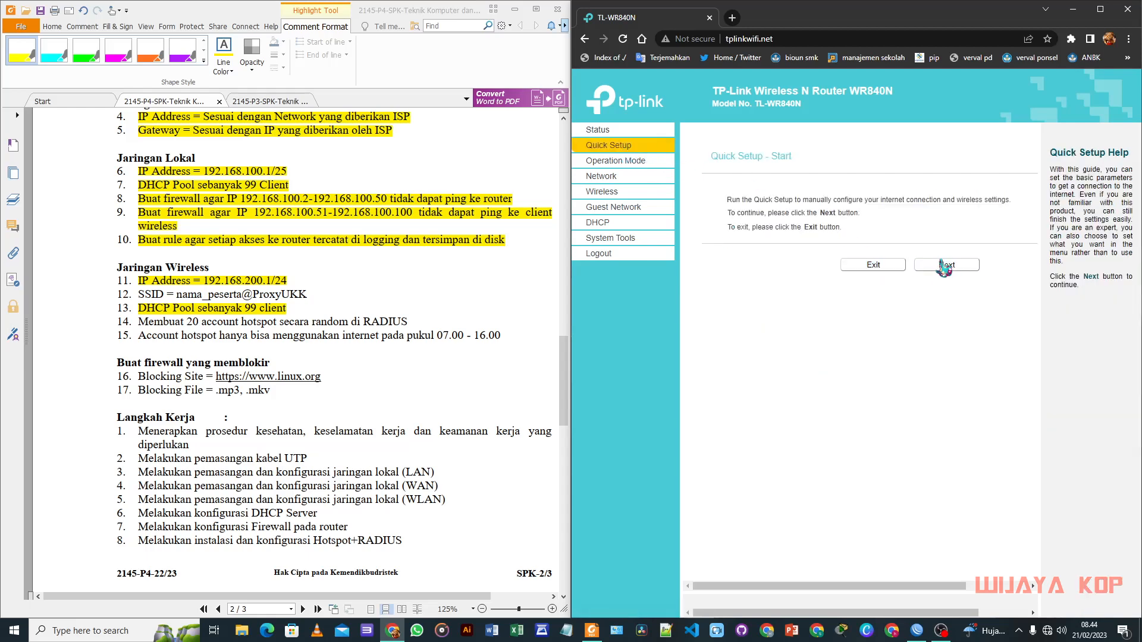
{"action": "left_click", "coordinate": [602, 192]}
{"action": "left_click", "coordinate": [885, 209]}
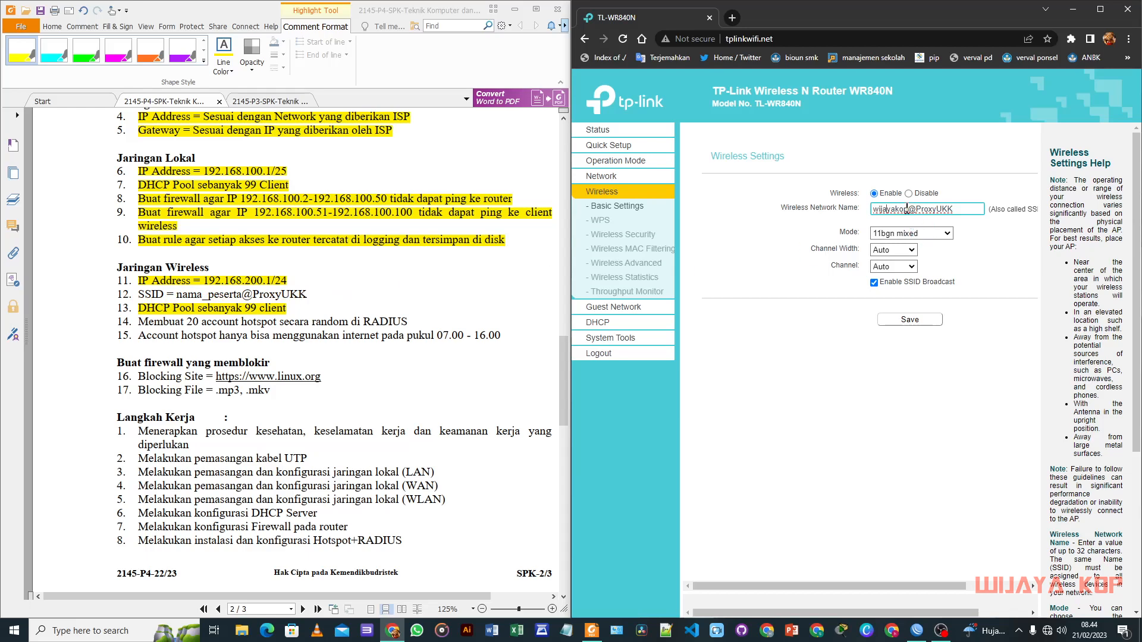
{"action": "left_click_drag", "start_coordinate": [908, 212], "coordinate": [871, 211]}
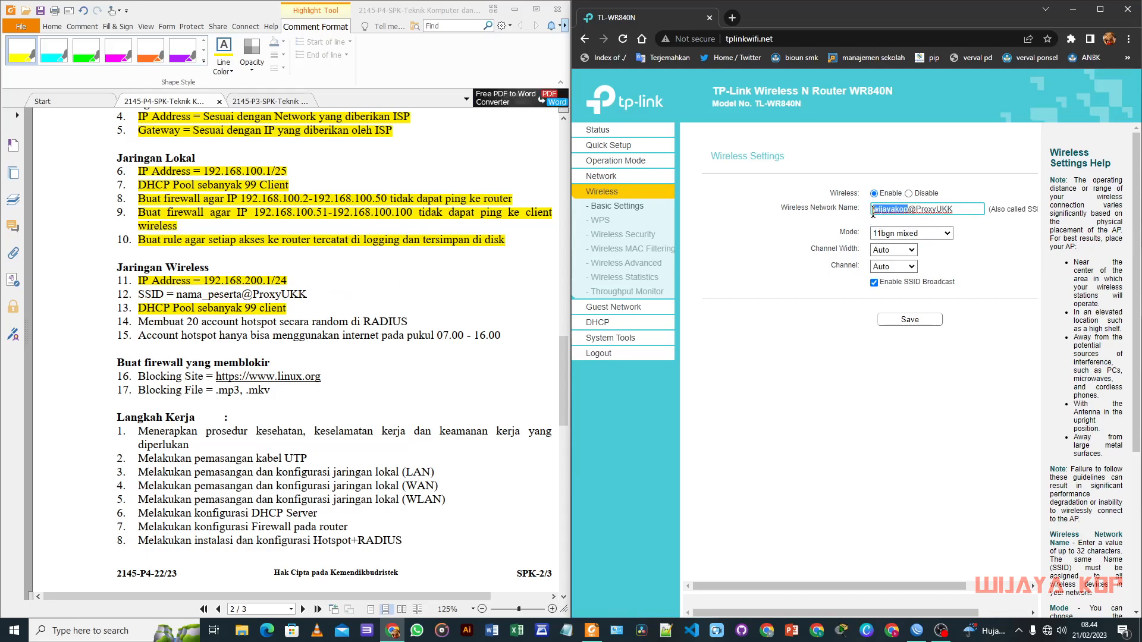
{"action": "left_click", "coordinate": [912, 321]}
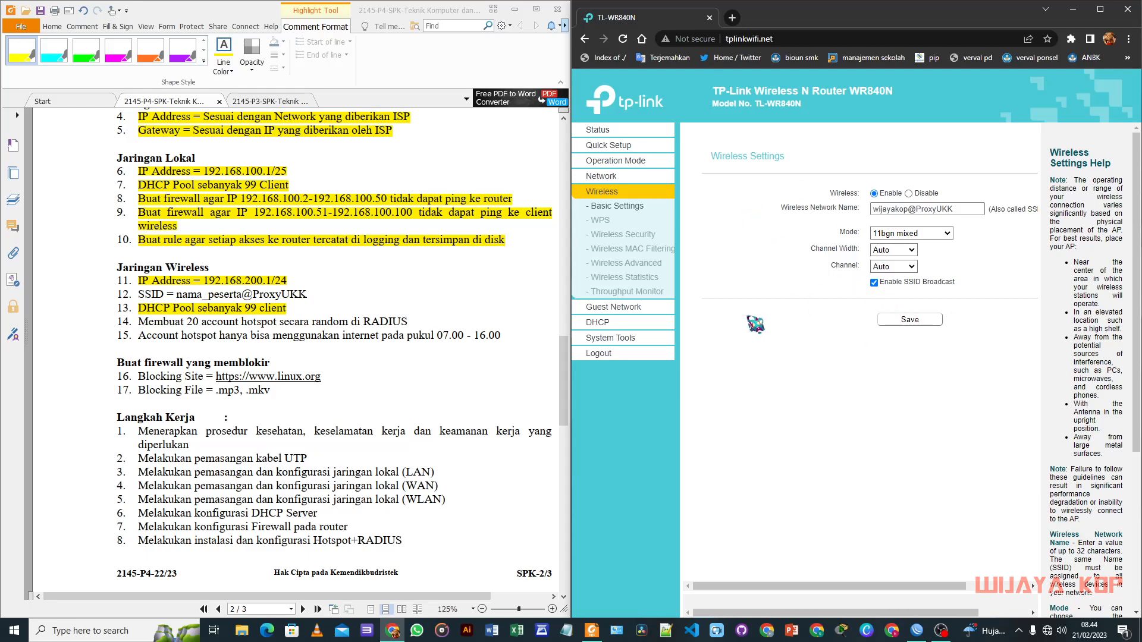
Step: Run Quick Setup in Access Point mode through to Finish
{"action": "left_click", "coordinate": [612, 154]}
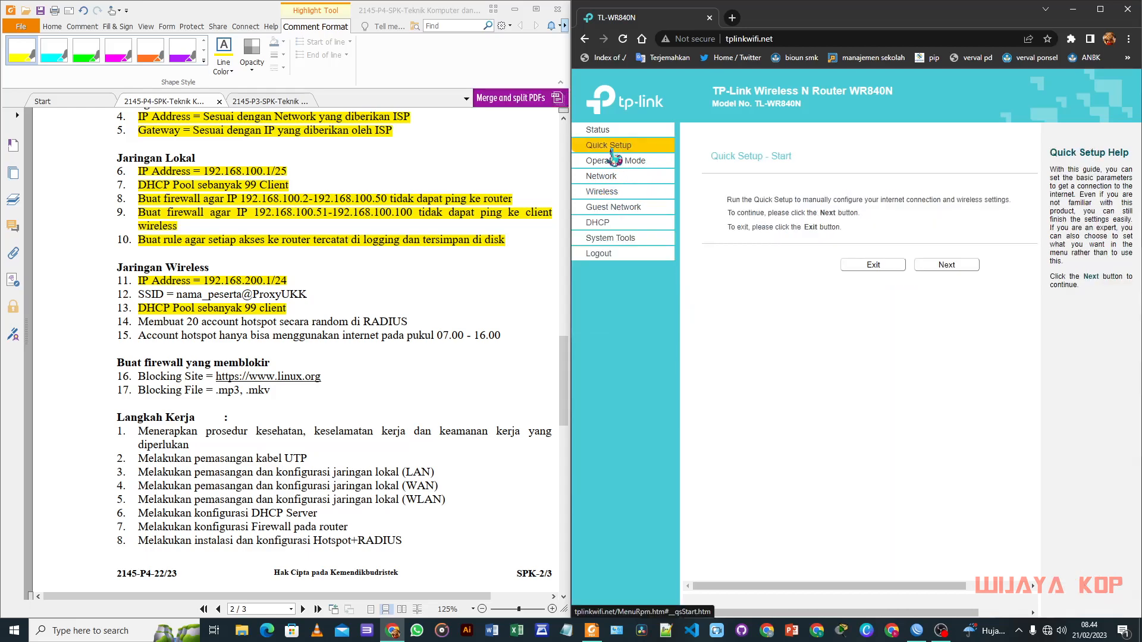
{"action": "left_click", "coordinate": [947, 265]}
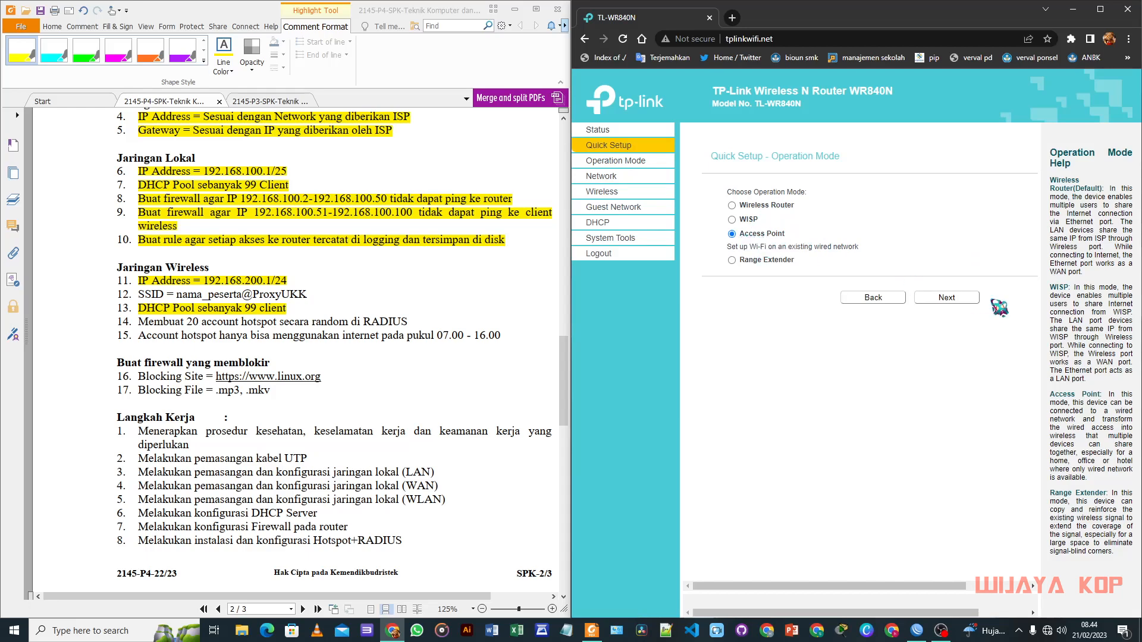
{"action": "left_click", "coordinate": [946, 297]}
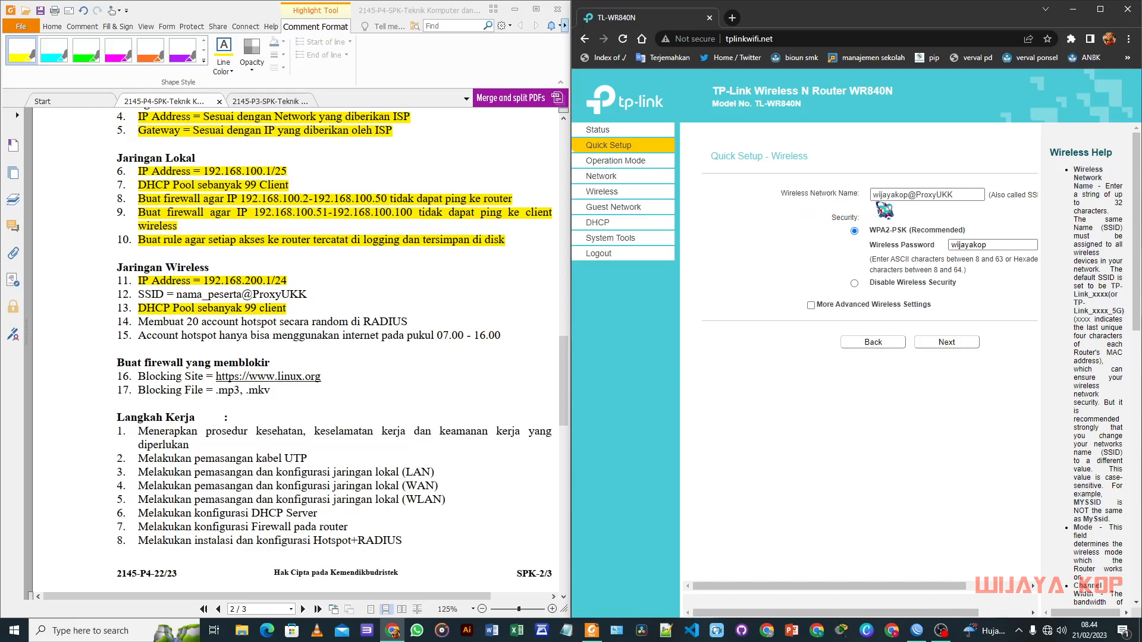
{"action": "left_click", "coordinate": [946, 342]}
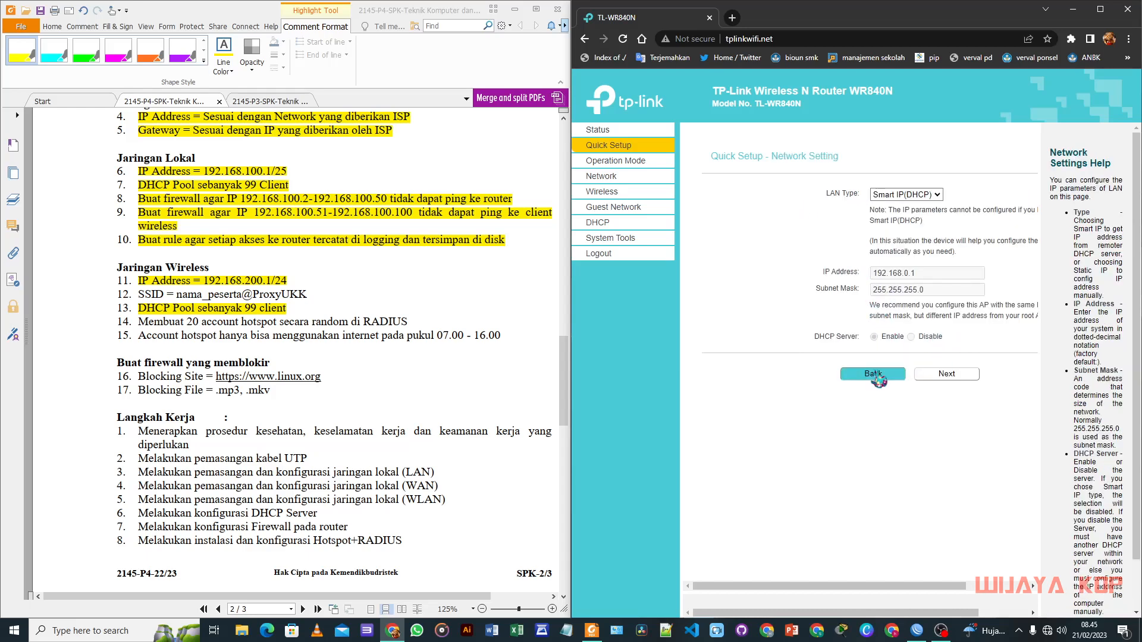
{"action": "left_click", "coordinate": [873, 374]}
{"action": "left_click", "coordinate": [949, 343]}
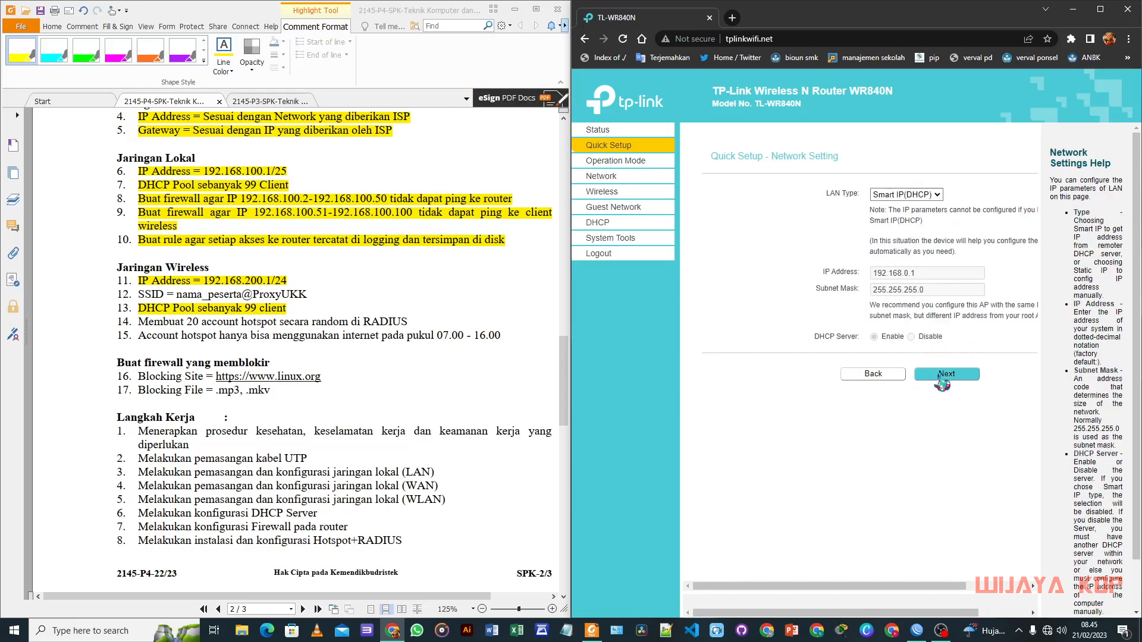
{"action": "left_click", "coordinate": [943, 381]}
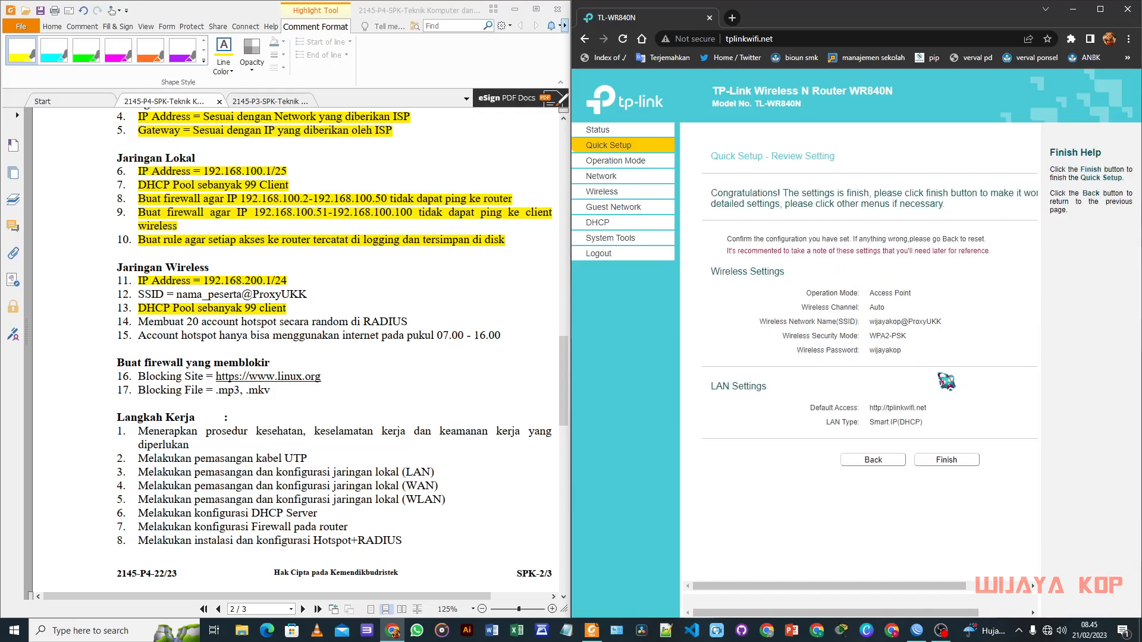
{"action": "left_click", "coordinate": [947, 460]}
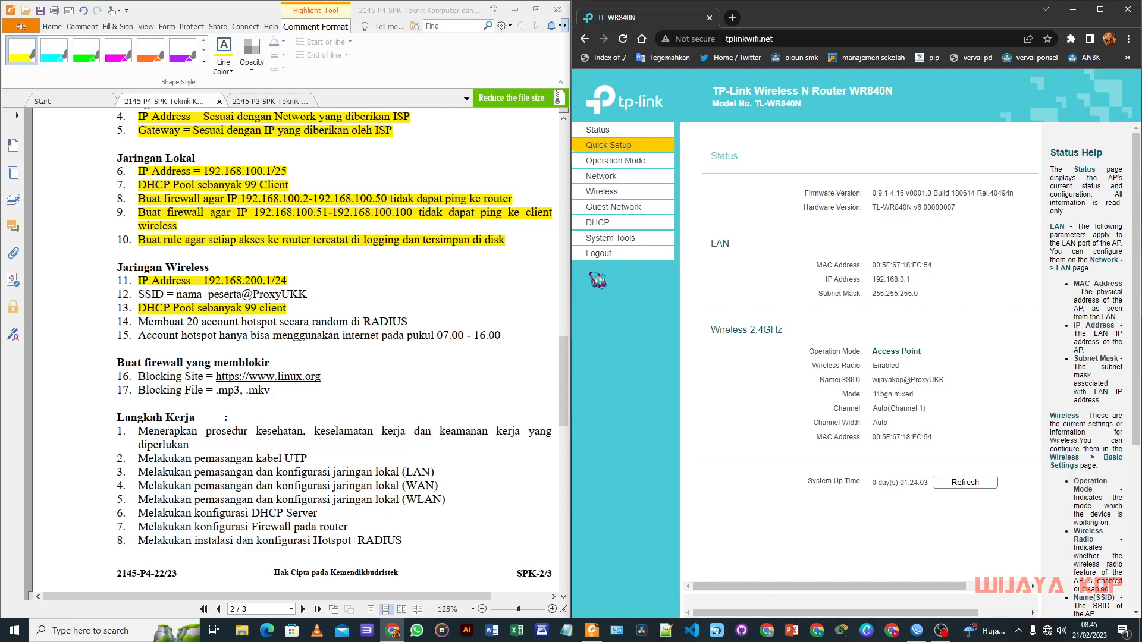
Step: Highlight task lines 12 and 14 and snap WinBox to the screen's right half
{"action": "left_click_drag", "start_coordinate": [136, 294], "coordinate": [307, 293]}
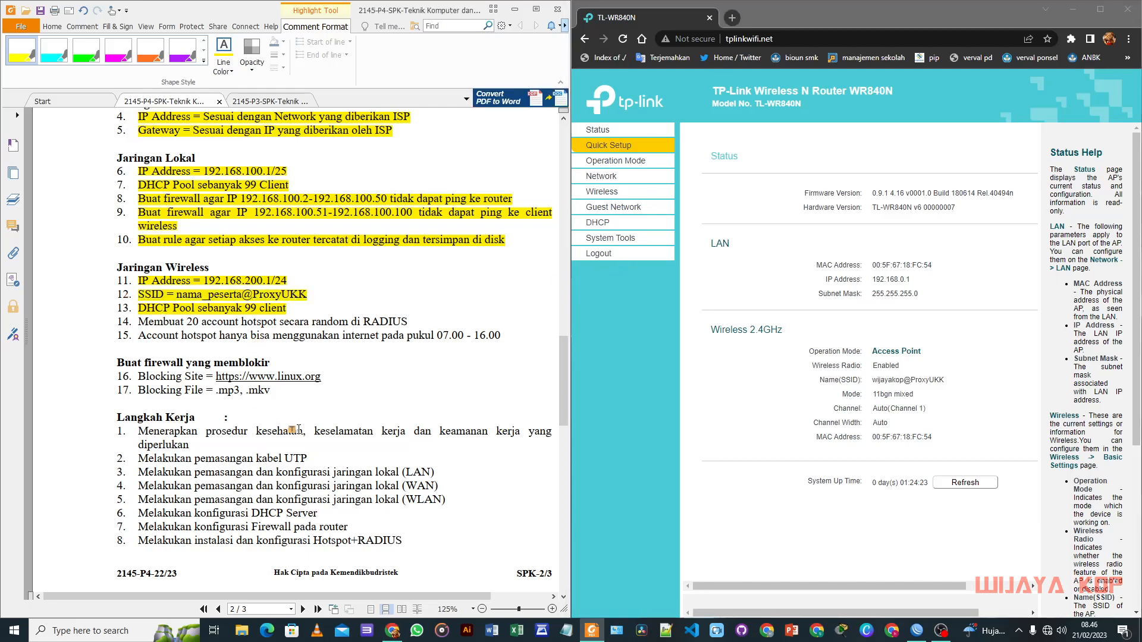
{"action": "scroll", "coordinate": [291, 425], "scroll_direction": "down", "scroll_amount": 5}
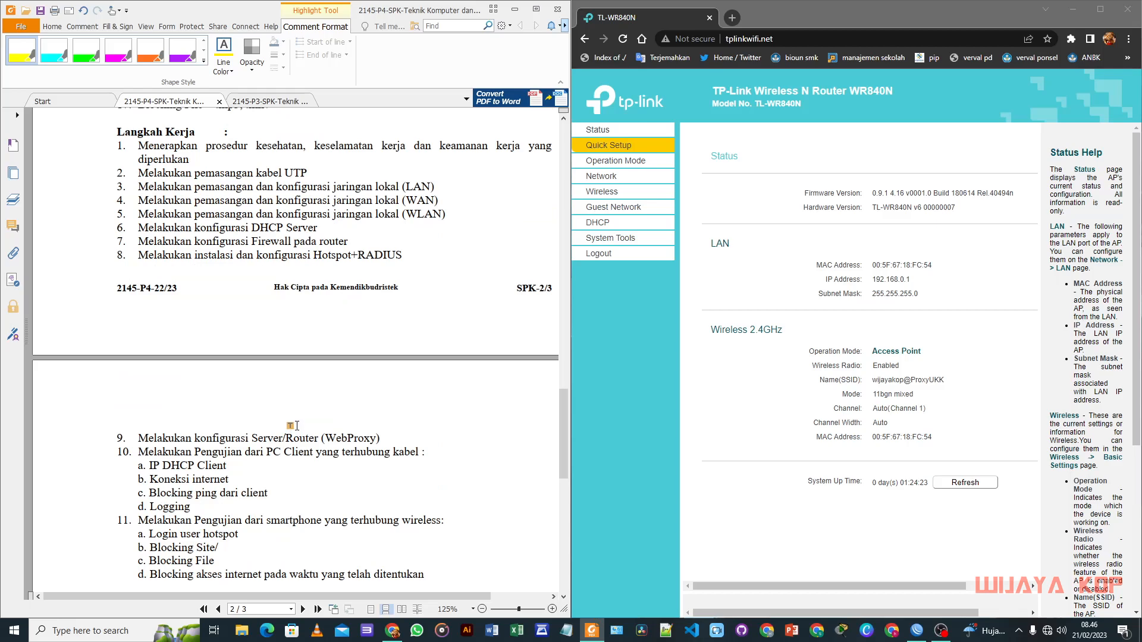
{"action": "scroll", "coordinate": [296, 425], "scroll_direction": "down", "scroll_amount": 6}
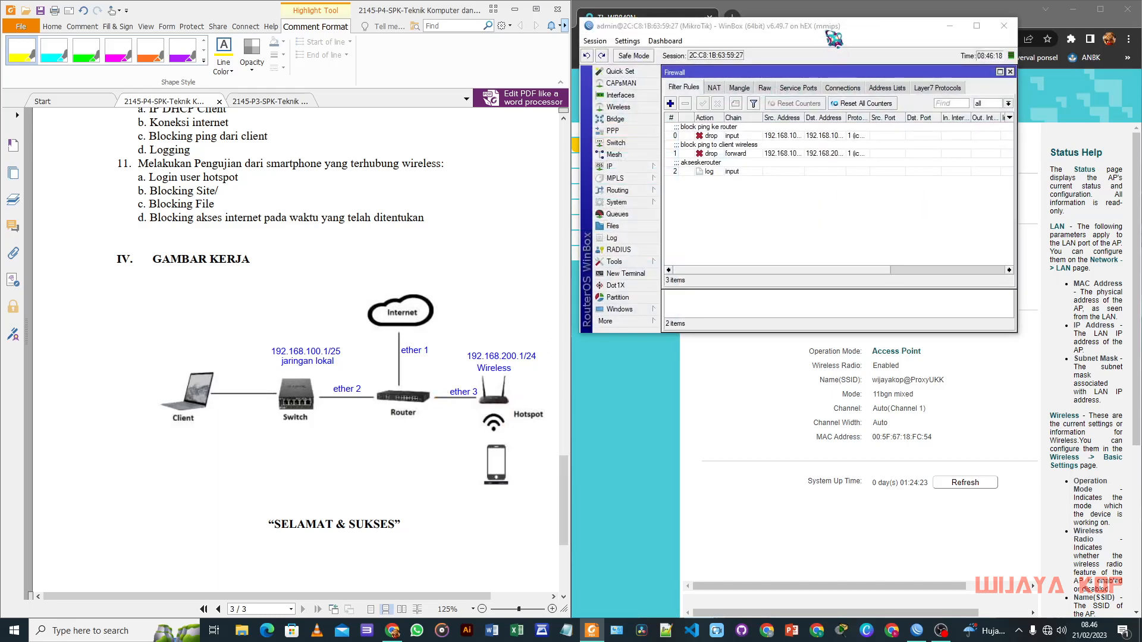
{"action": "double_click", "coordinate": [883, 26]}
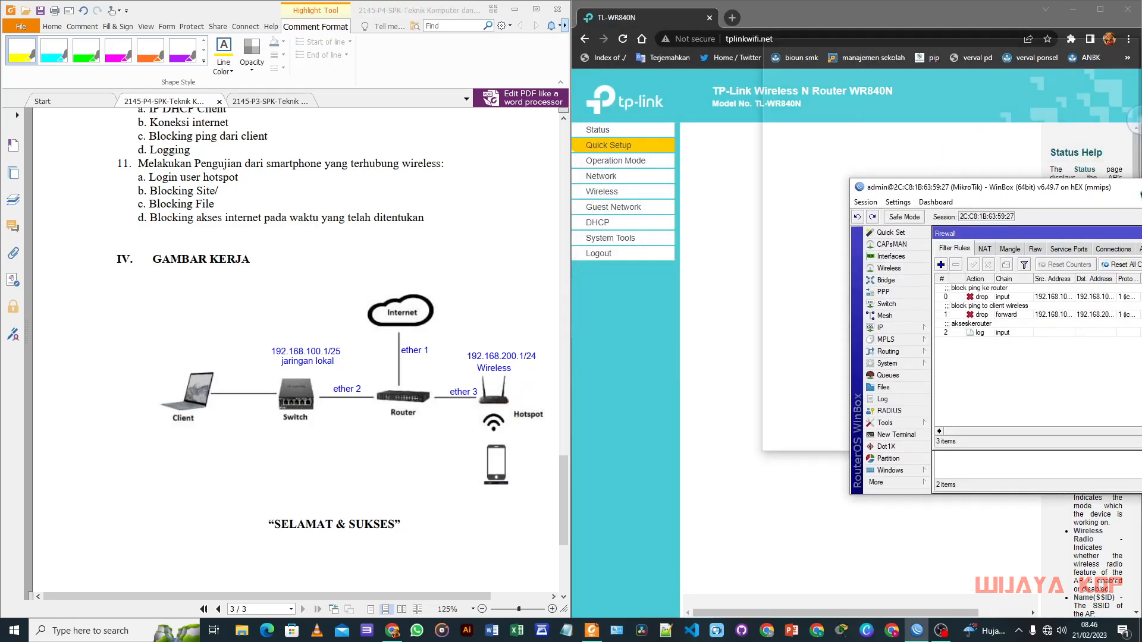
{"action": "scroll", "coordinate": [303, 246], "scroll_direction": "up", "scroll_amount": 6}
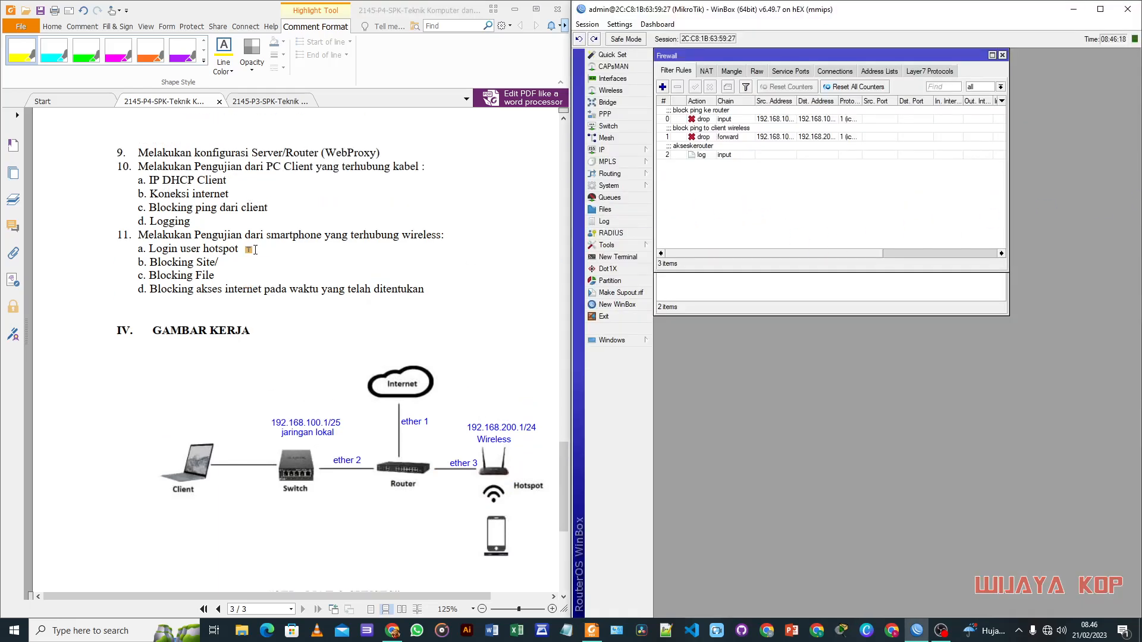
{"action": "scroll", "coordinate": [436, 193], "scroll_direction": "up", "scroll_amount": 9}
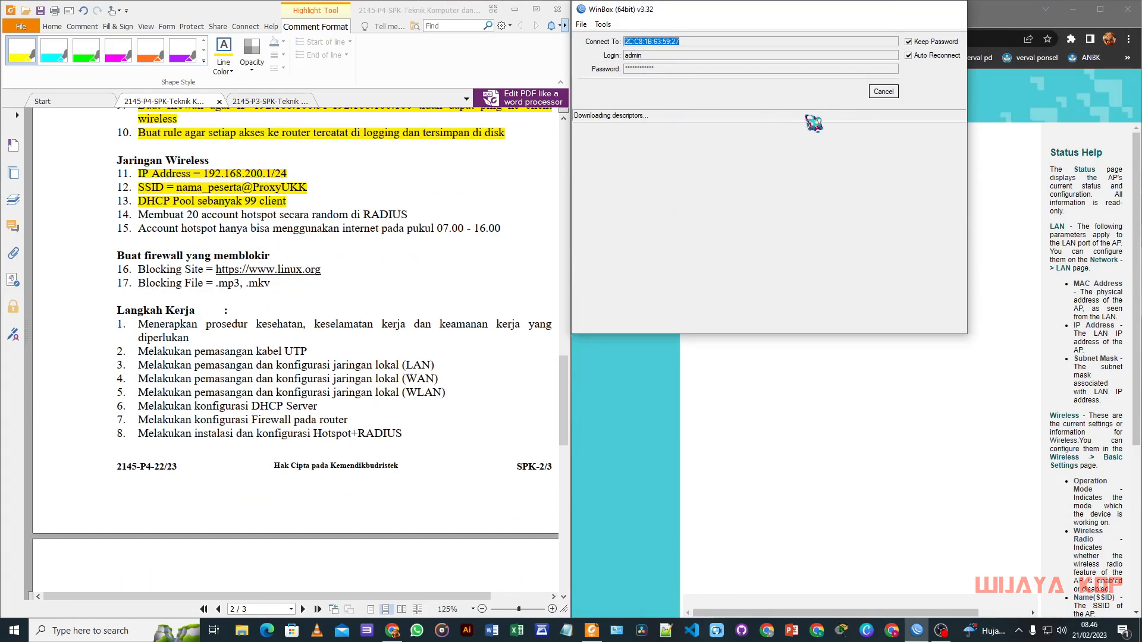
{"action": "left_click_drag", "start_coordinate": [842, 12], "coordinate": [1141, 231]}
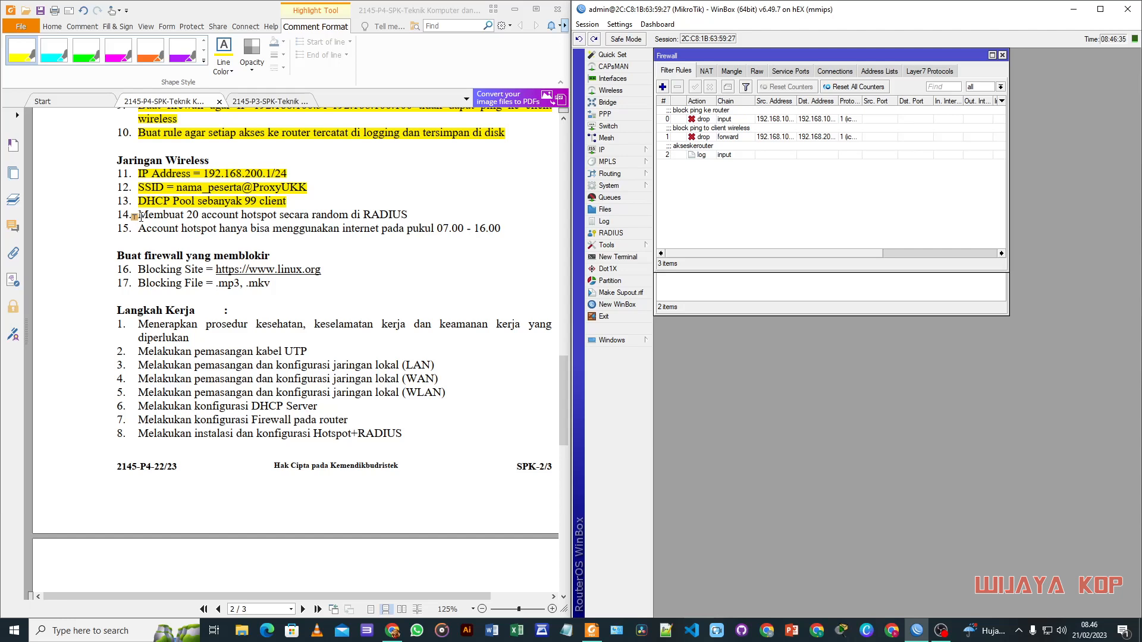
{"action": "left_click_drag", "start_coordinate": [138, 215], "coordinate": [407, 217]}
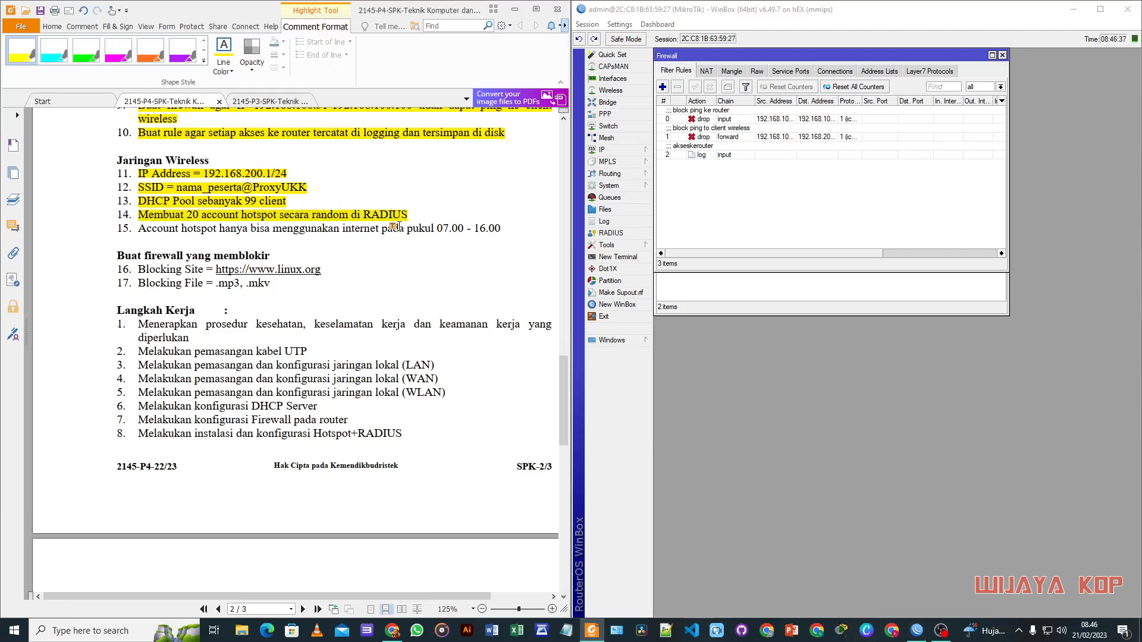
Step: Go to the hotspot Servers list under IP > Hotspot
{"action": "left_click", "coordinate": [645, 149]}
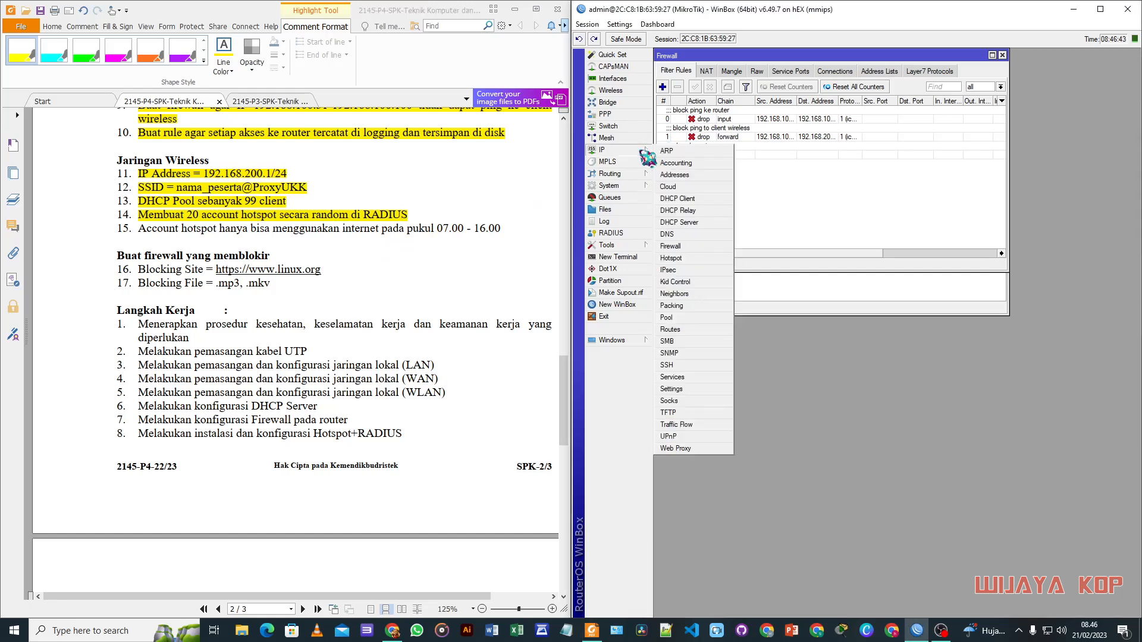
{"action": "left_click", "coordinate": [696, 261]}
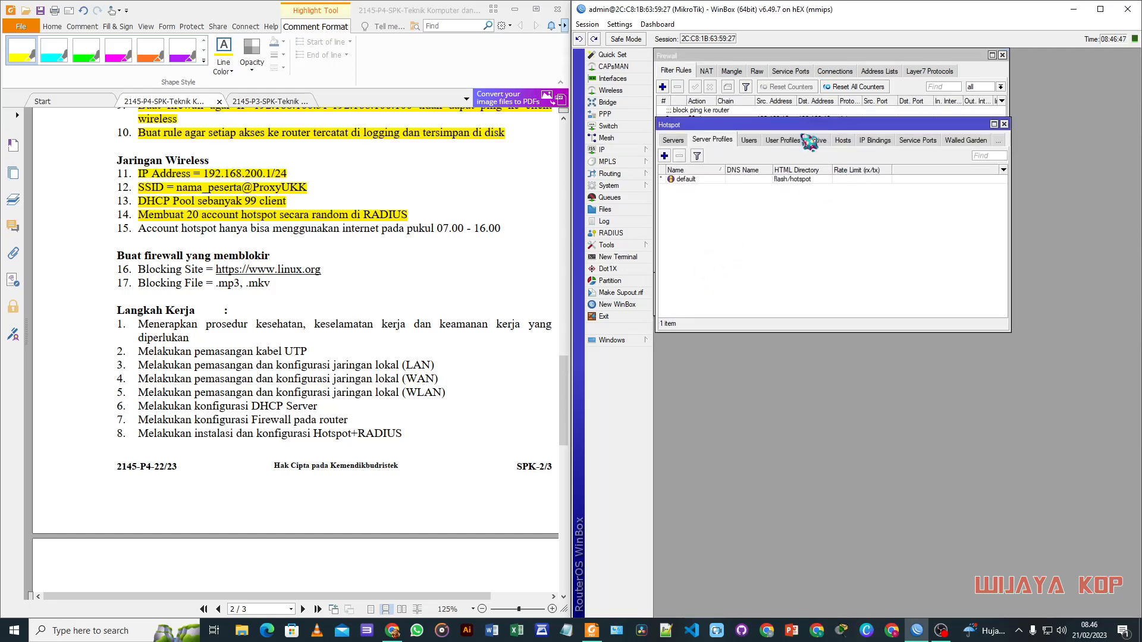
{"action": "left_click", "coordinate": [748, 140]}
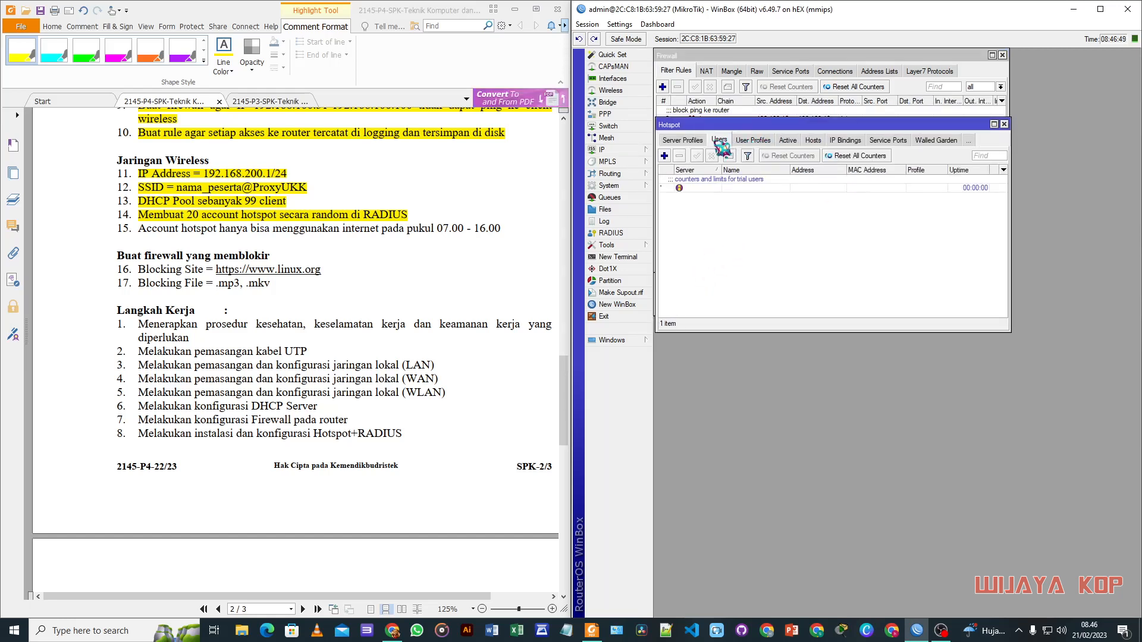
{"action": "left_click", "coordinate": [686, 141]}
{"action": "left_click", "coordinate": [680, 142]}
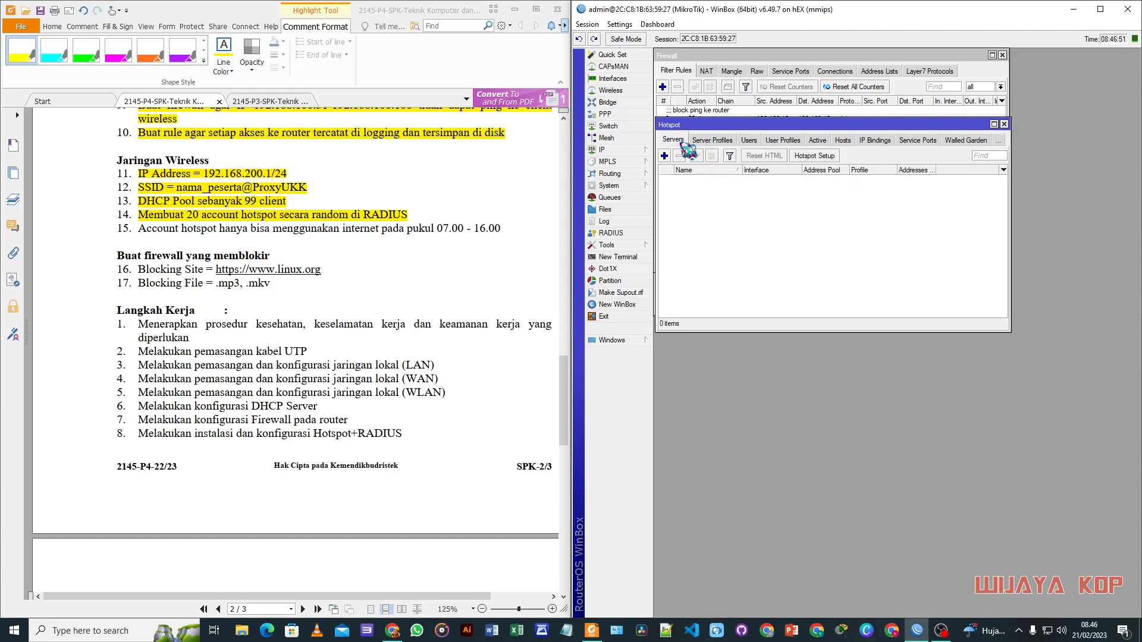
Step: Start Hotspot Setup on ether3, accepting 192.168.200.1/24, the address pool, no certificate, no SMTP
{"action": "left_click", "coordinate": [823, 156]}
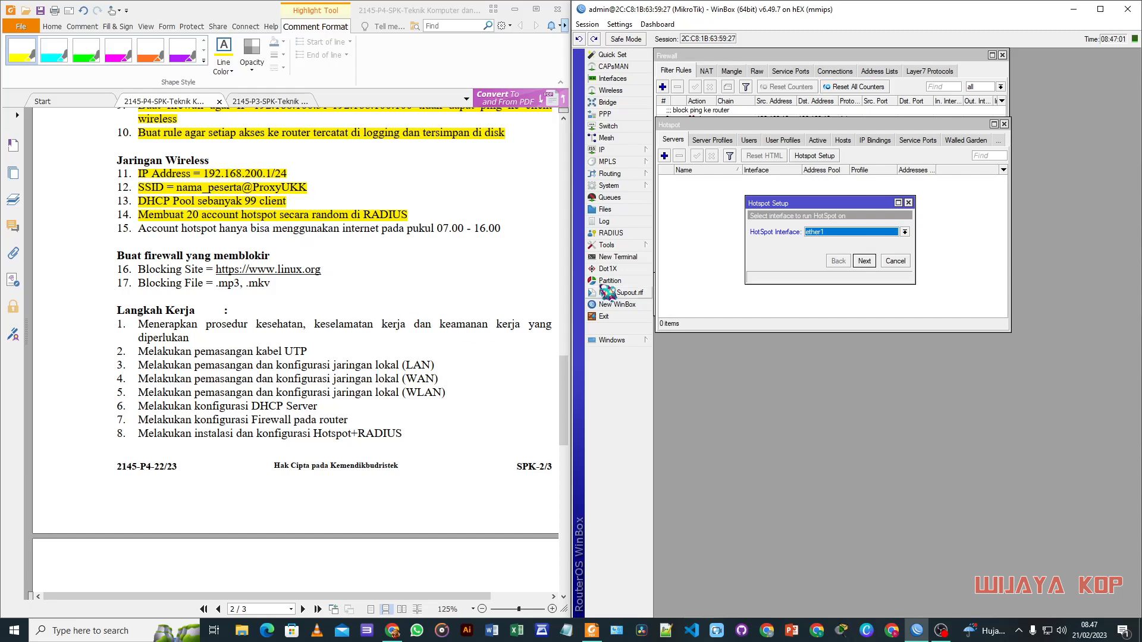
{"action": "left_click", "coordinate": [856, 235]}
{"action": "left_click", "coordinate": [828, 260]}
{"action": "left_click", "coordinate": [864, 261]}
{"action": "left_click", "coordinate": [863, 260]}
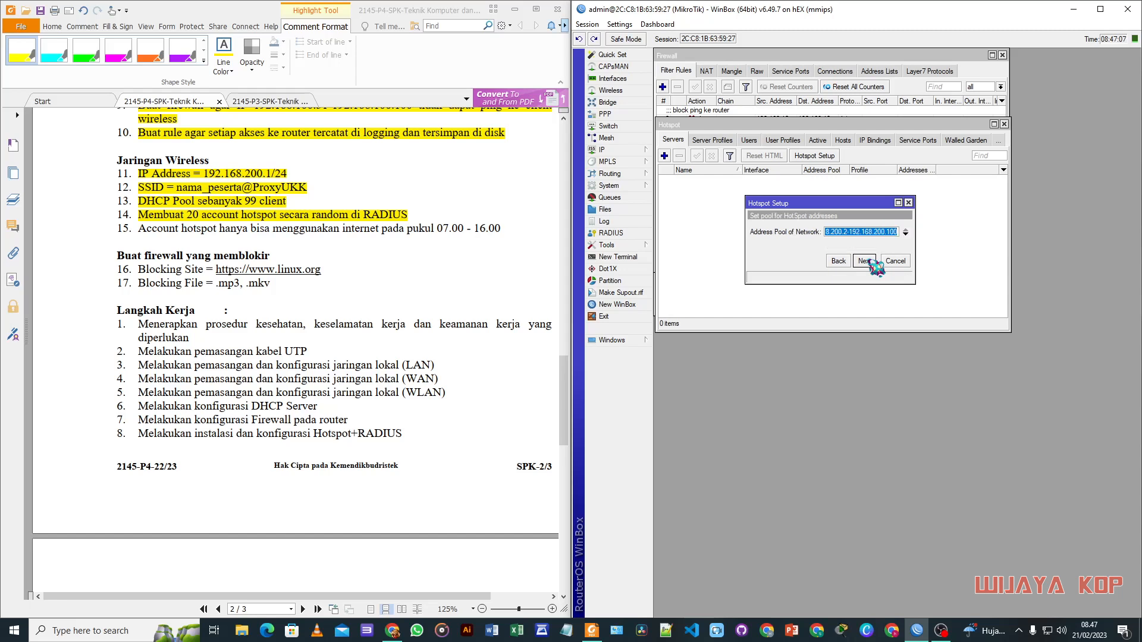
{"action": "left_click", "coordinate": [863, 260]}
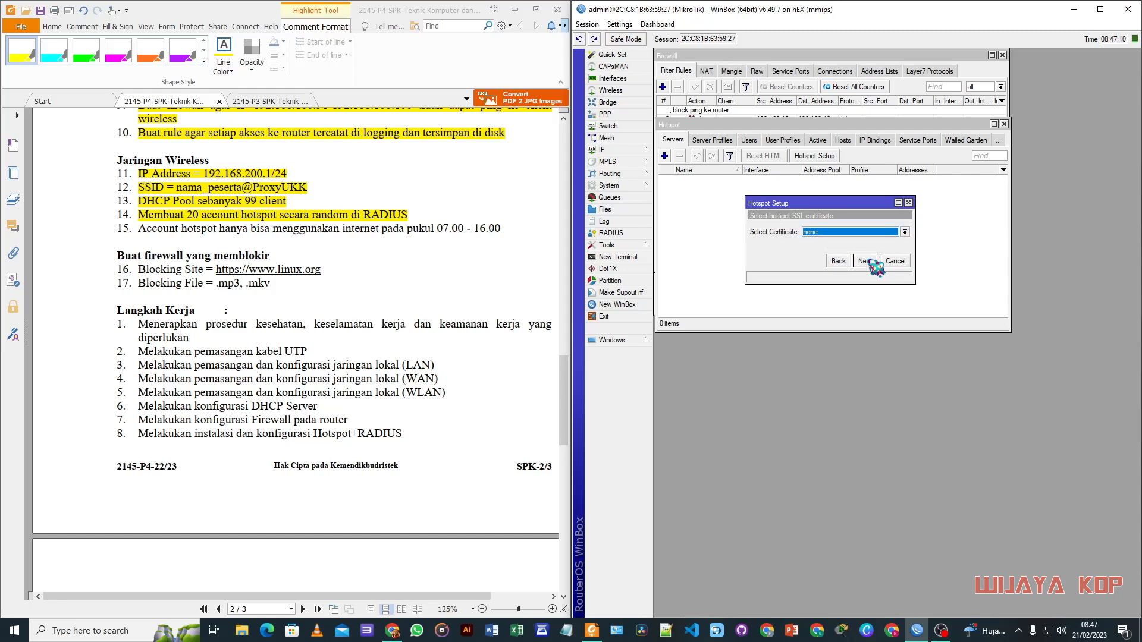
{"action": "left_click", "coordinate": [863, 260]}
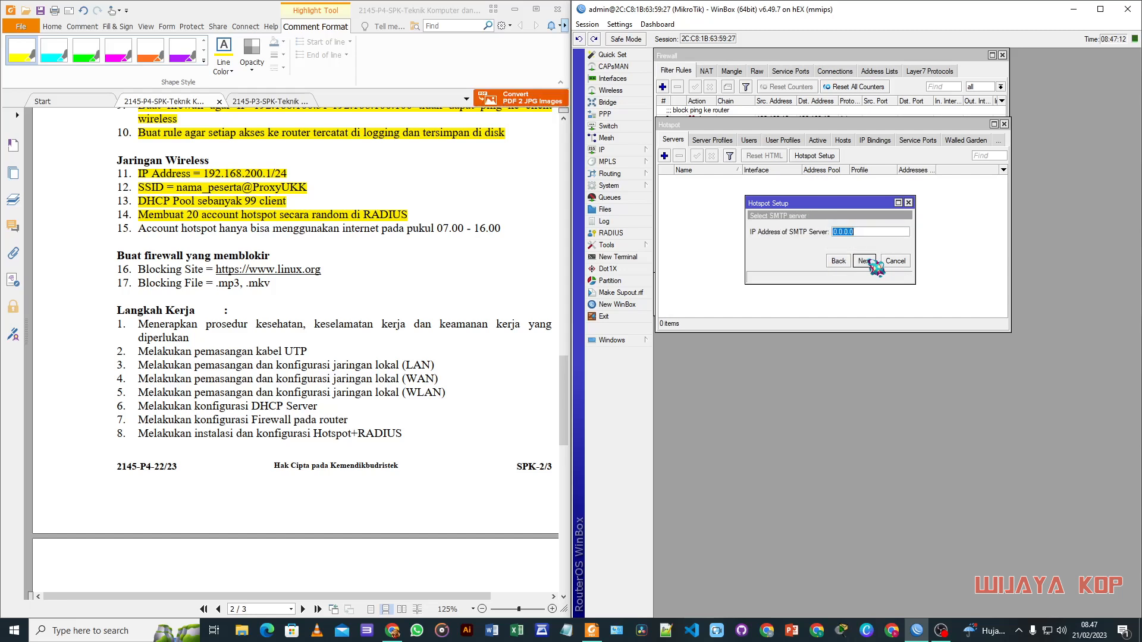
{"action": "left_click", "coordinate": [866, 262]}
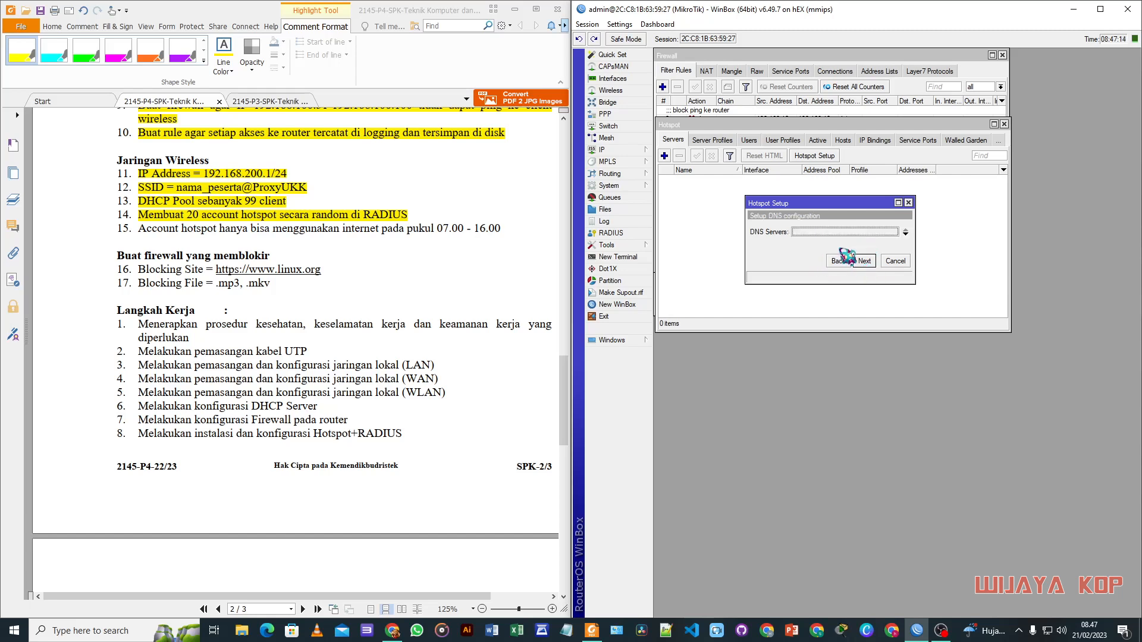
Step: Enter DNS server 8.8.8.8 and the hotspot DNS name, then finish the wizard
{"action": "type", "text": "8.8.8.8"}
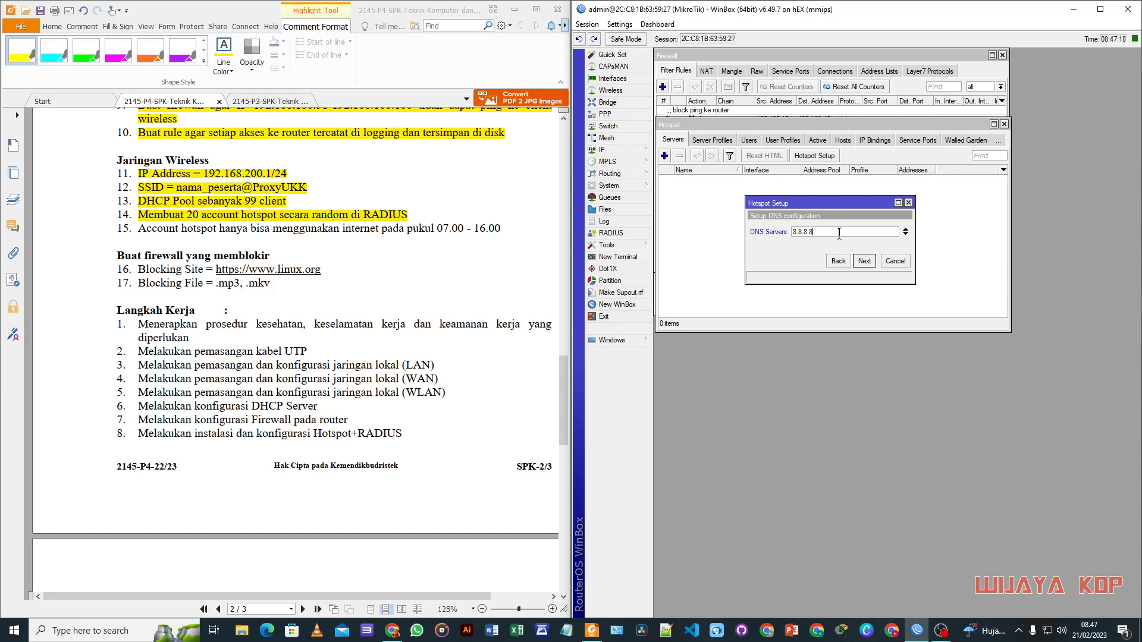
{"action": "left_click", "coordinate": [865, 262]}
{"action": "type", "text": "wijayakop.sch.id"}
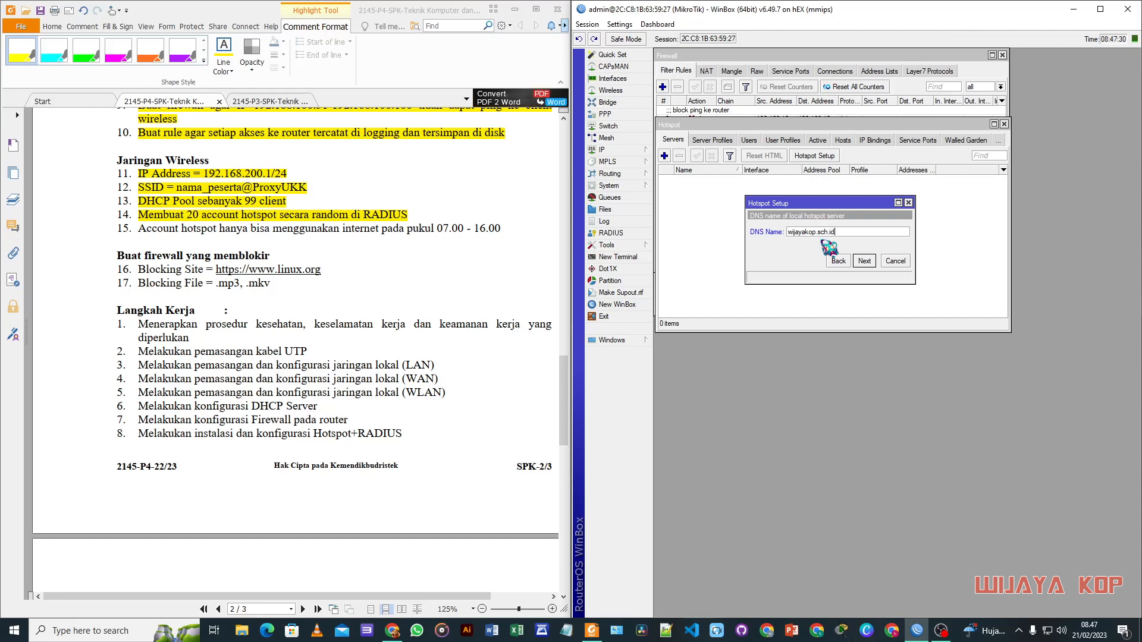
{"action": "left_click", "coordinate": [864, 261]}
{"action": "left_click", "coordinate": [863, 261]}
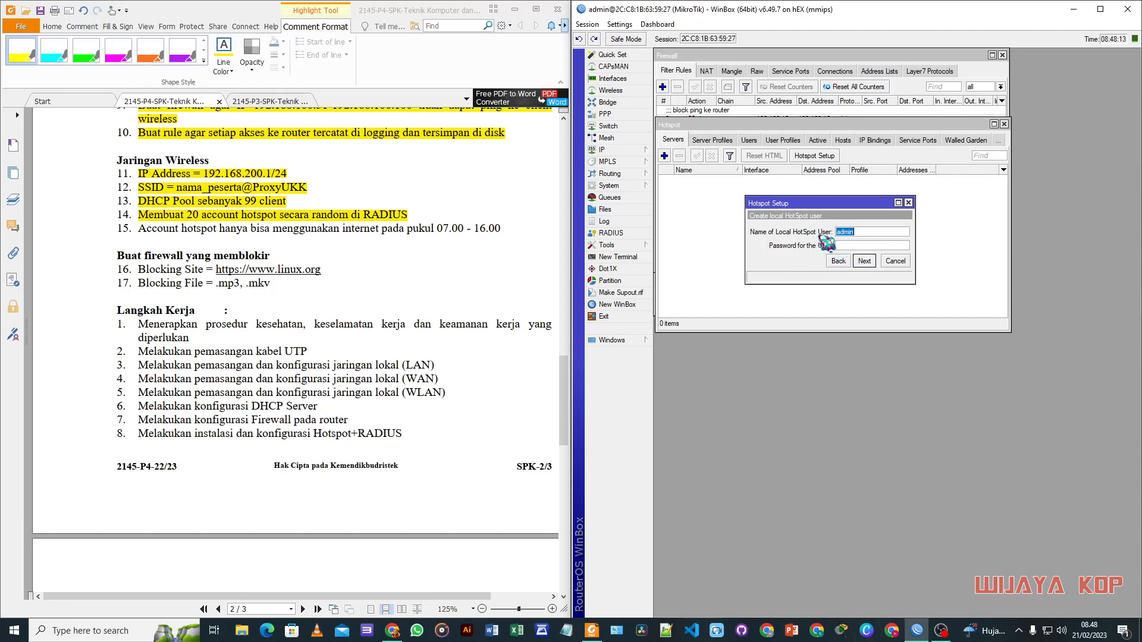
{"action": "left_click", "coordinate": [864, 260]}
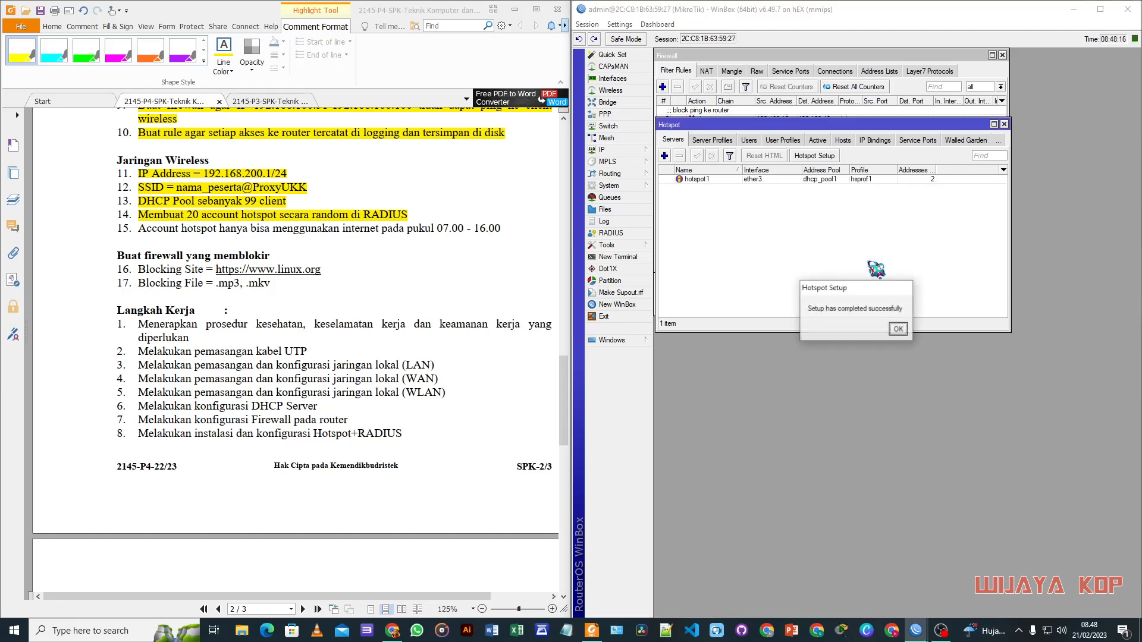
{"action": "left_click", "coordinate": [896, 333]}
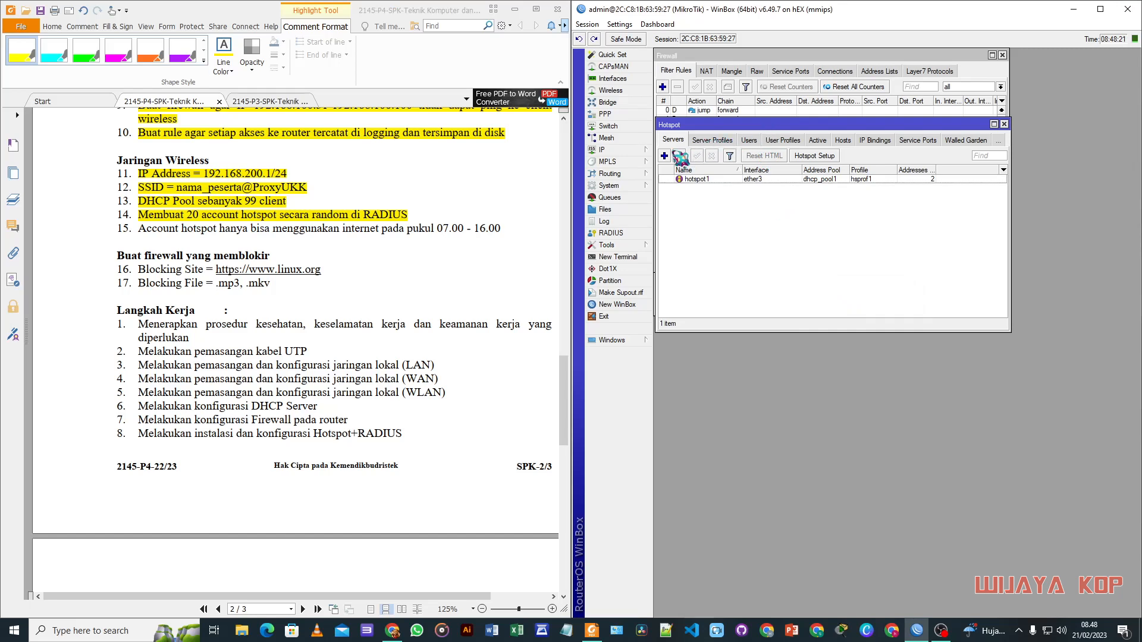
{"action": "left_click", "coordinate": [634, 234]}
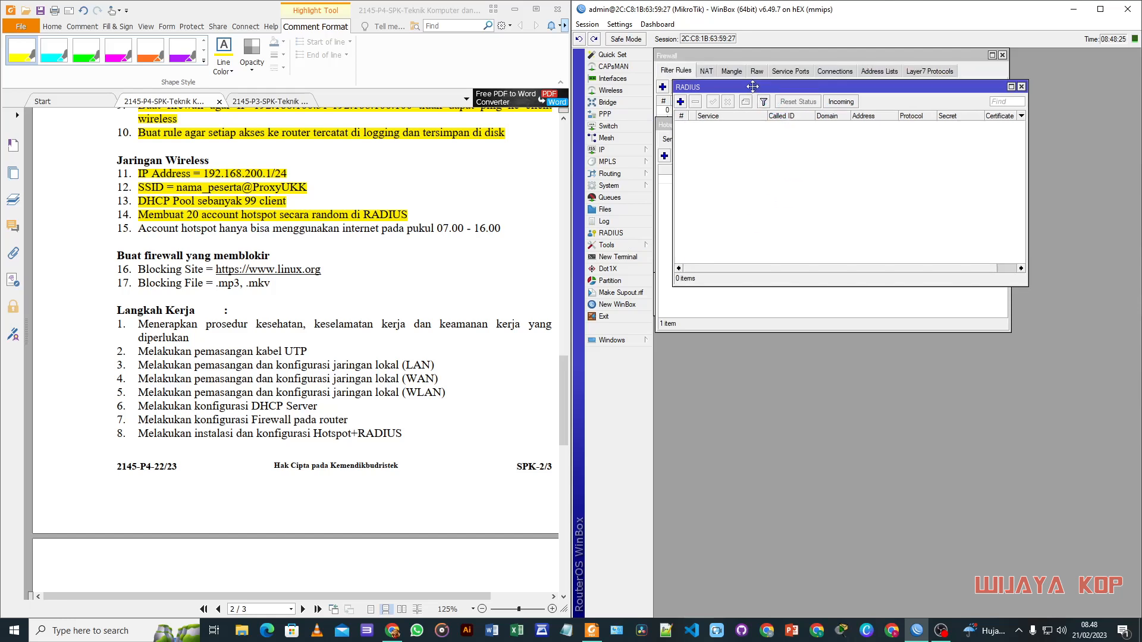
Step: Add a hotspot-service RADIUS server at 127.0.0.1 with a secret
{"action": "left_click", "coordinate": [681, 102]}
{"action": "left_click", "coordinate": [733, 202]}
{"action": "left_click_drag", "start_coordinate": [749, 275], "coordinate": [733, 280]}
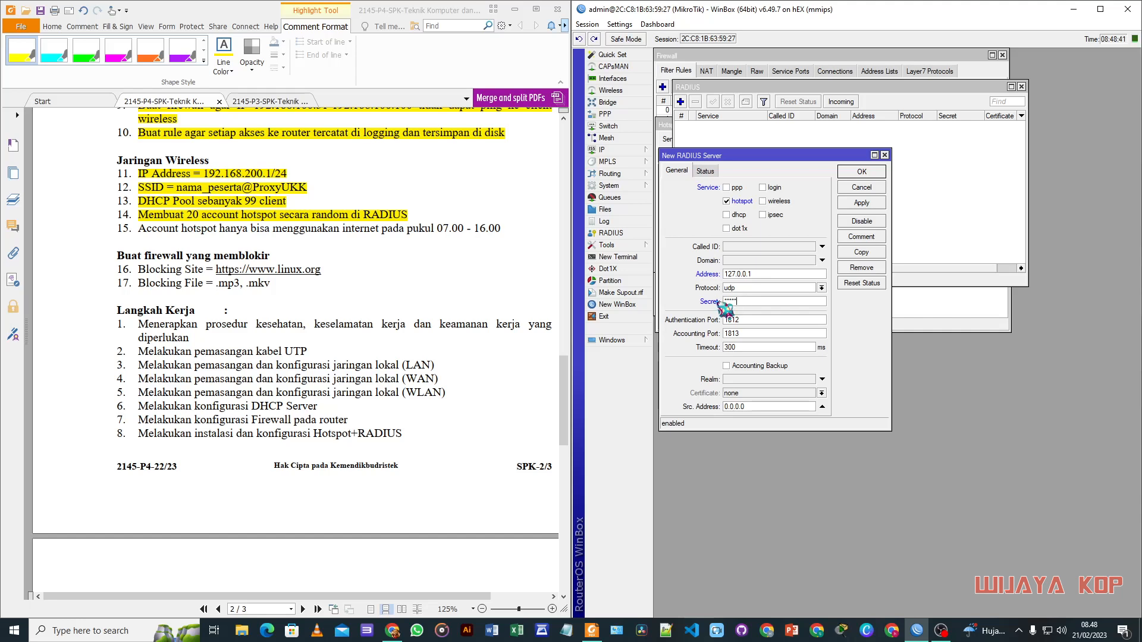
{"action": "left_click", "coordinate": [874, 204]}
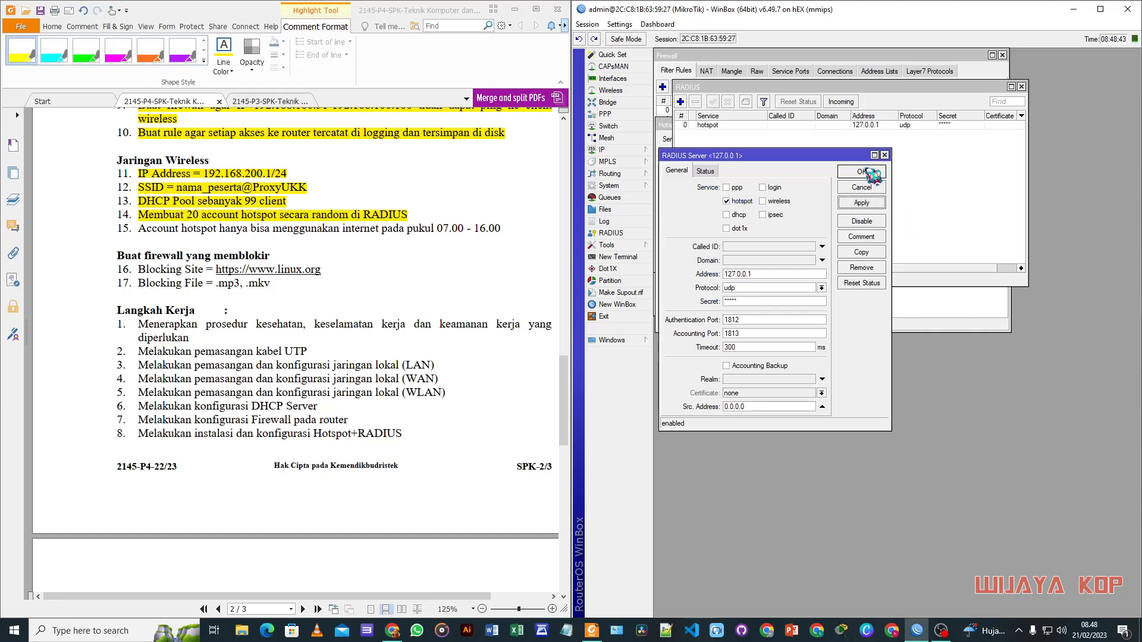
{"action": "left_click", "coordinate": [862, 171]}
{"action": "left_click_drag", "start_coordinate": [748, 85], "coordinate": [774, 171]}
{"action": "left_click_drag", "start_coordinate": [740, 126], "coordinate": [784, 155]}
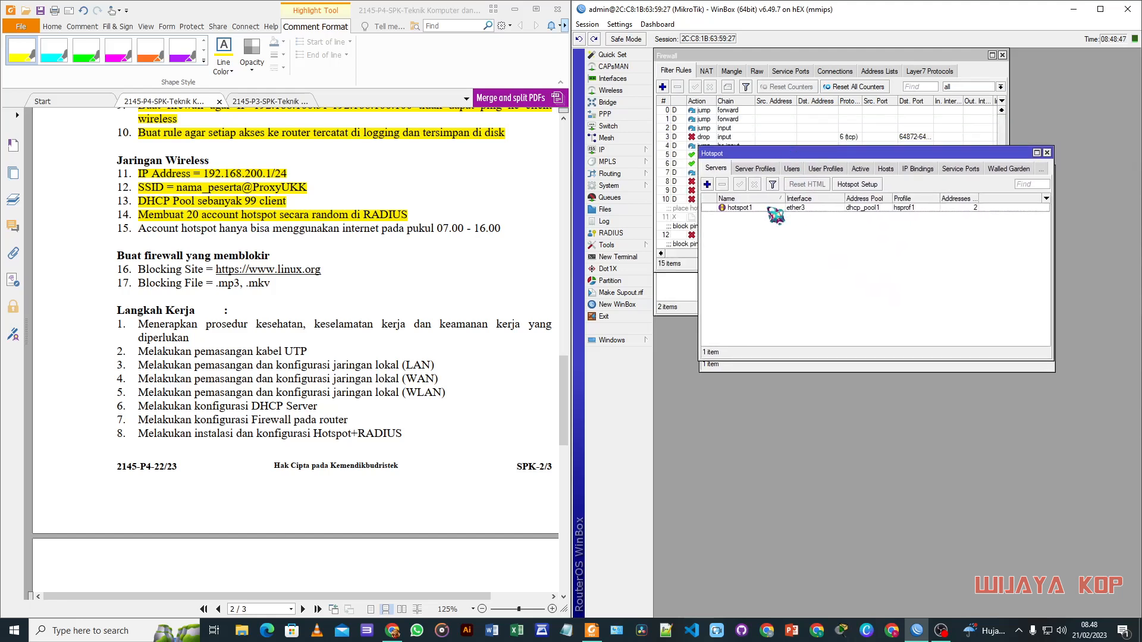
Step: Enable Use RADIUS on hotspot server profile hsprof1
{"action": "left_click", "coordinate": [754, 169]}
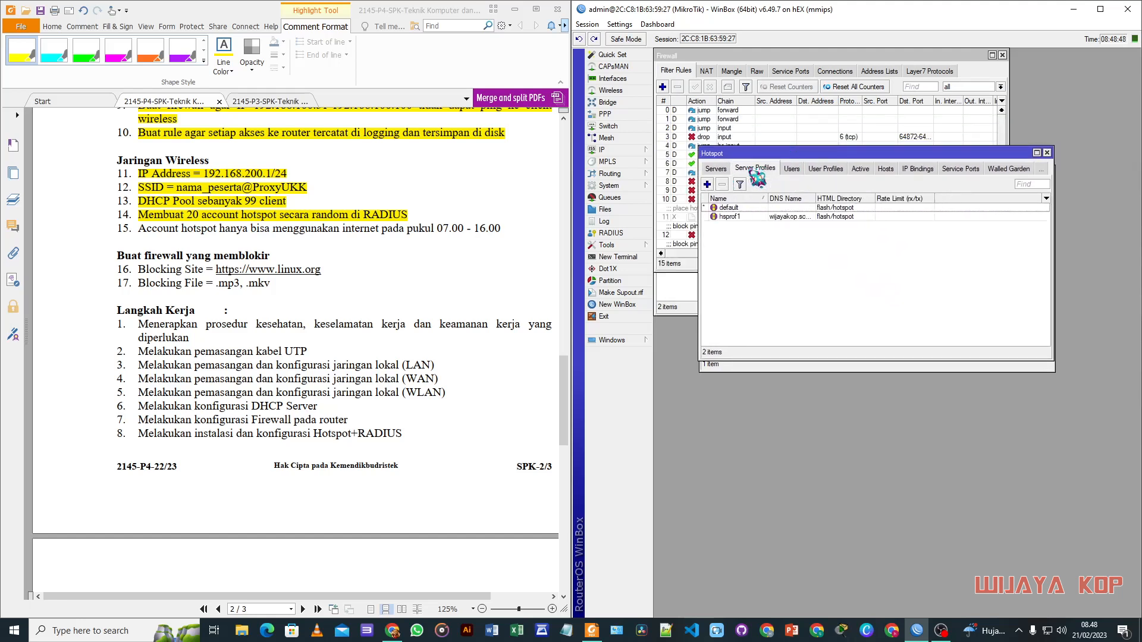
{"action": "left_click", "coordinate": [756, 217]}
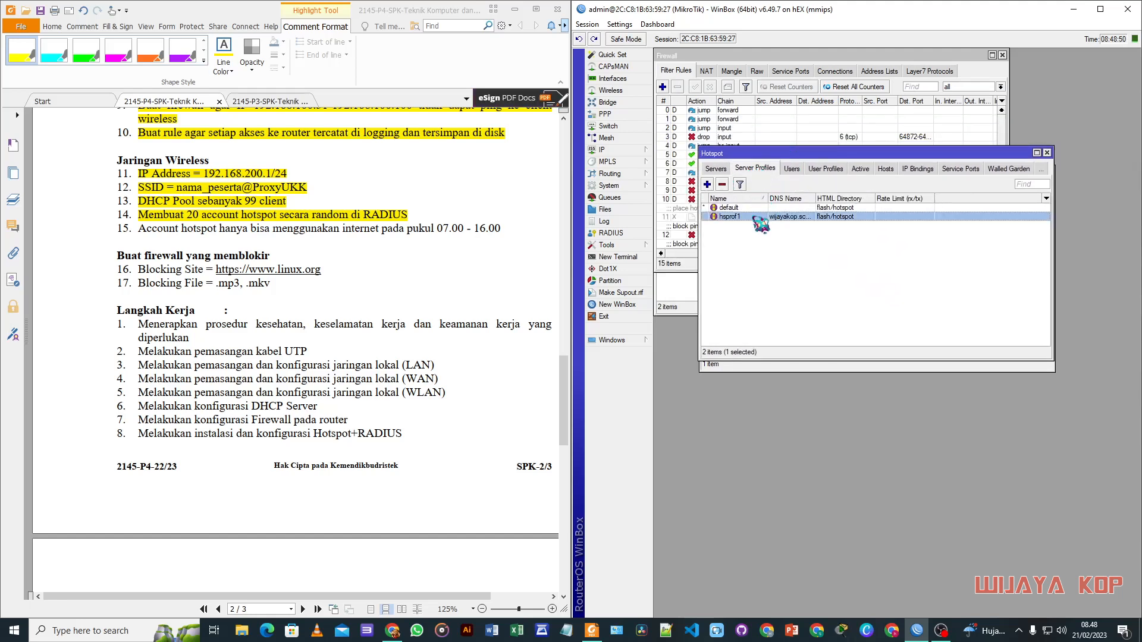
{"action": "double_click", "coordinate": [797, 216]}
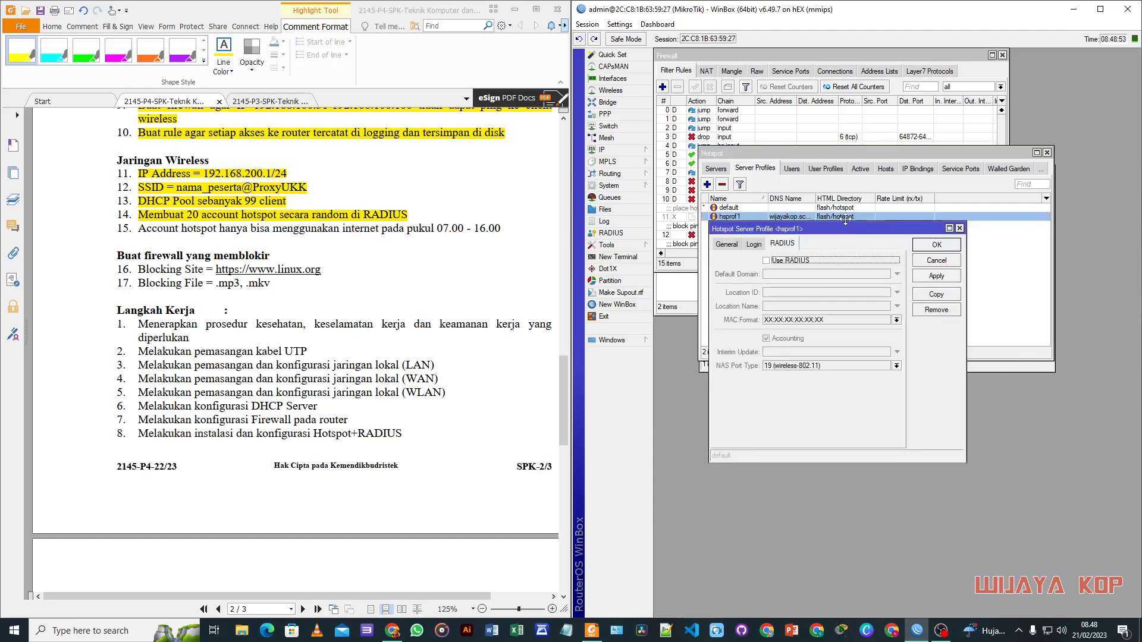
{"action": "left_click_drag", "start_coordinate": [852, 228], "coordinate": [853, 177]}
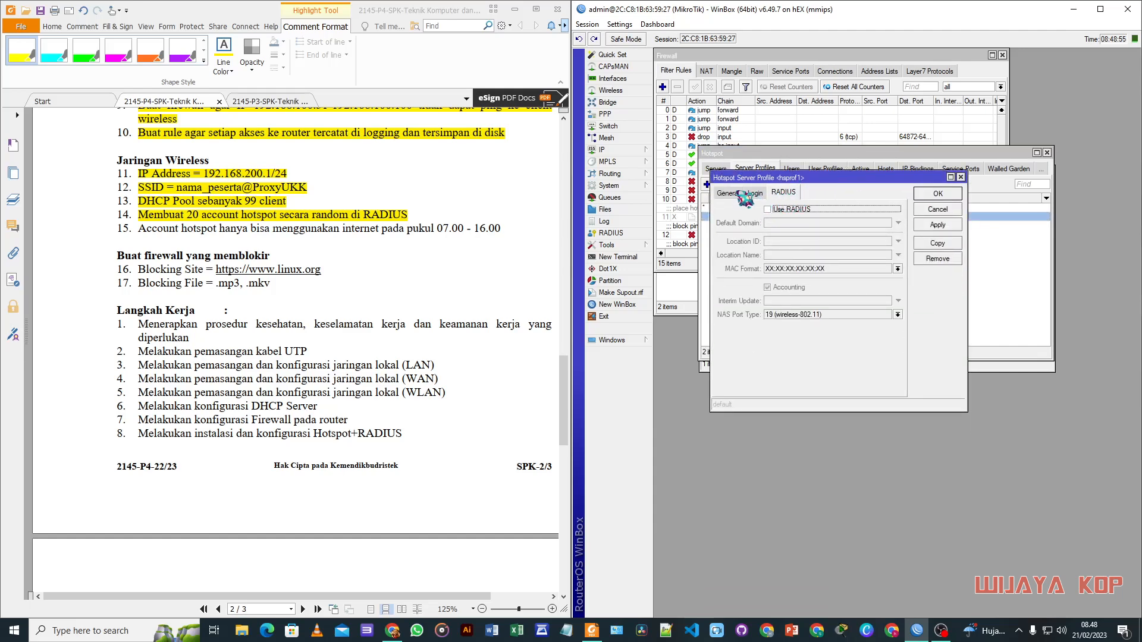
{"action": "left_click", "coordinate": [728, 193]}
{"action": "left_click", "coordinate": [783, 193]}
{"action": "left_click", "coordinate": [768, 210]}
{"action": "left_click", "coordinate": [938, 193]}
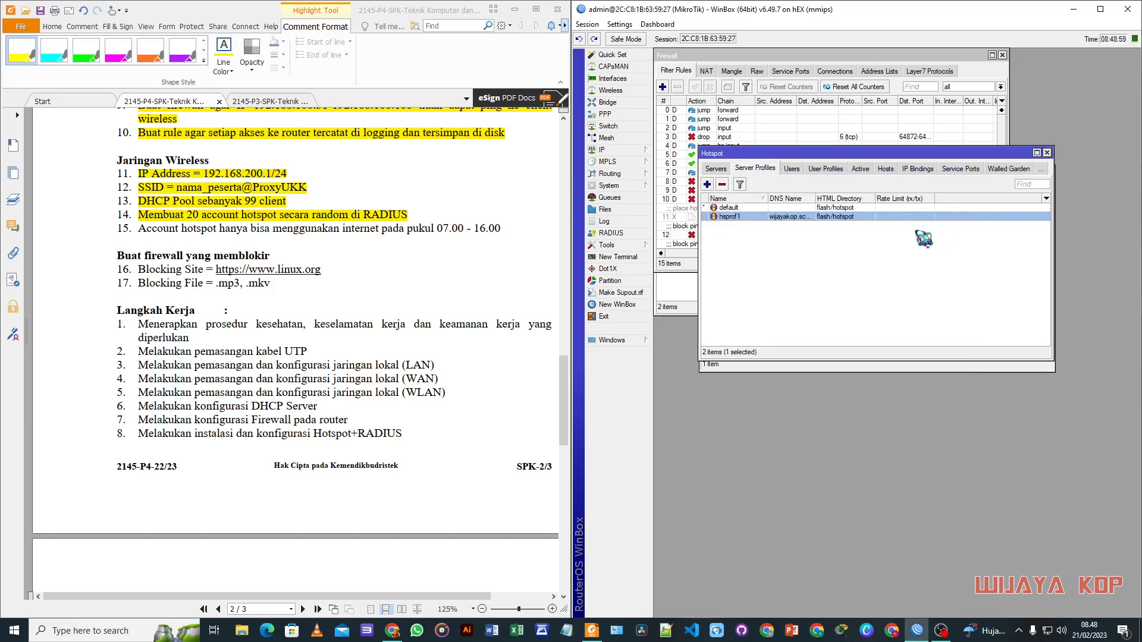
Step: Set RADIUS Incoming to accept requests on port 3799
{"action": "left_click_drag", "start_coordinate": [897, 156], "coordinate": [905, 267]}
{"action": "left_click", "coordinate": [814, 233]}
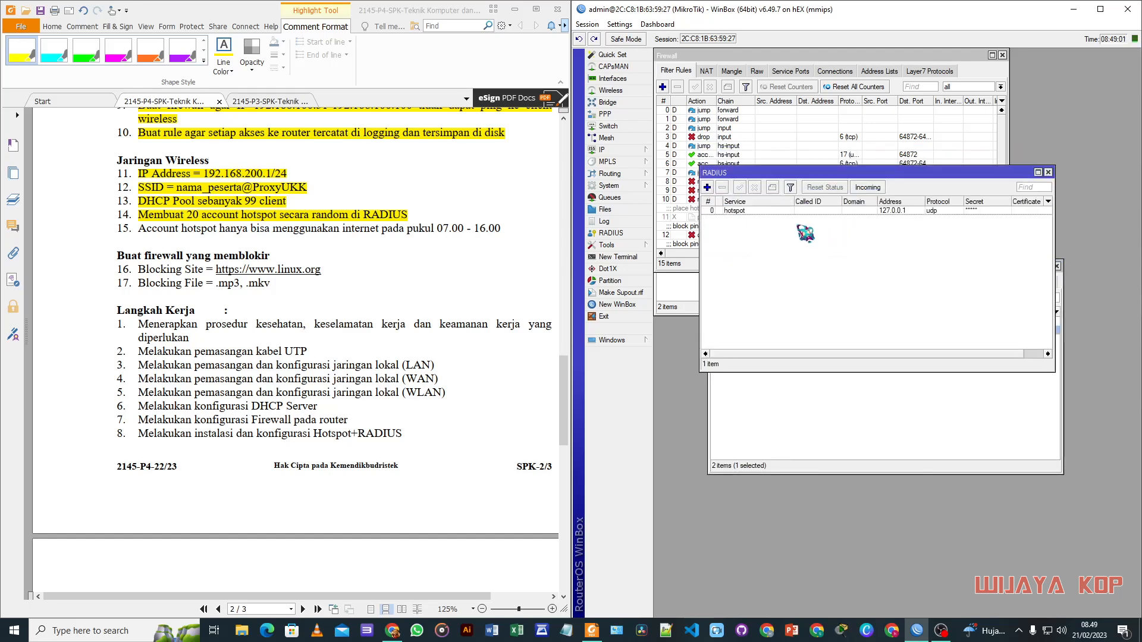
{"action": "left_click_drag", "start_coordinate": [765, 174], "coordinate": [766, 190]}
{"action": "left_click", "coordinate": [770, 227]}
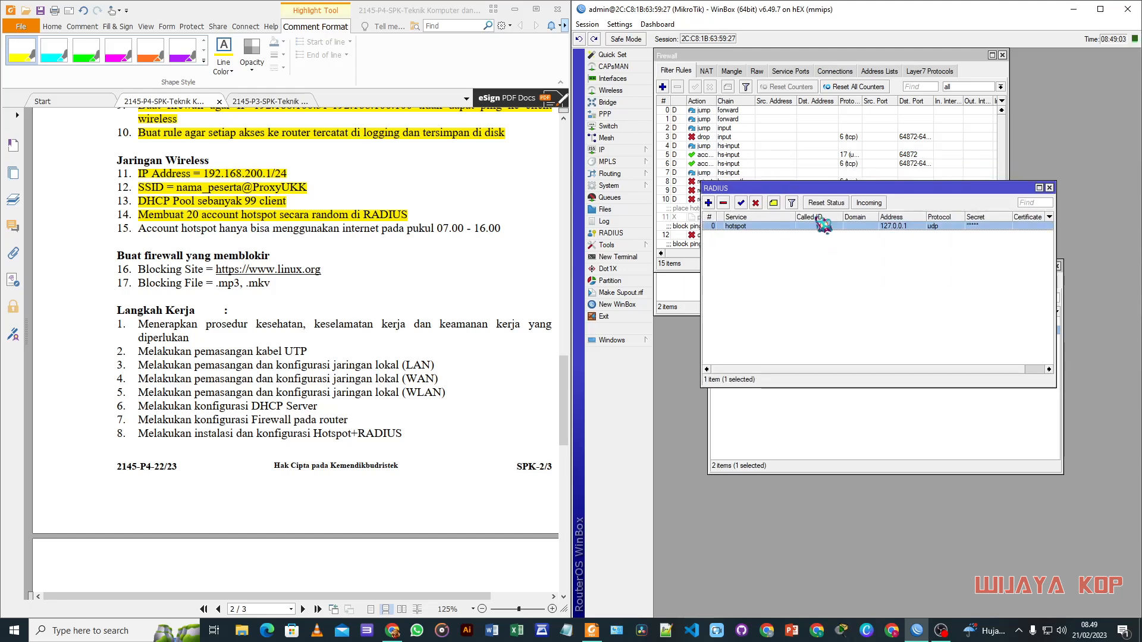
{"action": "left_click", "coordinate": [868, 204]}
{"action": "left_click", "coordinate": [870, 302]}
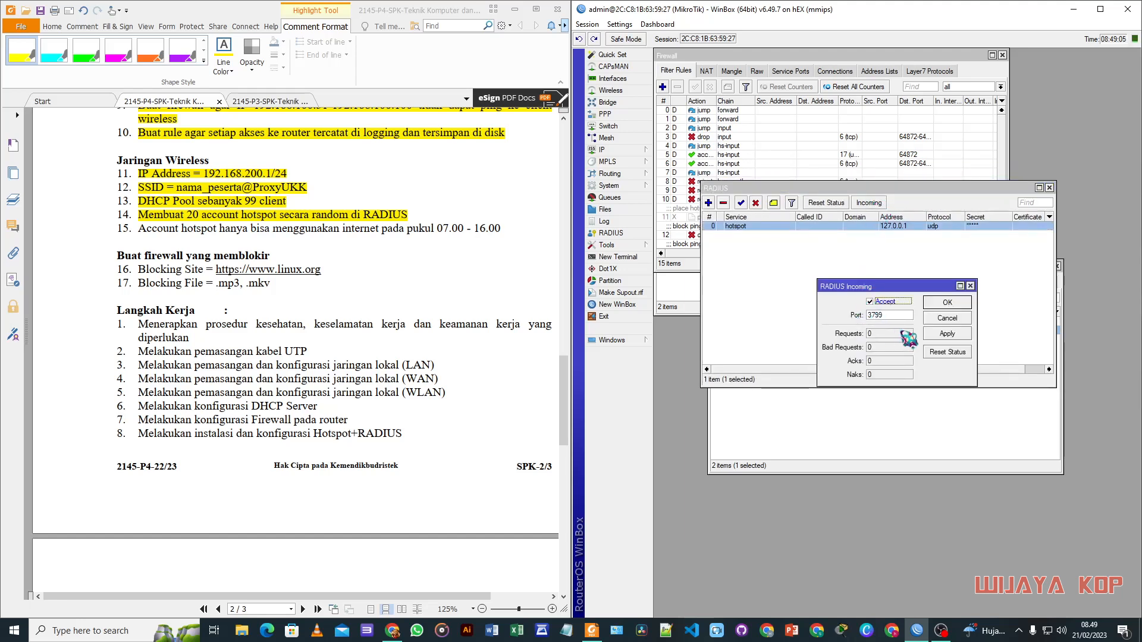
{"action": "left_click", "coordinate": [947, 333]}
{"action": "left_click", "coordinate": [947, 302]}
Step: Arrange the RADIUS and hotspot lists side by side, then switch to Chrome
{"action": "left_click", "coordinate": [911, 260]}
{"action": "left_click_drag", "start_coordinate": [881, 180], "coordinate": [869, 118]}
{"action": "left_click", "coordinate": [919, 405]}
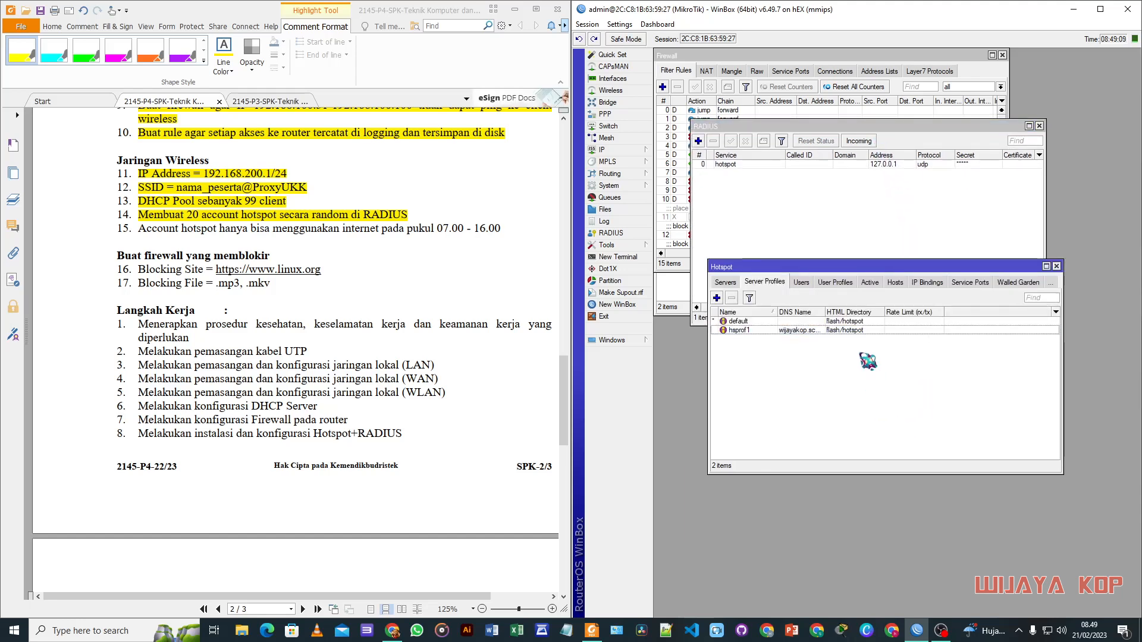
{"action": "left_click_drag", "start_coordinate": [861, 268], "coordinate": [856, 222]}
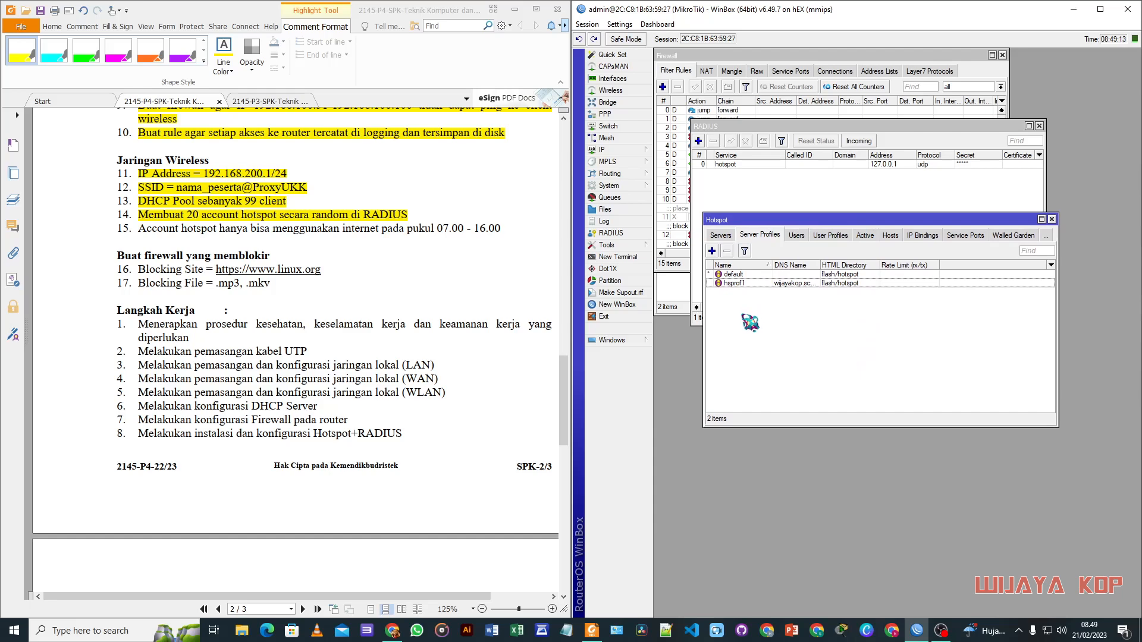
{"action": "left_click", "coordinate": [392, 630]}
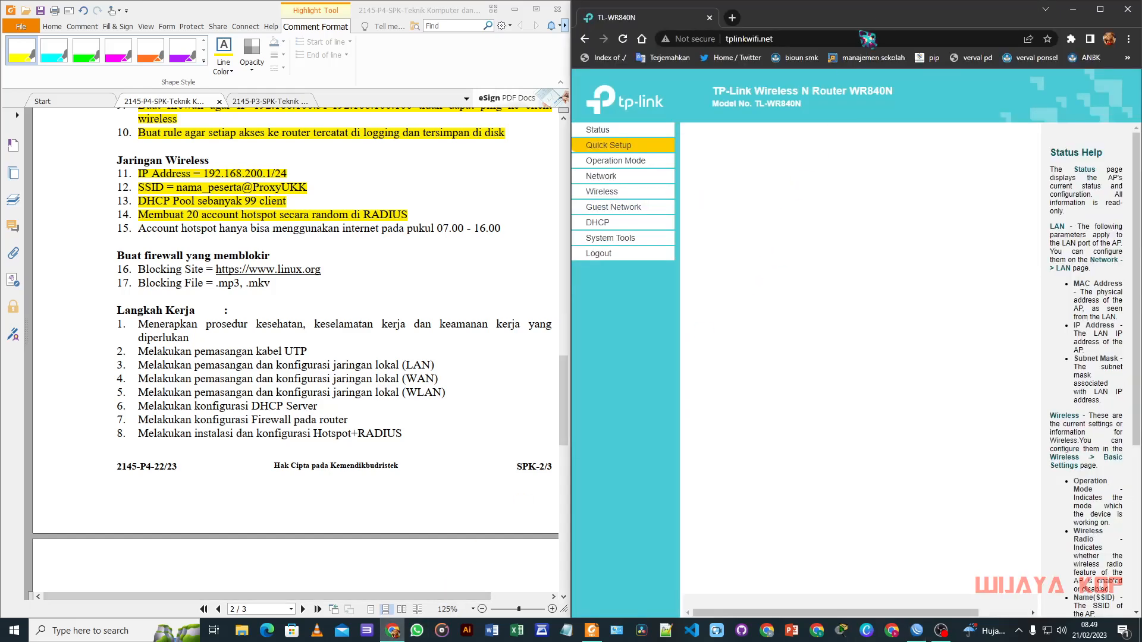
{"action": "left_click_drag", "start_coordinate": [863, 17], "coordinate": [1141, 87]}
Step: Load 192.168.200.1/userman in a new Chrome tab and log in to User Manager
{"action": "left_click", "coordinate": [732, 17]}
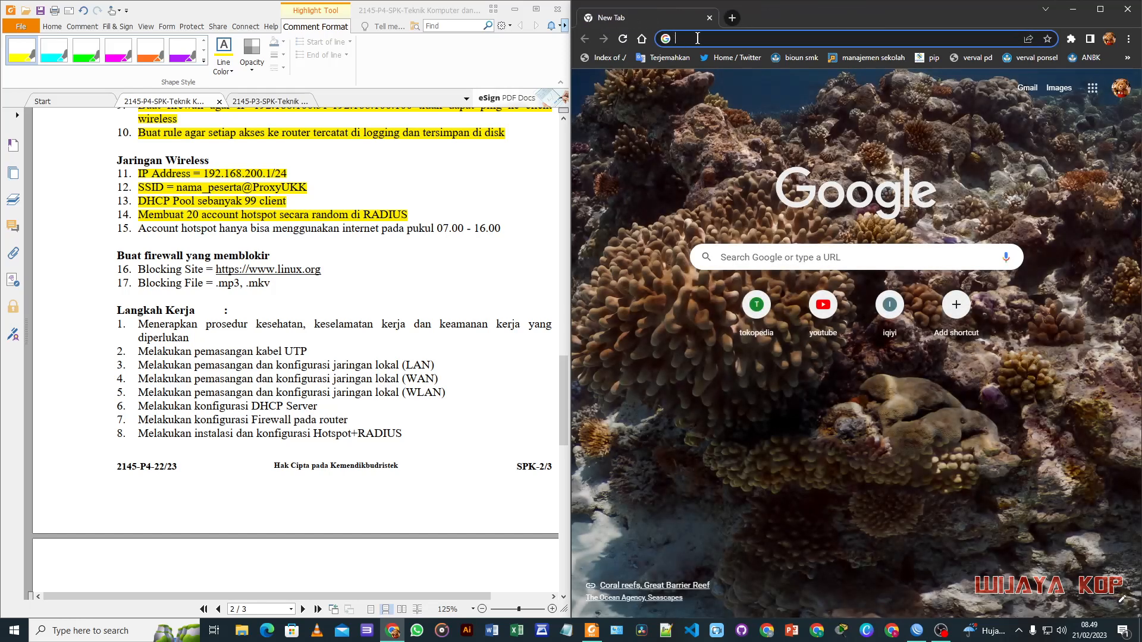
{"action": "type", "text": "192.168"}
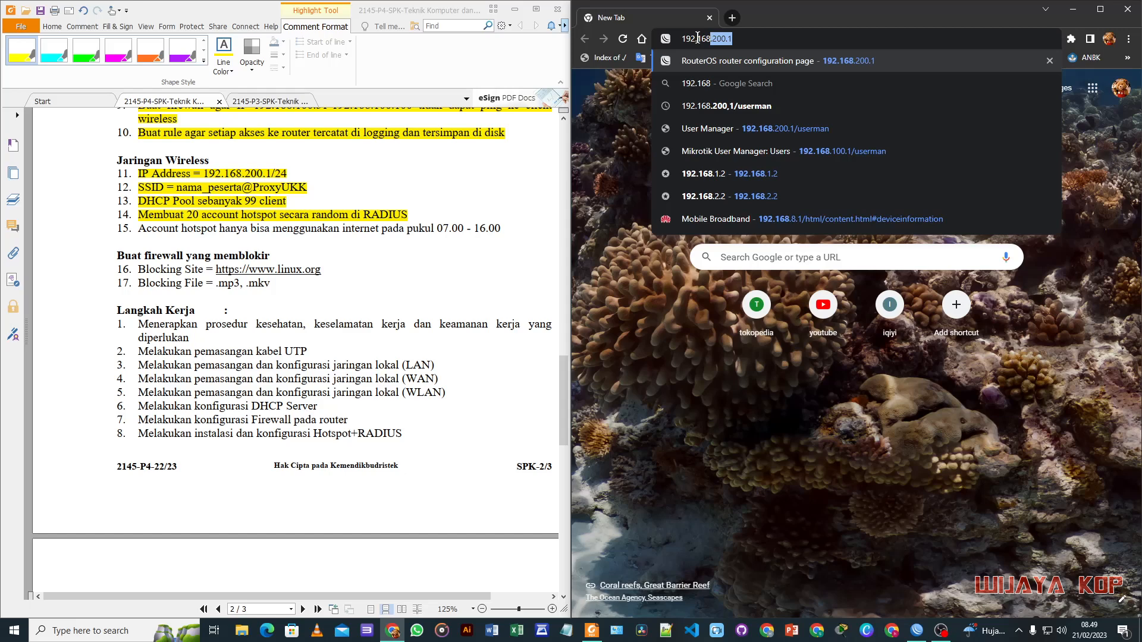
{"action": "key", "text": "Right"}
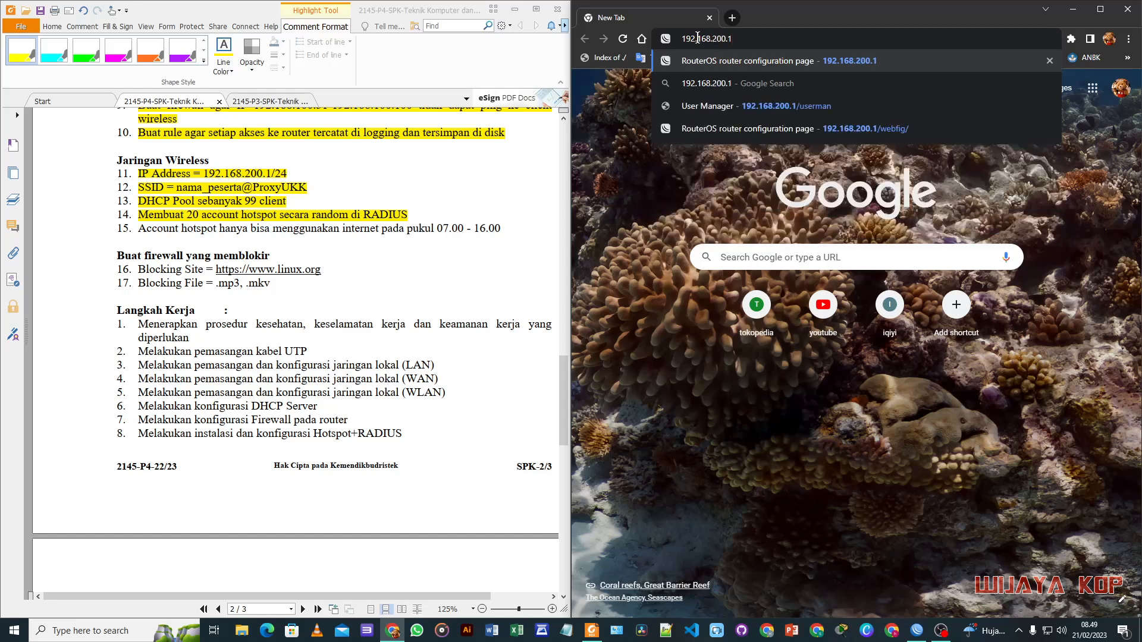
{"action": "type", "text": "/user"}
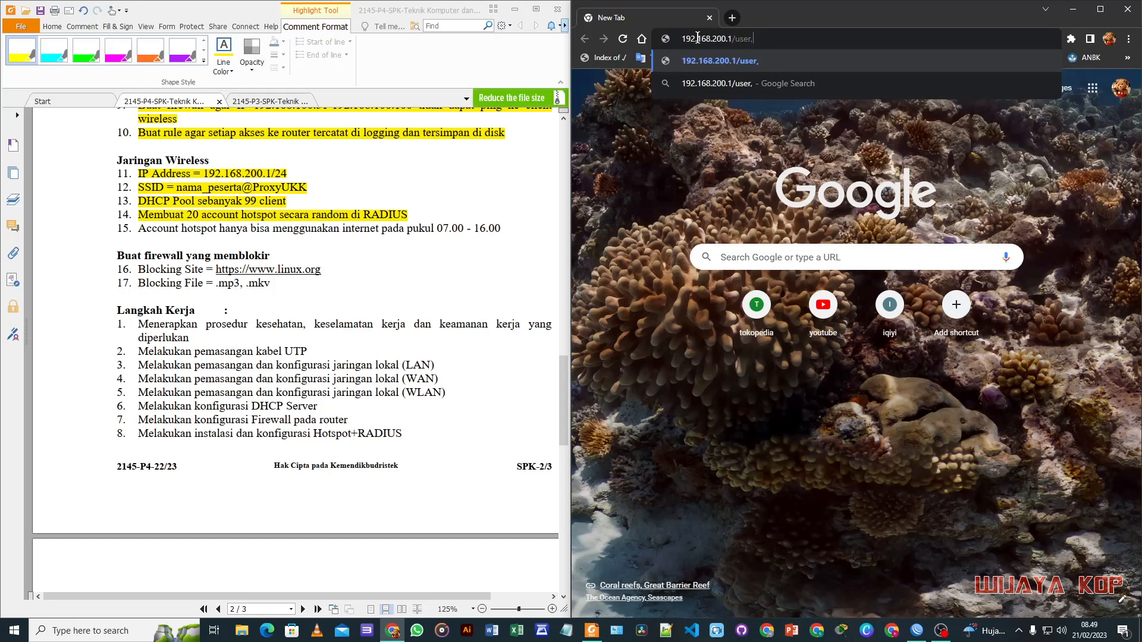
{"action": "type", "text": "man"}
{"action": "key", "text": "Return"}
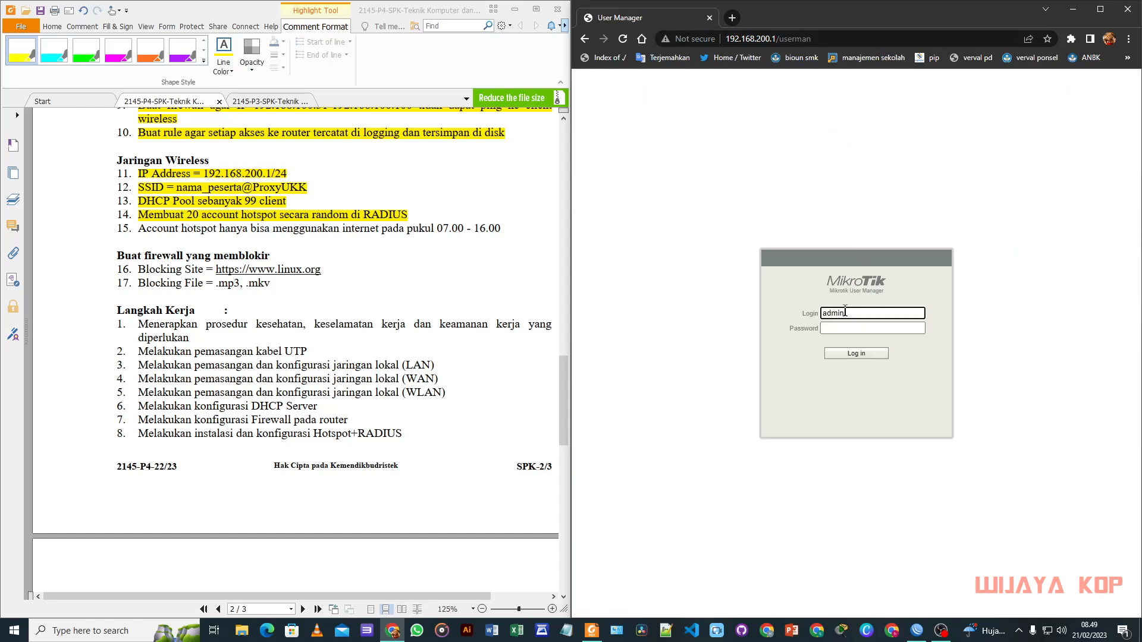
{"action": "left_click", "coordinate": [854, 355]}
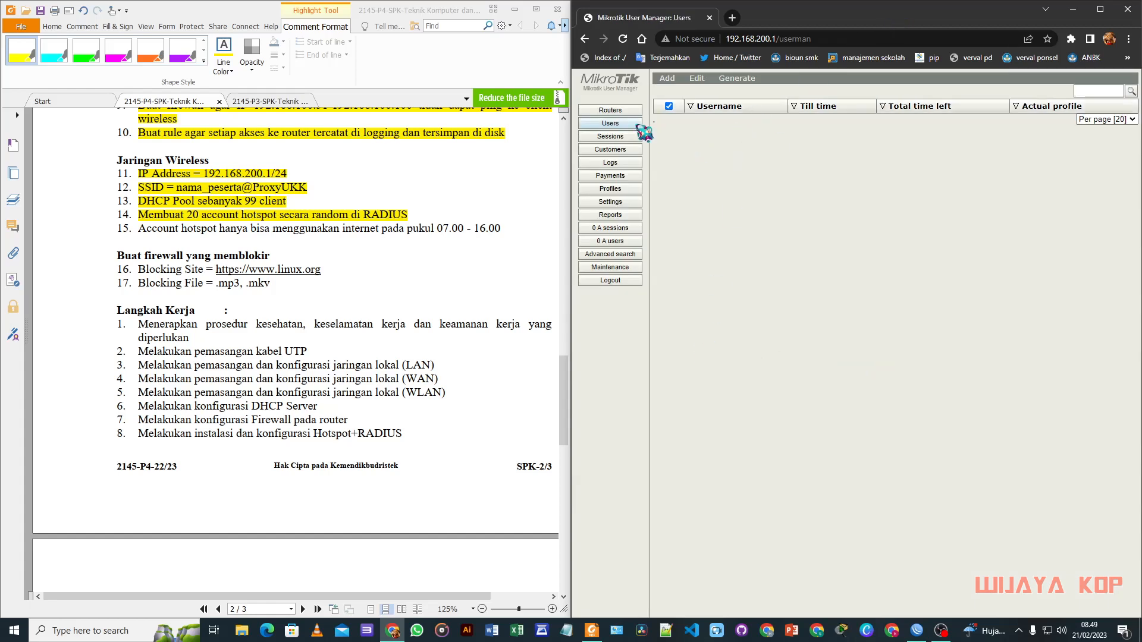
Step: Open router RouterUKK (127.0.0.1) details from the Routers list, then move the browser aside
{"action": "left_click", "coordinate": [615, 111]}
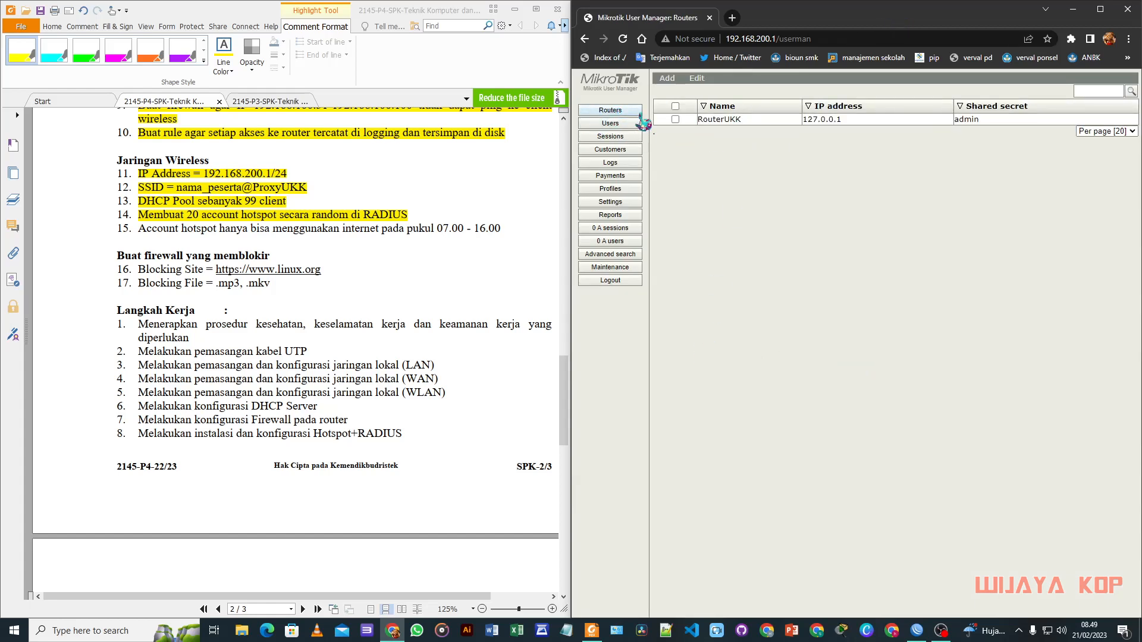
{"action": "left_click", "coordinate": [667, 78]}
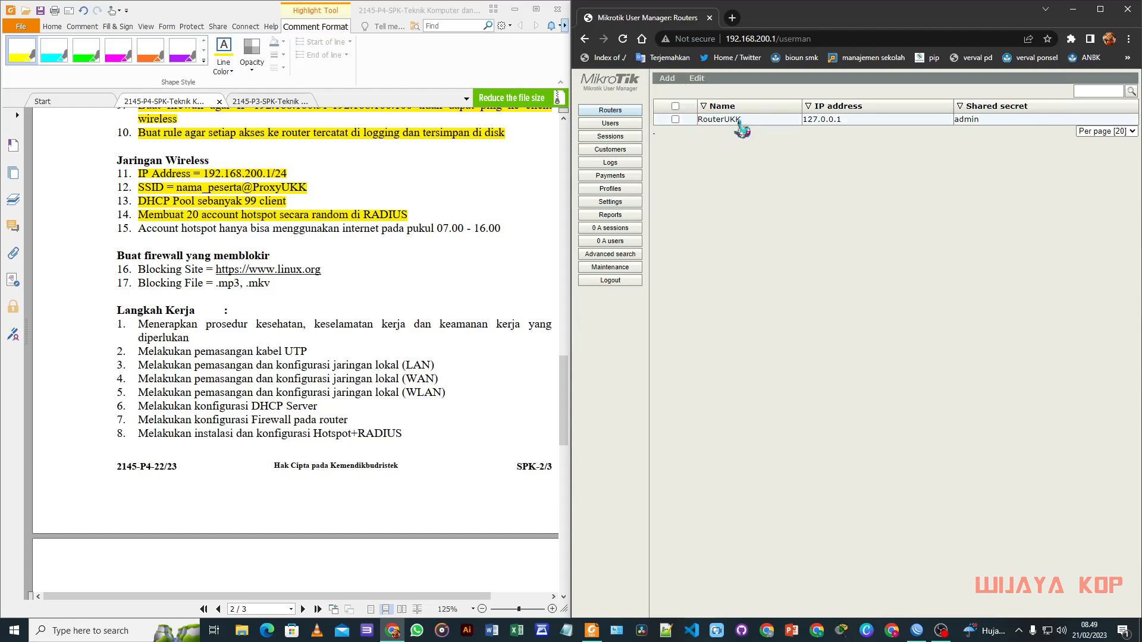
{"action": "left_click", "coordinate": [739, 121]}
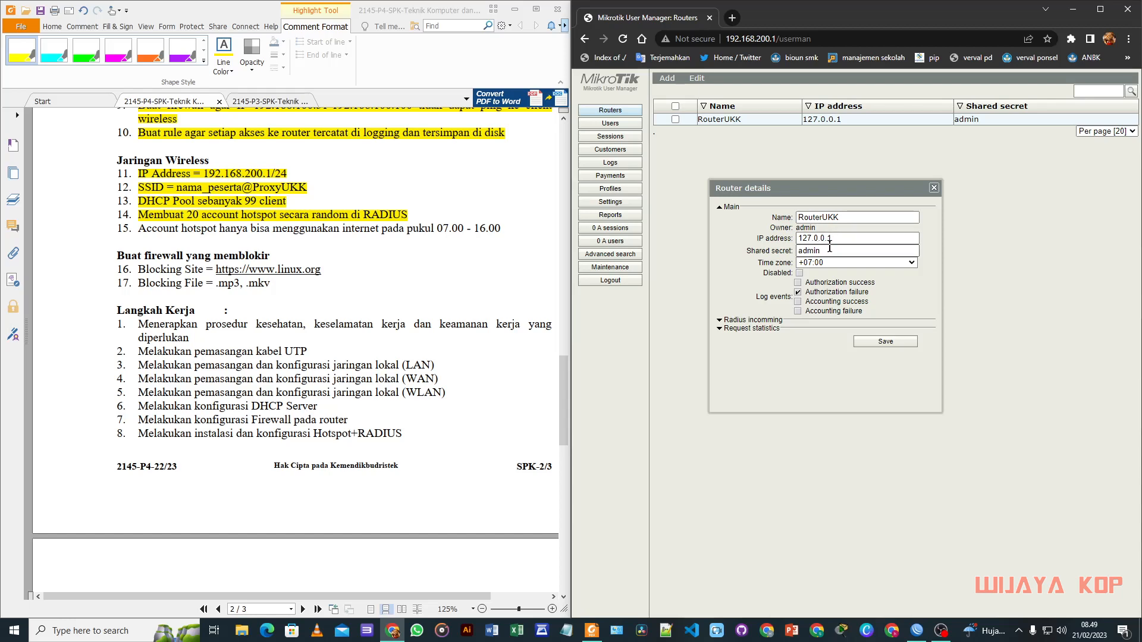
{"action": "left_click_drag", "start_coordinate": [785, 18], "coordinate": [3, 158]}
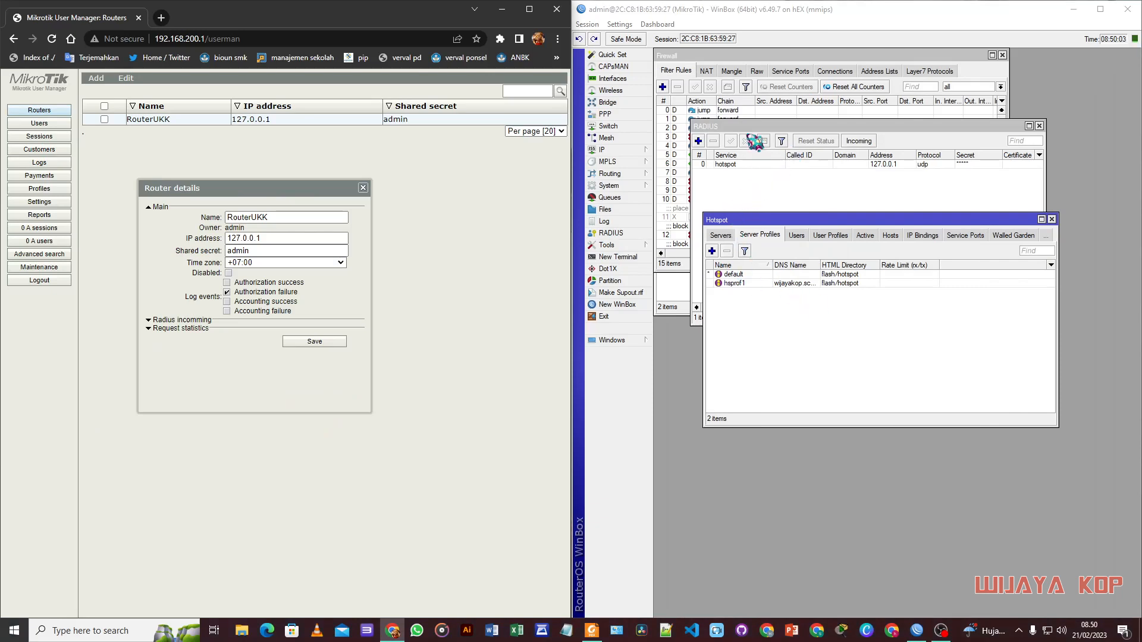
Step: Check the 127.0.0.1 hotspot RADIUS entry in WinBox, then save RouterUKK's details
{"action": "left_click", "coordinate": [748, 165]}
{"action": "double_click", "coordinate": [753, 170]}
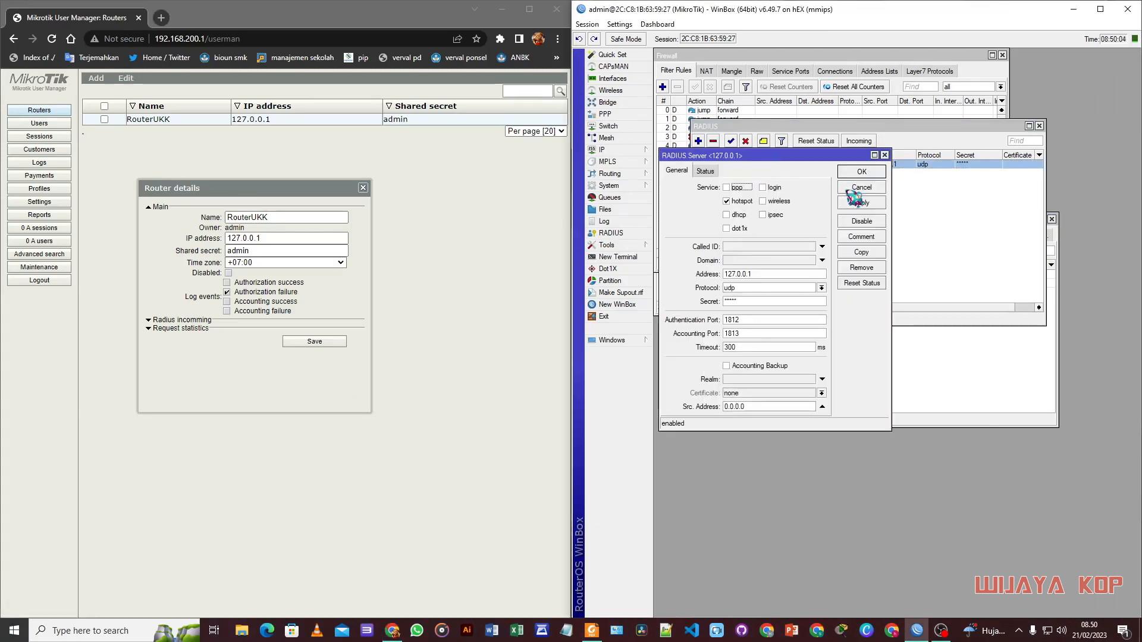
{"action": "left_click", "coordinate": [315, 342]}
{"action": "left_click_drag", "start_coordinate": [373, 24], "coordinate": [1139, 226]}
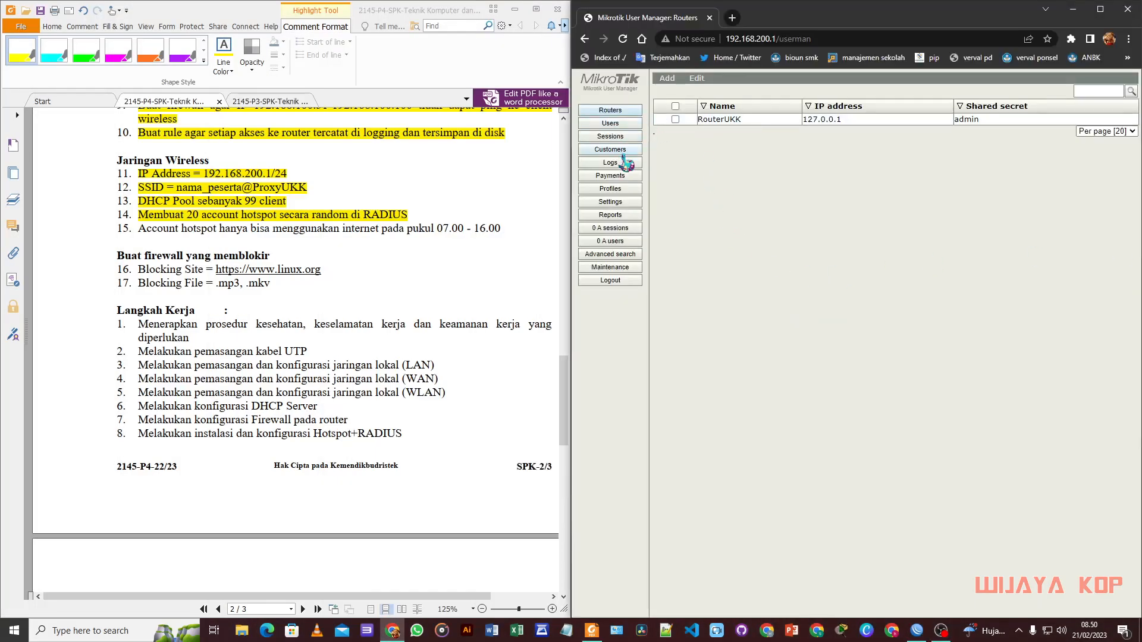
Step: Add a new limitation named limit under Profiles > Limitations
{"action": "left_click", "coordinate": [610, 188]}
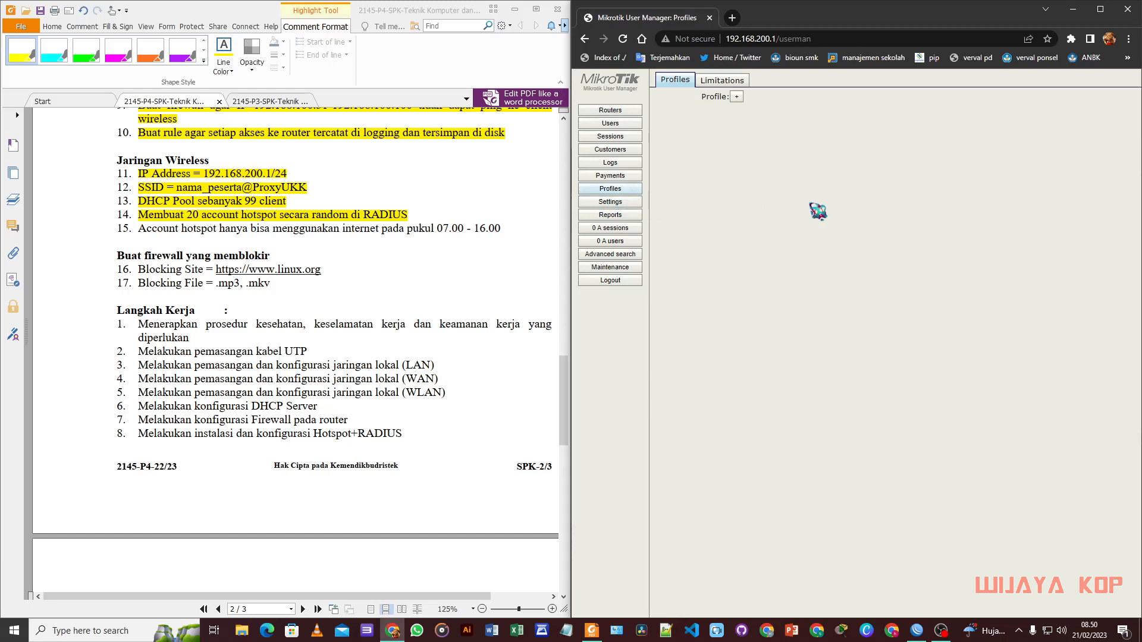
{"action": "left_click", "coordinate": [723, 80]}
{"action": "left_click", "coordinate": [668, 98]}
{"action": "left_click", "coordinate": [849, 207]}
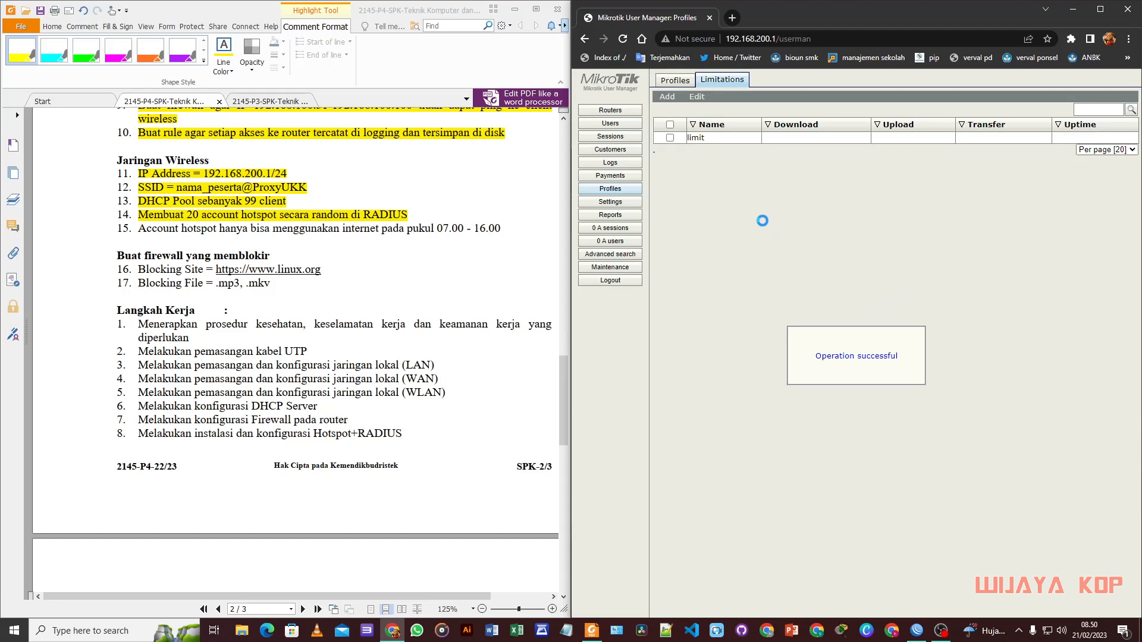
Step: Create a new profile named limitku and begin adding its time limitation
{"action": "left_click", "coordinate": [684, 83]}
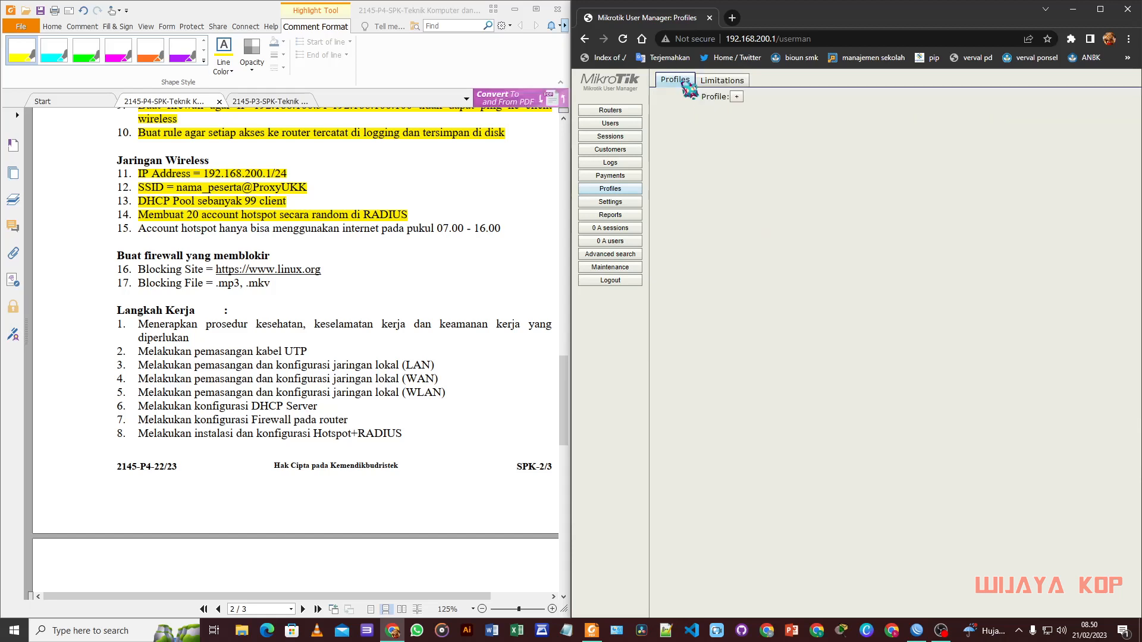
{"action": "left_click", "coordinate": [737, 97]}
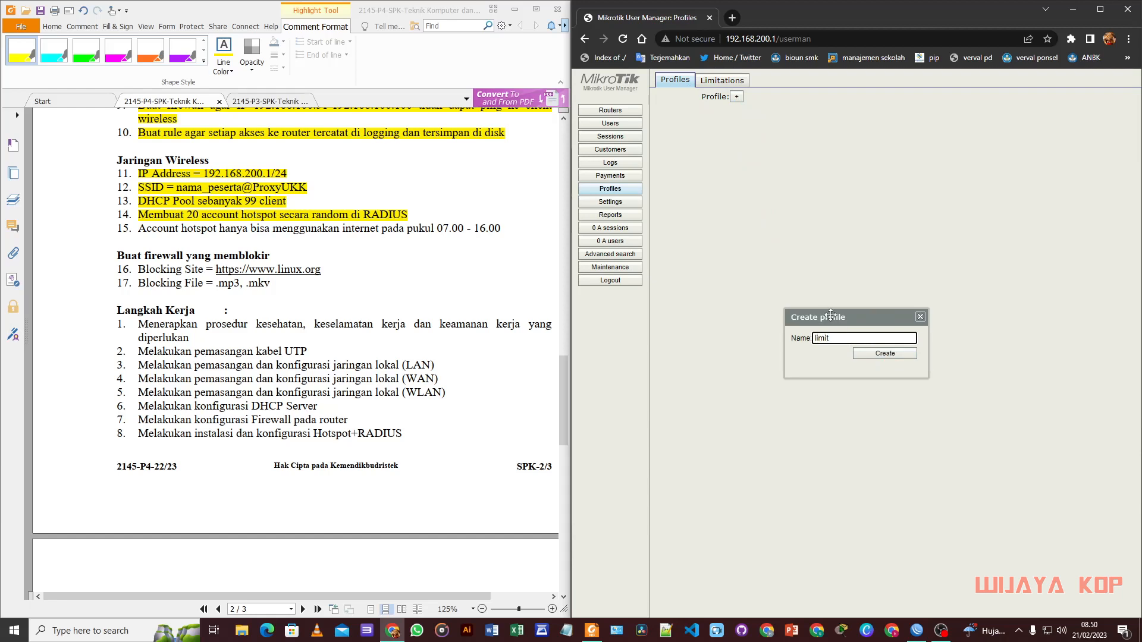
{"action": "left_click", "coordinate": [900, 355]}
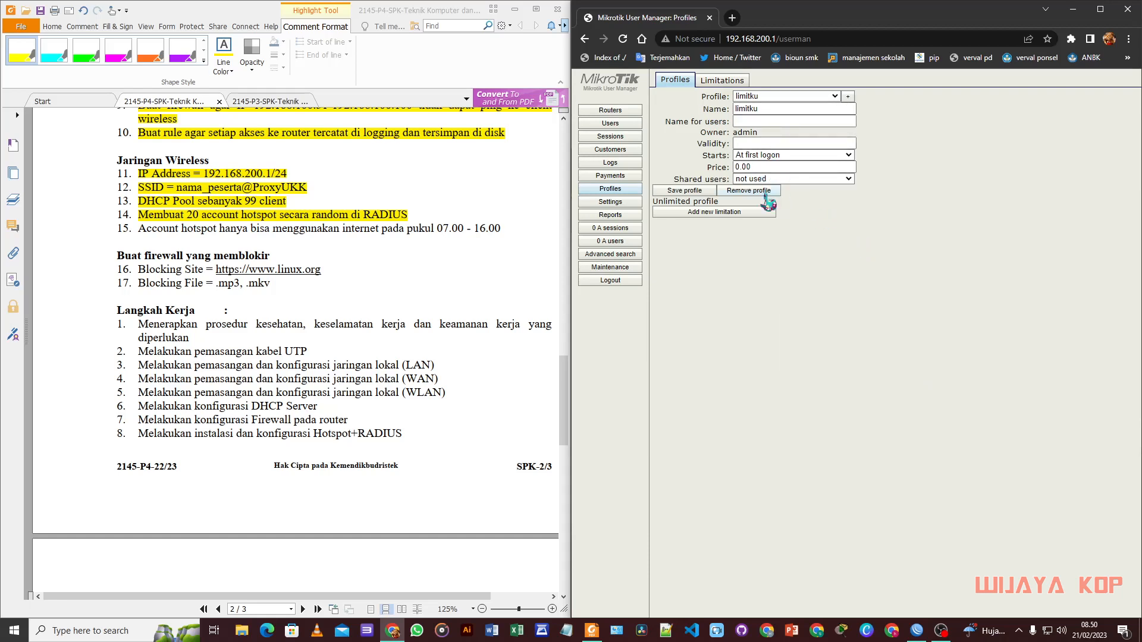
{"action": "left_click", "coordinate": [706, 212]}
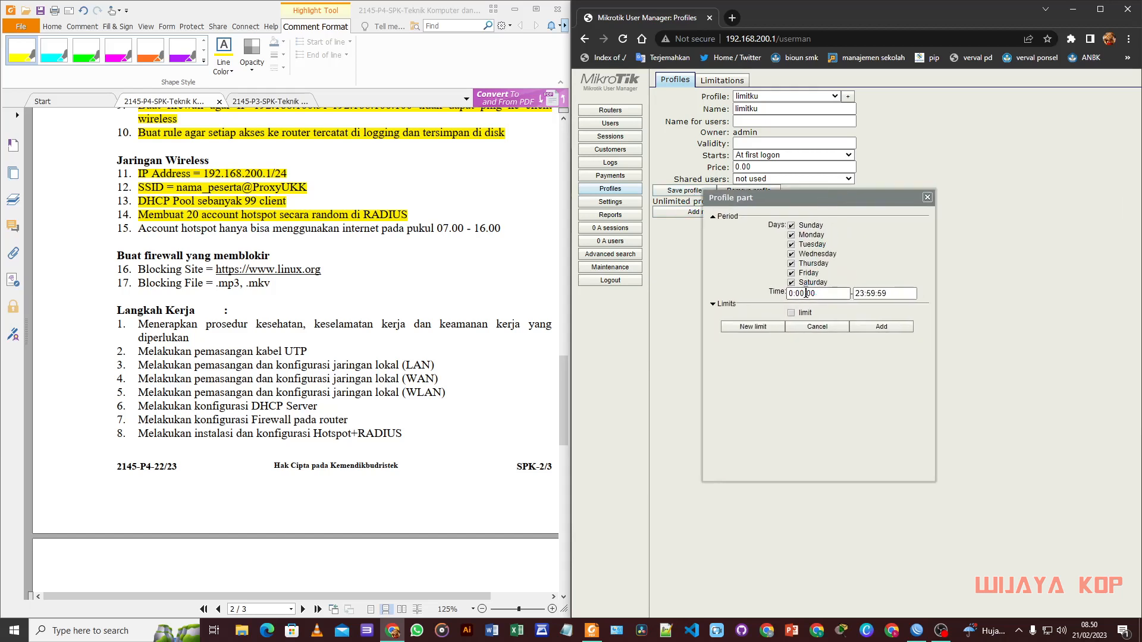
Step: Limit the limitku profile to every day from 7:00:00 to 16:00:00
{"action": "left_click", "coordinate": [794, 293]}
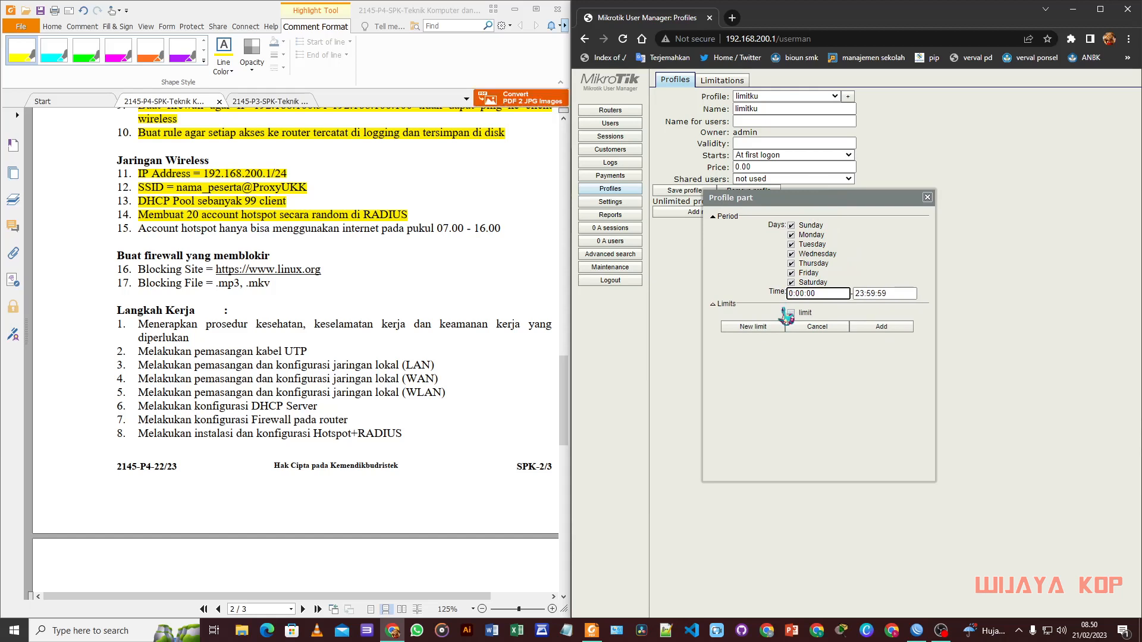
{"action": "key", "text": "BackSpace"}
{"action": "key", "text": "Tab"}
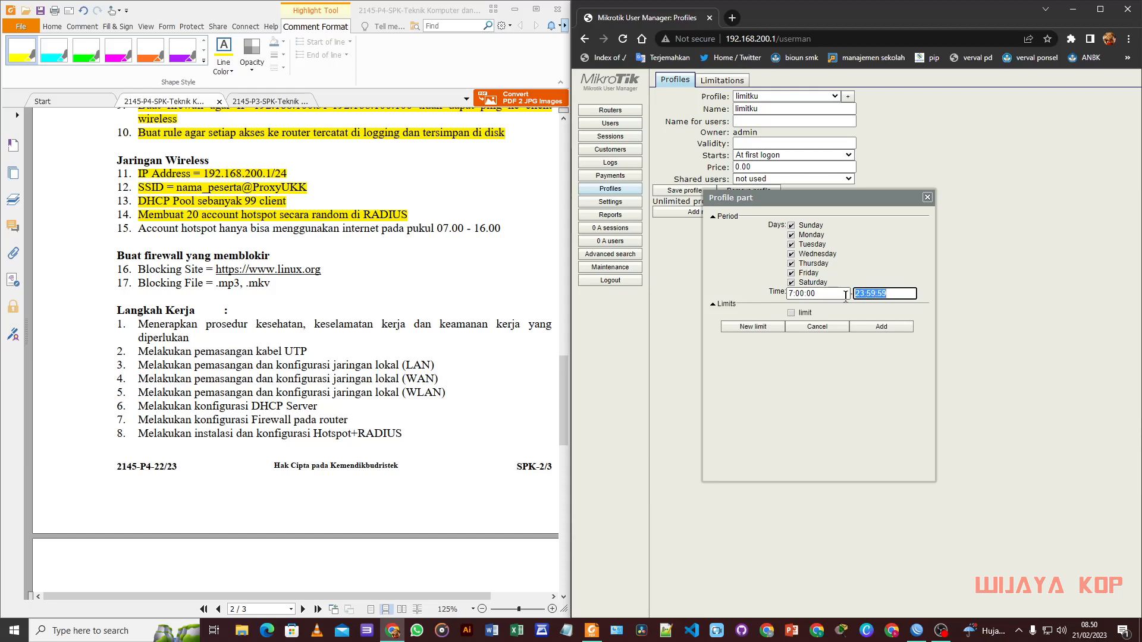
{"action": "type", "text": "16:00:00"}
{"action": "left_click", "coordinate": [875, 328]}
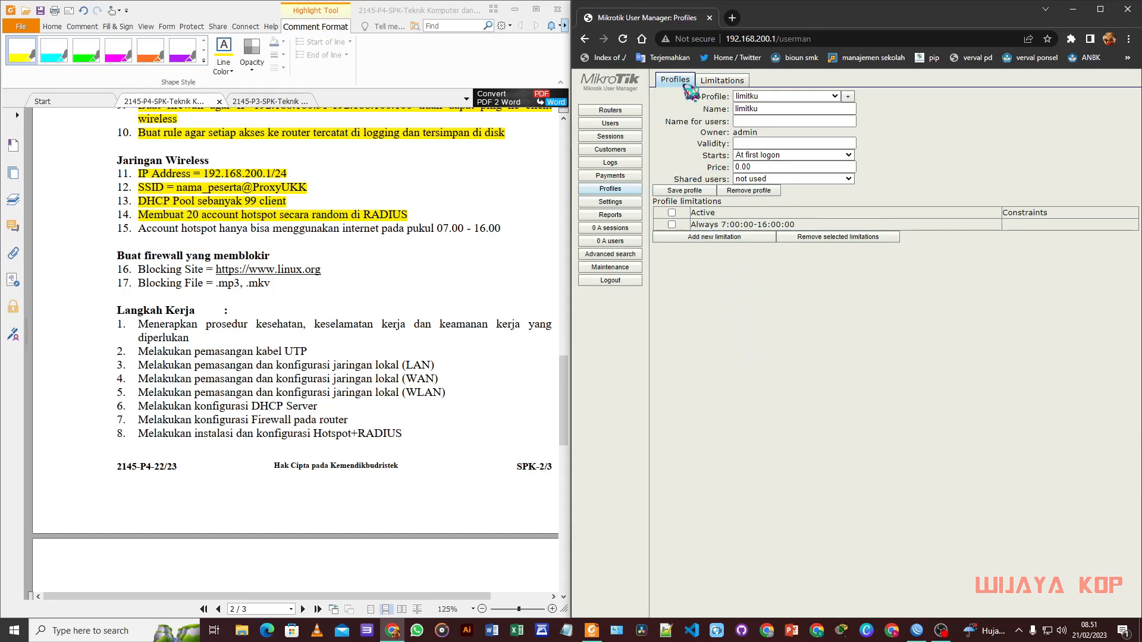
{"action": "left_click", "coordinate": [621, 124]}
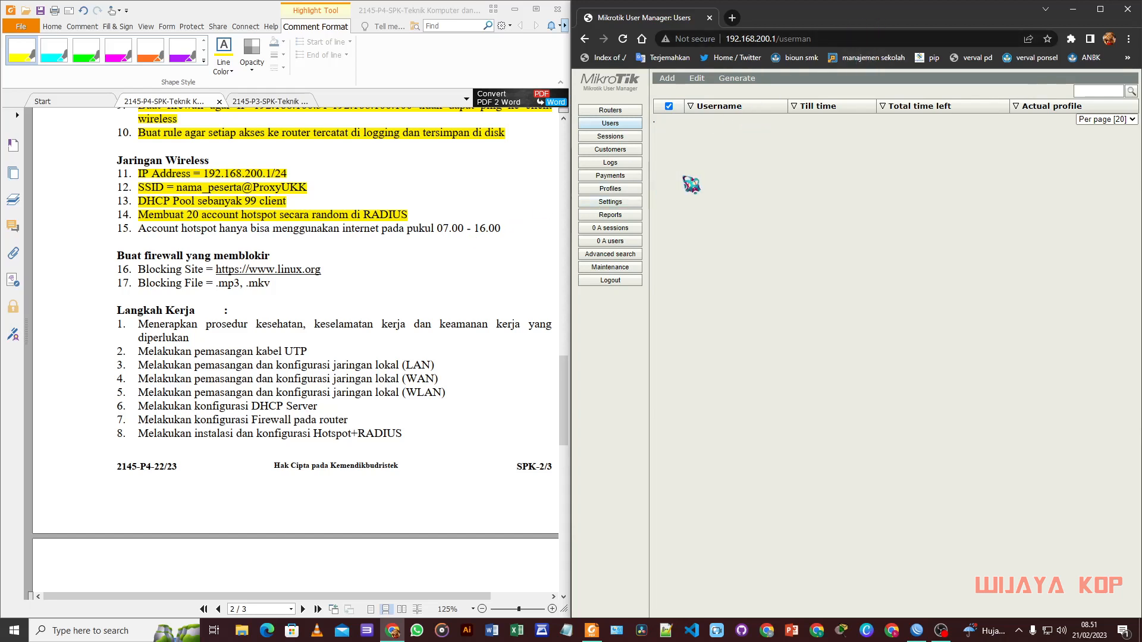
Step: Batch-add 20 users: prefix KW, username length 3, password same as login, profile limitku
{"action": "left_click", "coordinate": [674, 83]}
{"action": "left_click", "coordinate": [675, 102]}
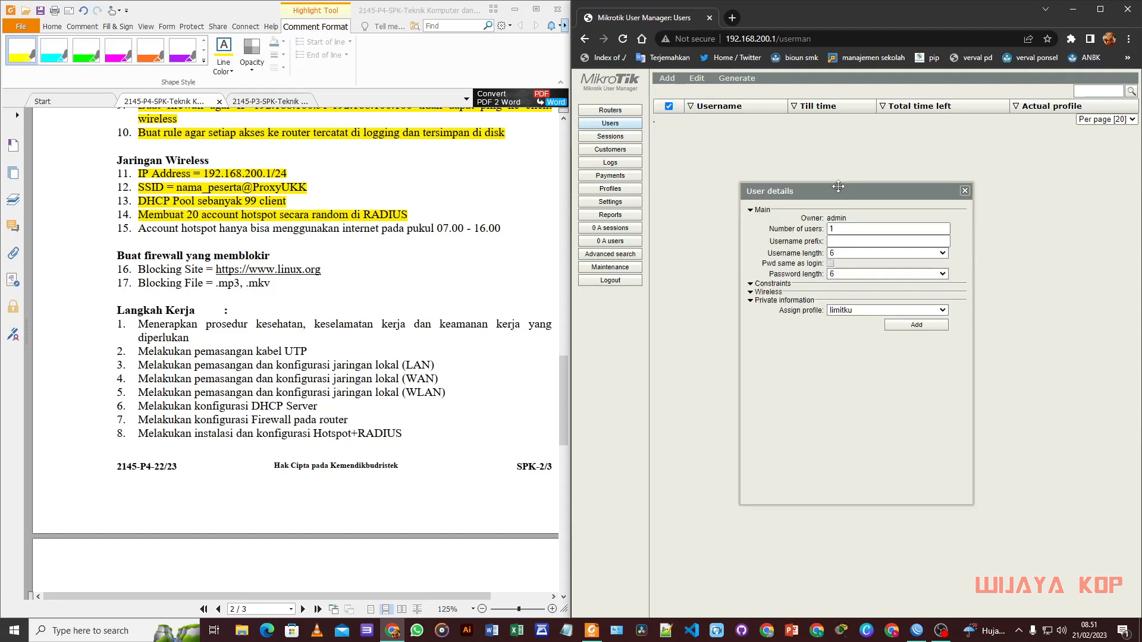
{"action": "left_click", "coordinate": [781, 206]}
{"action": "double_click", "coordinate": [781, 205]}
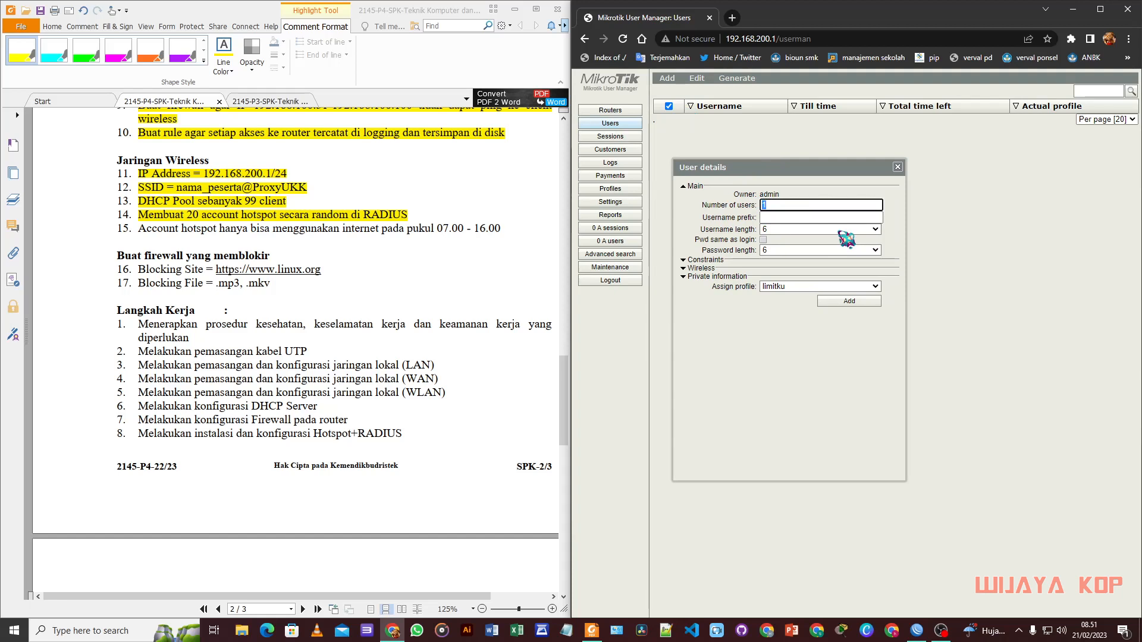
{"action": "left_click", "coordinate": [803, 217]}
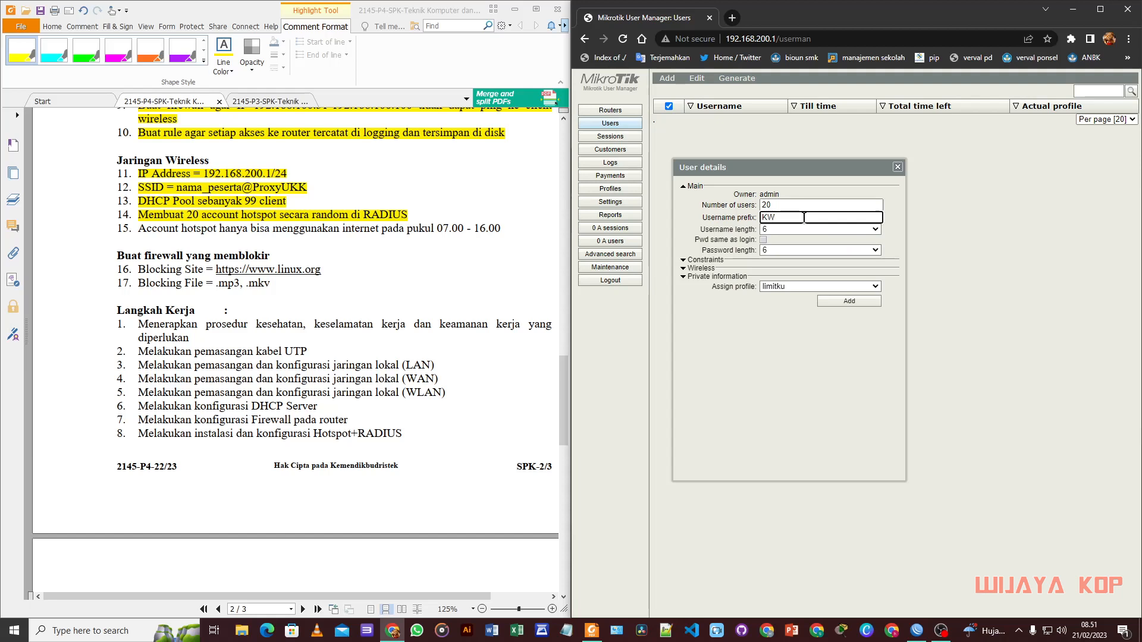
{"action": "left_click", "coordinate": [788, 230]}
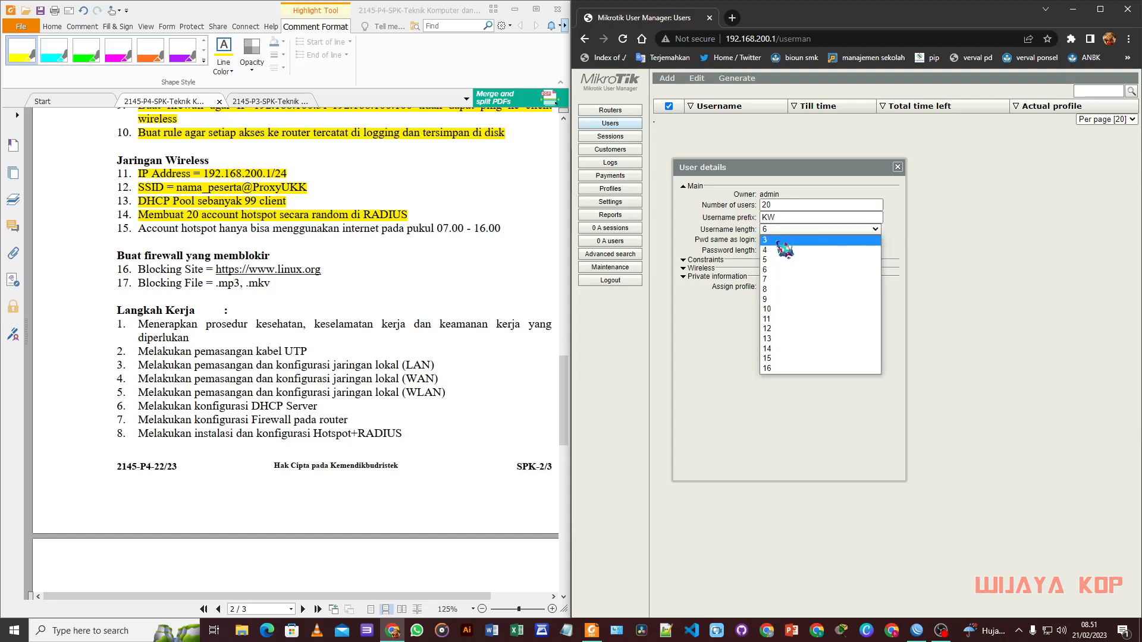
{"action": "left_click", "coordinate": [777, 240]}
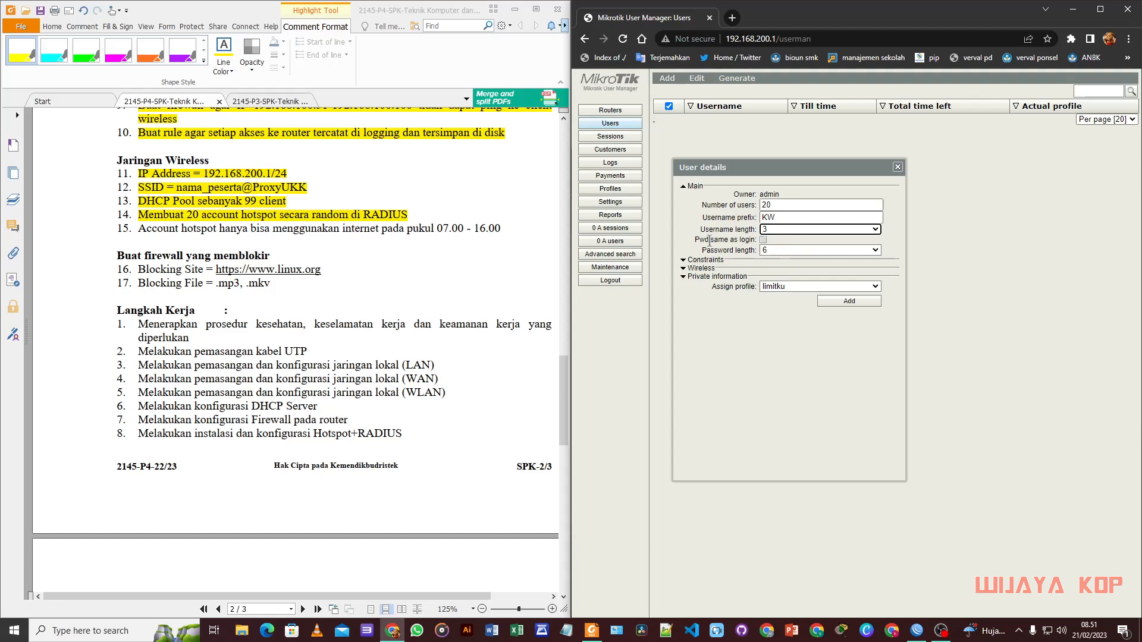
{"action": "left_click", "coordinate": [764, 239]}
{"action": "left_click", "coordinate": [764, 239]}
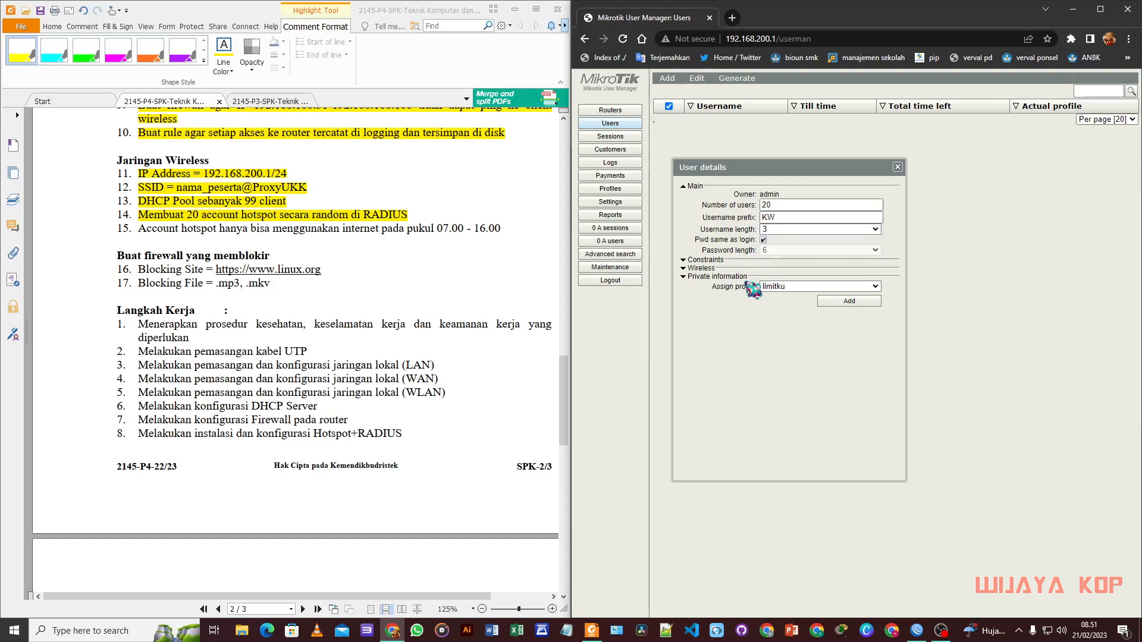
{"action": "left_click", "coordinate": [832, 302]}
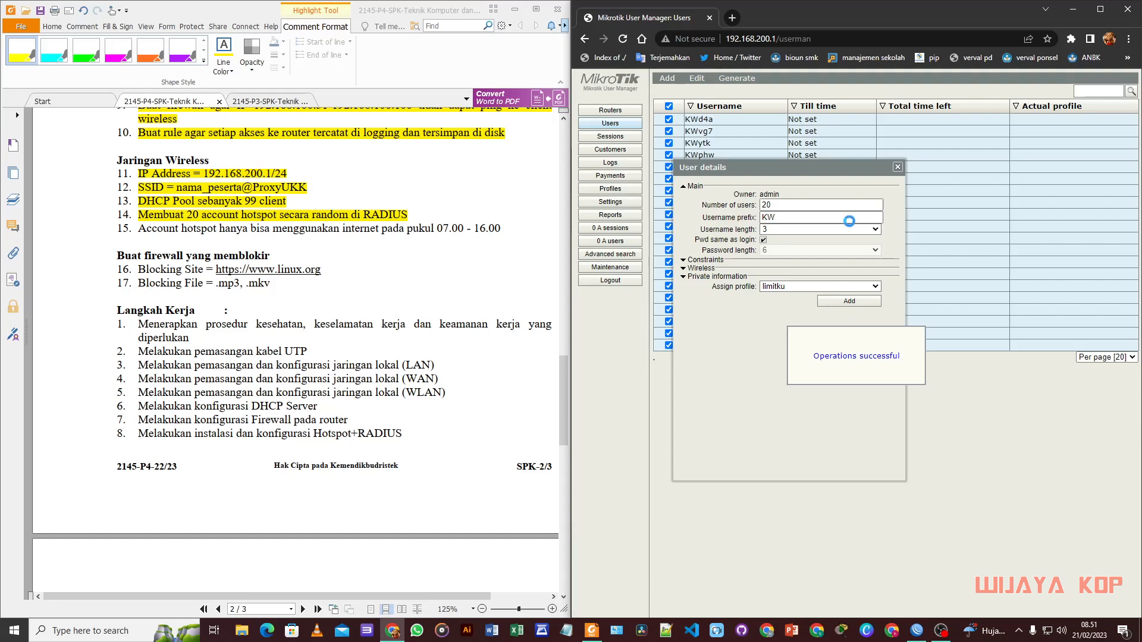
Step: Close the batch dialog, review the first generated user, then return to WinBox
{"action": "left_click_drag", "start_coordinate": [831, 172], "coordinate": [831, 293]}
{"action": "left_click", "coordinate": [897, 288]}
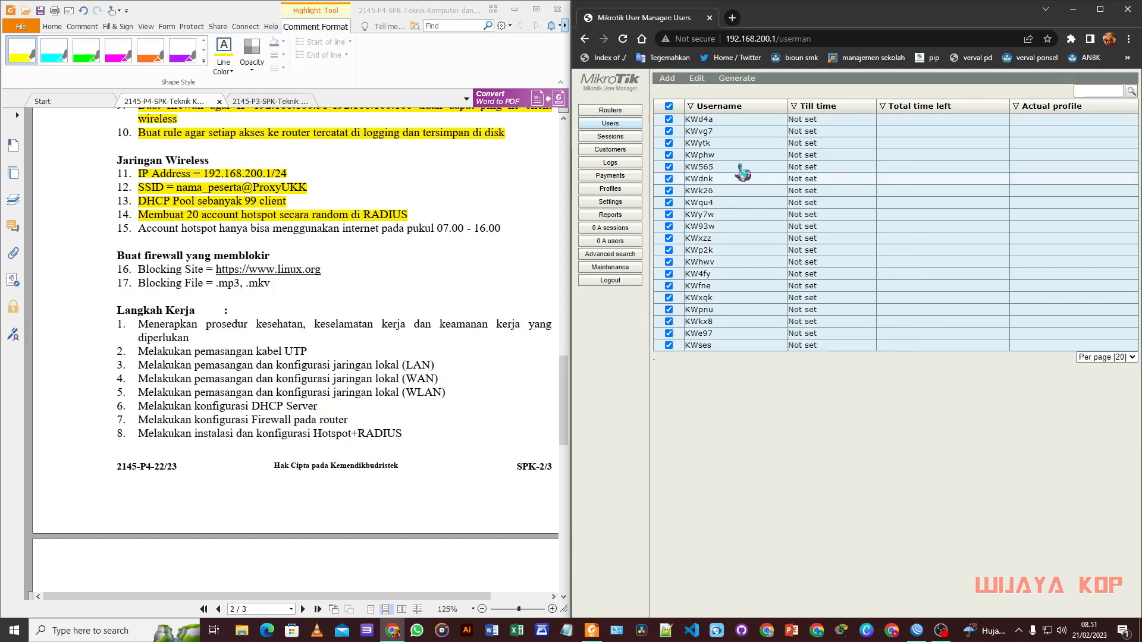
{"action": "left_click", "coordinate": [714, 119]}
{"action": "left_click_drag", "start_coordinate": [820, 205], "coordinate": [750, 144]}
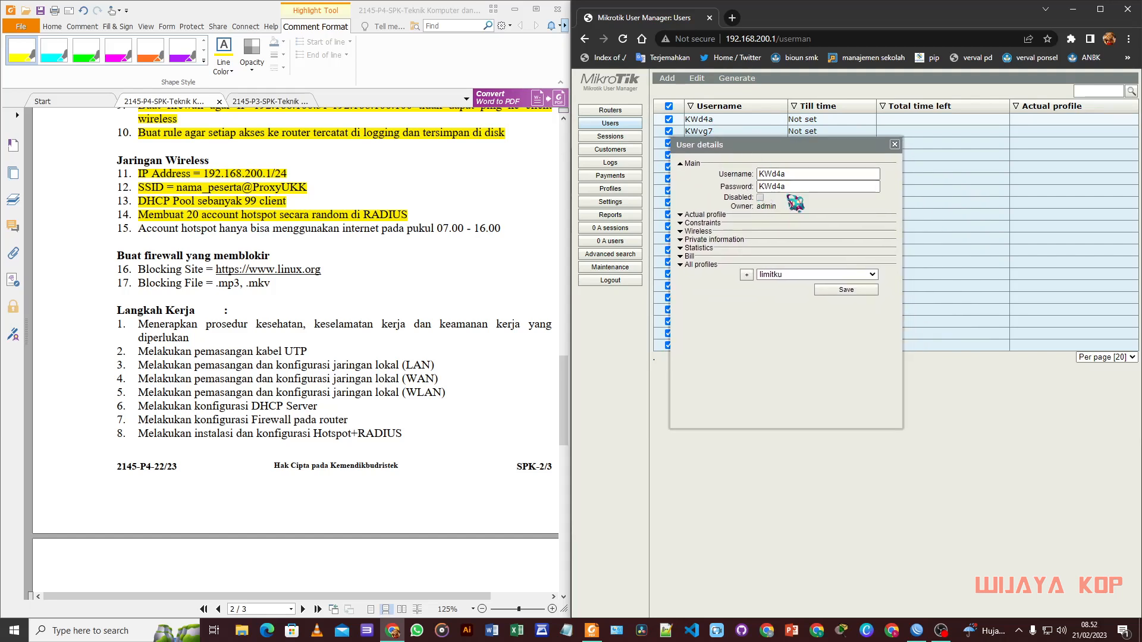
{"action": "left_click_drag", "start_coordinate": [805, 149], "coordinate": [824, 178]}
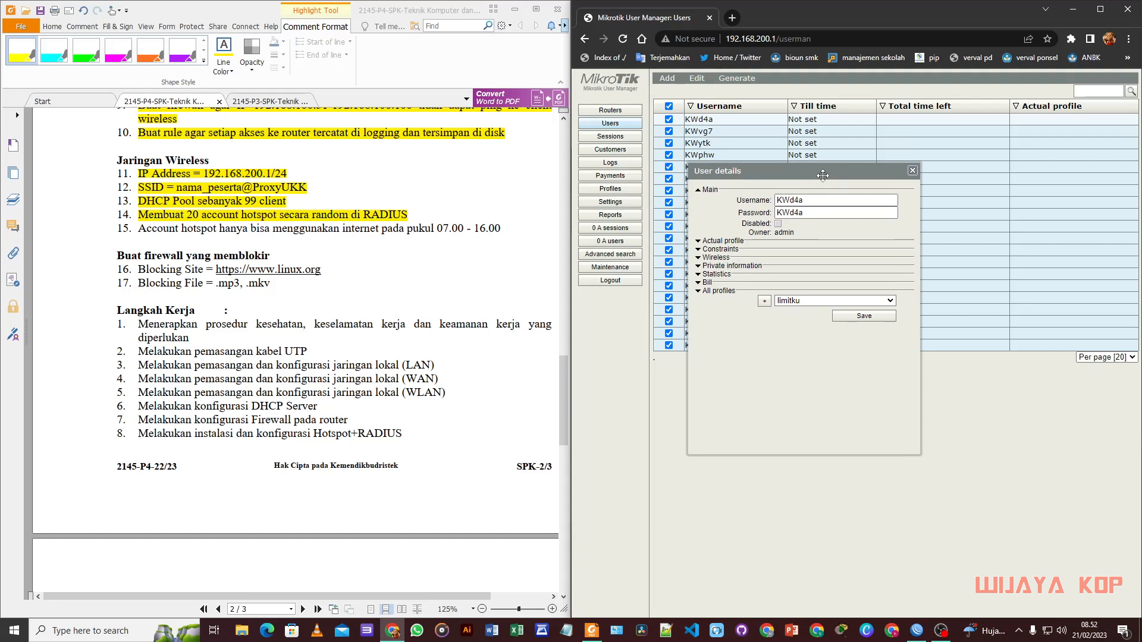
{"action": "left_click", "coordinate": [916, 179]}
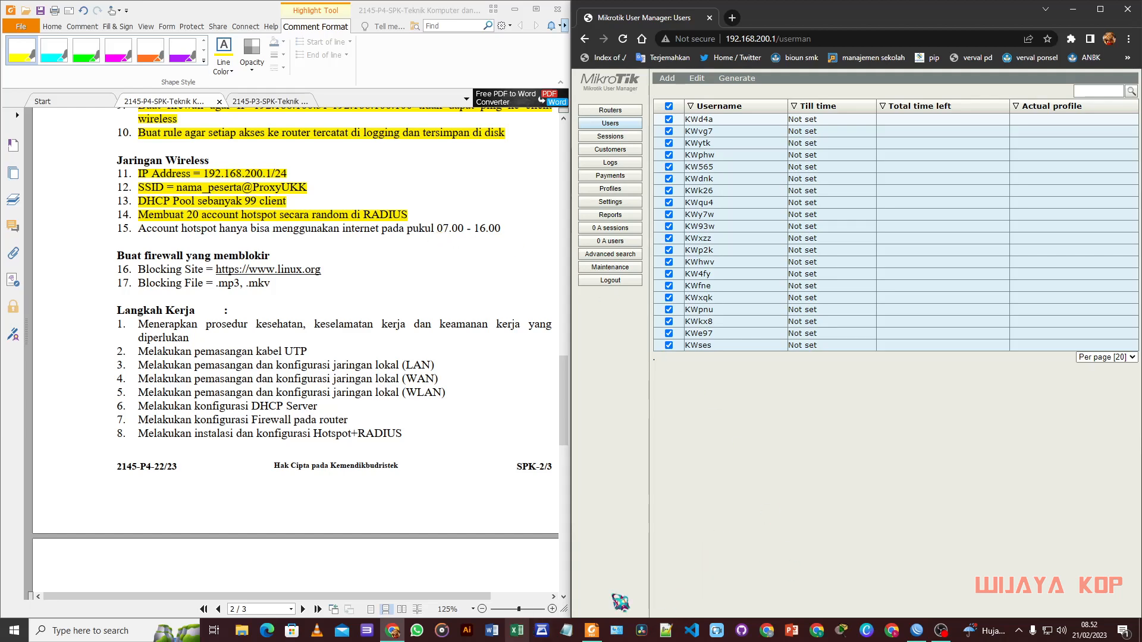
{"action": "left_click", "coordinate": [919, 631]}
Step: Reopen the hotspot RADIUS entry, move windows aside, and bring Firewall filter rules forward
{"action": "double_click", "coordinate": [794, 164]}
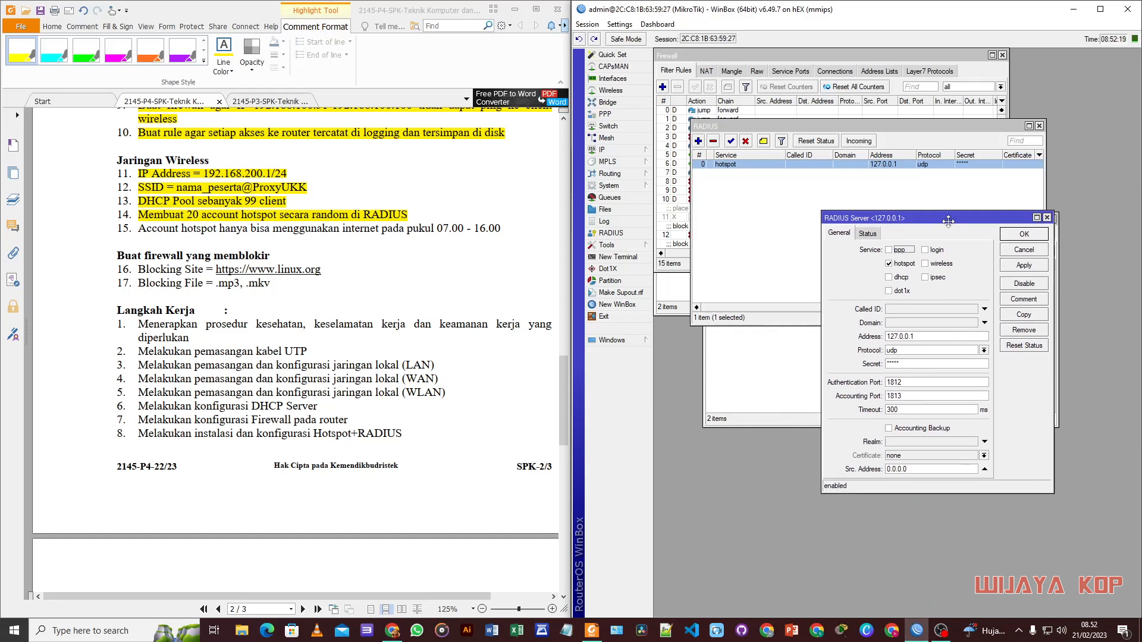
{"action": "left_click_drag", "start_coordinate": [898, 249], "coordinate": [855, 207]}
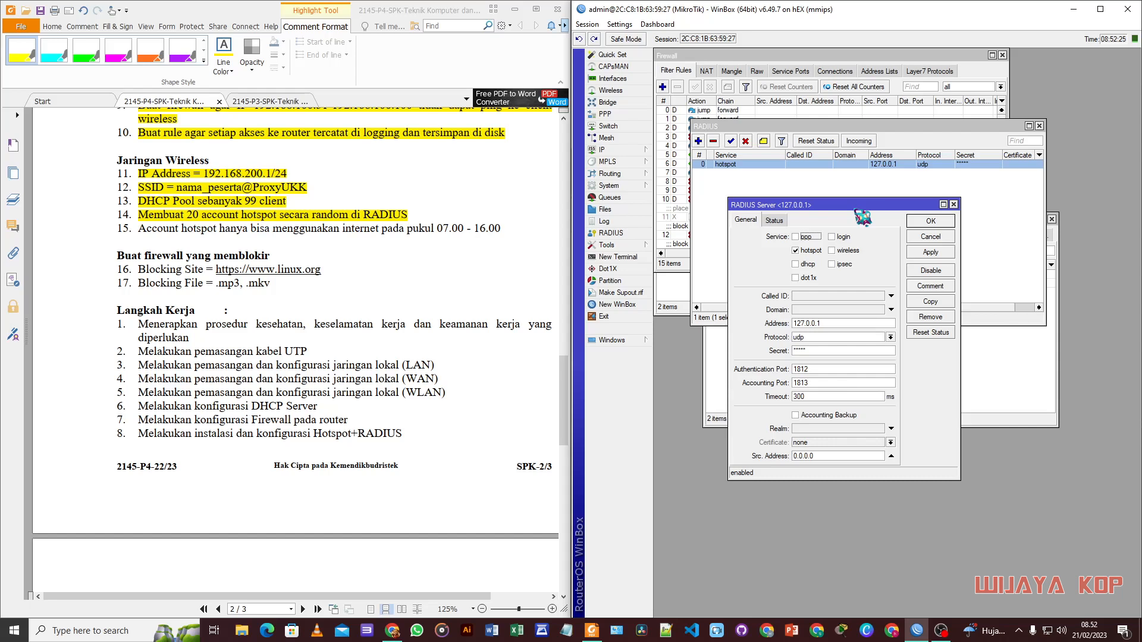
{"action": "left_click_drag", "start_coordinate": [763, 126], "coordinate": [825, 209]}
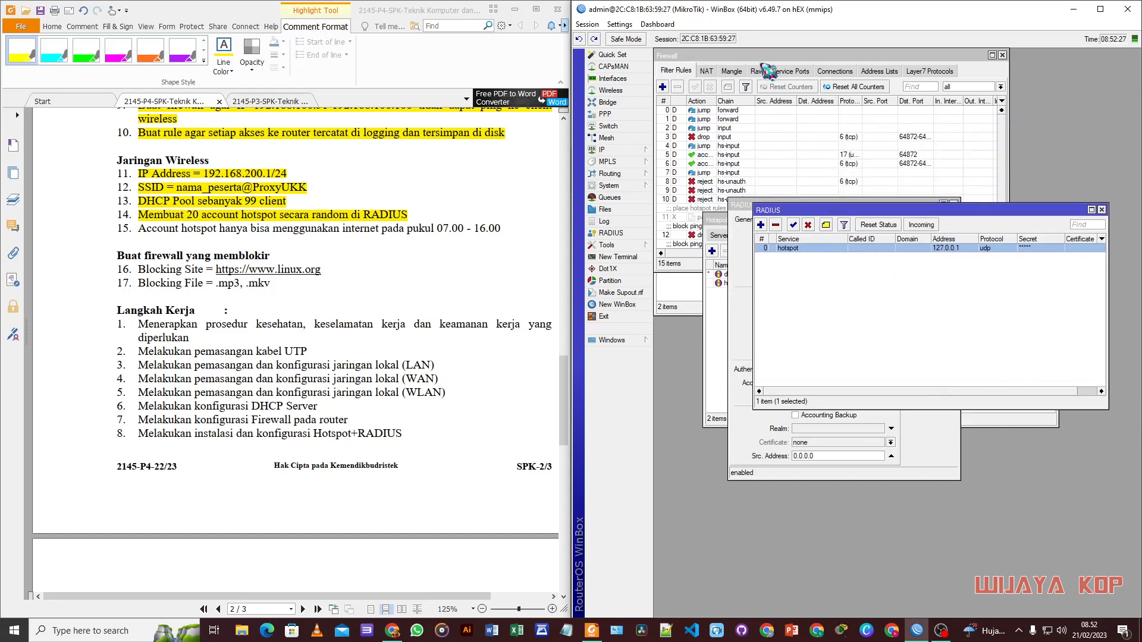
{"action": "left_click", "coordinate": [762, 57]}
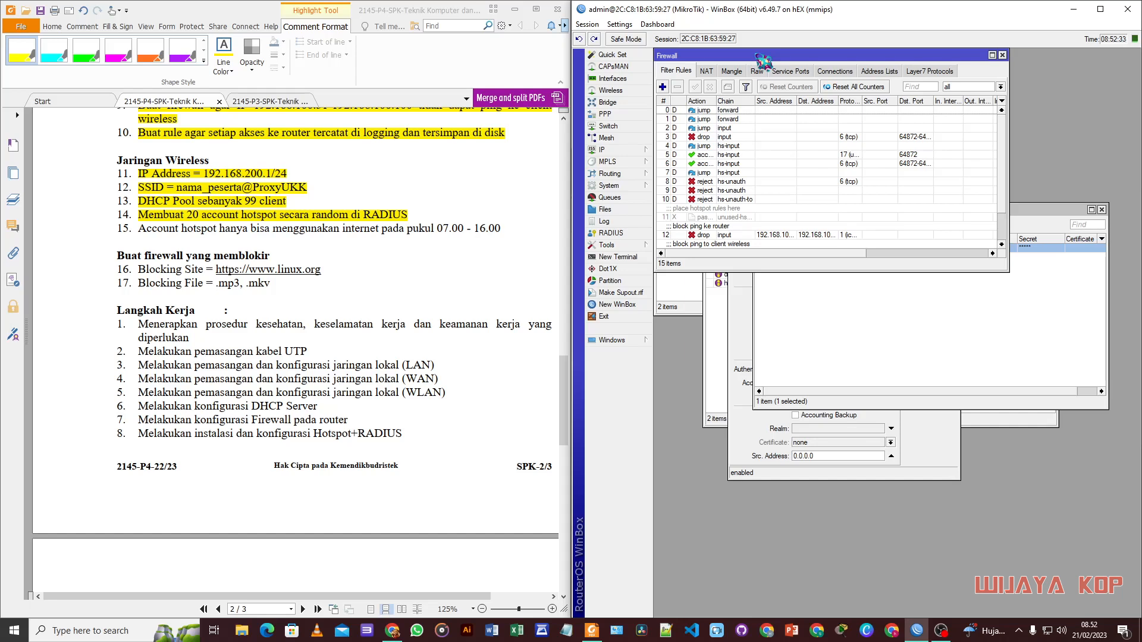
{"action": "left_click_drag", "start_coordinate": [766, 58], "coordinate": [750, 93]}
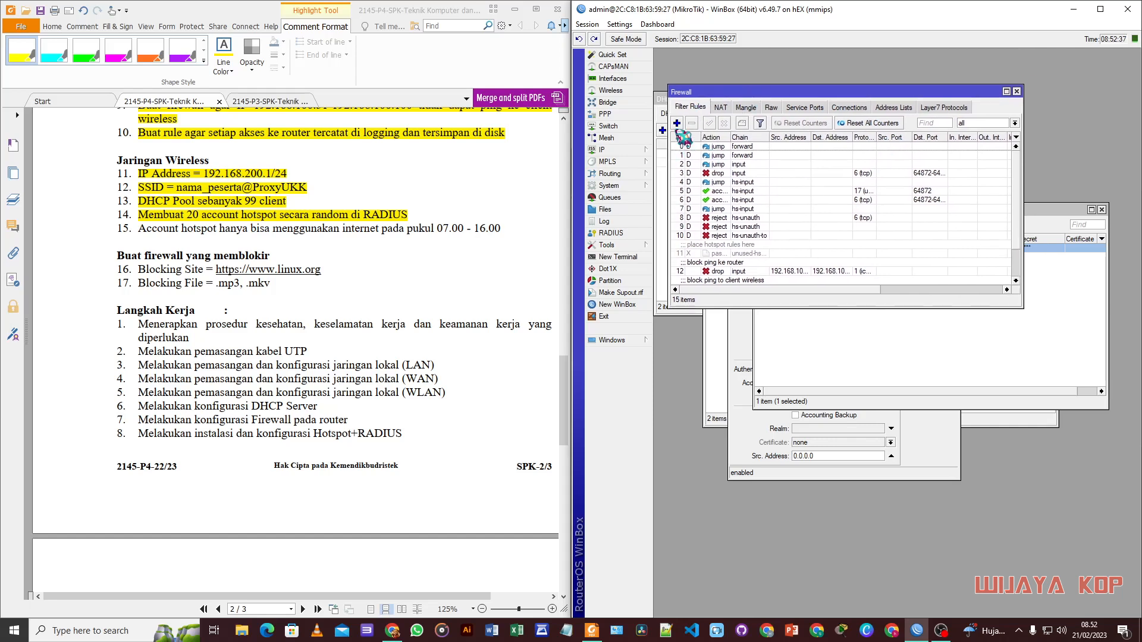
Step: Add a new forward-chain filter rule and start typing its source address
{"action": "left_click", "coordinate": [676, 123]}
{"action": "left_click_drag", "start_coordinate": [845, 125], "coordinate": [847, 130]}
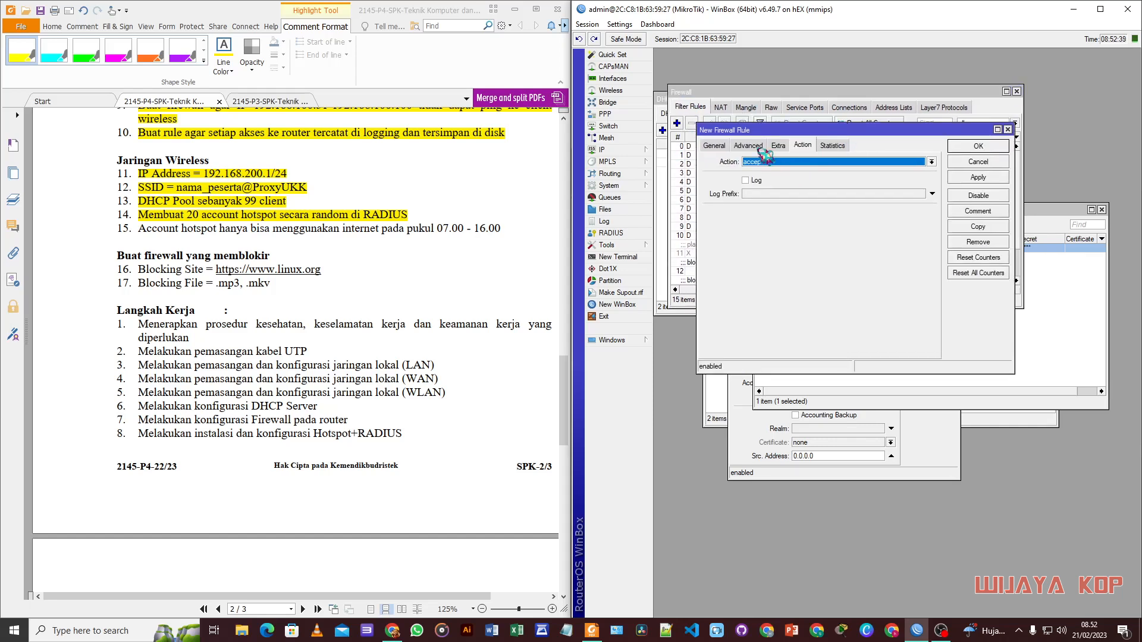
{"action": "left_click", "coordinate": [718, 146]}
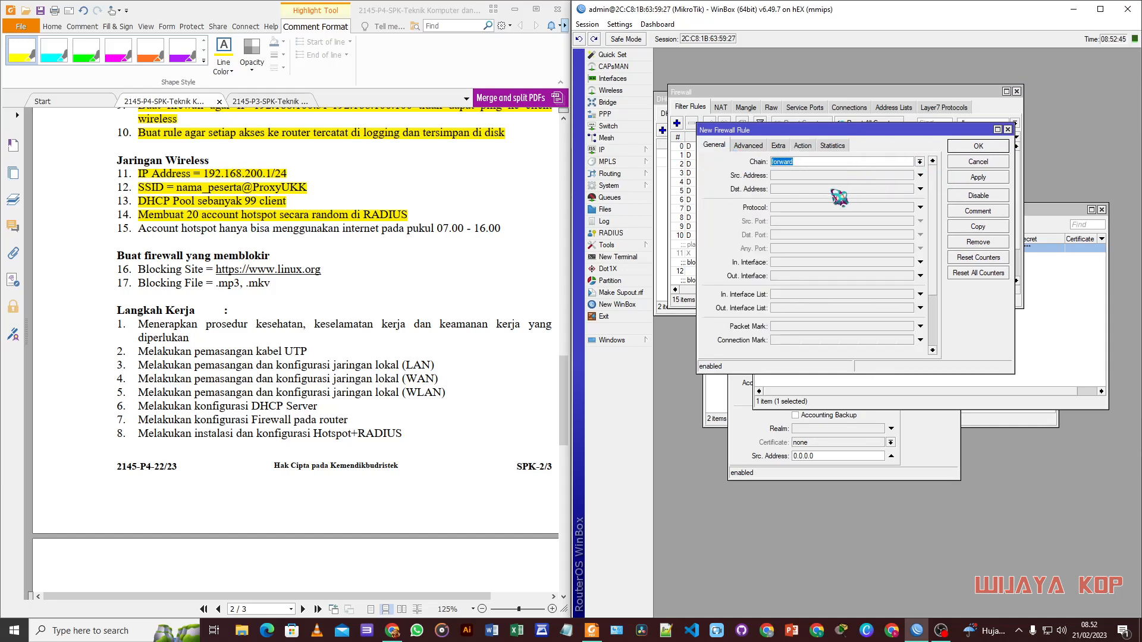
{"action": "left_click", "coordinate": [803, 176]}
{"action": "type", "text": "192.168.200.0/24"}
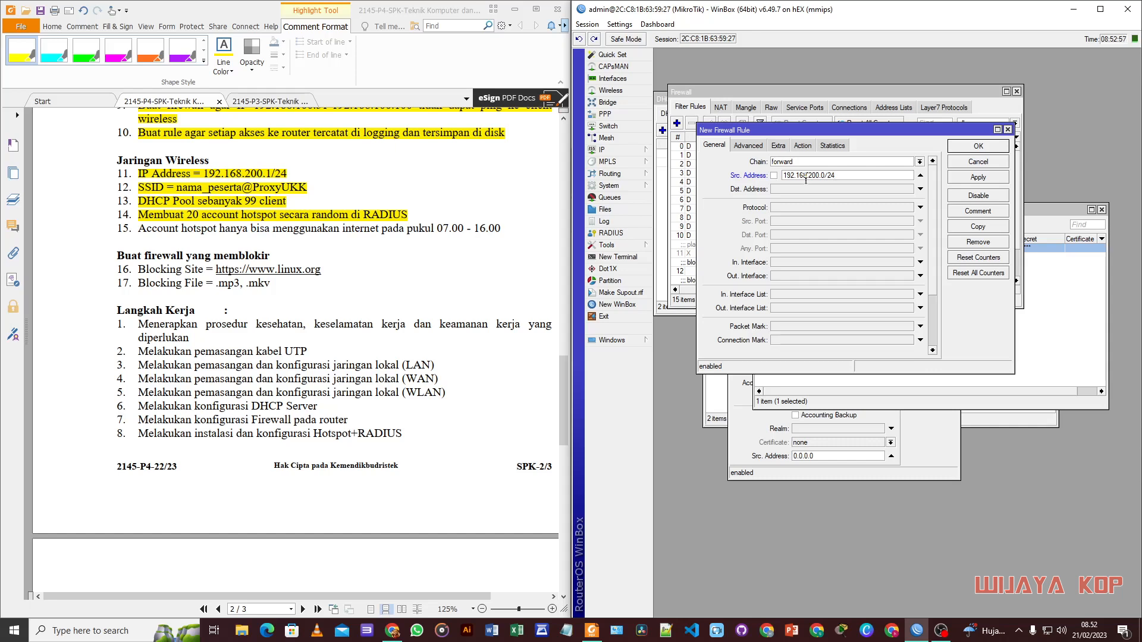
Step: Set the rule's Out. Interface to ether1 with a daily time window of 16:00:00 to 00:00:00
{"action": "left_click", "coordinate": [813, 276]}
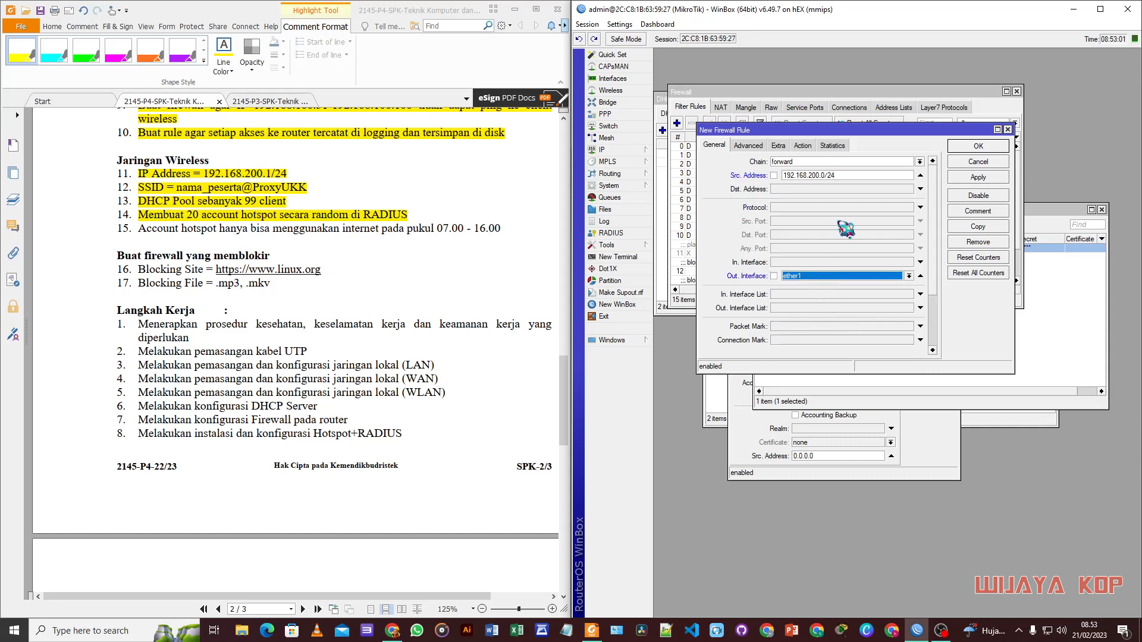
{"action": "left_click", "coordinate": [778, 145]}
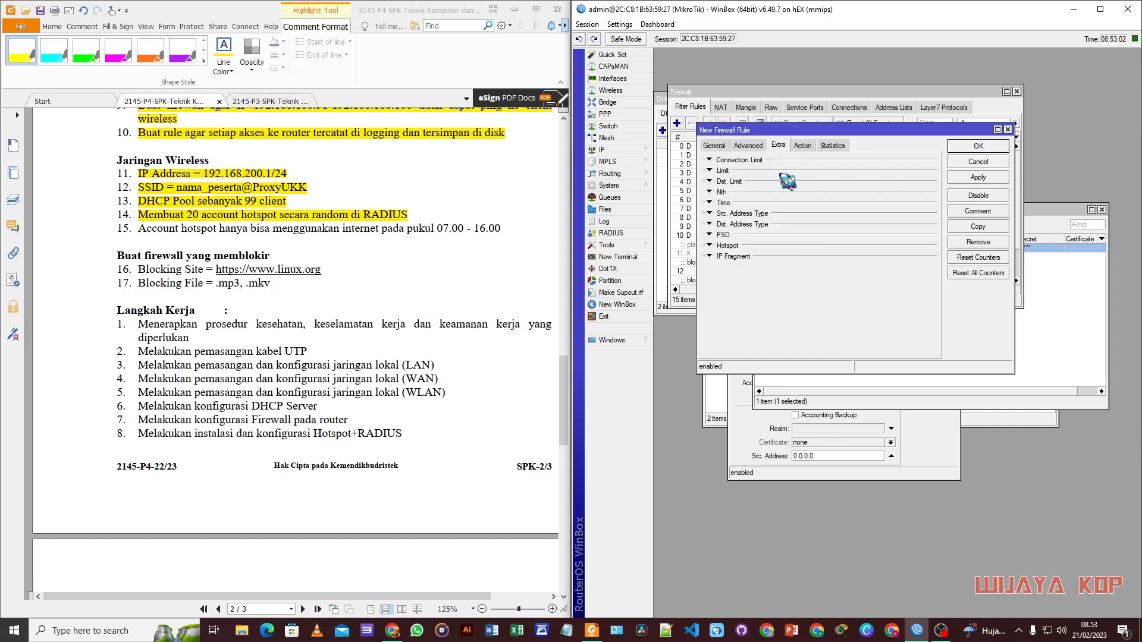
{"action": "left_click", "coordinate": [711, 204]}
{"action": "left_click", "coordinate": [766, 216]}
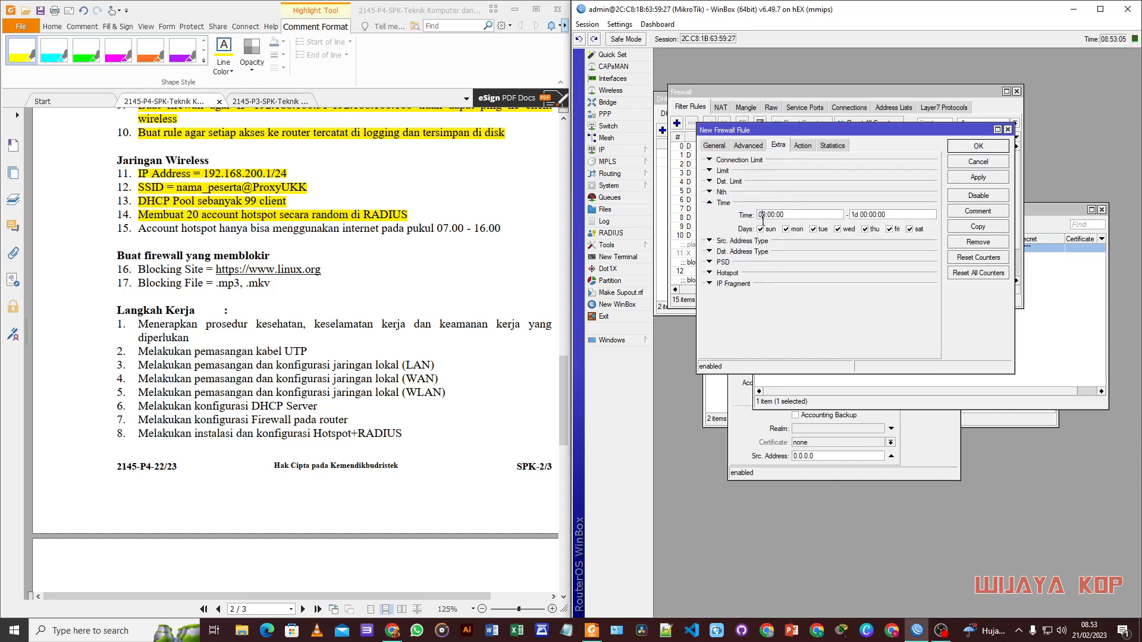
{"action": "left_click_drag", "start_coordinate": [765, 216], "coordinate": [749, 216]}
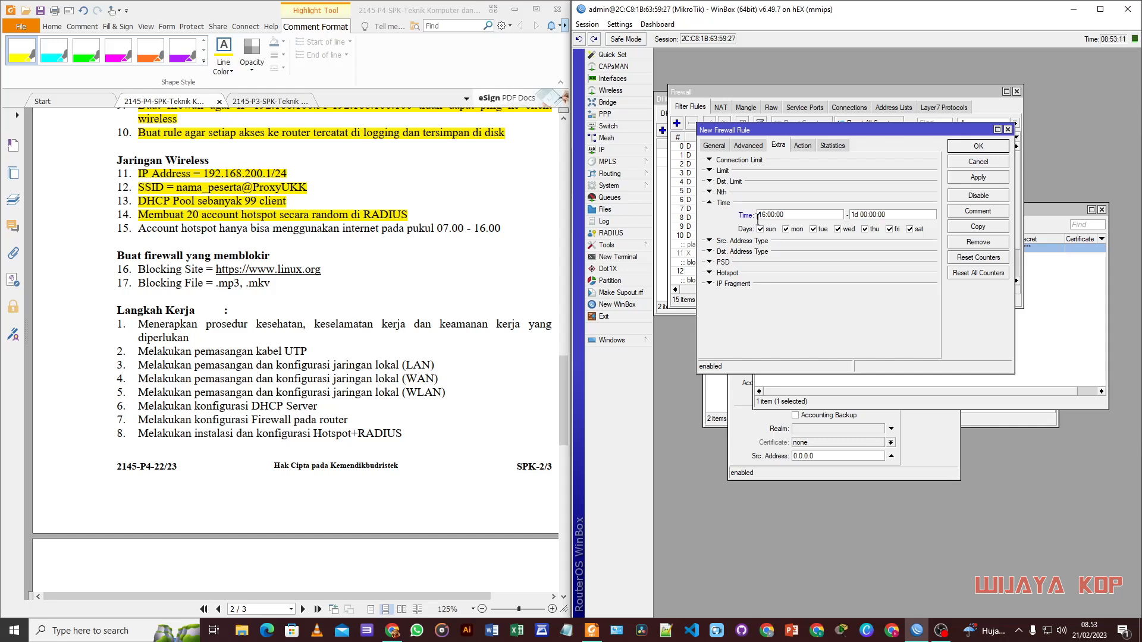
{"action": "left_click_drag", "start_coordinate": [860, 216], "coordinate": [834, 219]}
{"action": "key", "text": "BackSpace"}
Step: Set the rule's action to drop and save it
{"action": "left_click", "coordinate": [804, 146]}
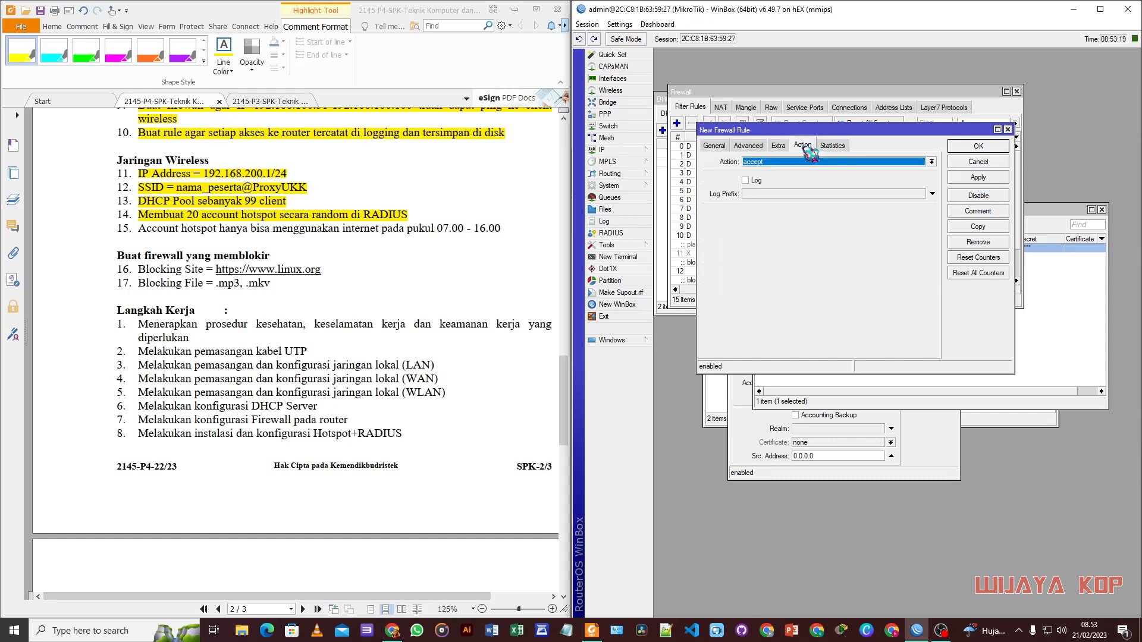
{"action": "left_click", "coordinate": [786, 162]}
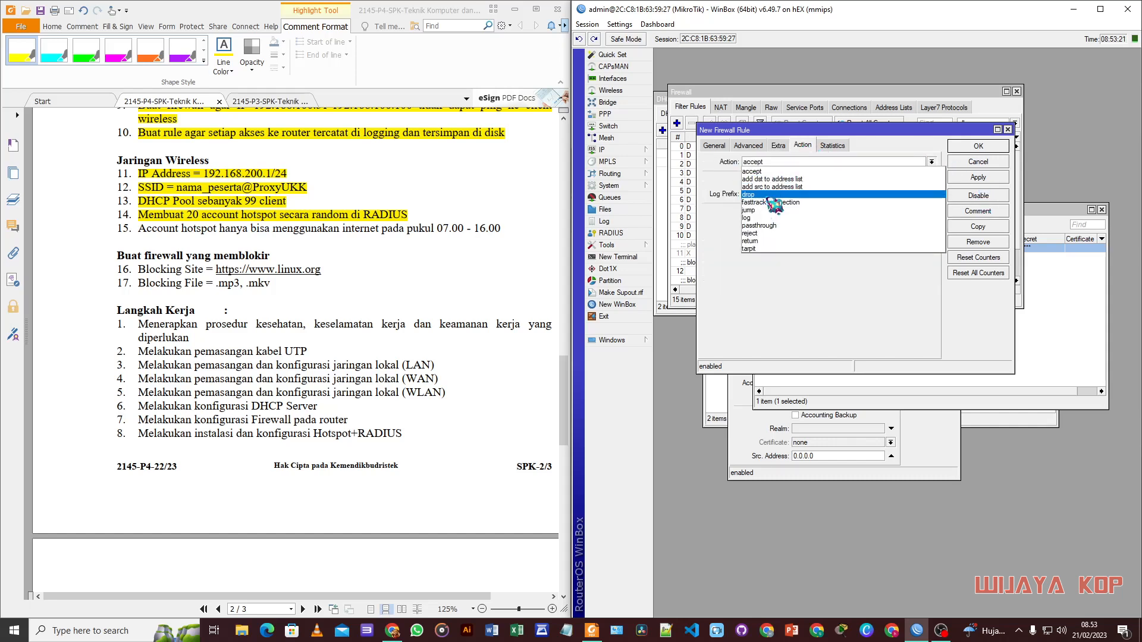
{"action": "left_click", "coordinate": [770, 195]}
{"action": "left_click", "coordinate": [980, 149]}
{"action": "scroll", "coordinate": [805, 273], "scroll_direction": "down", "scroll_amount": 3}
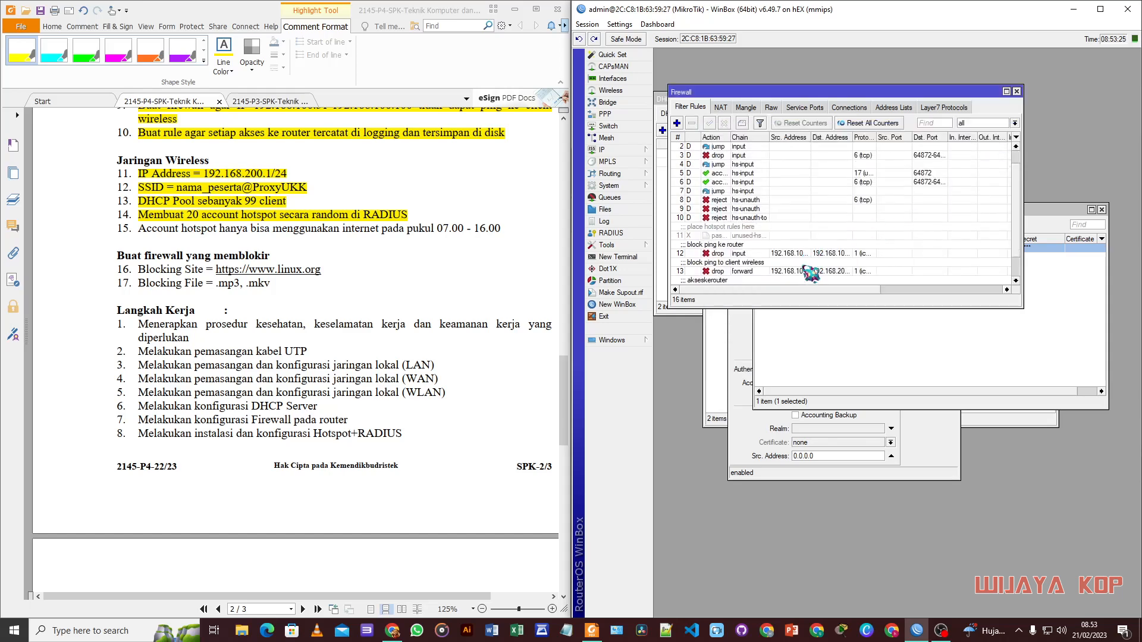
Step: Select the new time-based drop rule and close the RADIUS server list
{"action": "left_click", "coordinate": [774, 280]}
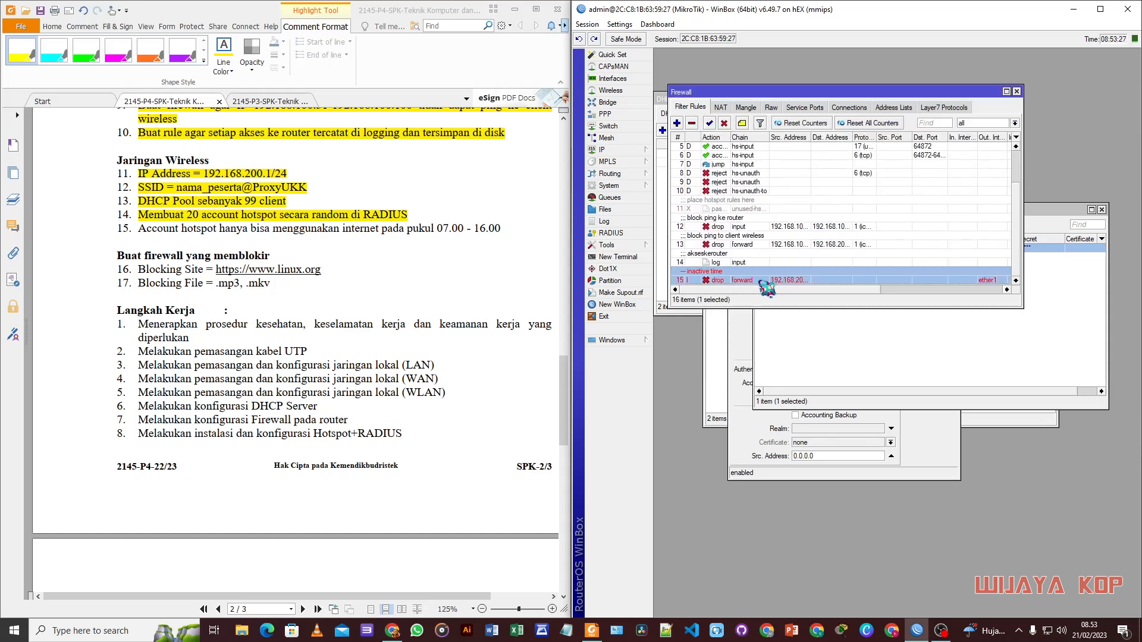
{"action": "left_click", "coordinate": [907, 322]}
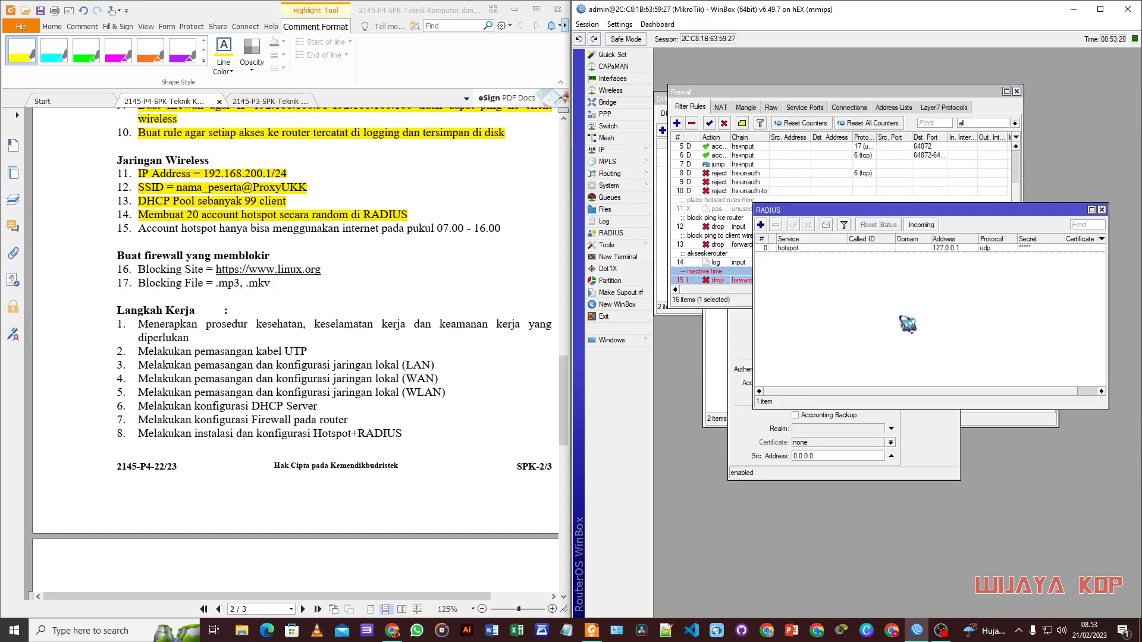
{"action": "left_click", "coordinate": [1101, 210]}
Step: Highlight item 15, the hotspot-hours requirement, in the PDF task sheet
{"action": "left_click_drag", "start_coordinate": [136, 230], "coordinate": [502, 229]}
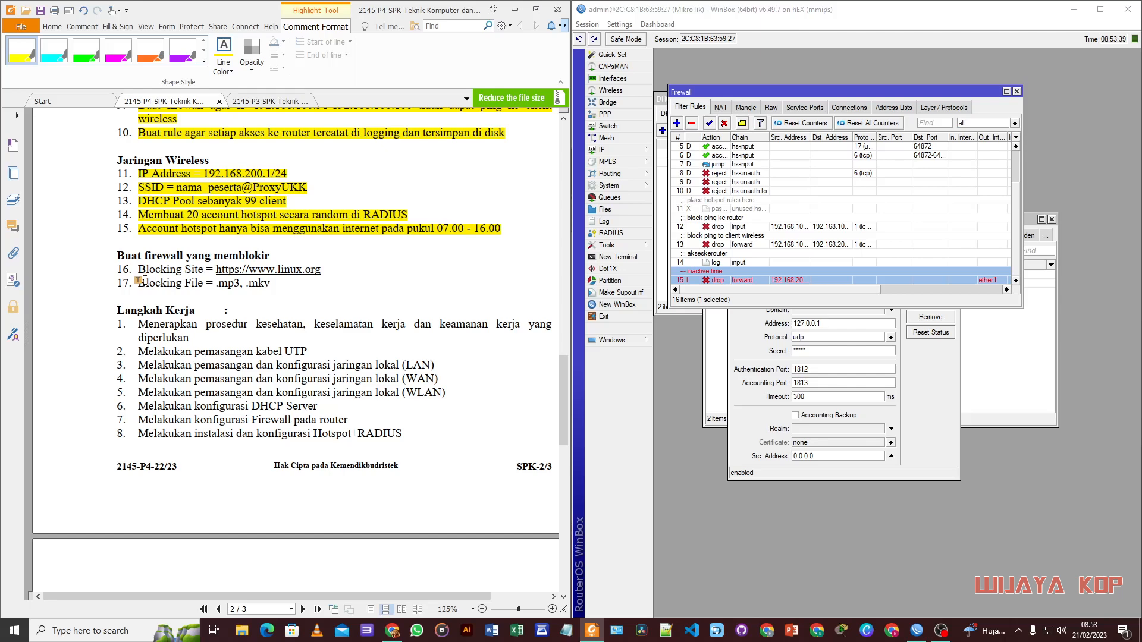
{"action": "scroll", "coordinate": [210, 300], "scroll_direction": "up", "scroll_amount": 10}
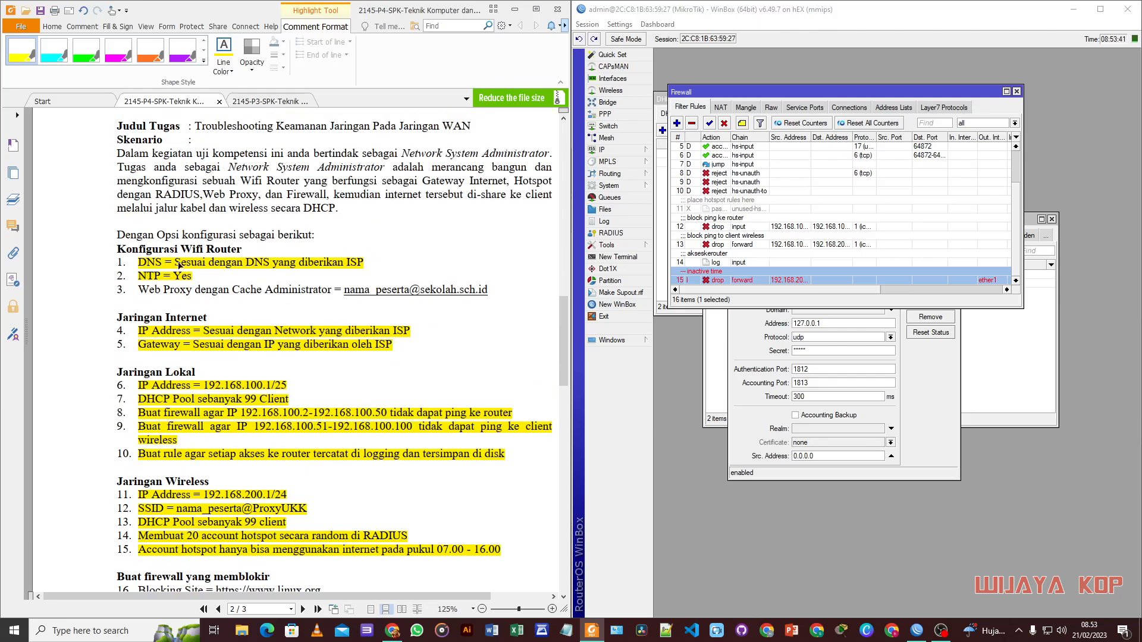
{"action": "scroll", "coordinate": [145, 295], "scroll_direction": "down", "scroll_amount": 2}
{"action": "scroll", "coordinate": [197, 289], "scroll_direction": "down", "scroll_amount": 2}
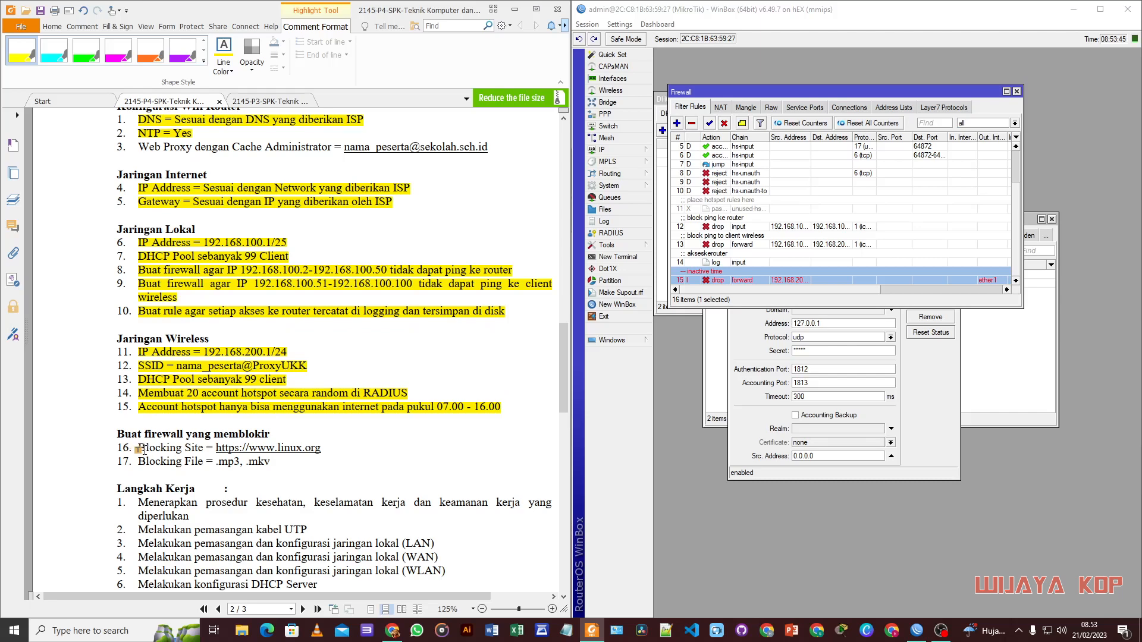
{"action": "scroll", "coordinate": [153, 455], "scroll_direction": "up", "scroll_amount": 3}
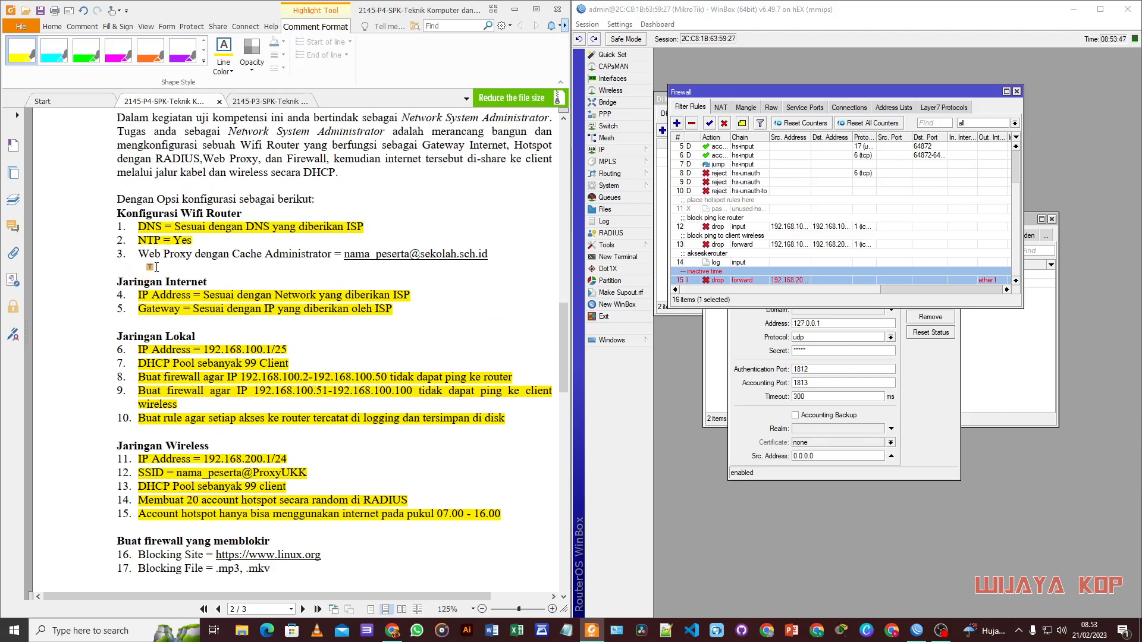
Step: Enable the Web Proxy, enter the cache administrator e-mail address, and turn on Cache On Disk
{"action": "left_click", "coordinate": [616, 151]}
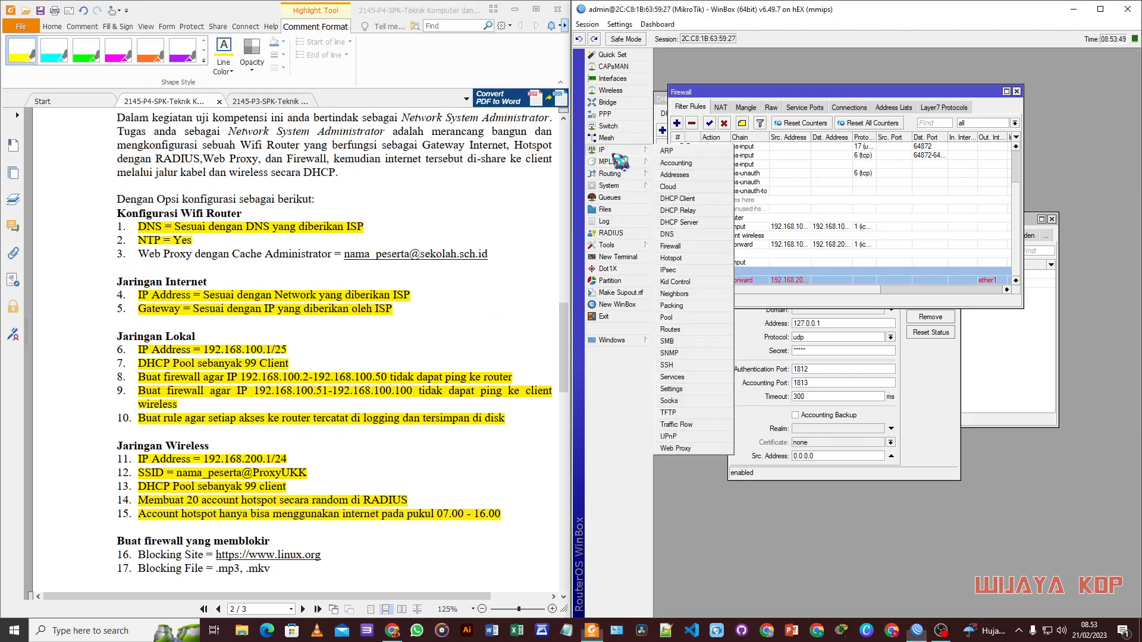
{"action": "left_click", "coordinate": [684, 448]}
{"action": "left_click_drag", "start_coordinate": [886, 57], "coordinate": [884, 90]}
{"action": "left_click", "coordinate": [806, 123]}
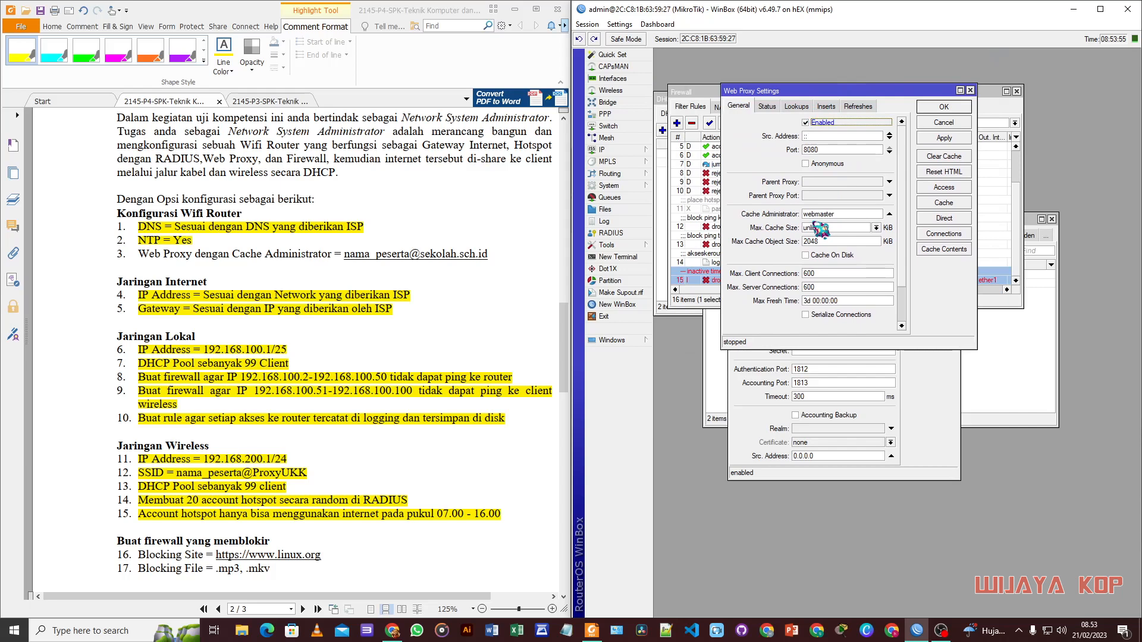
{"action": "double_click", "coordinate": [838, 215]}
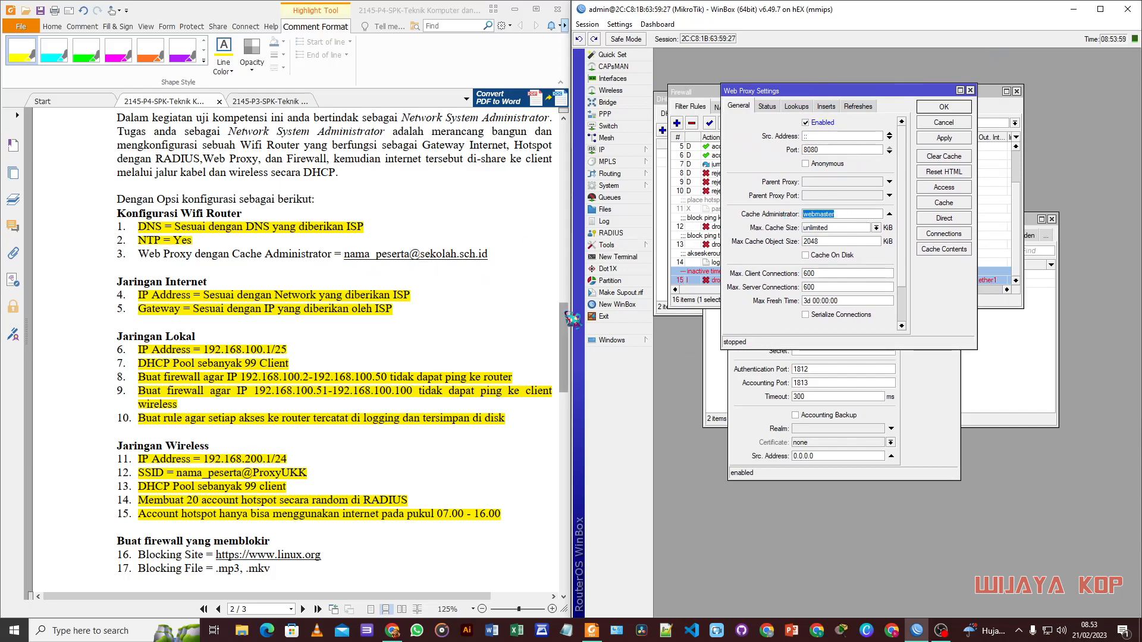
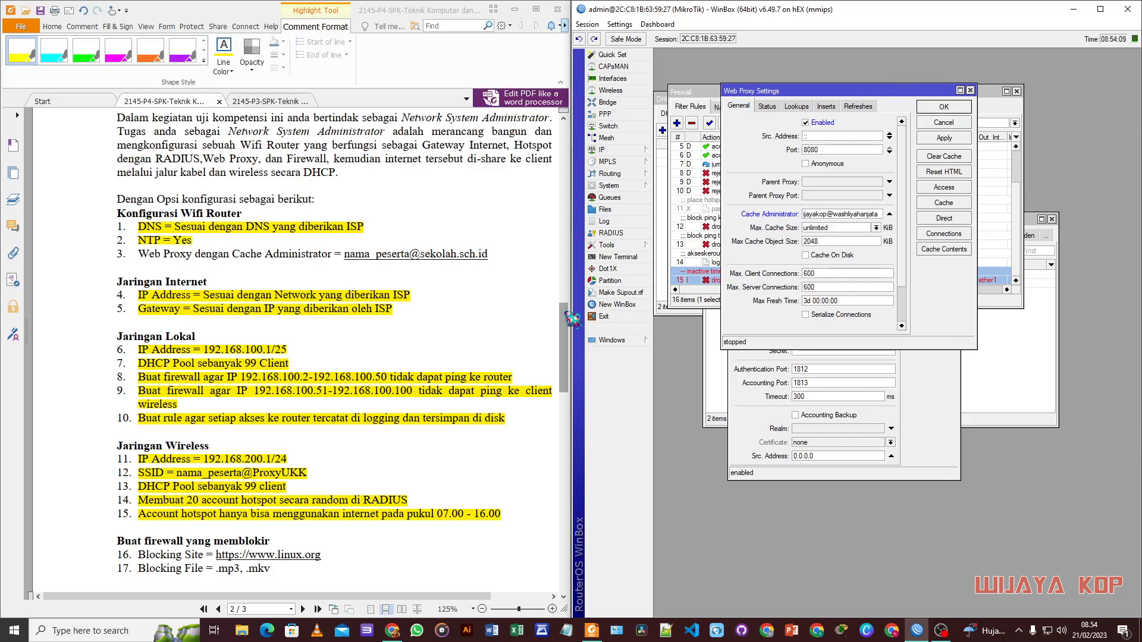
{"action": "left_click", "coordinate": [833, 255]}
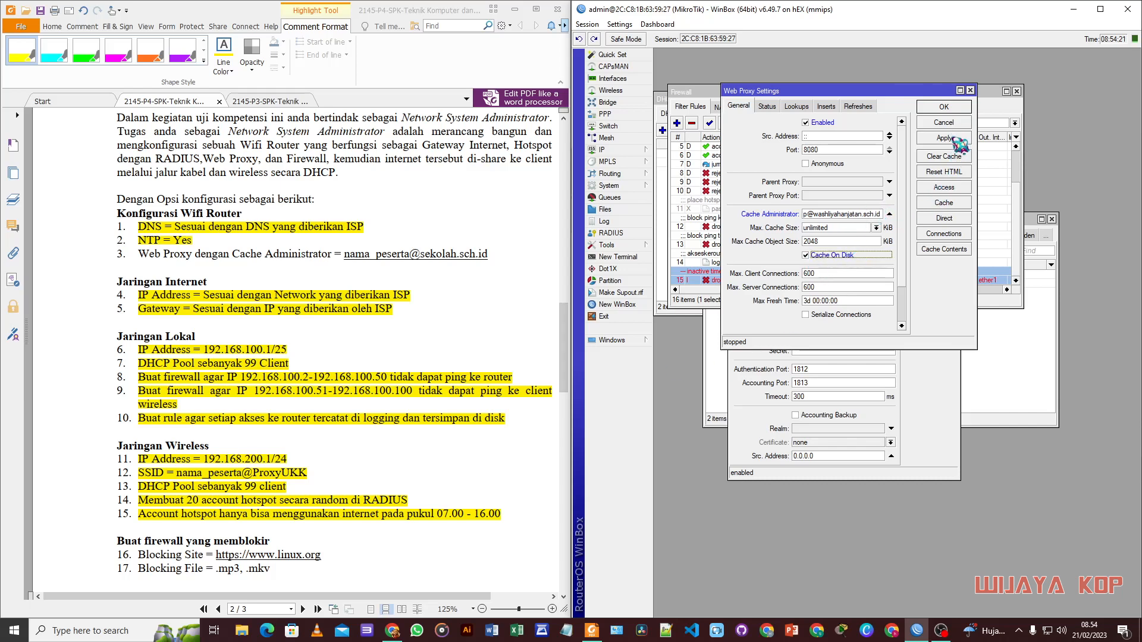
{"action": "left_click", "coordinate": [952, 108]}
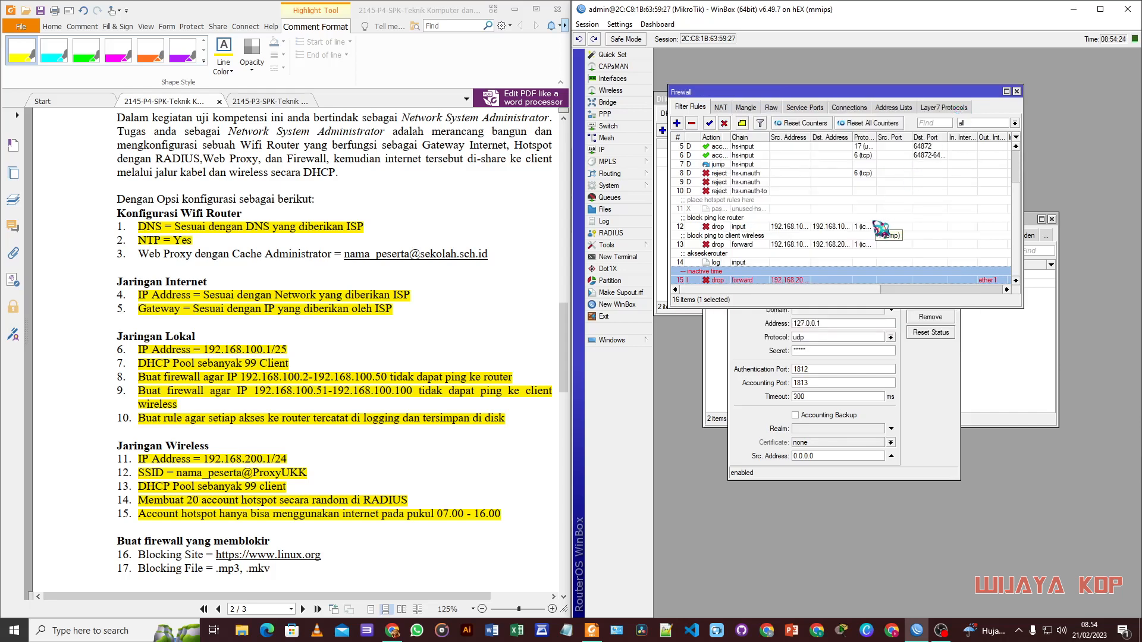
Step: Highlight the web proxy requirement in the task sheet and show the firewall's NAT rules
{"action": "left_click_drag", "start_coordinate": [138, 256], "coordinate": [489, 256]}
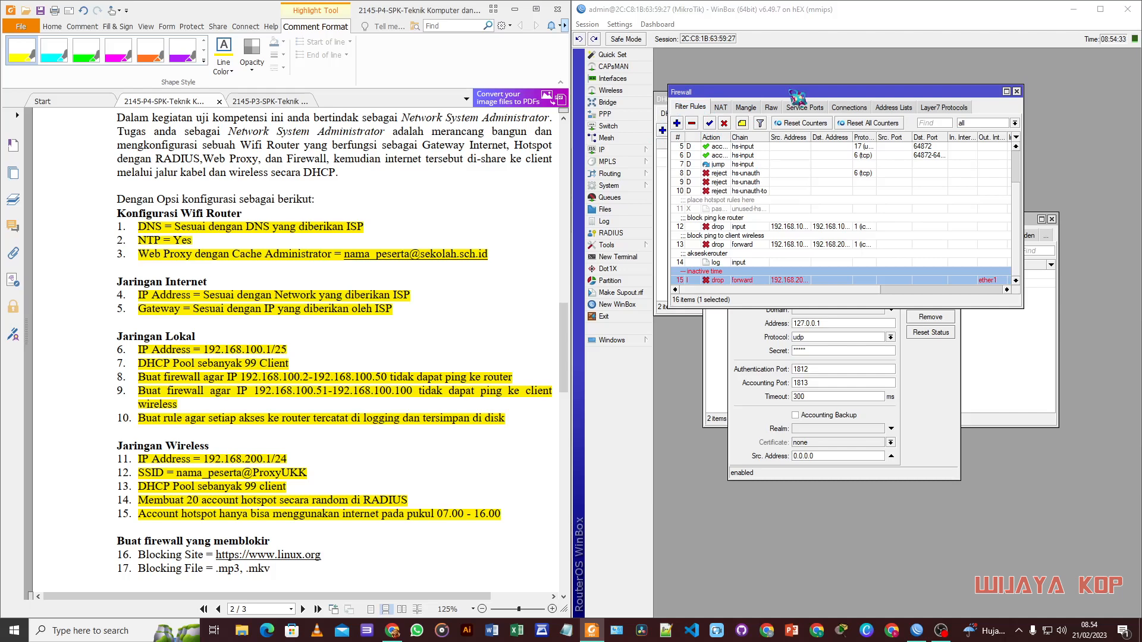
{"action": "left_click_drag", "start_coordinate": [793, 93], "coordinate": [805, 90]}
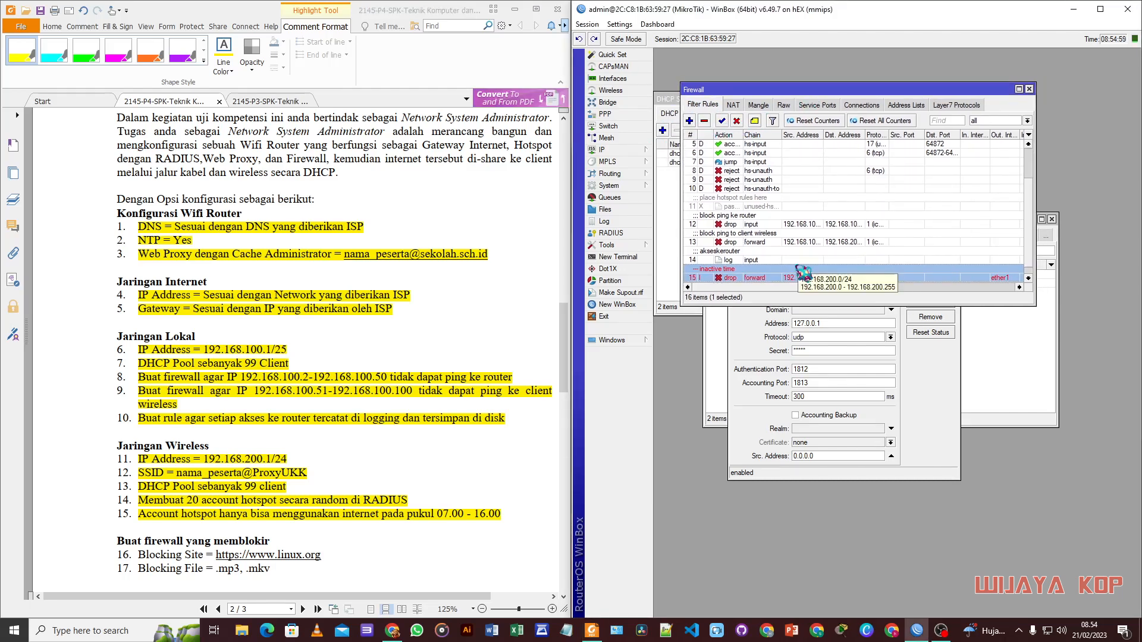
{"action": "mouse_move", "coordinate": [739, 82]}
{"action": "left_mouse_down"}
{"action": "mouse_move", "coordinate": [740, 97]}
{"action": "mouse_move", "coordinate": [740, 83]}
{"action": "left_mouse_up"}
{"action": "left_click", "coordinate": [734, 104]}
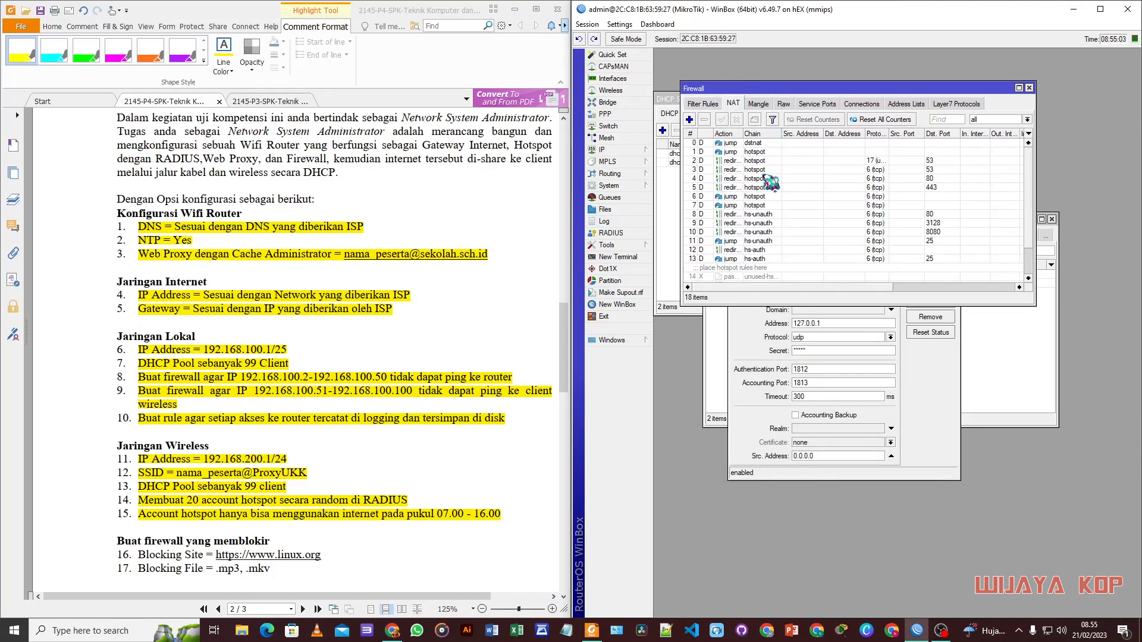
Step: Start a new dstnat NAT rule matching TCP destination port 80
{"action": "left_click", "coordinate": [690, 119]}
{"action": "left_click_drag", "start_coordinate": [779, 82], "coordinate": [833, 94]}
{"action": "left_click", "coordinate": [725, 110]}
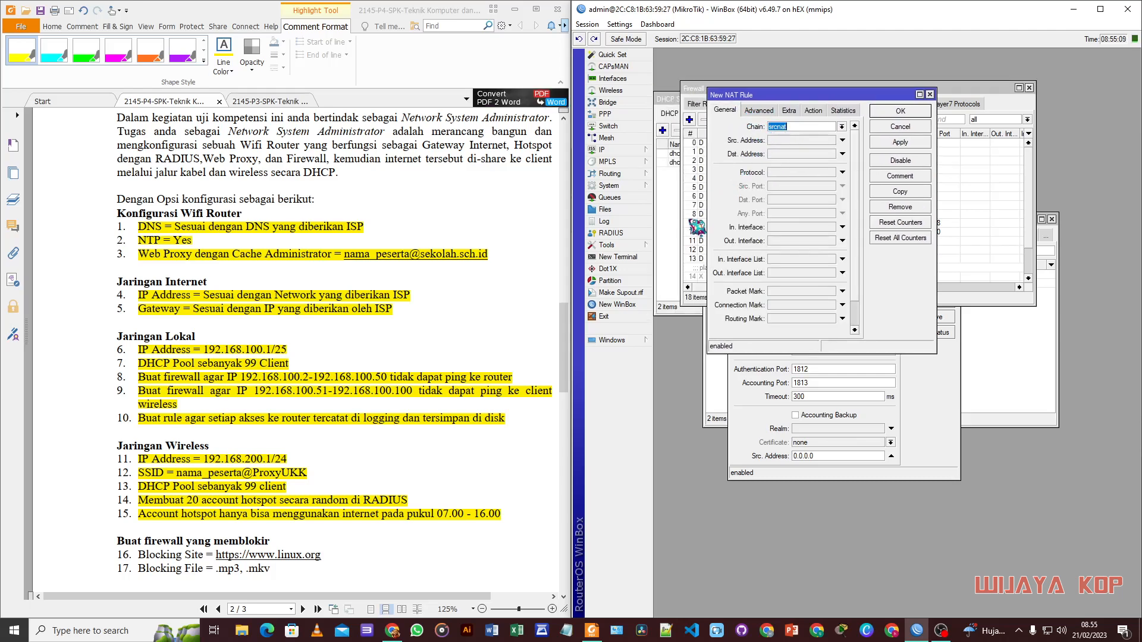
{"action": "left_click", "coordinate": [842, 126]}
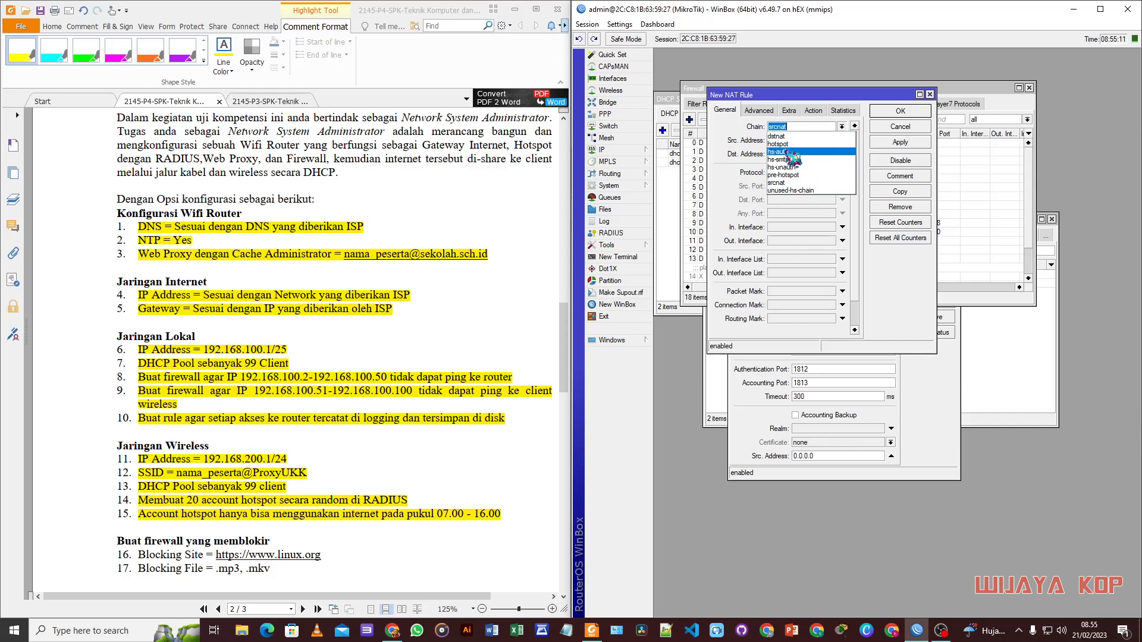
{"action": "left_click", "coordinate": [777, 136]}
{"action": "left_click", "coordinate": [776, 172]}
{"action": "left_click", "coordinate": [786, 200]}
{"action": "type", "text": "85"}
{"action": "key", "text": "BackSpace"}
{"action": "type", "text": "0"}
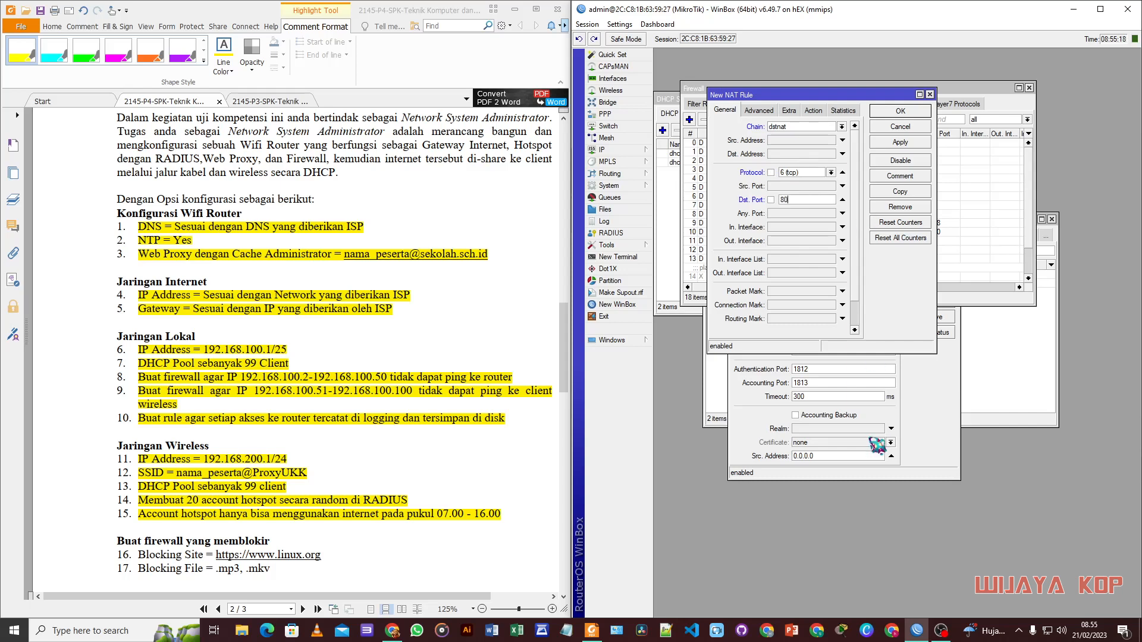
Step: Make the NAT rule redirect to port 8080 and save it
{"action": "left_click", "coordinate": [813, 110]}
{"action": "left_click", "coordinate": [809, 127]}
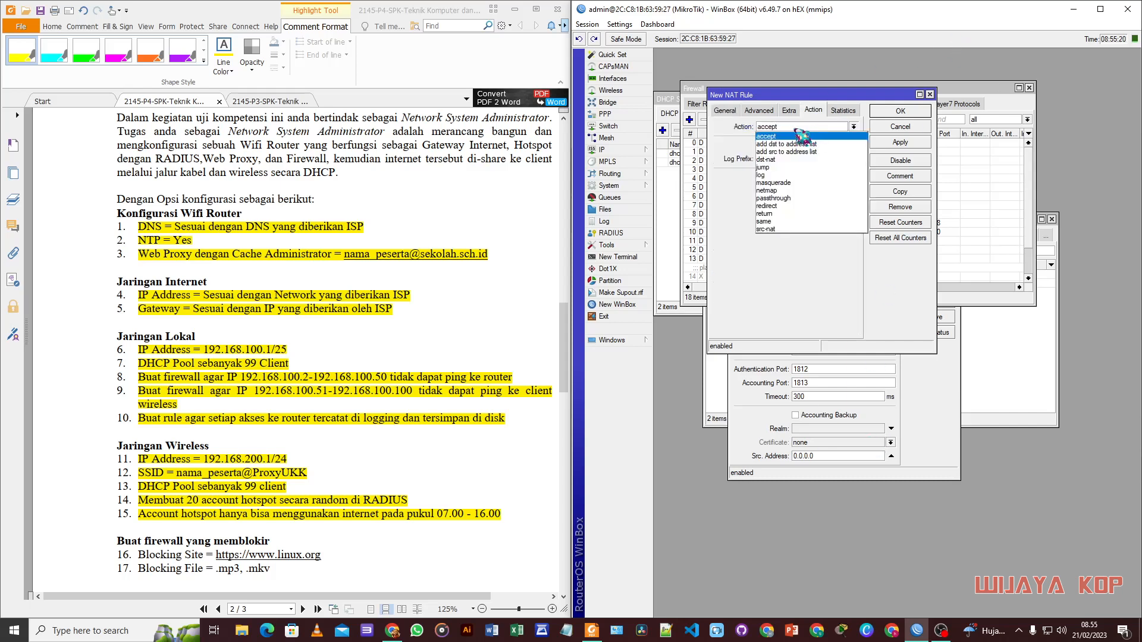
{"action": "left_click", "coordinate": [773, 206]}
{"action": "left_click", "coordinate": [796, 178]}
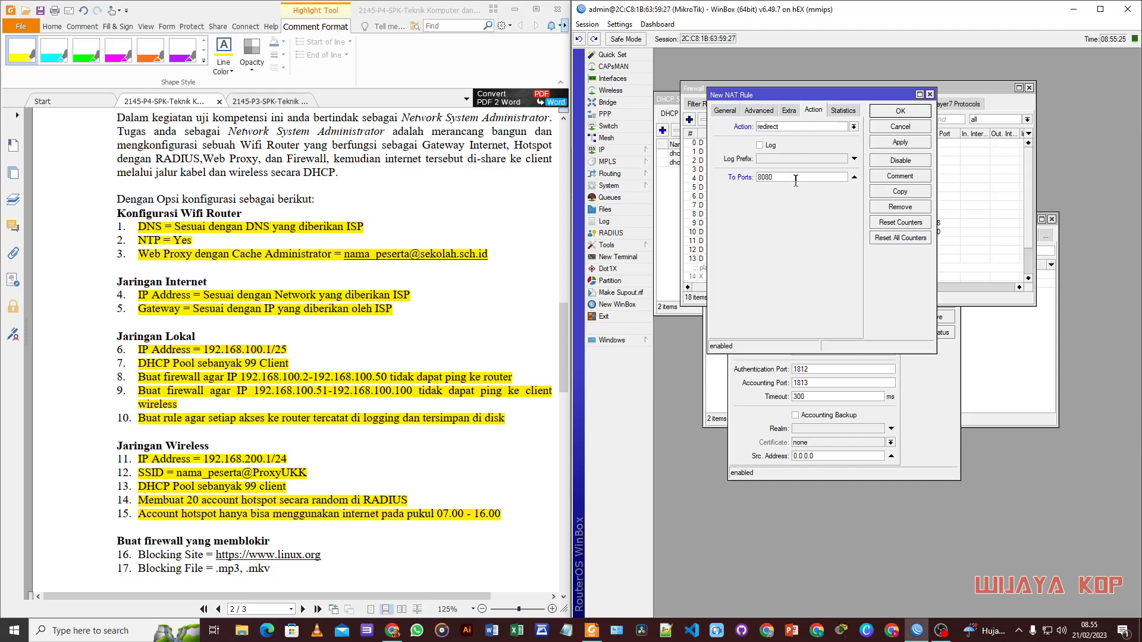
{"action": "left_click", "coordinate": [904, 111]}
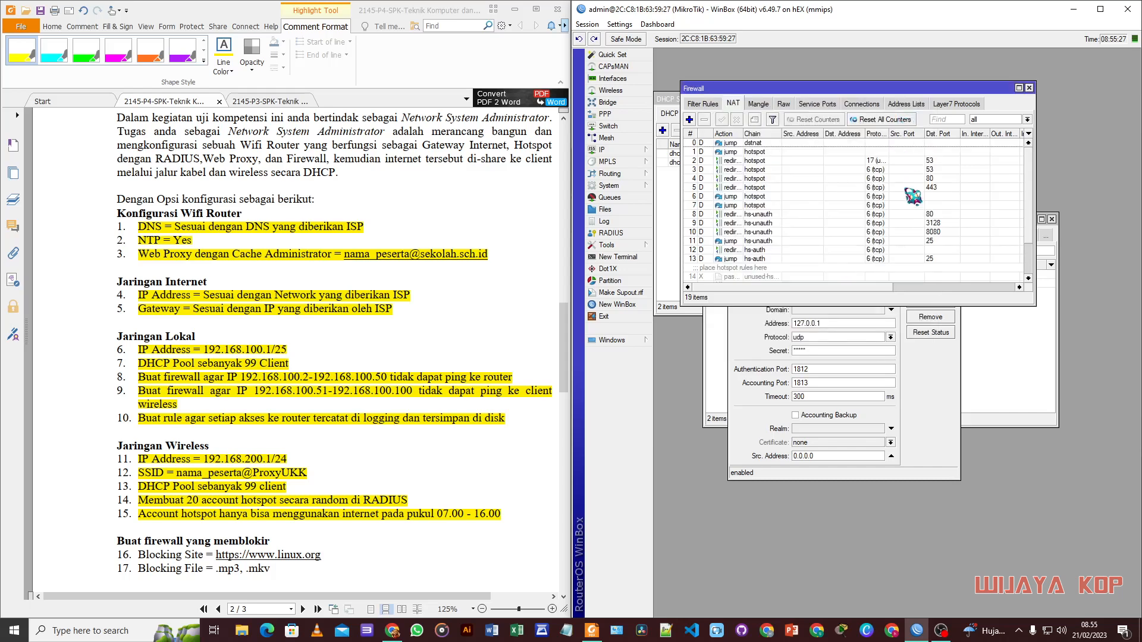
{"action": "left_click_drag", "start_coordinate": [823, 85], "coordinate": [827, 93]}
{"action": "scroll", "coordinate": [314, 304], "scroll_direction": "down", "scroll_amount": 5}
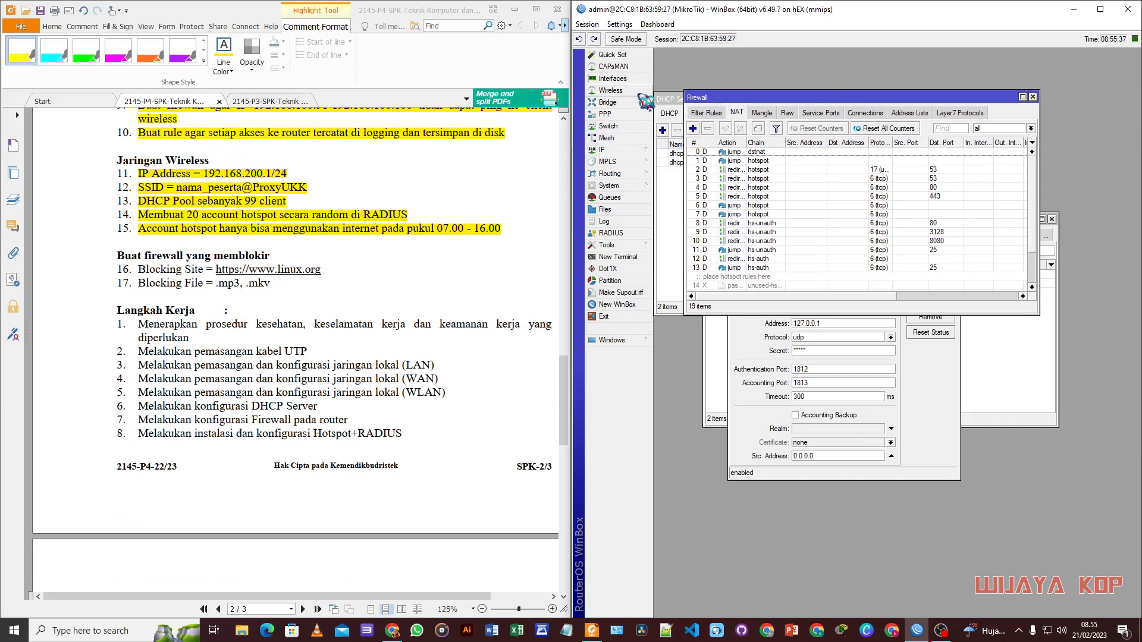
Step: Open the Web Proxy access rules list
{"action": "left_click", "coordinate": [637, 150]}
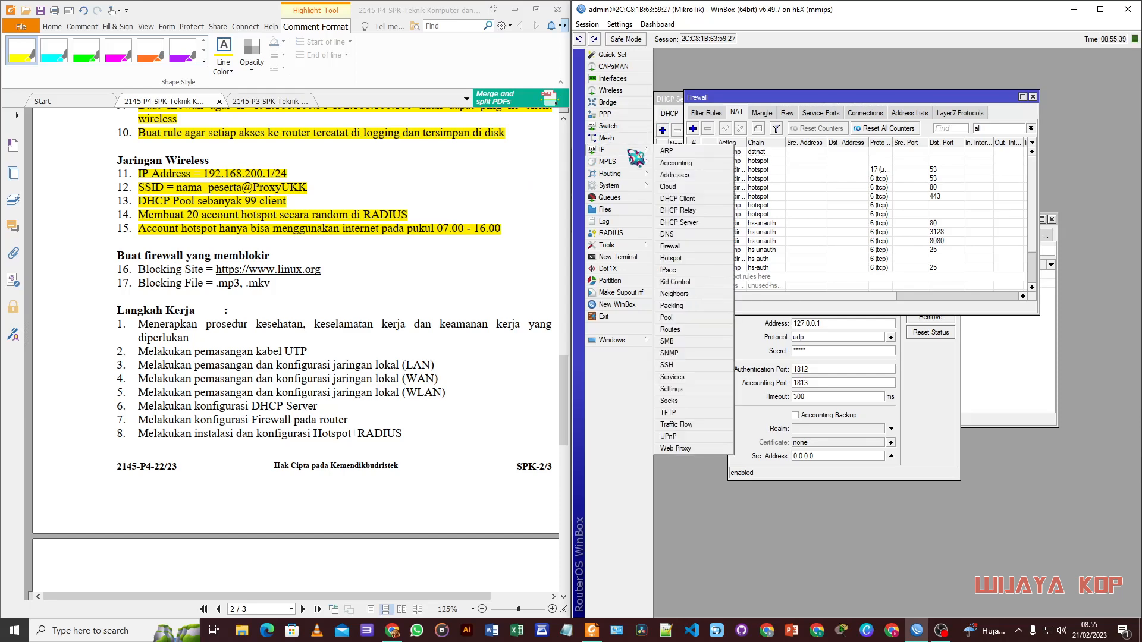
{"action": "left_click", "coordinate": [678, 450]}
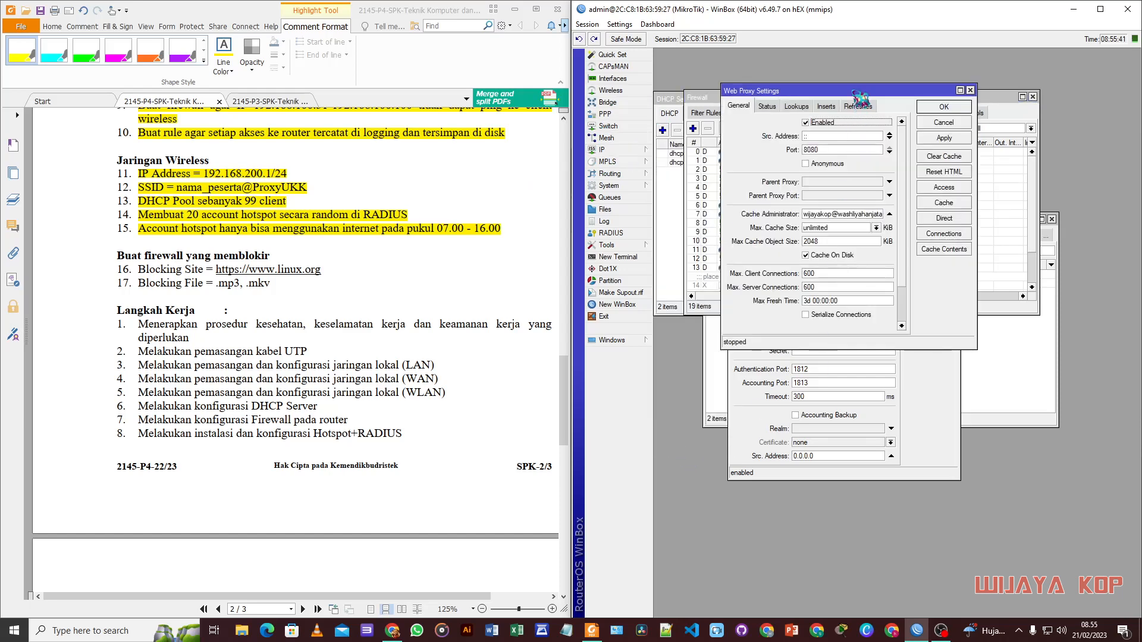
{"action": "left_click_drag", "start_coordinate": [852, 90], "coordinate": [839, 98]}
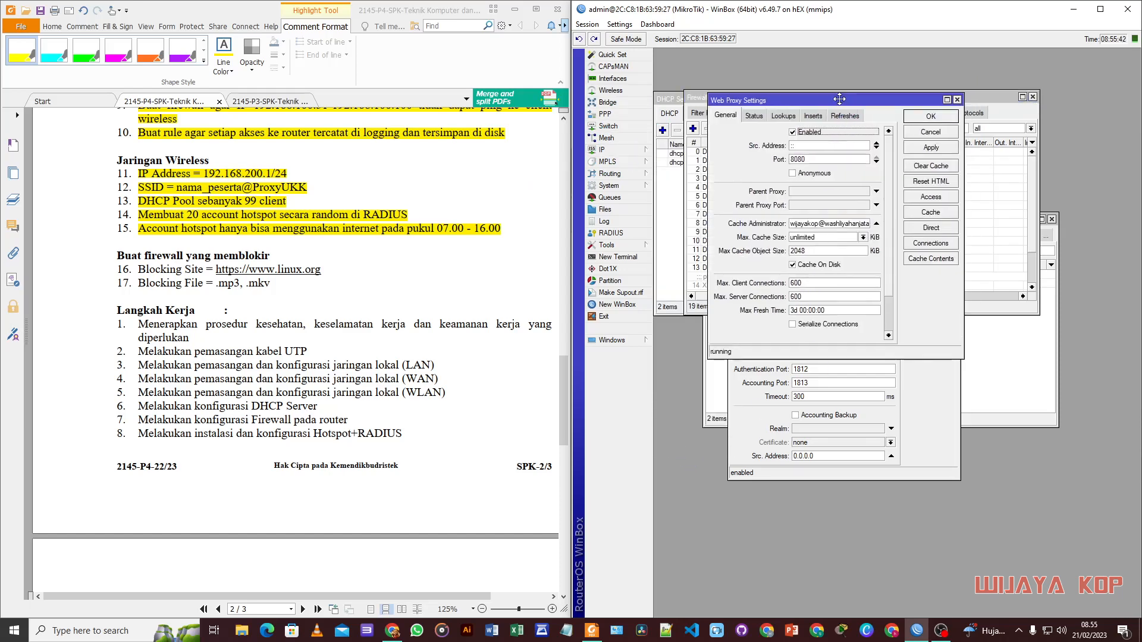
{"action": "left_click", "coordinate": [930, 197]}
{"action": "left_click_drag", "start_coordinate": [859, 94], "coordinate": [896, 123]}
Step: Add a deny access rule for Dst. Host *linux* on Dst. Port 80
{"action": "left_click", "coordinate": [697, 136]}
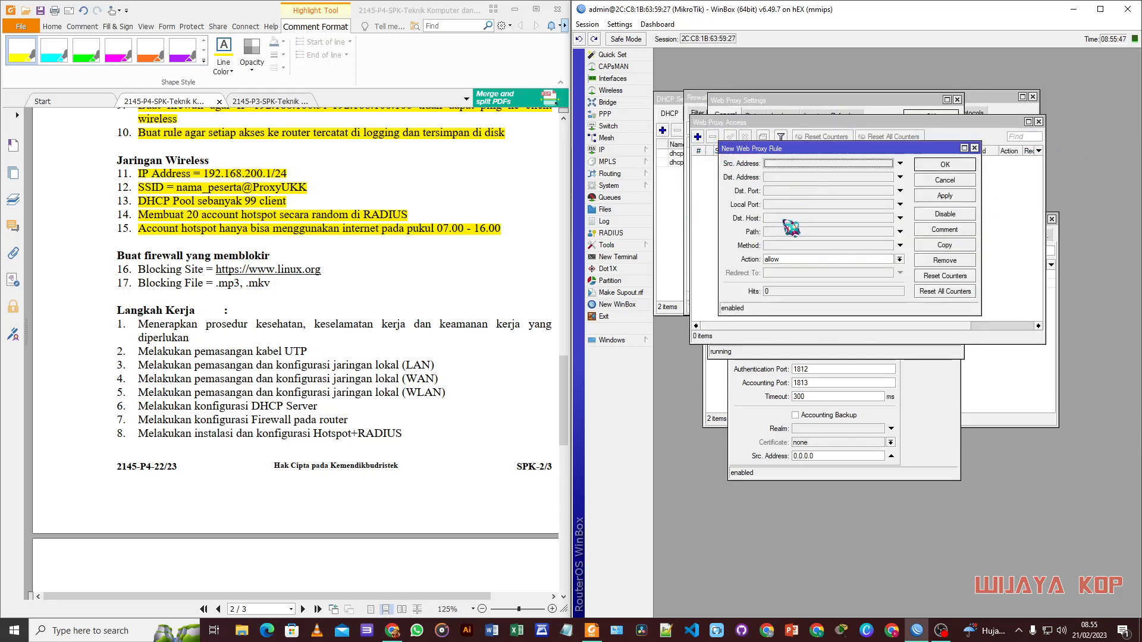
{"action": "left_click", "coordinate": [793, 218]}
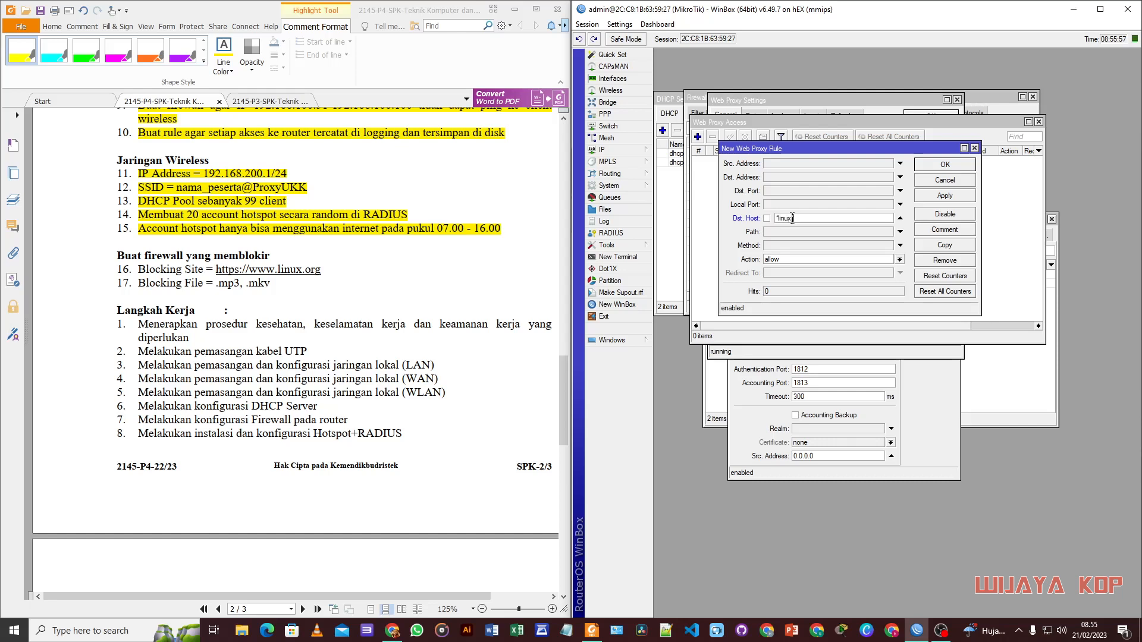
{"action": "type", "text": "*"}
{"action": "left_click", "coordinate": [803, 260]}
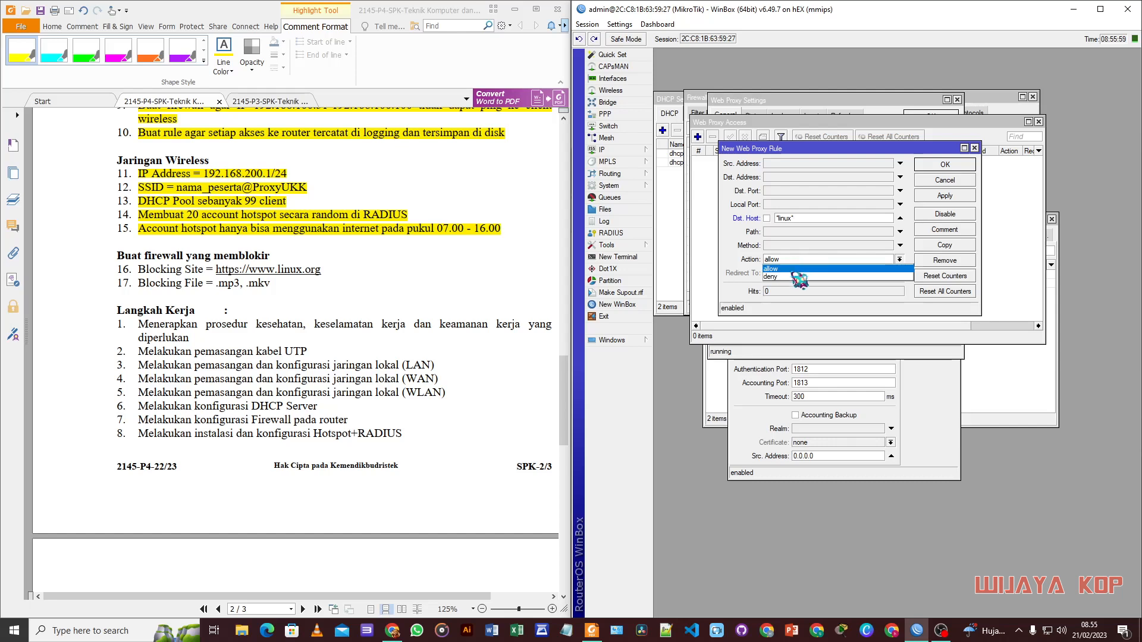
{"action": "left_click", "coordinate": [800, 283]}
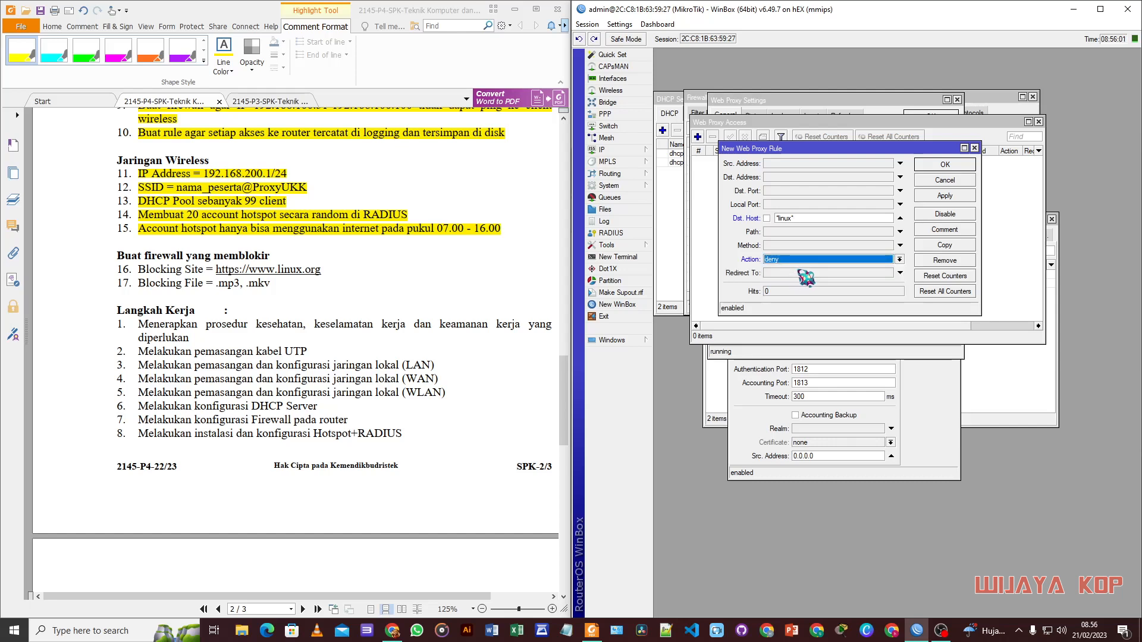
{"action": "left_click", "coordinate": [813, 191]}
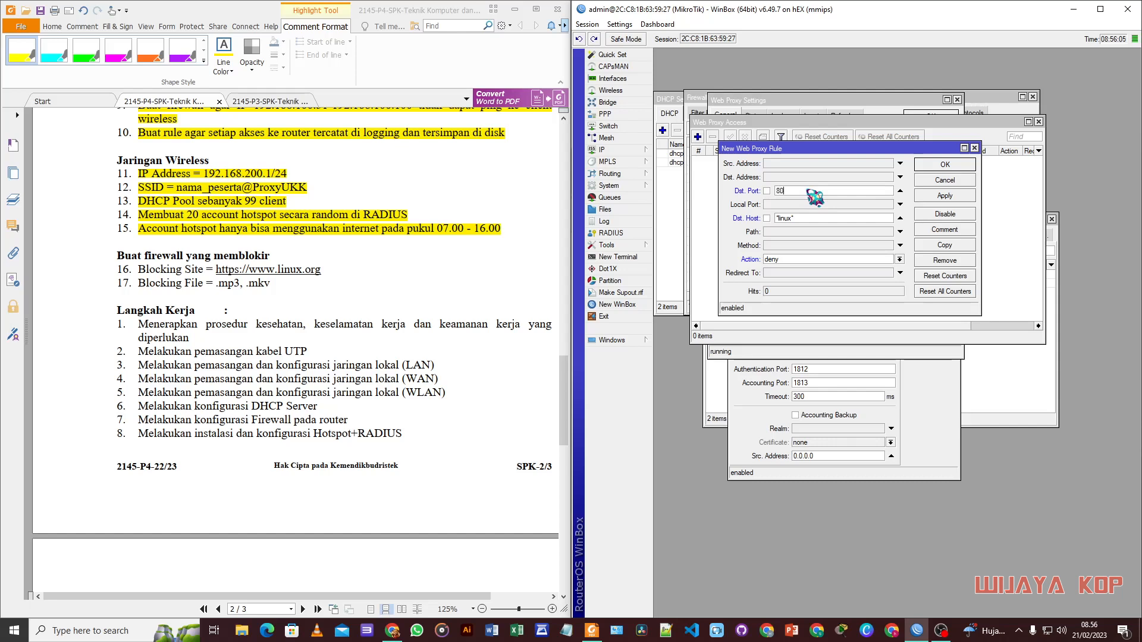
{"action": "left_click", "coordinate": [949, 196]}
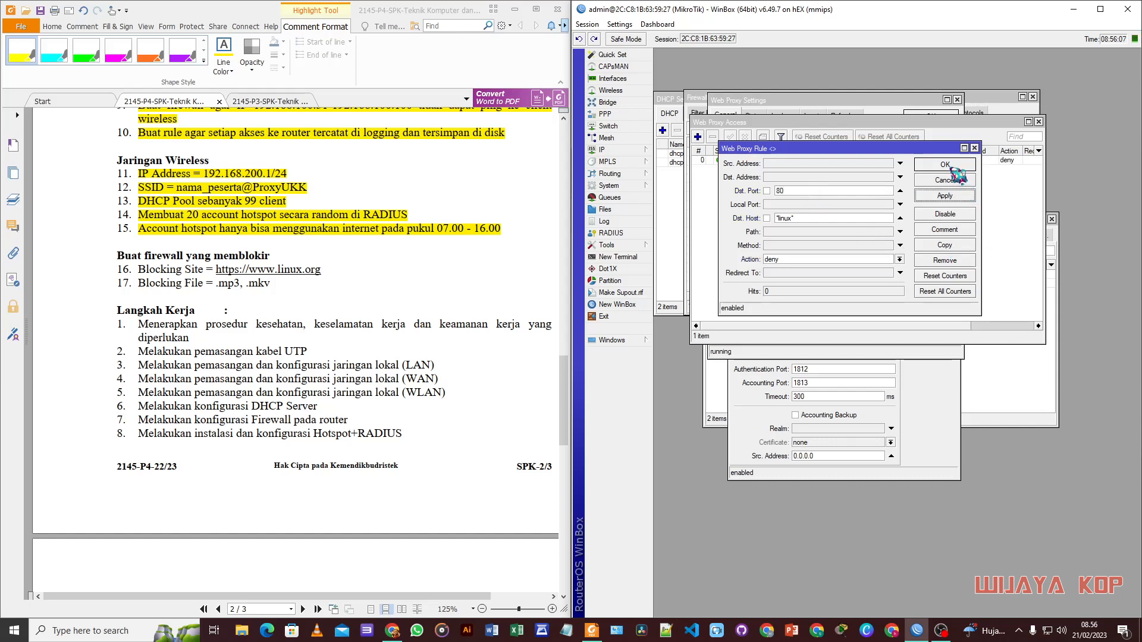
Step: Copy it into a deny rule for Path *.mp3 without a host condition
{"action": "left_click", "coordinate": [965, 245]}
{"action": "left_click_drag", "start_coordinate": [814, 170], "coordinate": [802, 180]}
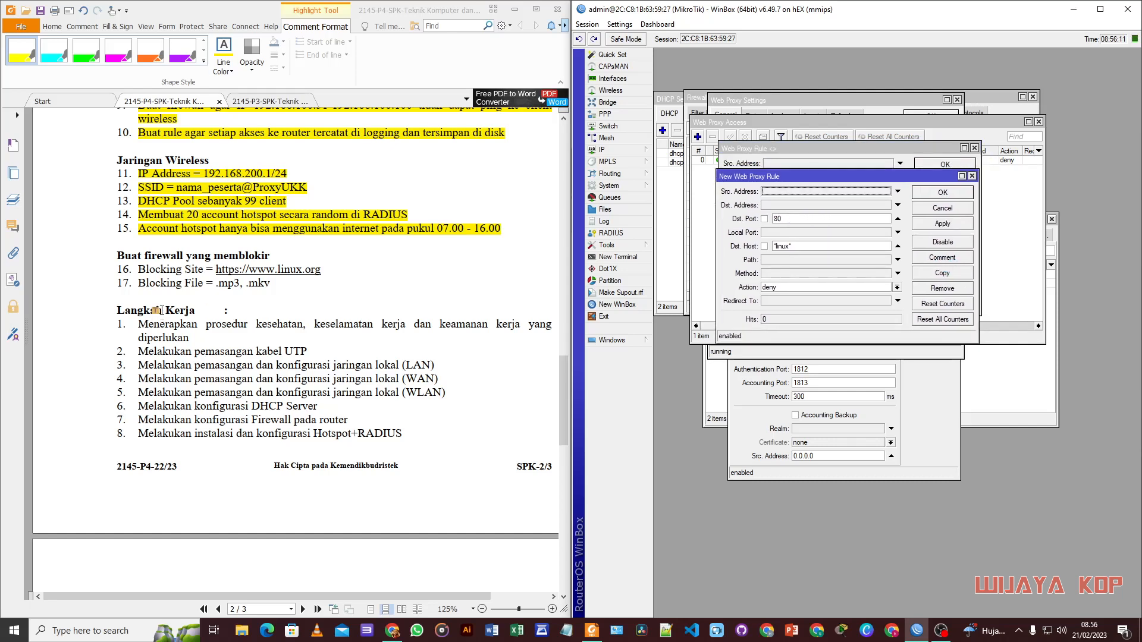
{"action": "left_click_drag", "start_coordinate": [803, 250], "coordinate": [772, 249]}
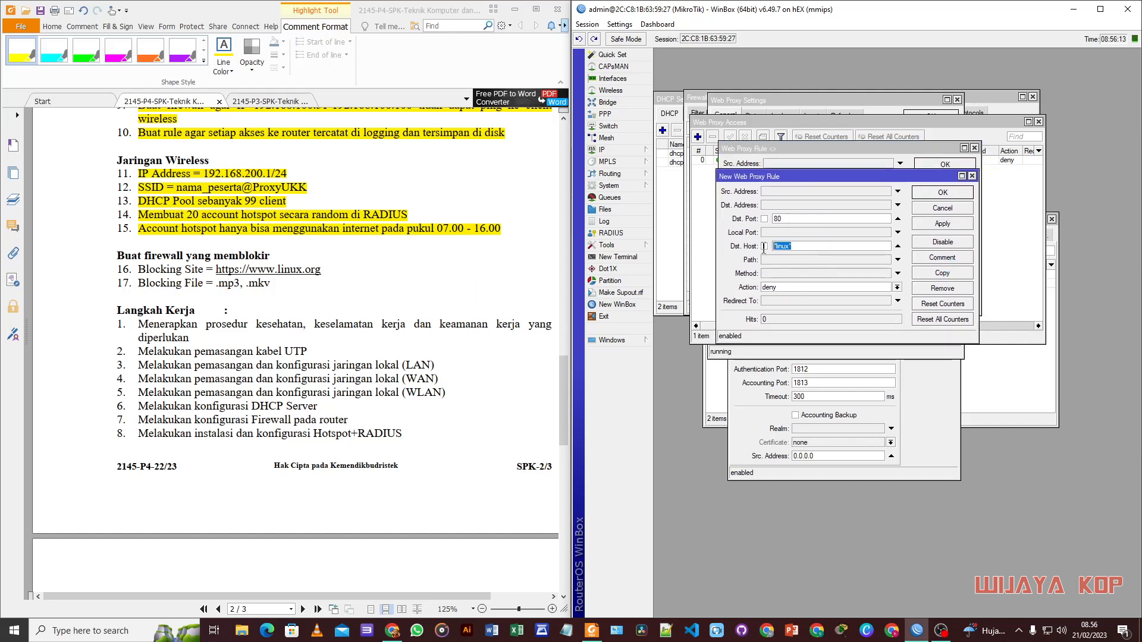
{"action": "key", "text": "BackSpace"}
{"action": "left_click", "coordinate": [778, 262]}
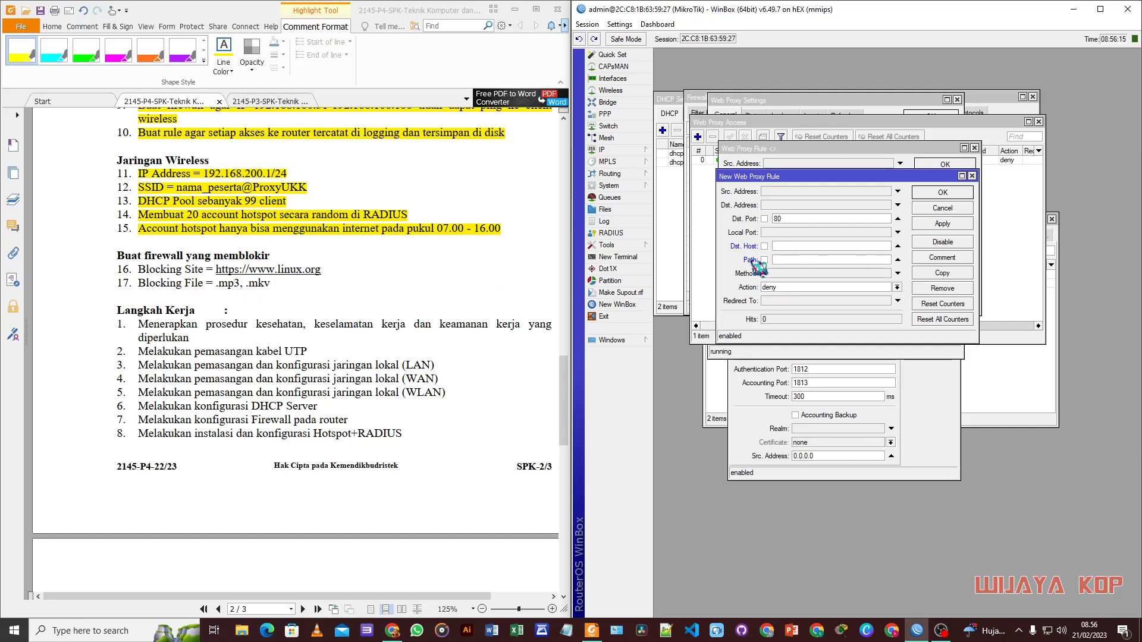
{"action": "left_click", "coordinate": [897, 246]}
{"action": "left_click", "coordinate": [801, 260]}
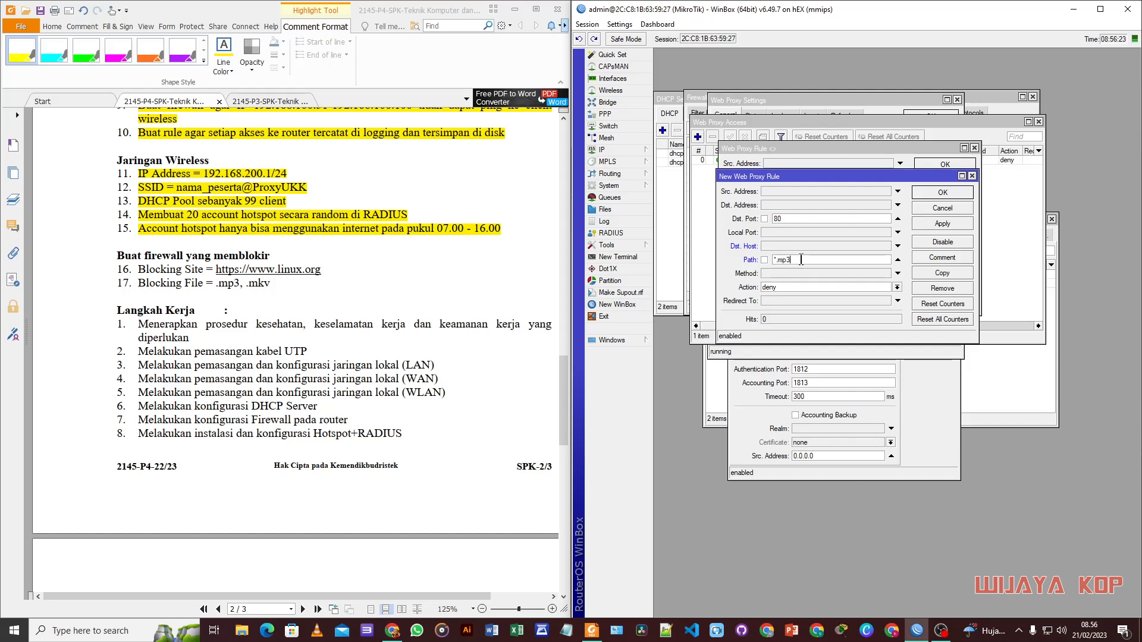
{"action": "left_click", "coordinate": [949, 225]}
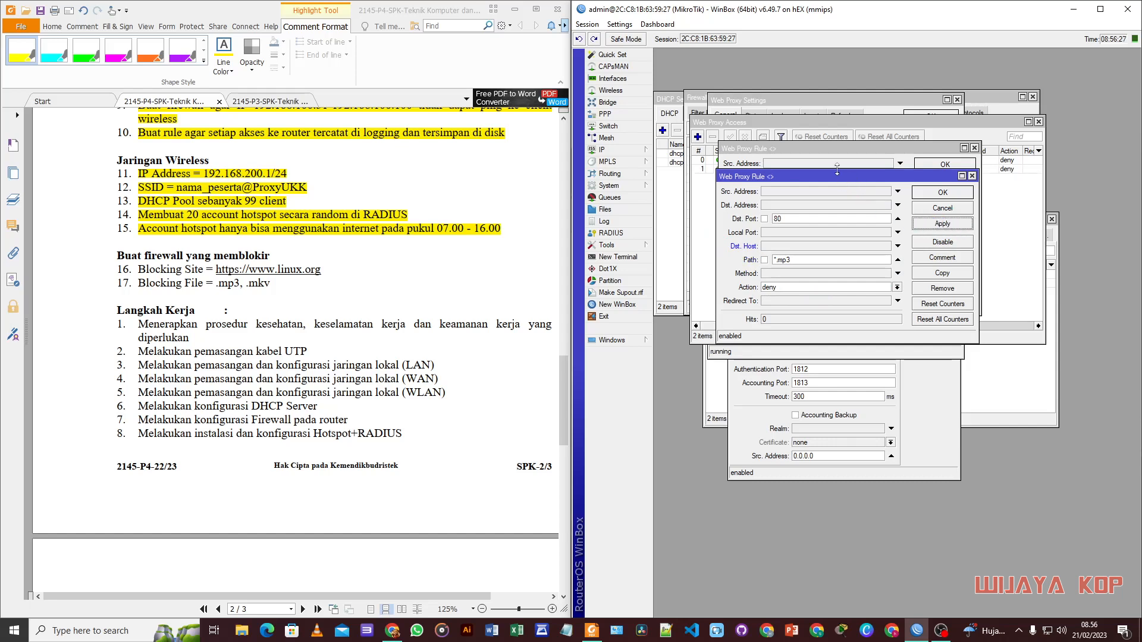
{"action": "left_click_drag", "start_coordinate": [843, 185], "coordinate": [833, 175]}
Step: Copy that into a deny rule for Path *.mkv and close the rule windows
{"action": "left_click", "coordinate": [932, 262]}
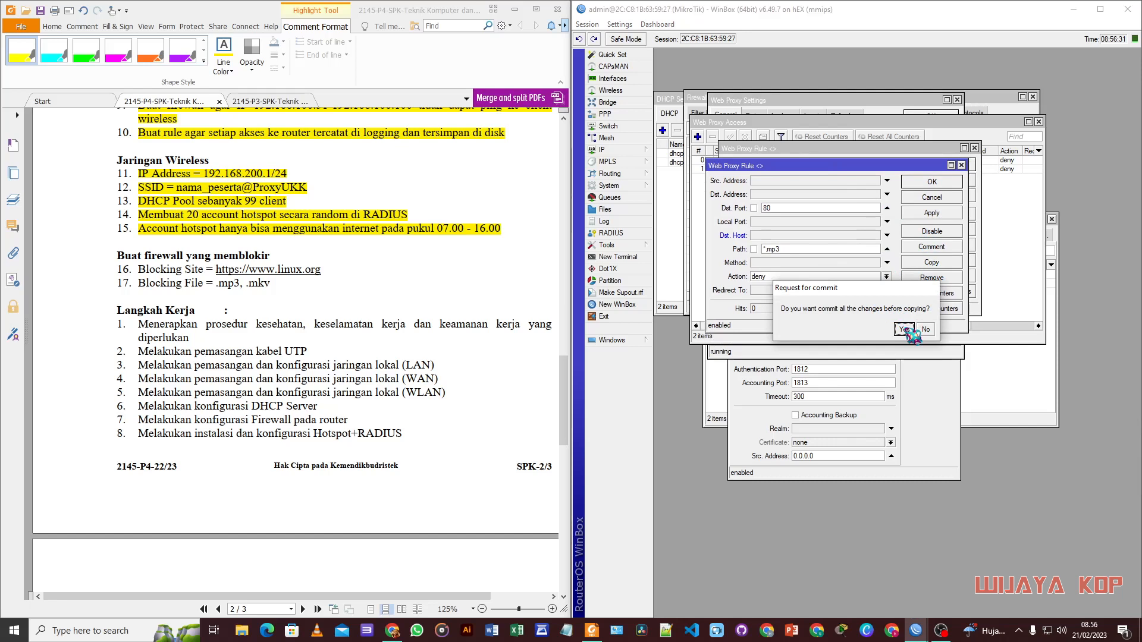
{"action": "left_click", "coordinate": [904, 329]}
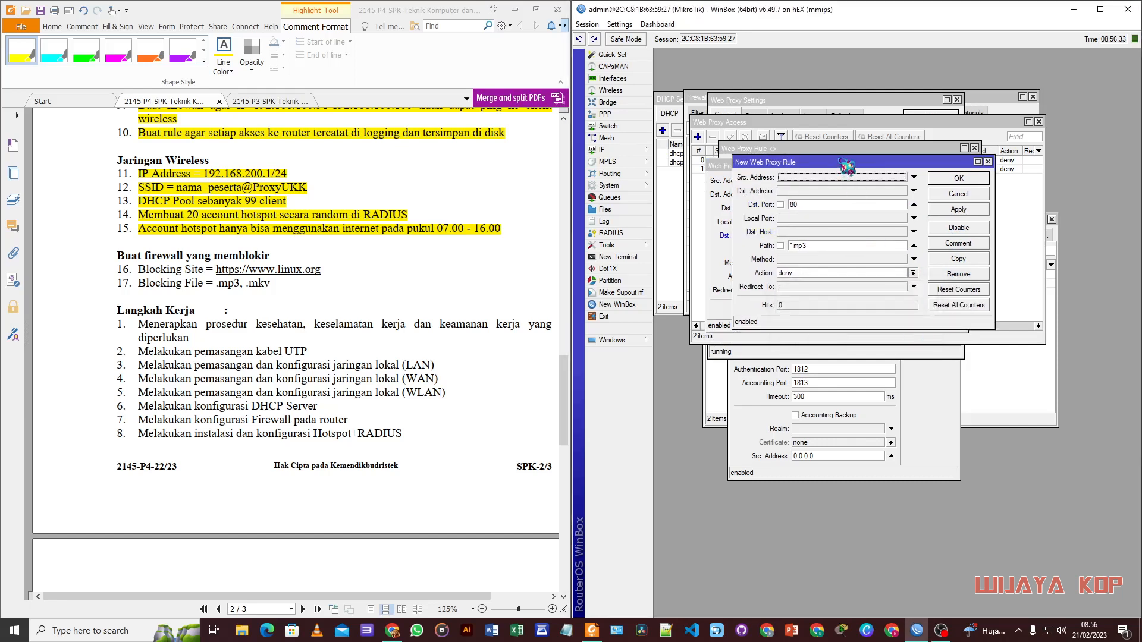
{"action": "left_click", "coordinate": [799, 228]}
{"action": "left_click", "coordinate": [811, 271]}
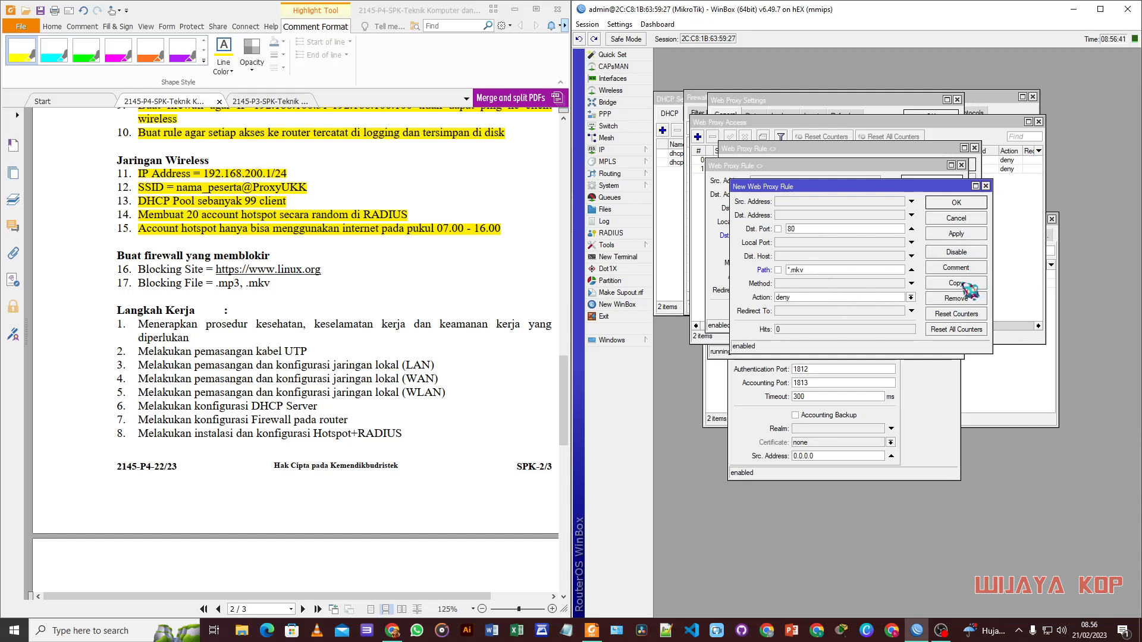
{"action": "left_click", "coordinate": [956, 203]}
{"action": "left_click", "coordinate": [945, 196]}
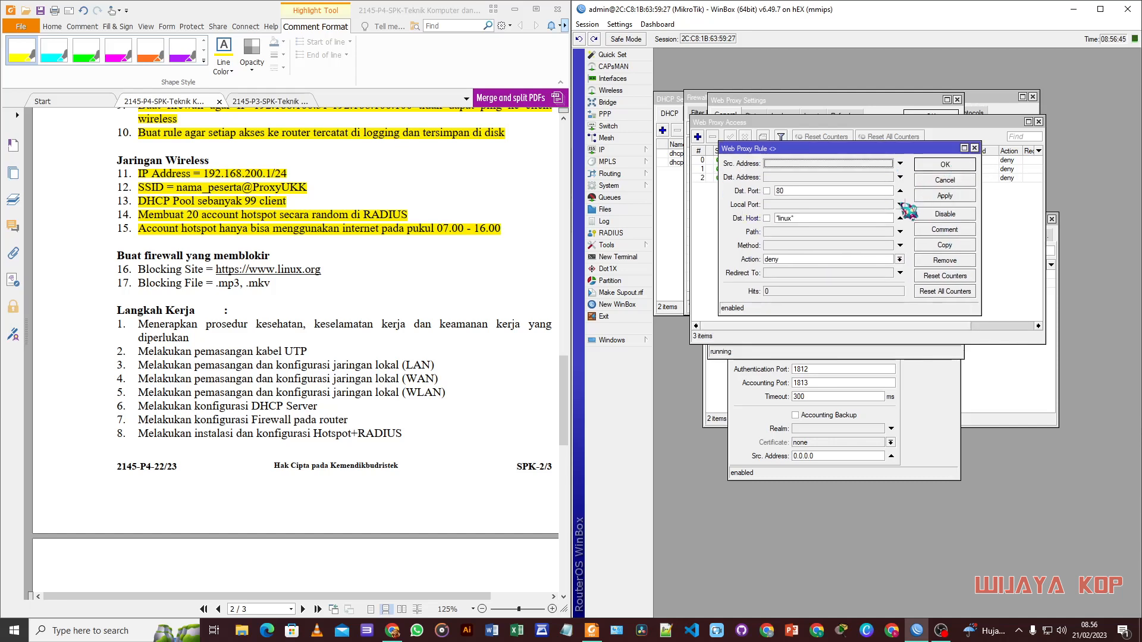
{"action": "left_click", "coordinate": [950, 179]}
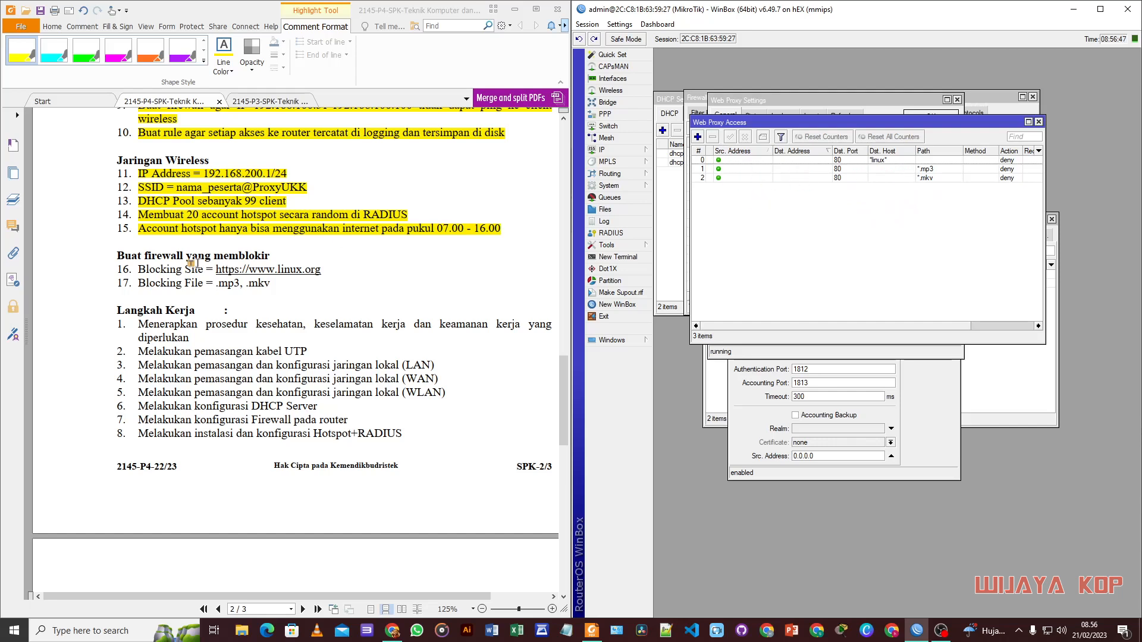
Step: Highlight items 16 and 17, Blocking Site and Blocking File, and scroll to testing steps 9–11
{"action": "left_click_drag", "start_coordinate": [135, 270], "coordinate": [322, 270]}
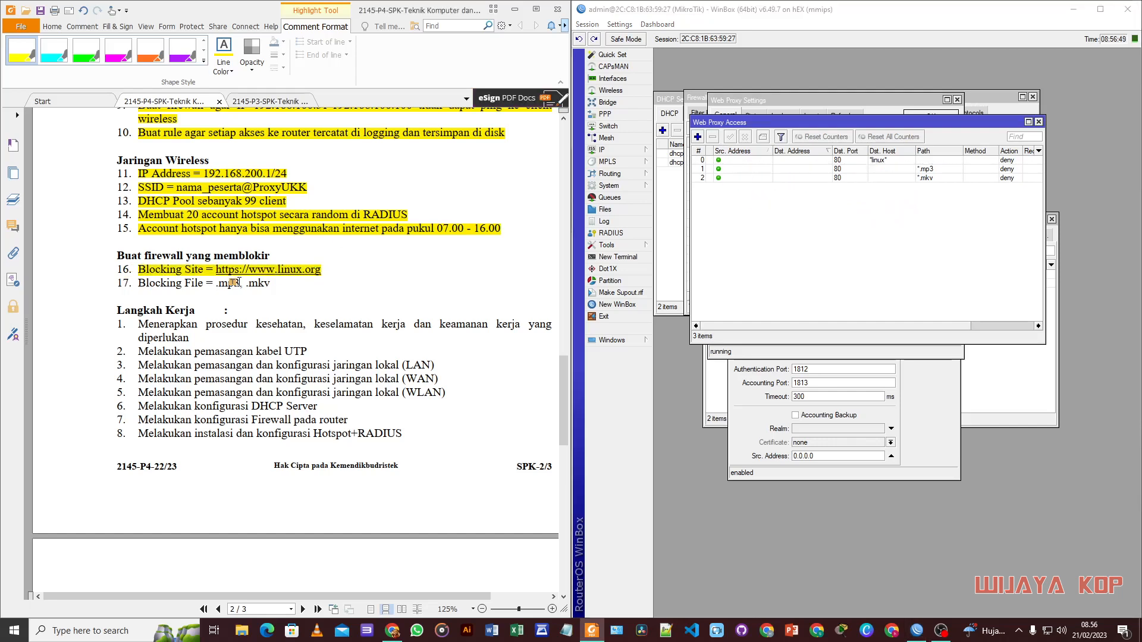
{"action": "left_click_drag", "start_coordinate": [136, 283], "coordinate": [271, 284]}
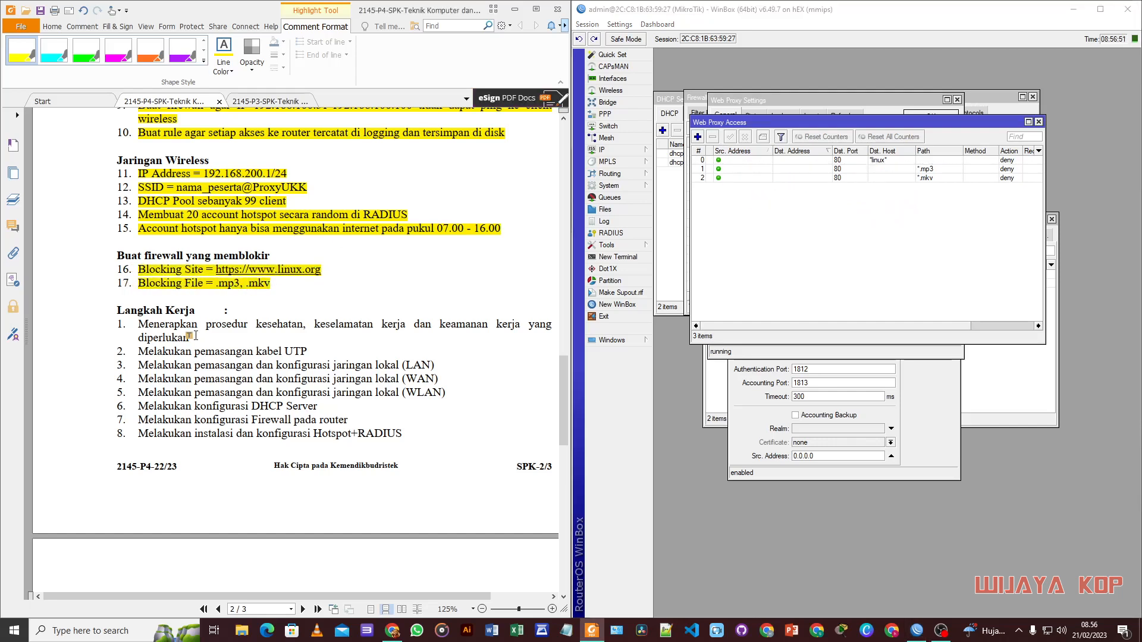
{"action": "scroll", "coordinate": [502, 258], "scroll_direction": "up", "scroll_amount": 5}
{"action": "scroll", "coordinate": [399, 326], "scroll_direction": "down", "scroll_amount": 1}
{"action": "scroll", "coordinate": [398, 326], "scroll_direction": "down", "scroll_amount": 4}
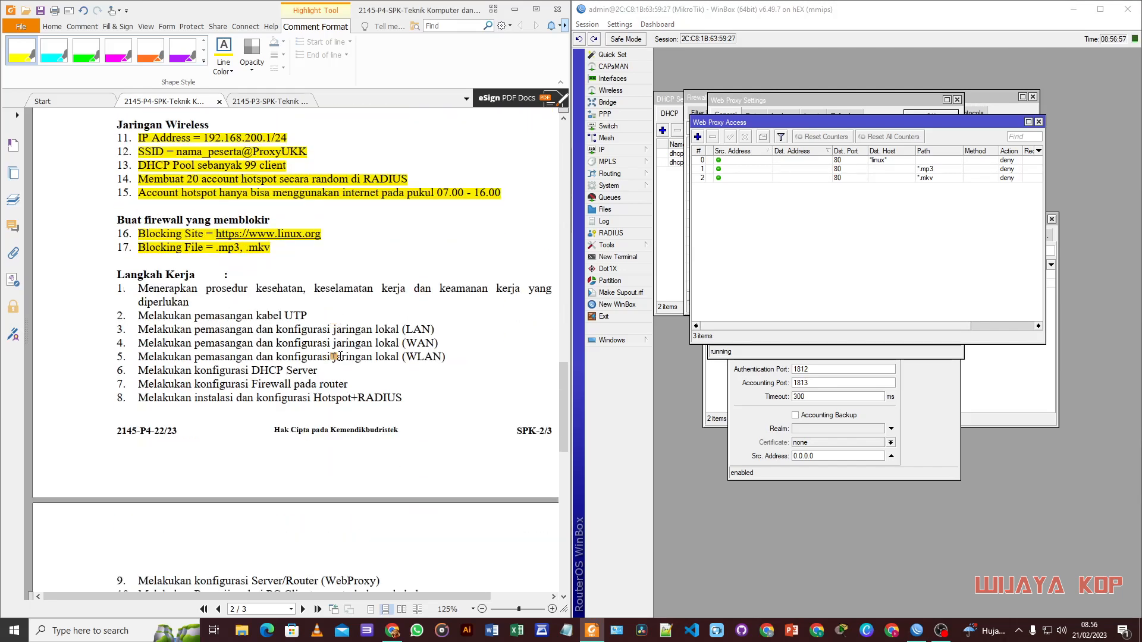
{"action": "scroll", "coordinate": [336, 356], "scroll_direction": "down", "scroll_amount": 1}
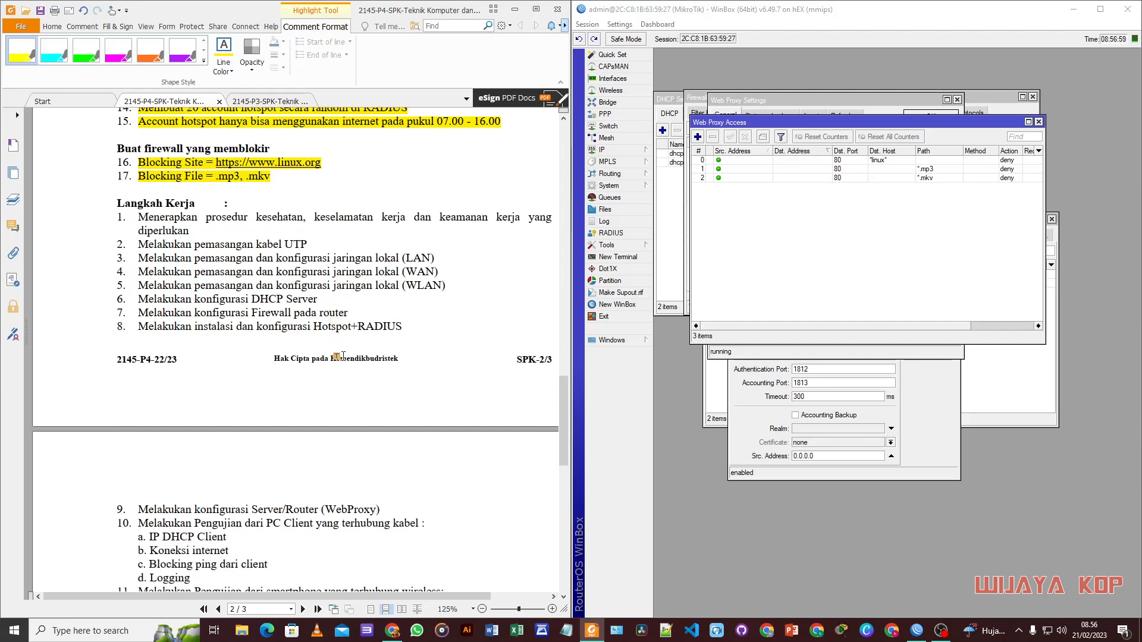
{"action": "scroll", "coordinate": [342, 356], "scroll_direction": "up", "scroll_amount": 1}
{"action": "scroll", "coordinate": [343, 361], "scroll_direction": "down", "scroll_amount": 2}
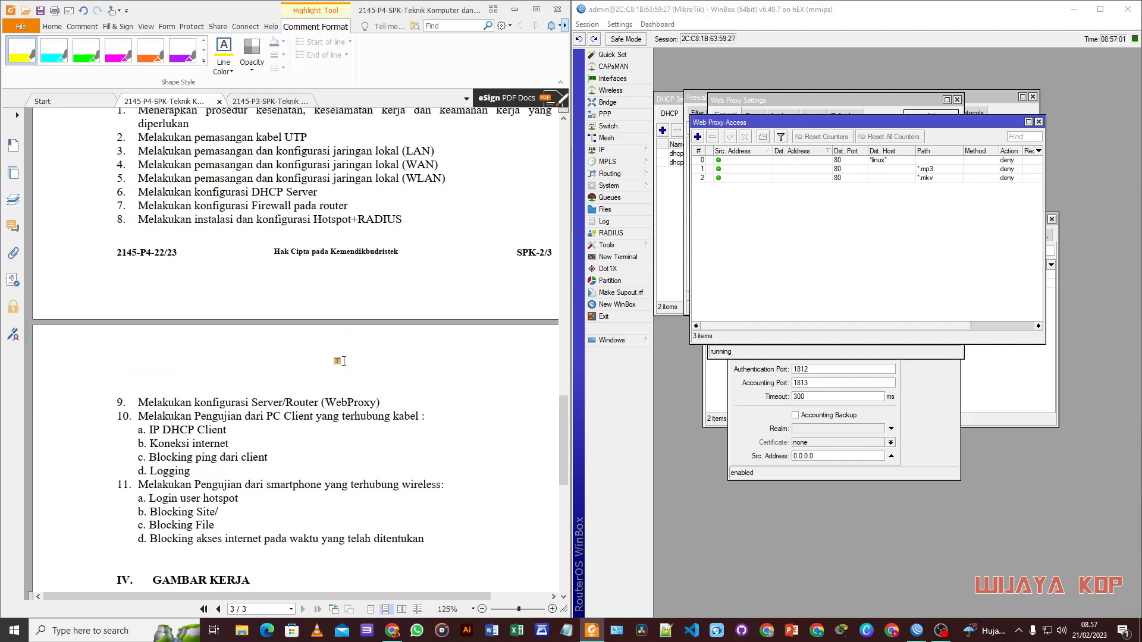
{"action": "scroll", "coordinate": [330, 376], "scroll_direction": "down", "scroll_amount": 1}
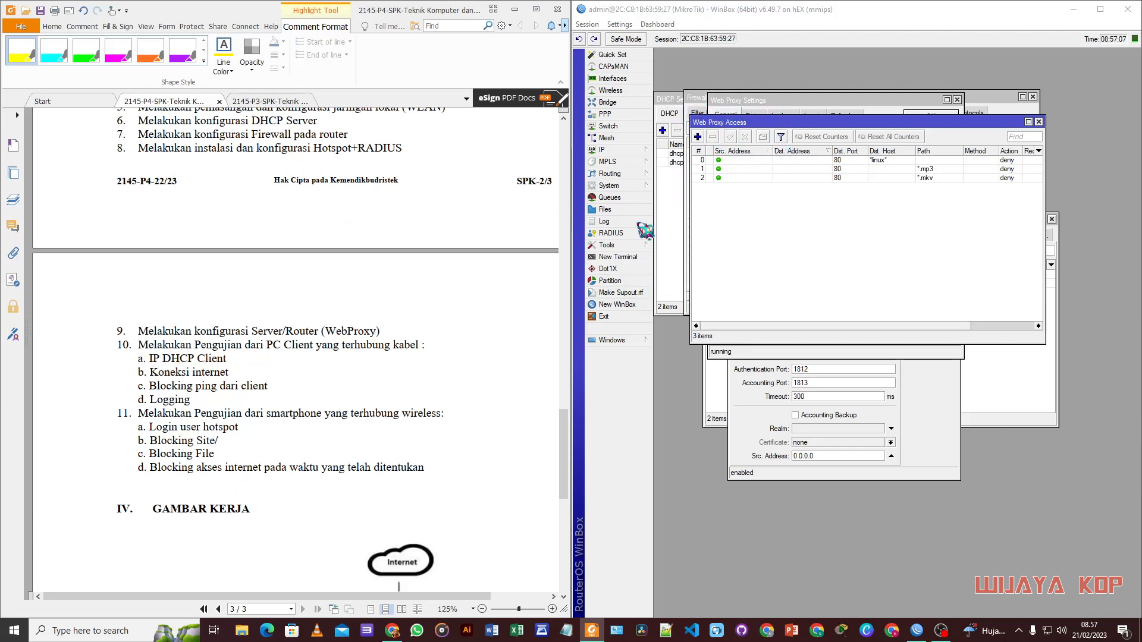
{"action": "left_click", "coordinate": [618, 340]}
Step: Check ether1's DHCP client lease and ping google.com from a new WinBox terminal
{"action": "left_click", "coordinate": [695, 353]}
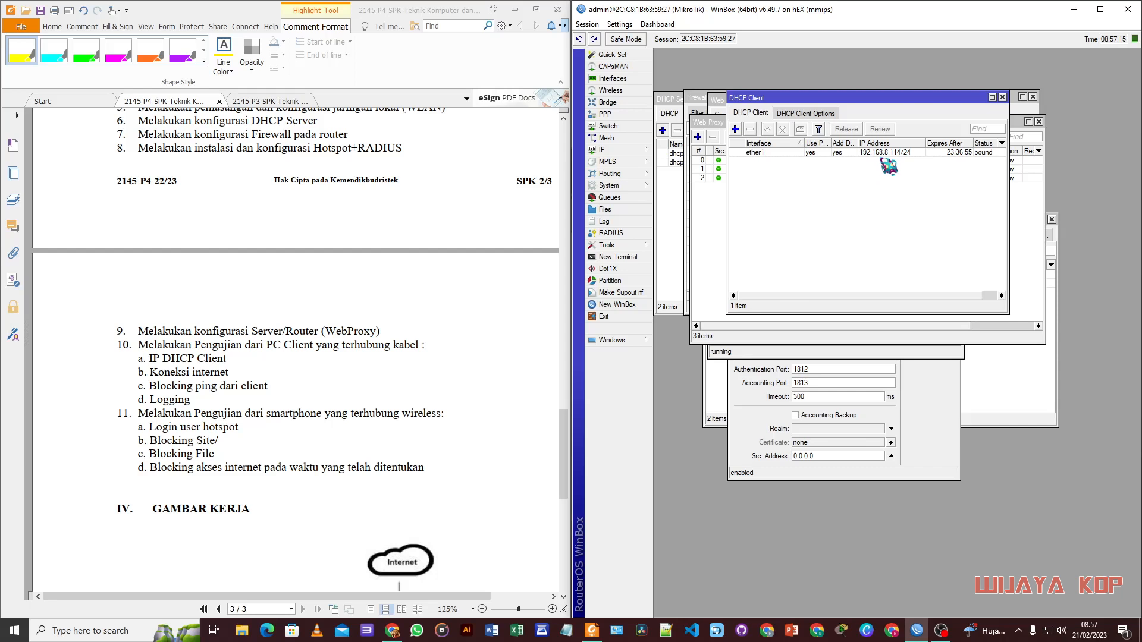
{"action": "left_click", "coordinate": [621, 257]}
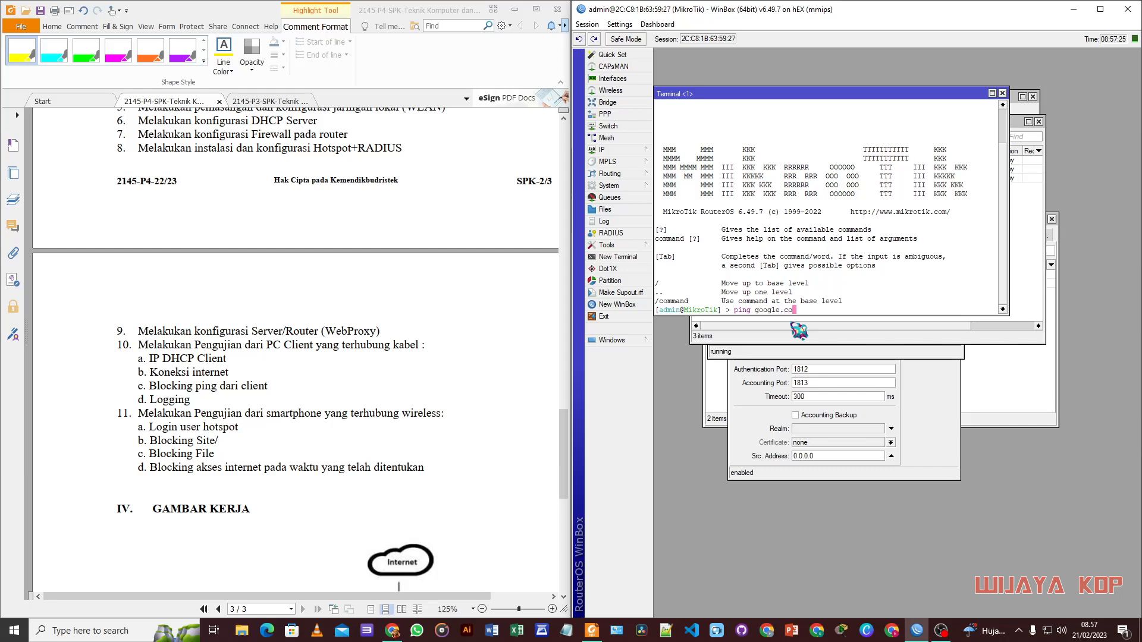
{"action": "key", "text": "Return"}
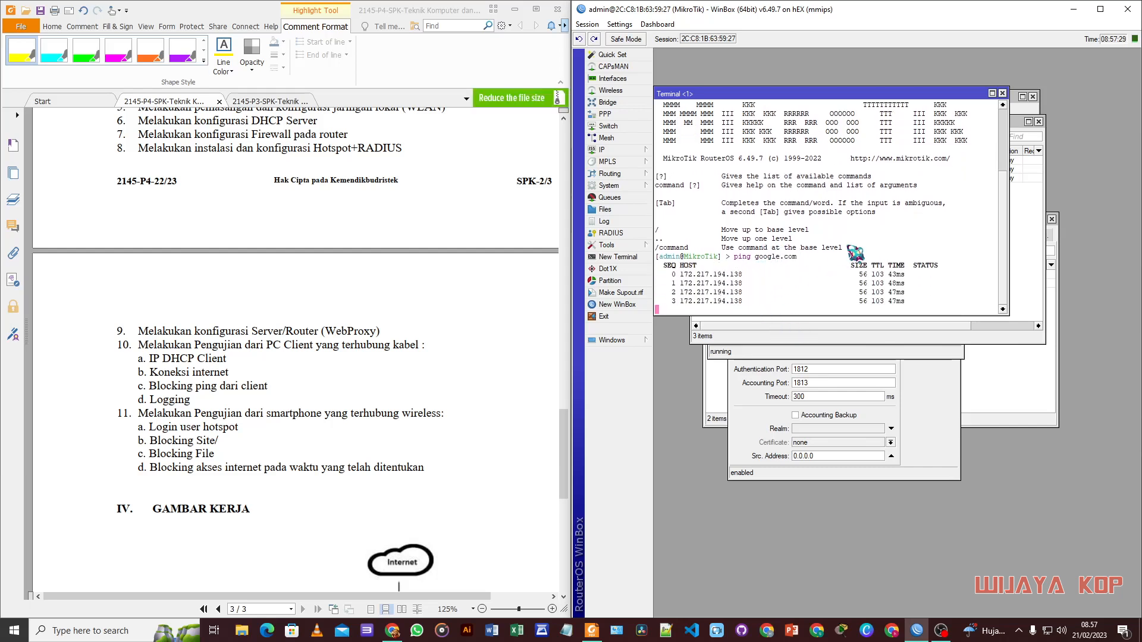
{"action": "left_click", "coordinate": [1002, 93]}
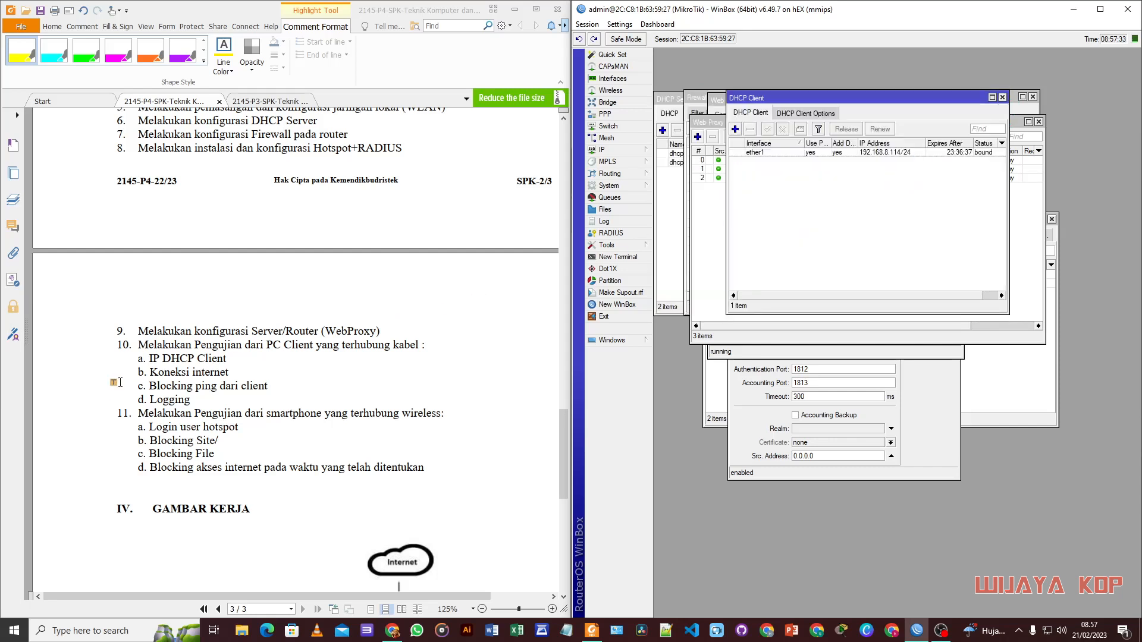
Step: Highlight test items 10a and 10b, then ping google.com from a Command Prompt
{"action": "left_click_drag", "start_coordinate": [148, 358], "coordinate": [227, 359]}
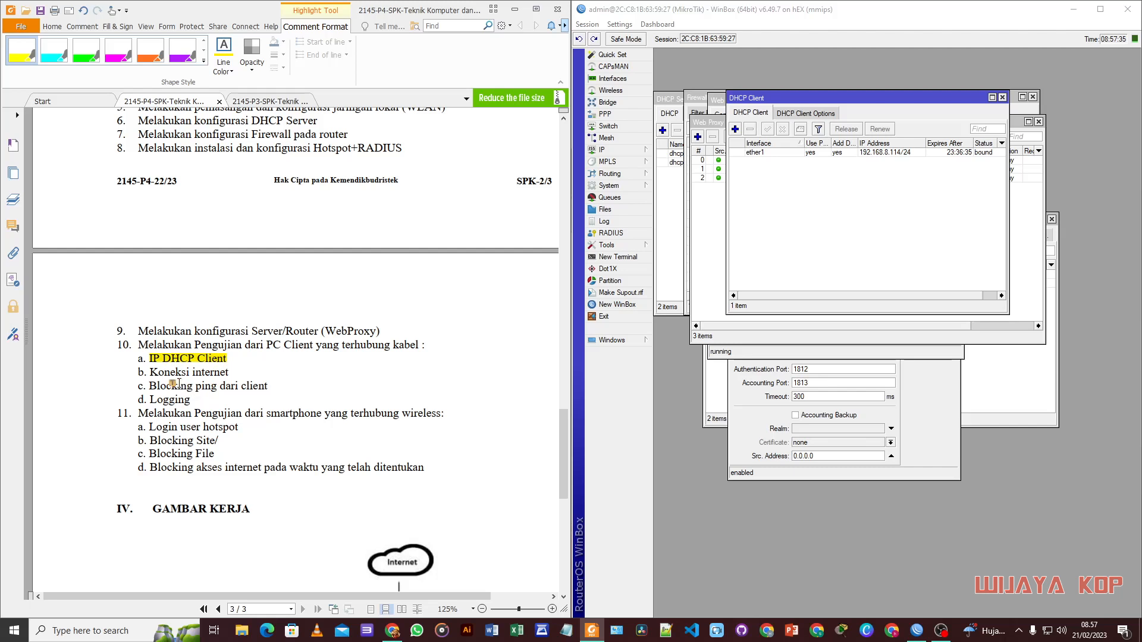
{"action": "left_click_drag", "start_coordinate": [149, 372], "coordinate": [229, 373]}
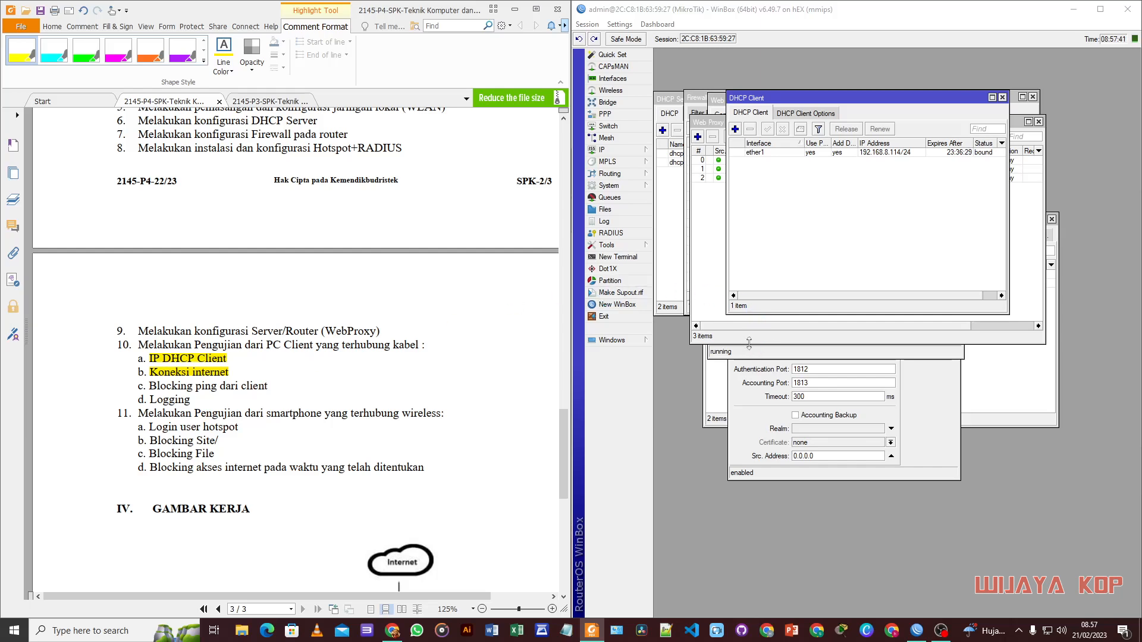
{"action": "key", "text": "super"}
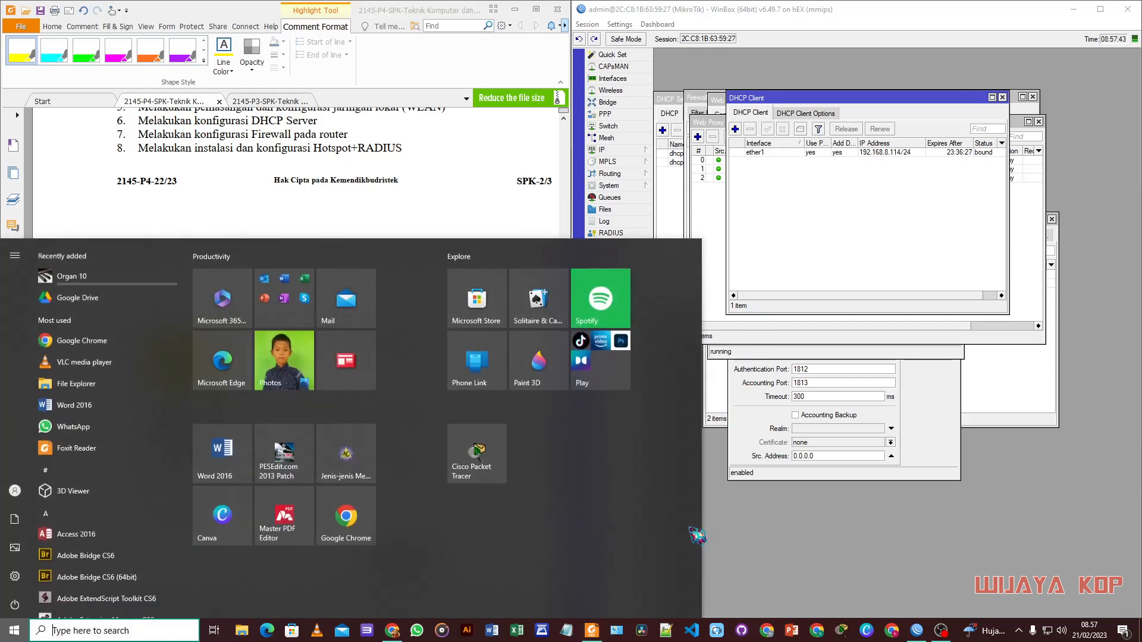
{"action": "type", "text": "cmd"}
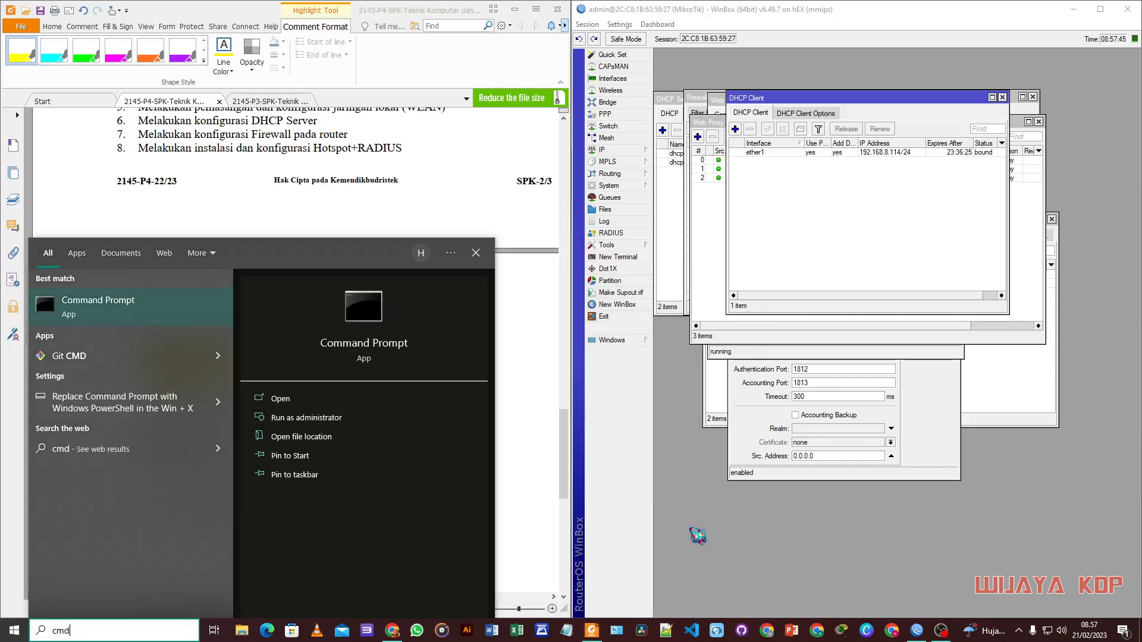
{"action": "left_click", "coordinate": [95, 313]}
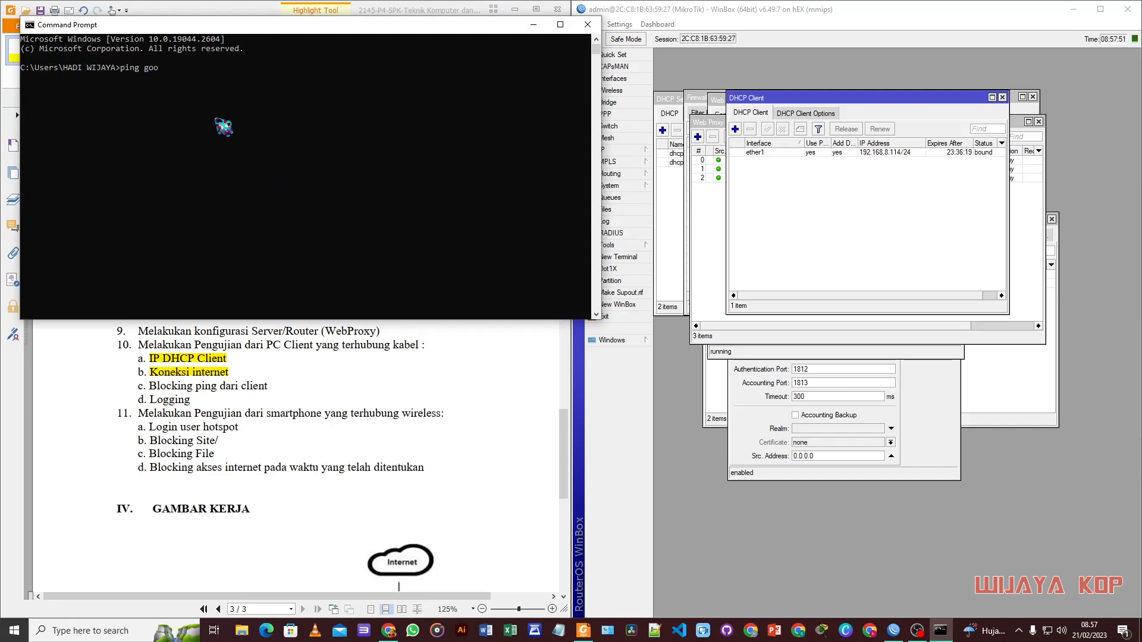
{"action": "type", "text": "ping google.com"}
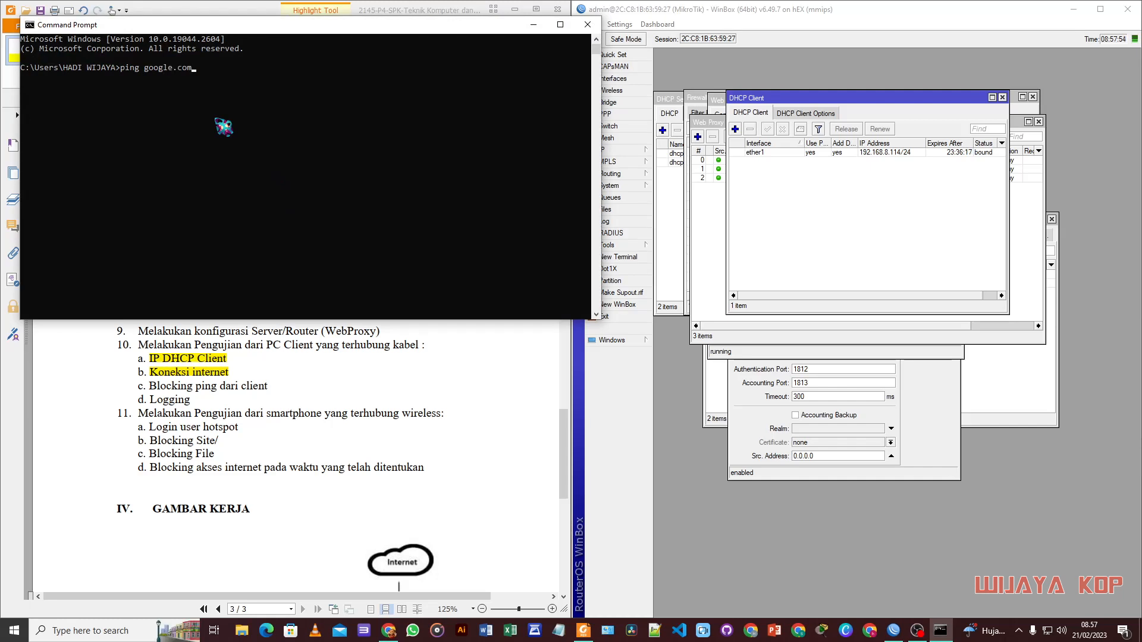
{"action": "key", "text": "Return"}
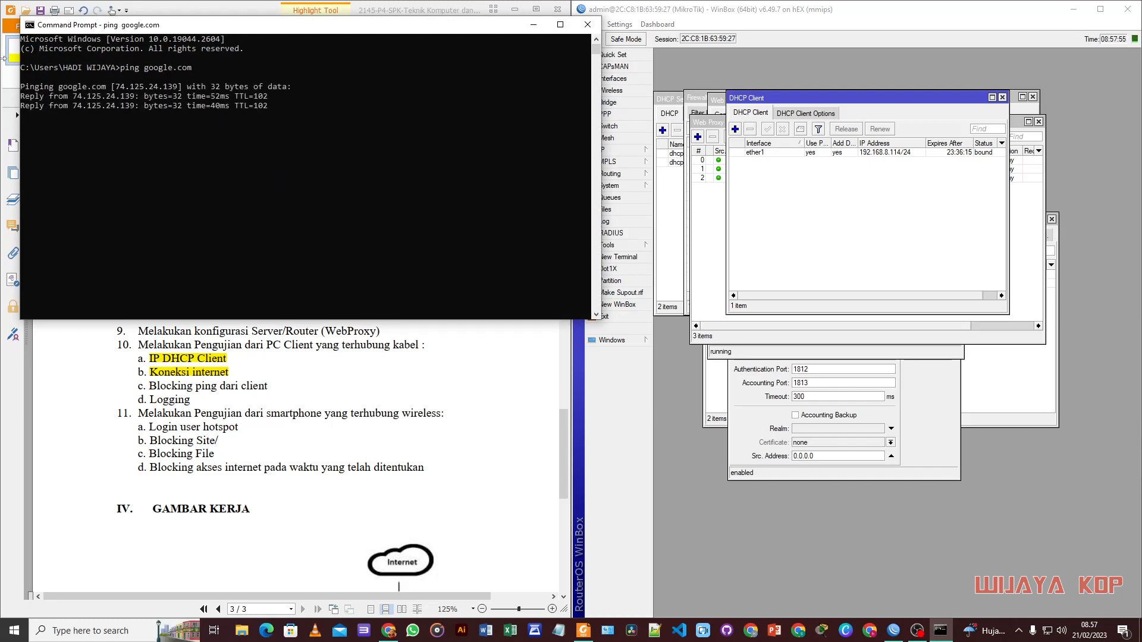
Step: Close Command Prompt and verify twitter.com loads in a new Chrome tab, then close it
{"action": "left_click", "coordinate": [587, 26]}
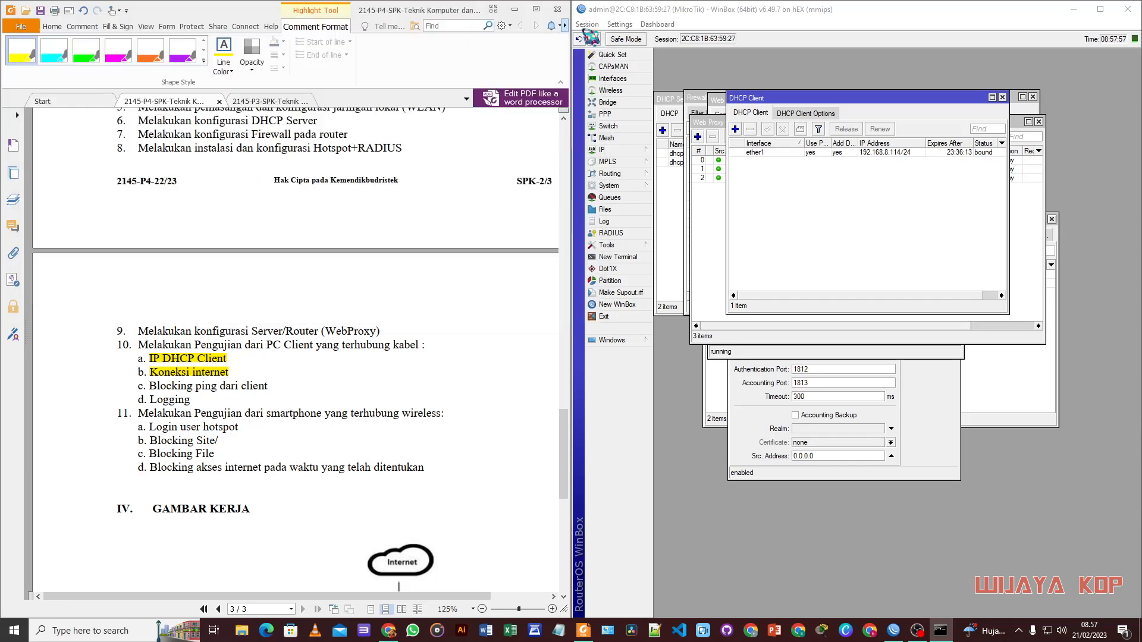
{"action": "left_click", "coordinate": [391, 631]}
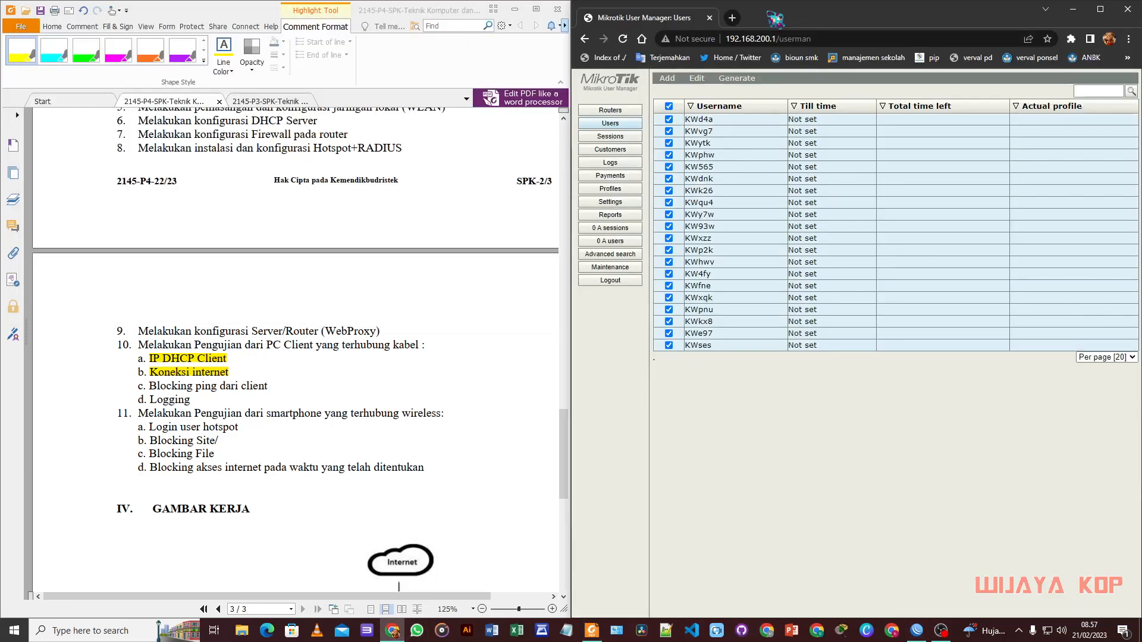
{"action": "left_click", "coordinate": [732, 17]}
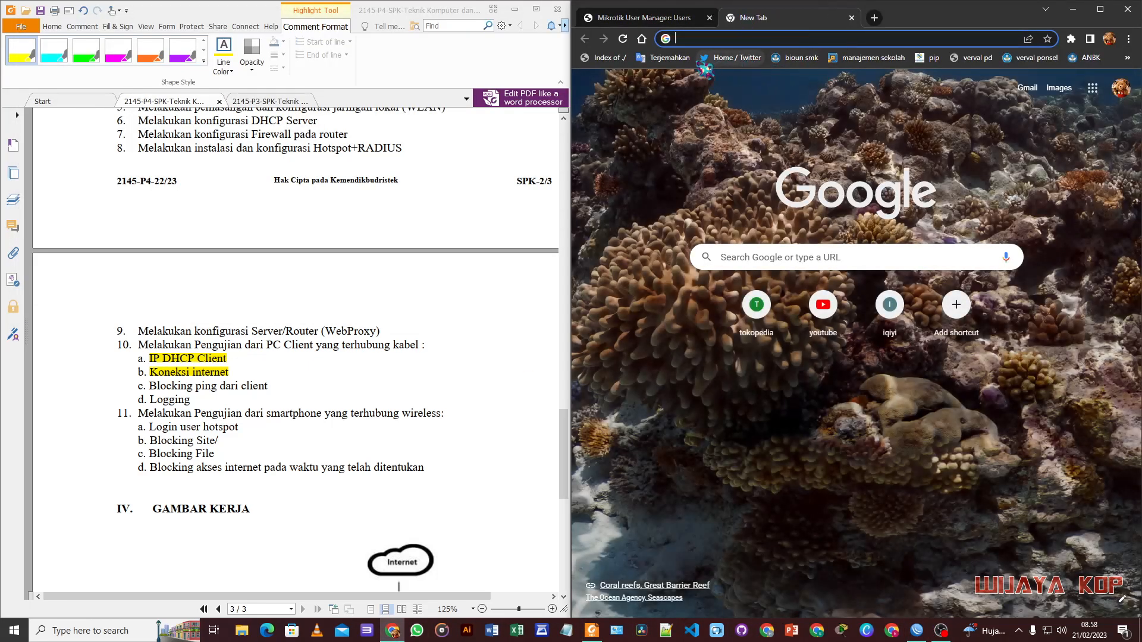
{"action": "left_click", "coordinate": [751, 58]}
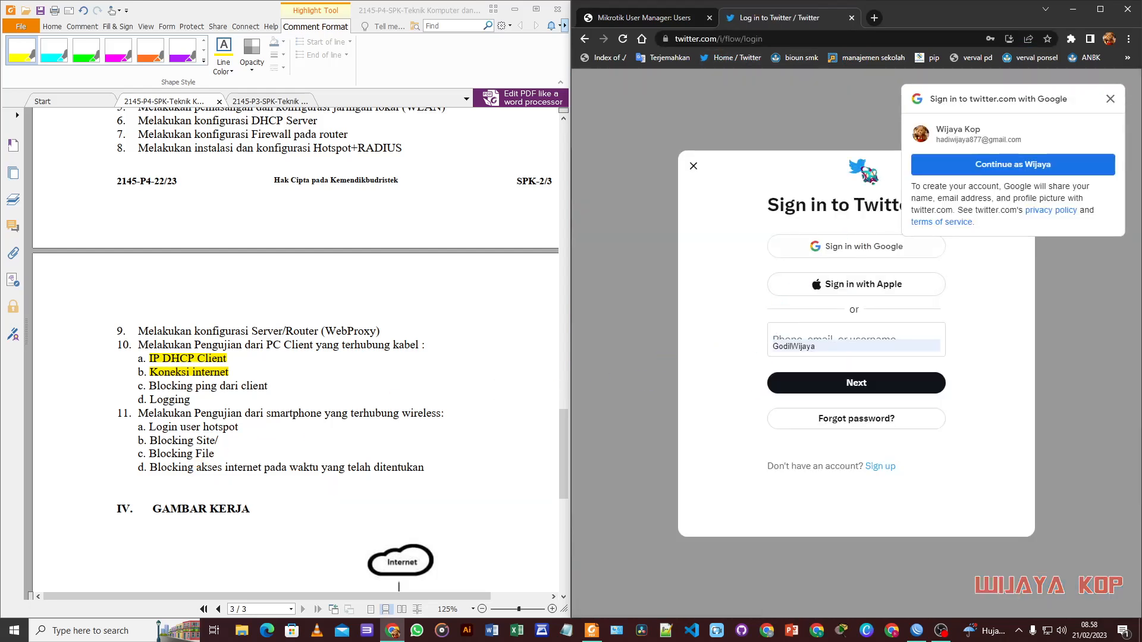
{"action": "left_click", "coordinate": [851, 18]}
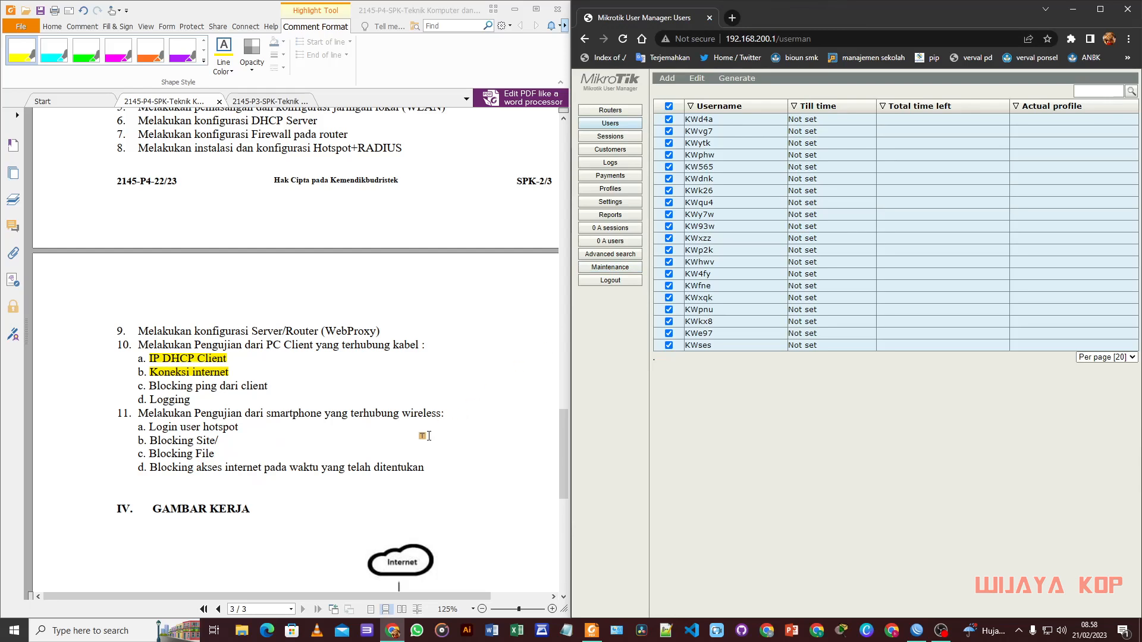
Step: Bring up the PC's network options from the taskbar network icon
{"action": "scroll", "coordinate": [280, 429], "scroll_direction": "down", "scroll_amount": 2}
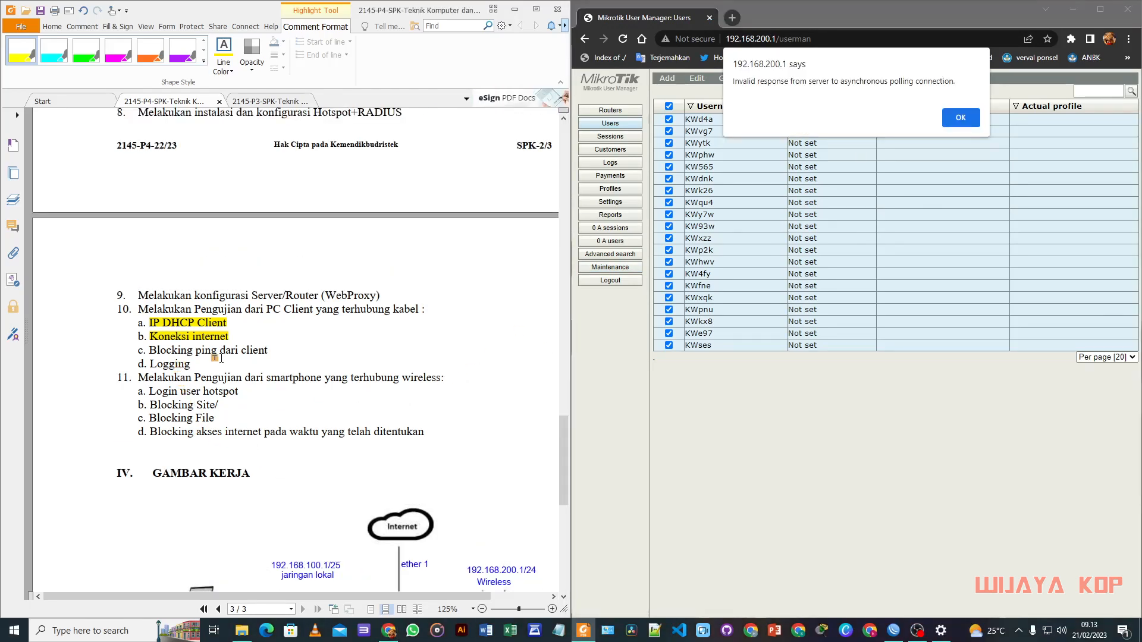
{"action": "scroll", "coordinate": [220, 358], "scroll_direction": "up", "scroll_amount": 10}
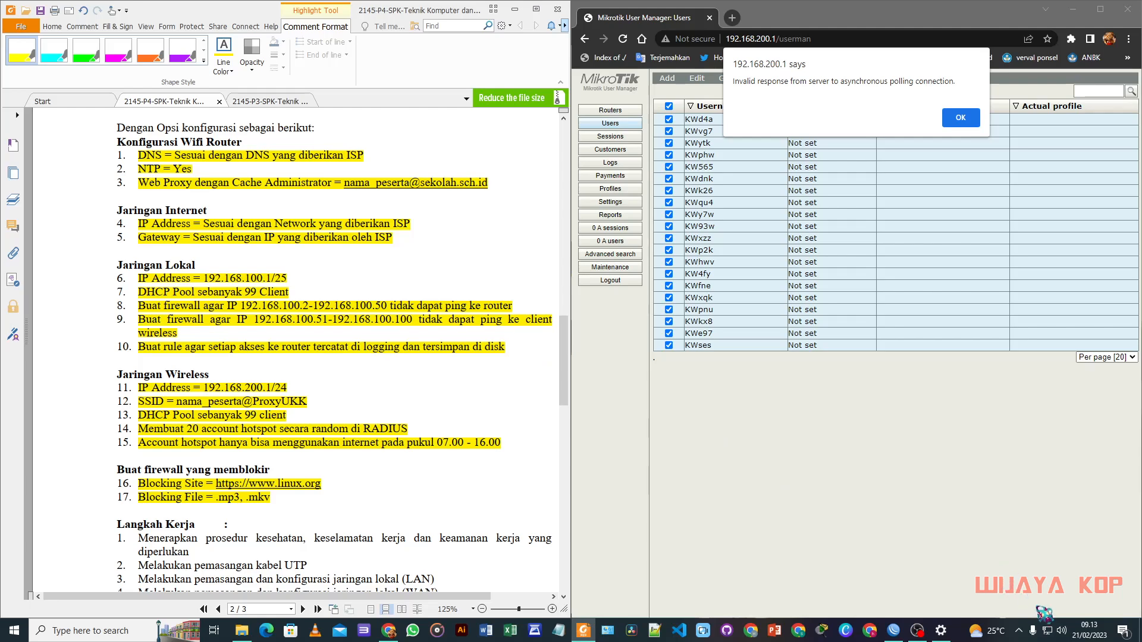
{"action": "right_click", "coordinate": [1047, 634]}
Step: Open the Ethernet adapter's IPv4 properties and switch to a manually entered IP address
{"action": "left_click", "coordinate": [1045, 622]}
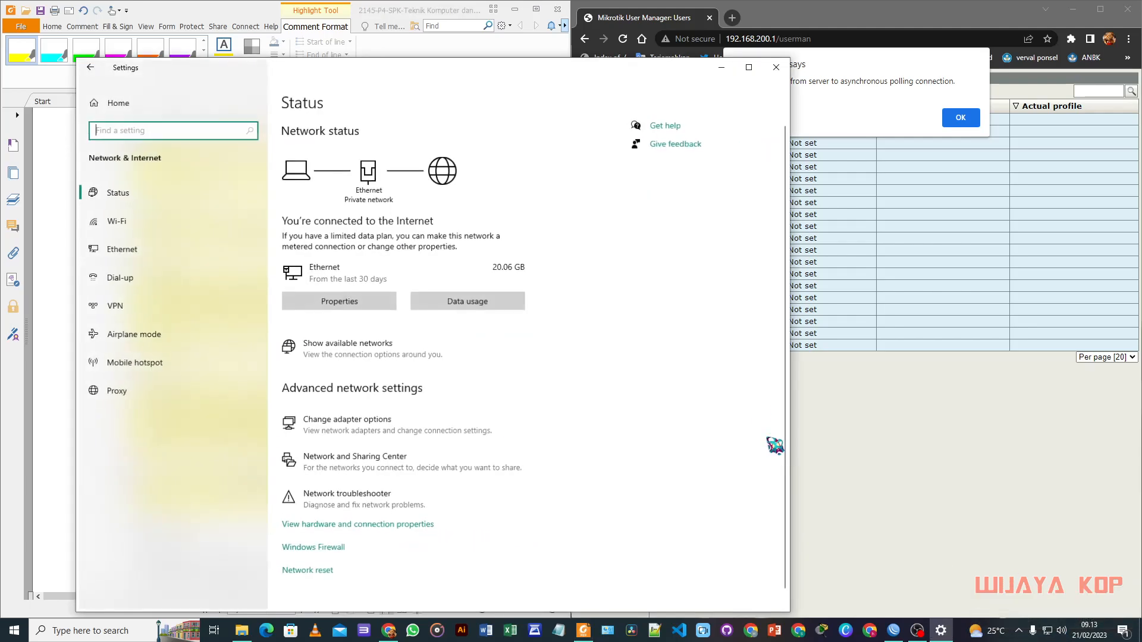
{"action": "scroll", "coordinate": [392, 412], "scroll_direction": "down", "scroll_amount": 1}
{"action": "left_click", "coordinate": [389, 410]}
{"action": "left_click", "coordinate": [411, 166]}
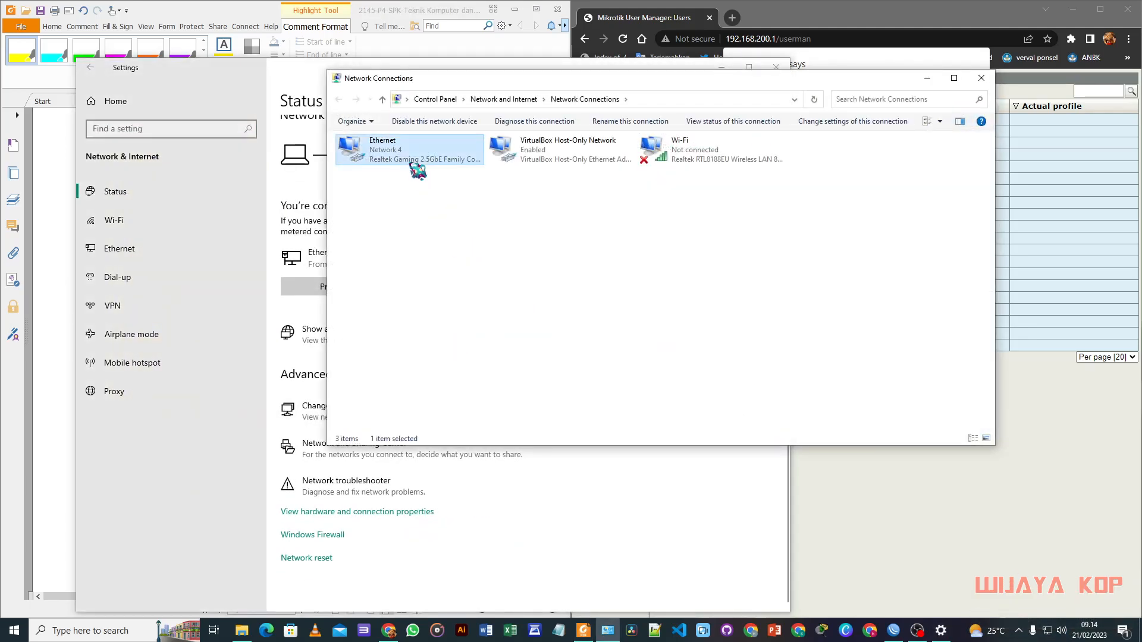
{"action": "right_click", "coordinate": [412, 167]}
{"action": "left_click", "coordinate": [461, 276]}
{"action": "left_click", "coordinate": [489, 269]}
{"action": "double_click", "coordinate": [489, 269]}
{"action": "left_click_drag", "start_coordinate": [509, 180], "coordinate": [522, 187]}
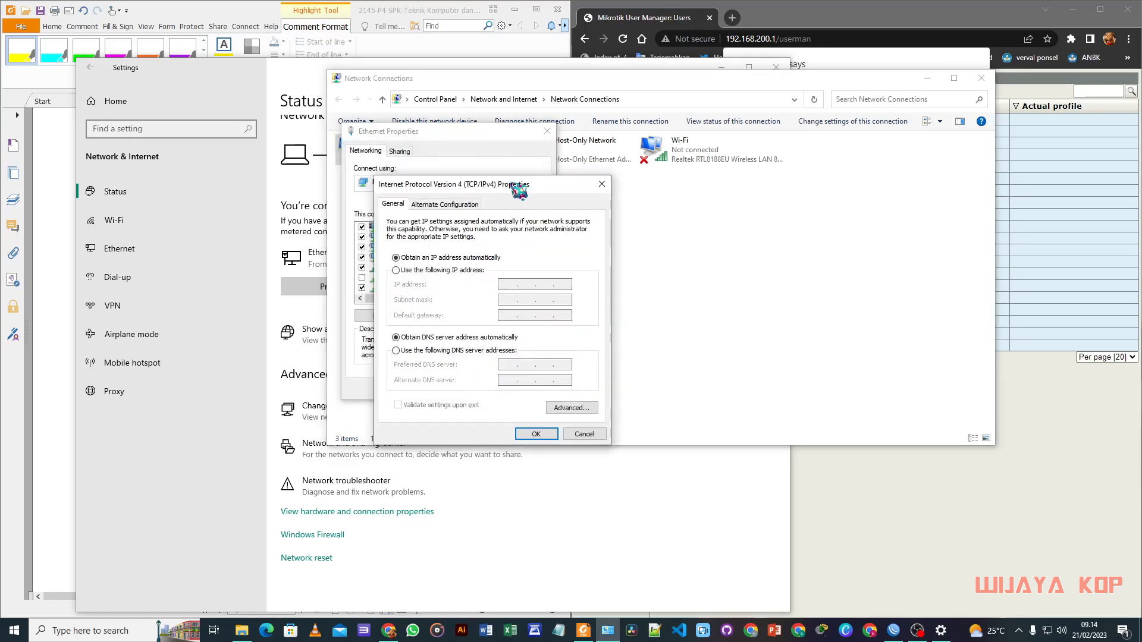
{"action": "left_click", "coordinate": [408, 272]}
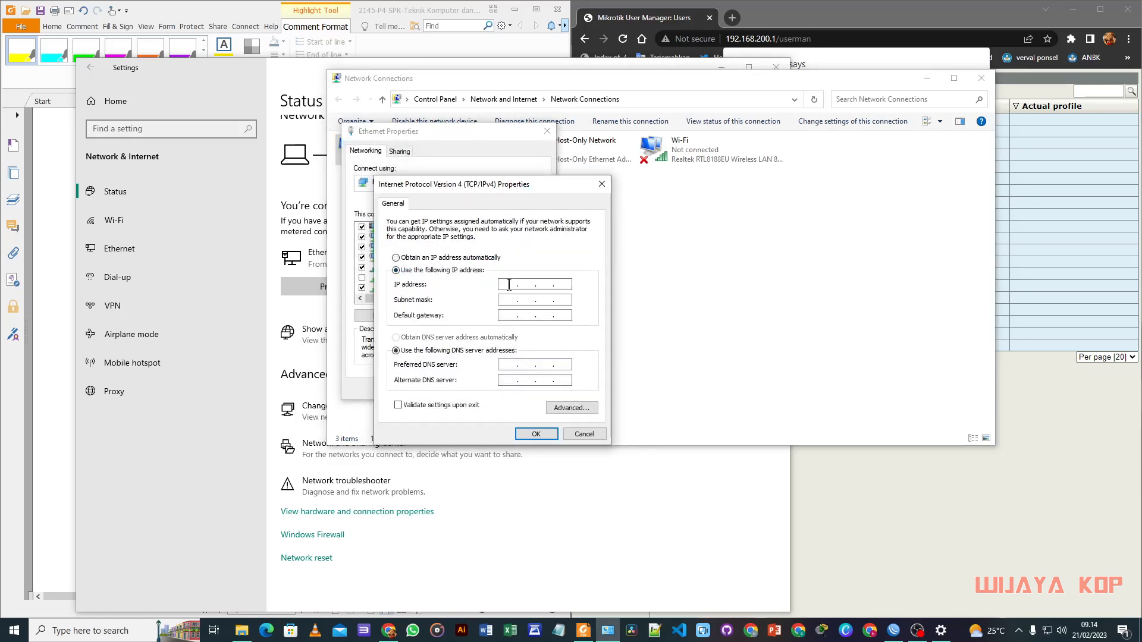
Step: Enter IP 192.168.100.30 with subnet mask 255.255.255.0 and apply the adapter settings
{"action": "left_click_drag", "start_coordinate": [537, 191], "coordinate": [890, 217]}
{"action": "left_click", "coordinate": [240, 15]}
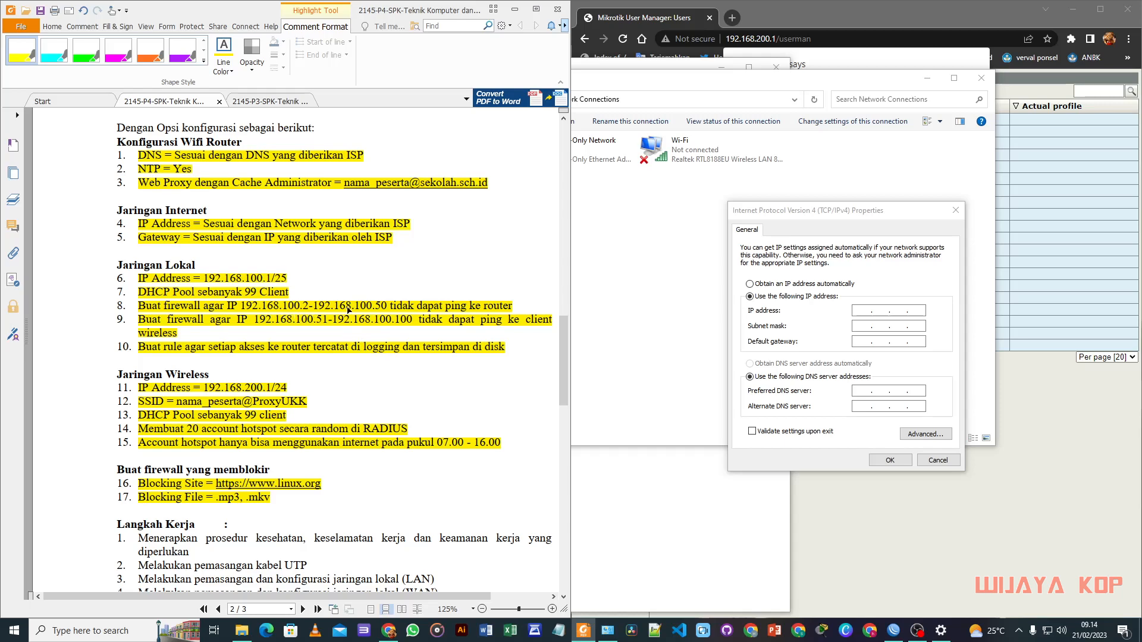
{"action": "left_click", "coordinate": [874, 324]}
{"action": "type", "text": "192"}
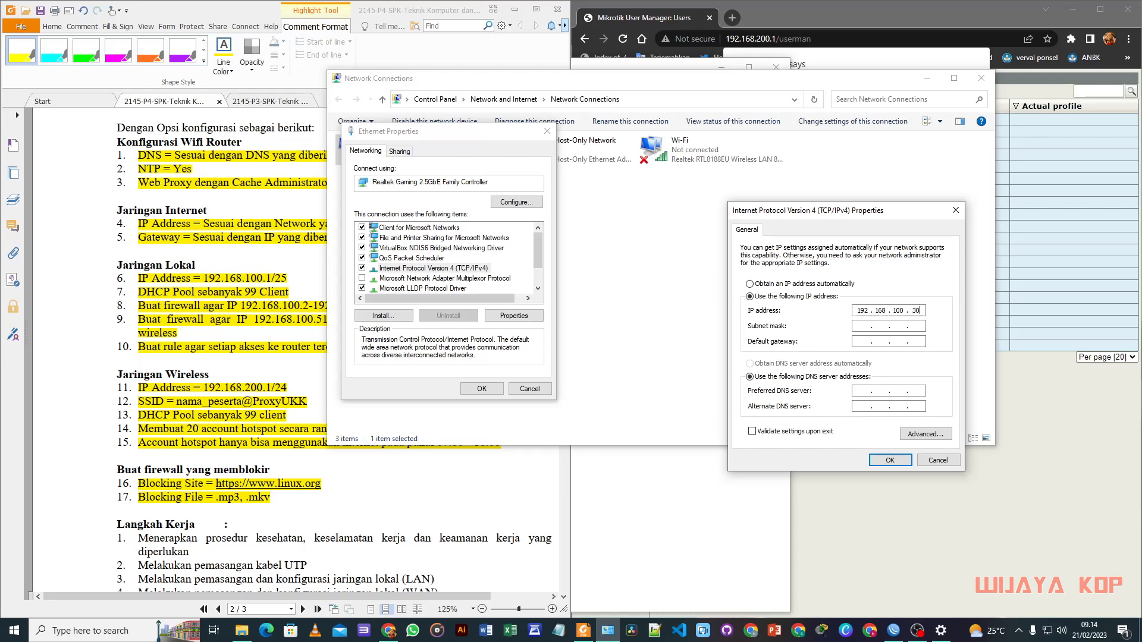
{"action": "left_click", "coordinate": [884, 326]}
{"action": "left_click", "coordinate": [880, 459]}
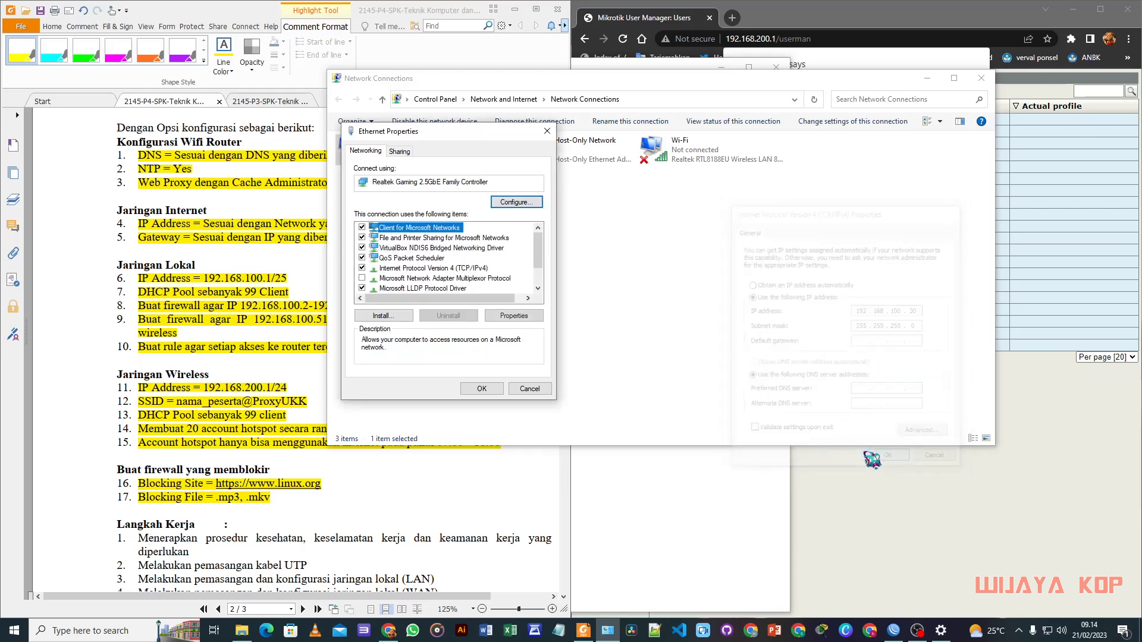
{"action": "left_click", "coordinate": [481, 389]}
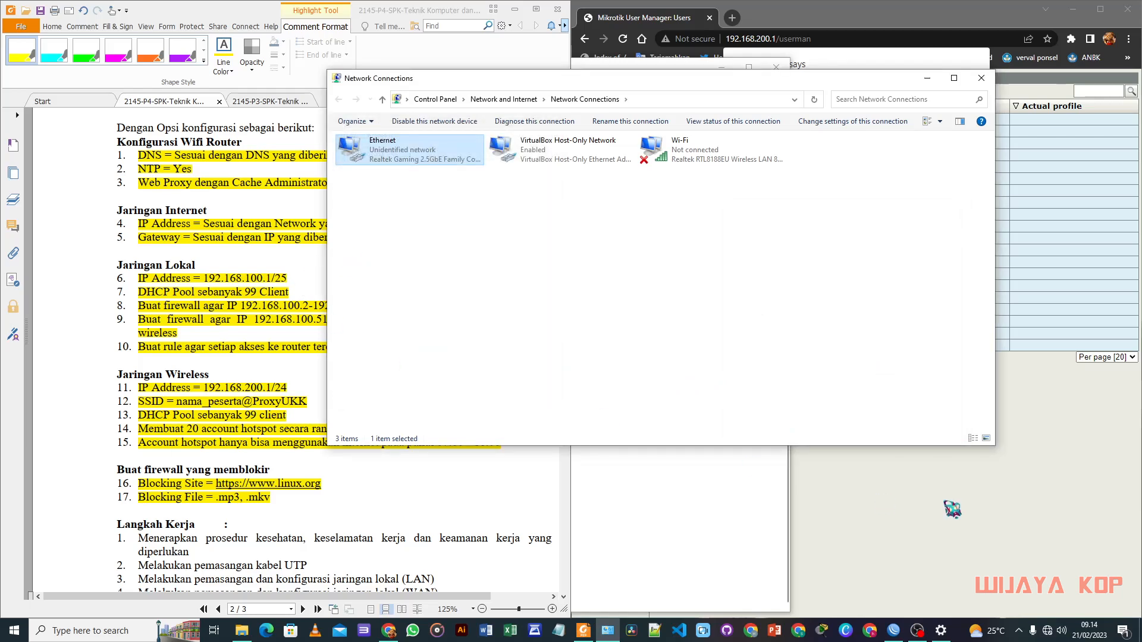
Step: Open Command Prompt and ping the router at 192.168.100.1, checking the configuration PDF
{"action": "key", "text": "super"}
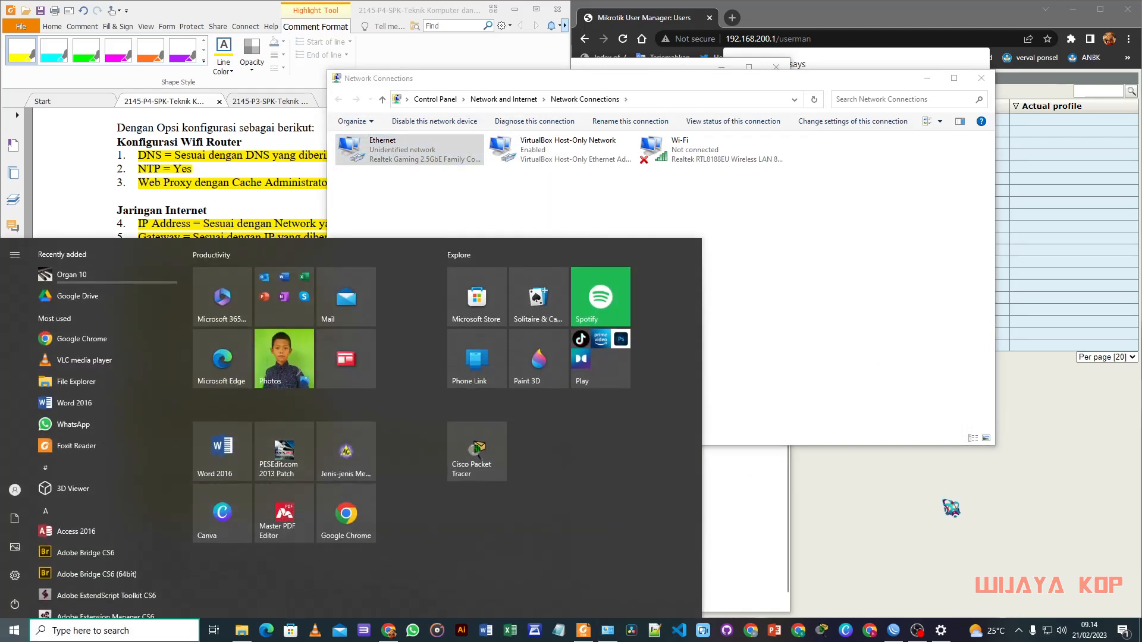
{"action": "type", "text": "cmd"}
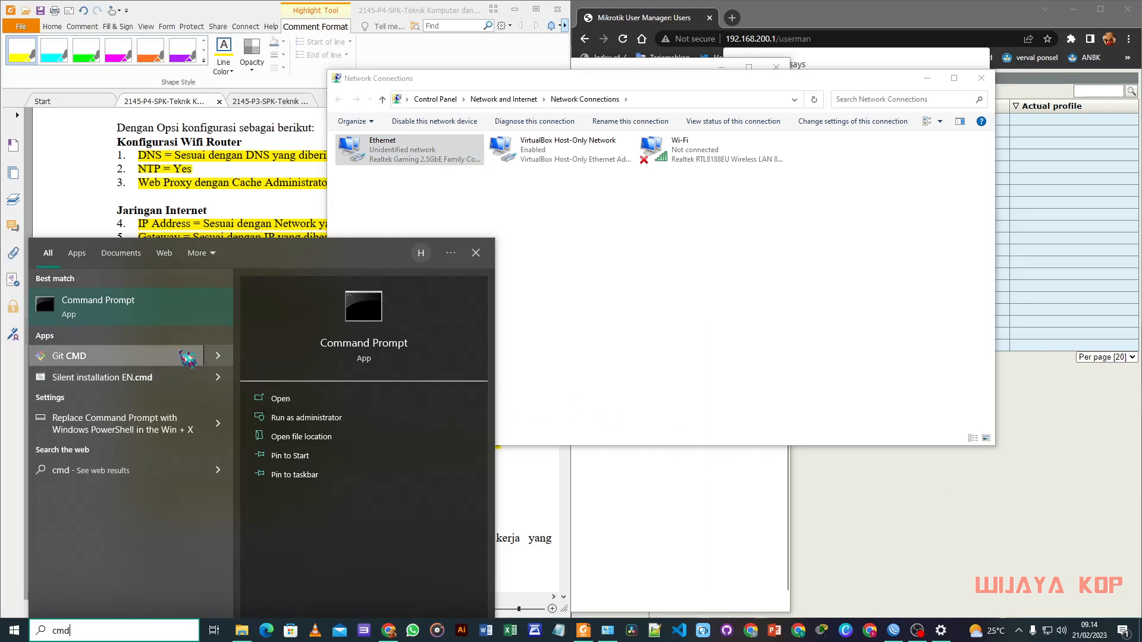
{"action": "left_click", "coordinate": [149, 314]}
{"action": "left_click_drag", "start_coordinate": [335, 25], "coordinate": [709, 213]}
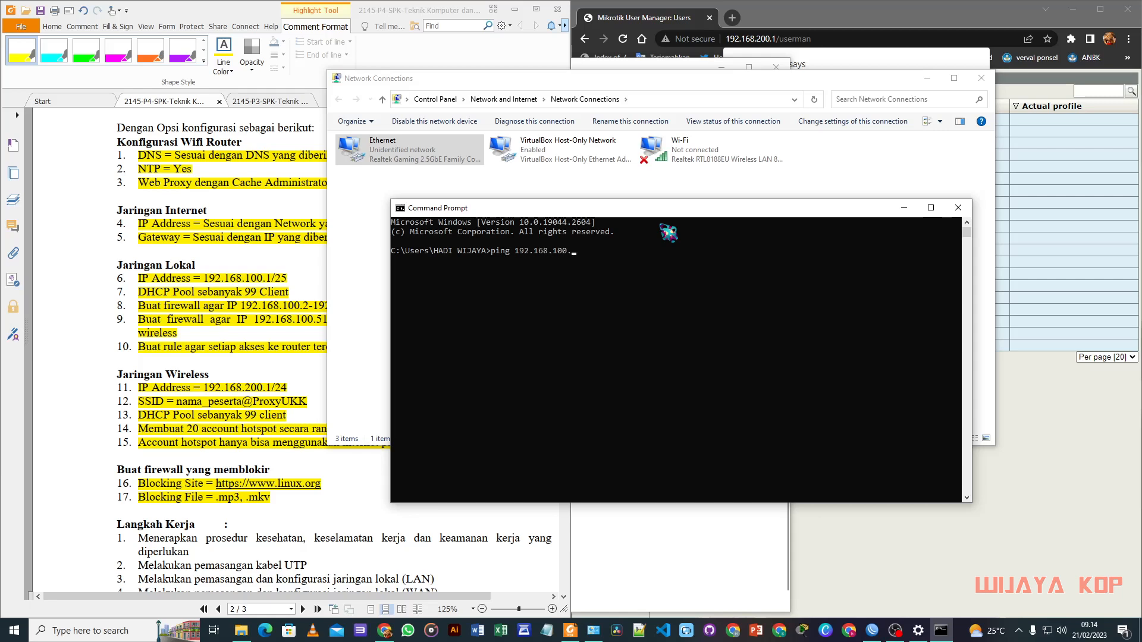
{"action": "key", "text": "Return"}
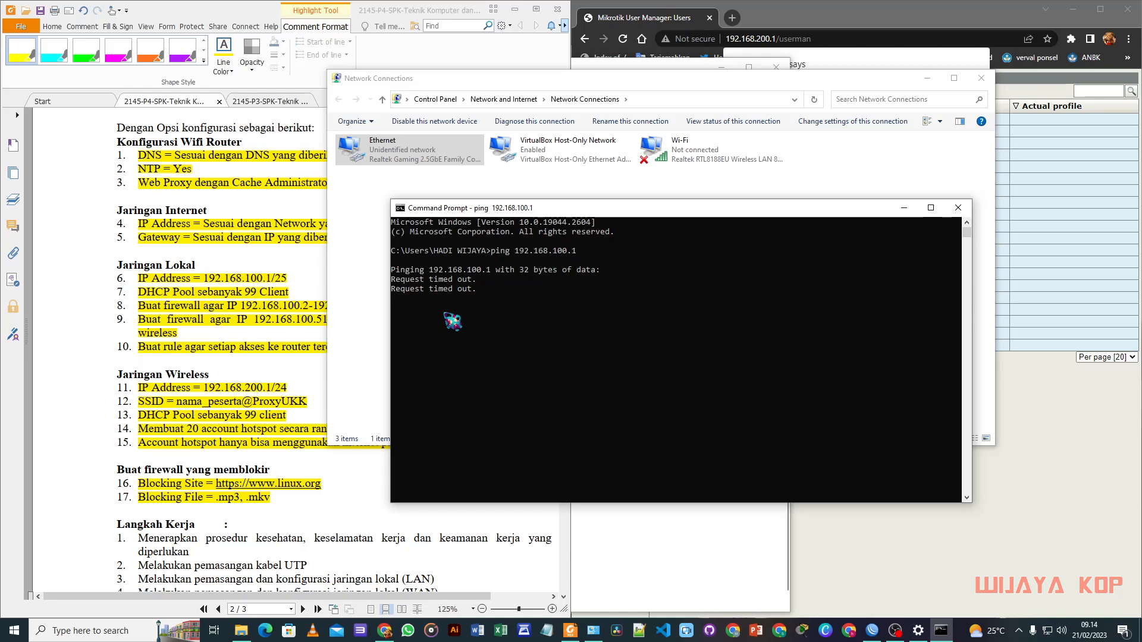
{"action": "left_click", "coordinate": [88, 261]}
{"action": "scroll", "coordinate": [157, 329], "scroll_direction": "down", "scroll_amount": 1}
{"action": "scroll", "coordinate": [156, 328], "scroll_direction": "down", "scroll_amount": 1}
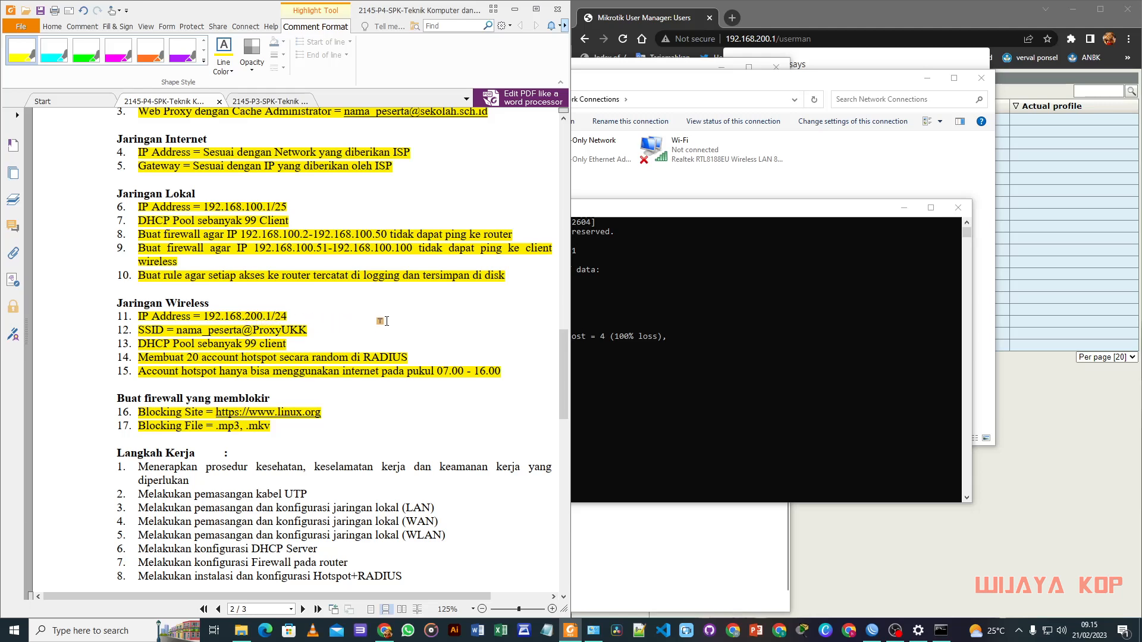
Step: Set the Ethernet adapter's IPv4 to obtain an IP address automatically
{"action": "left_click_drag", "start_coordinate": [656, 210], "coordinate": [708, 242]}
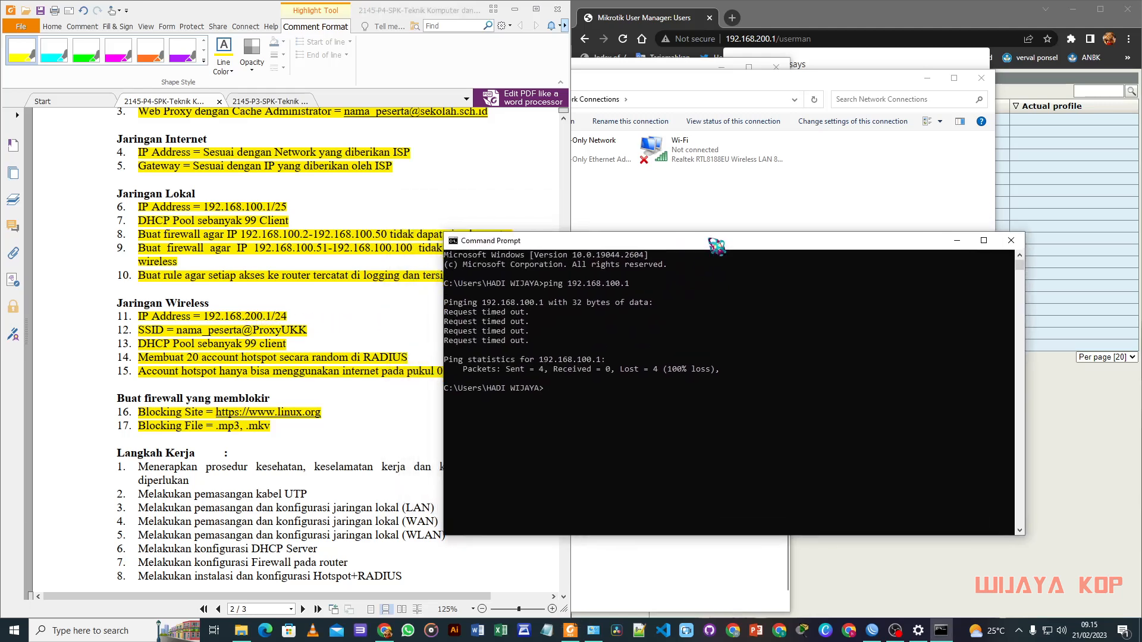
{"action": "left_click", "coordinate": [664, 198]}
{"action": "left_click", "coordinate": [443, 161]}
{"action": "right_click", "coordinate": [443, 161]}
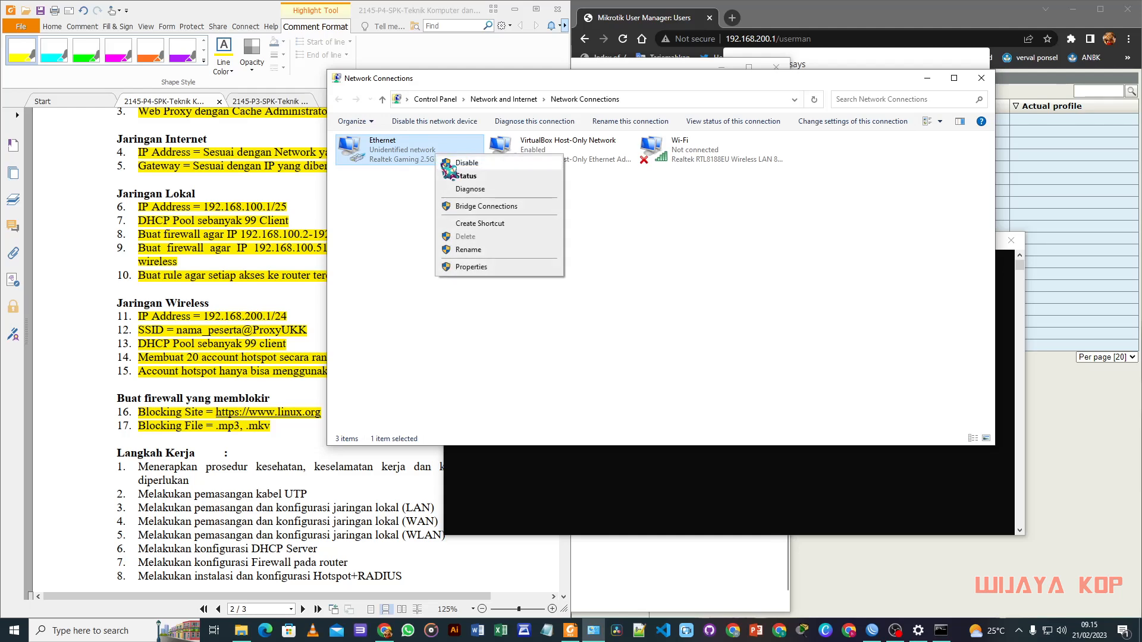
{"action": "left_click", "coordinate": [494, 269]}
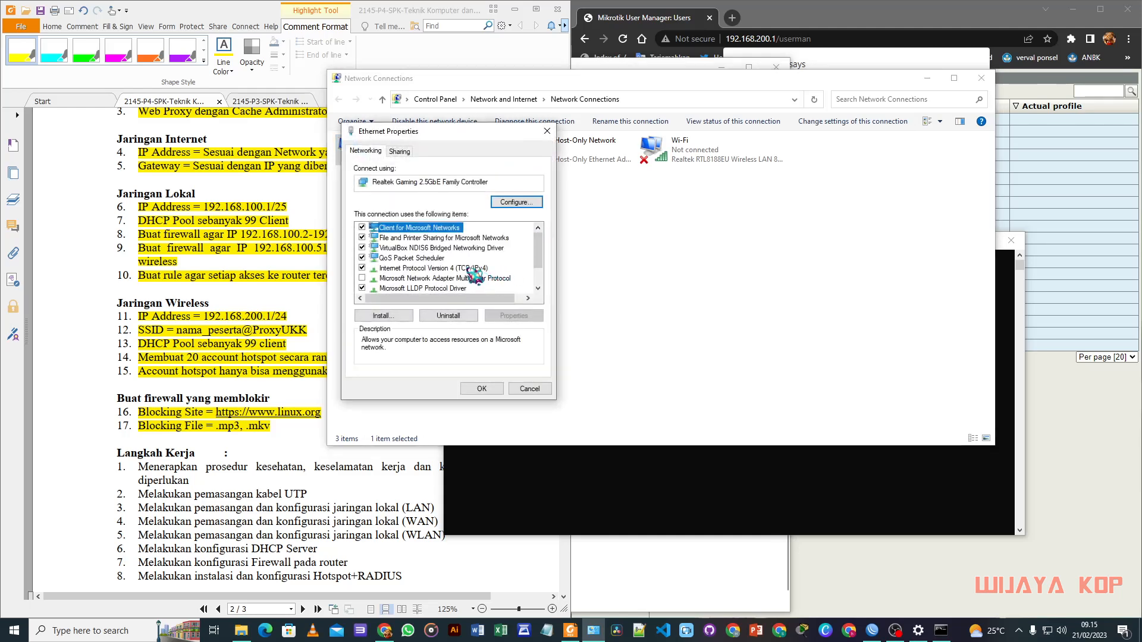
{"action": "double_click", "coordinate": [482, 271]}
{"action": "left_click", "coordinate": [384, 249]}
{"action": "left_click", "coordinate": [523, 425]}
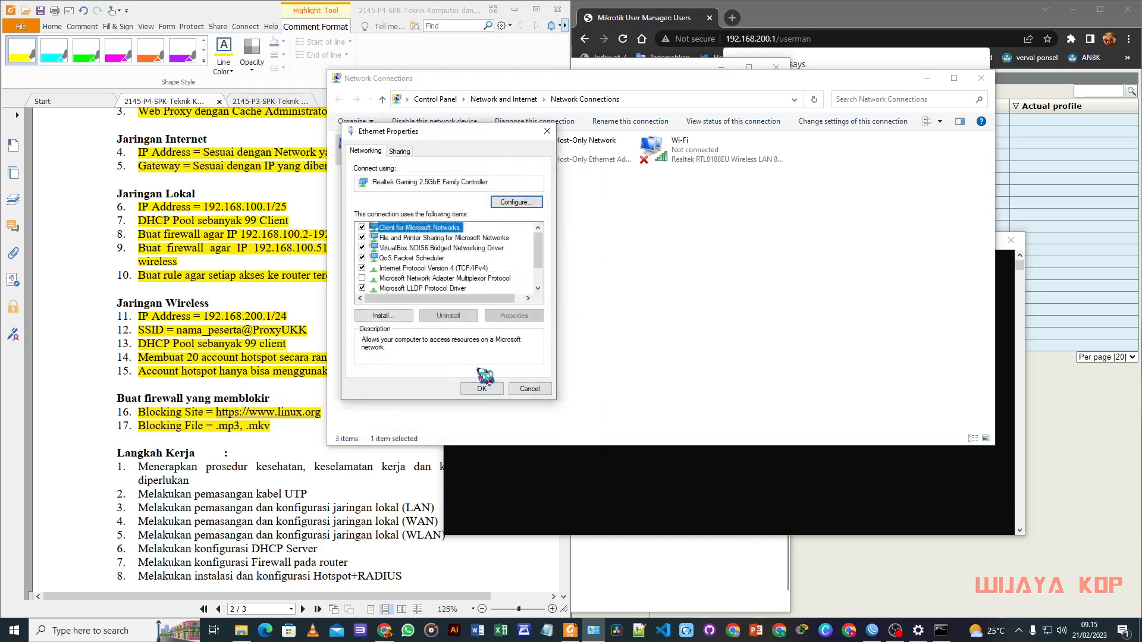
{"action": "left_click", "coordinate": [493, 387]}
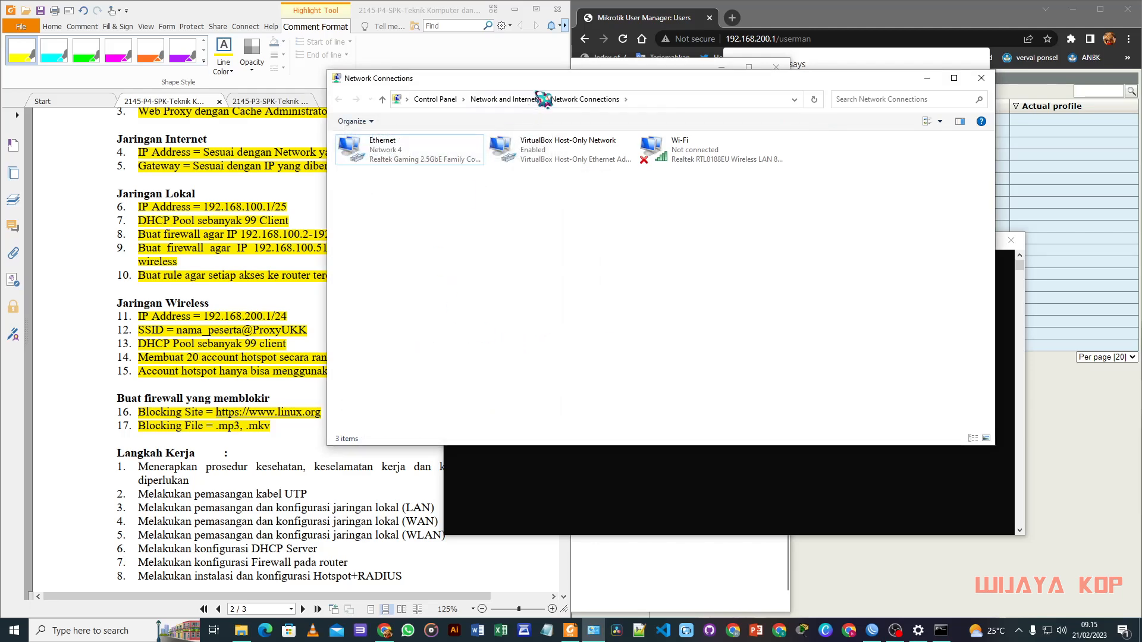
Step: Run ipconfig to confirm Ethernet now has 192.168.100.100
{"action": "left_click", "coordinate": [688, 486]}
{"action": "left_click_drag", "start_coordinate": [634, 241], "coordinate": [623, 207]}
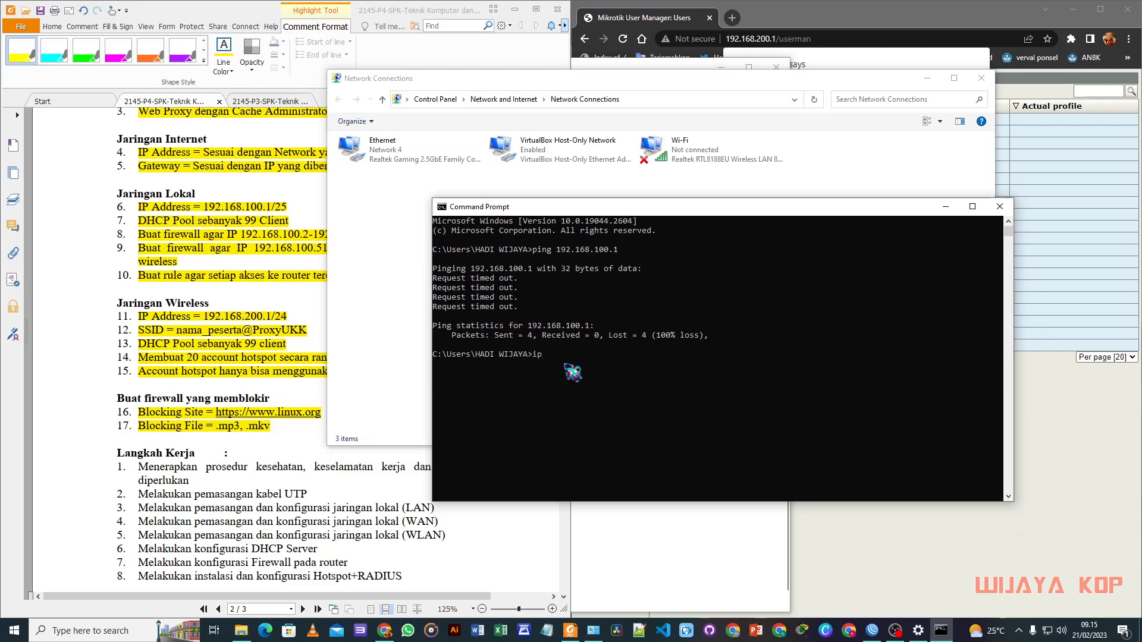
{"action": "type", "text": "ipconfig"}
{"action": "key", "text": "Return"}
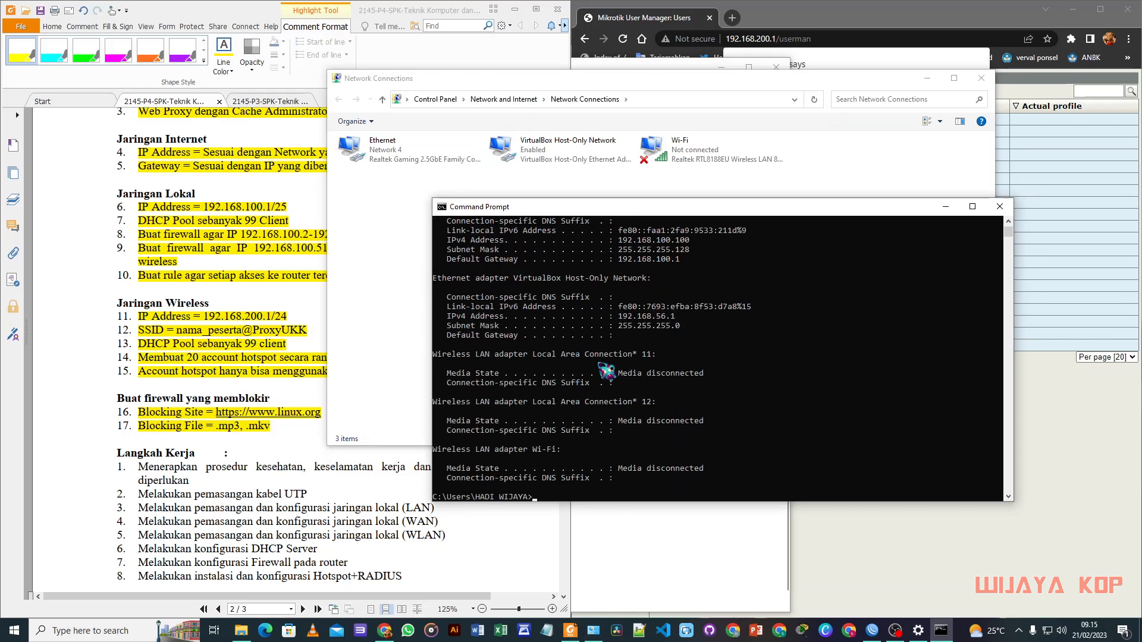
Step: Ping 192.168.200.3 from the wired client and watch the requests time out
{"action": "left_click", "coordinate": [266, 262]}
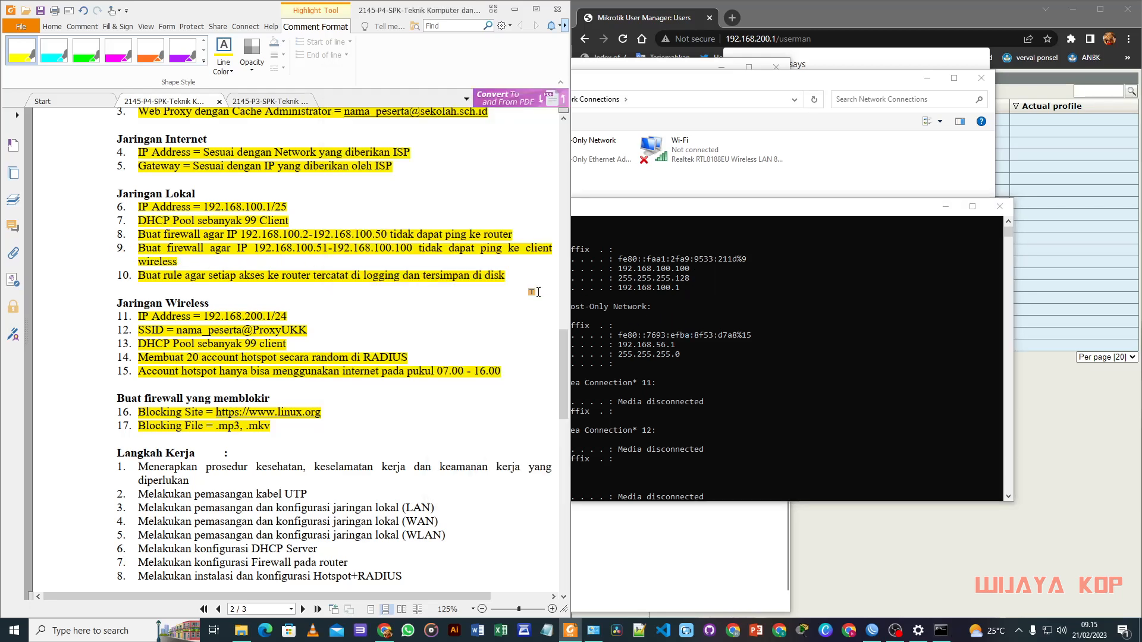
{"action": "left_click", "coordinate": [708, 336]}
{"action": "scroll", "coordinate": [630, 464], "scroll_direction": "down", "scroll_amount": 1}
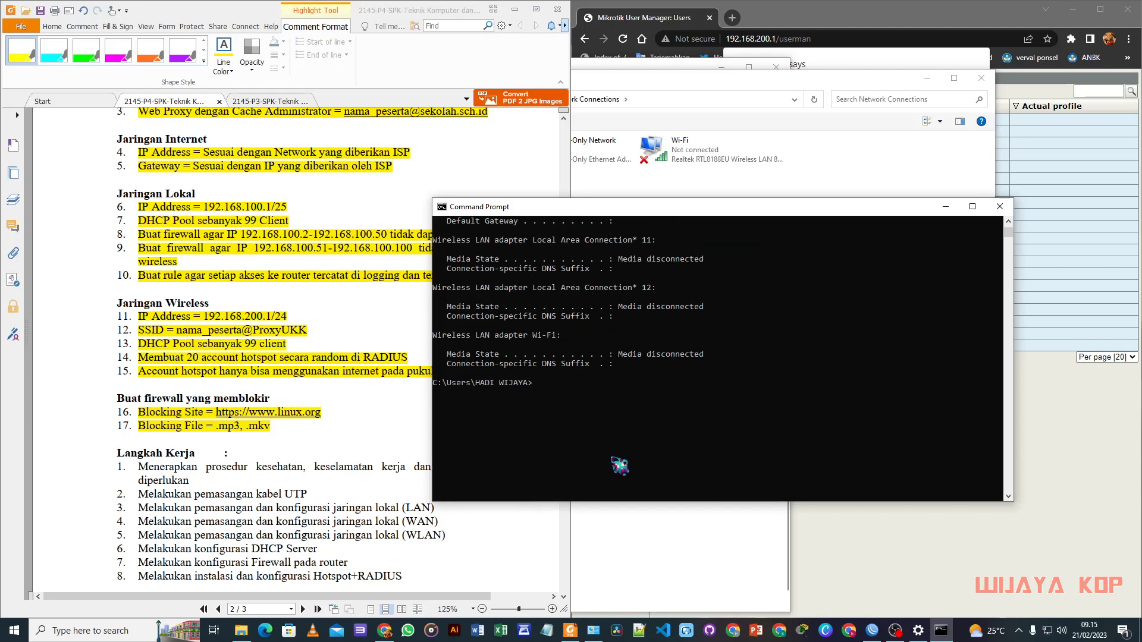
{"action": "type", "text": "ping 192.168.200.3"}
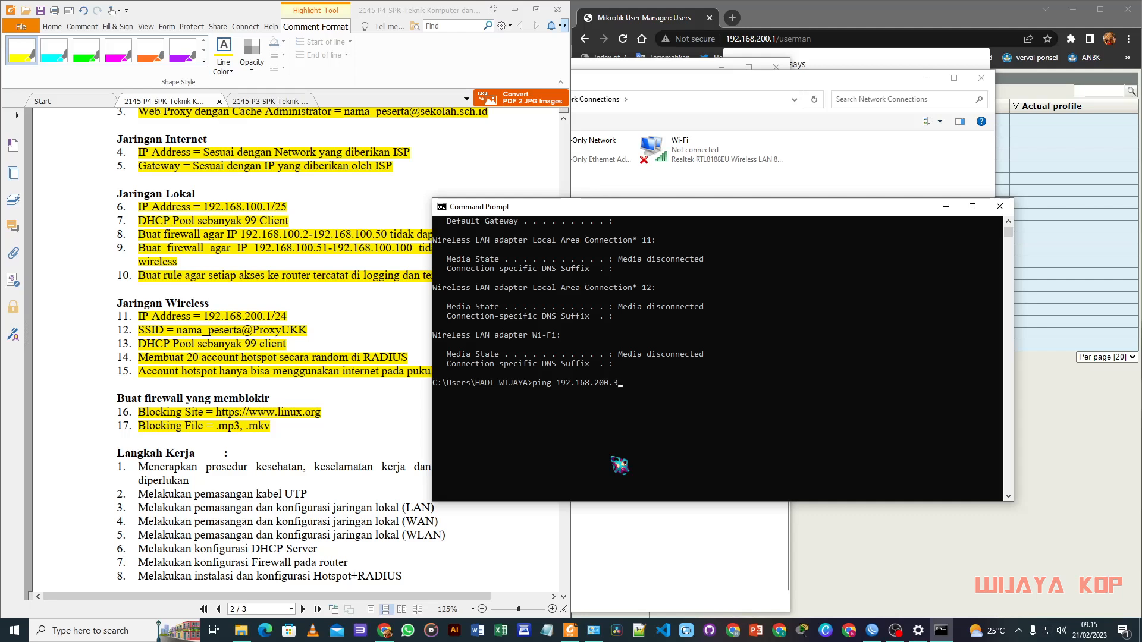
{"action": "key", "text": "Return"}
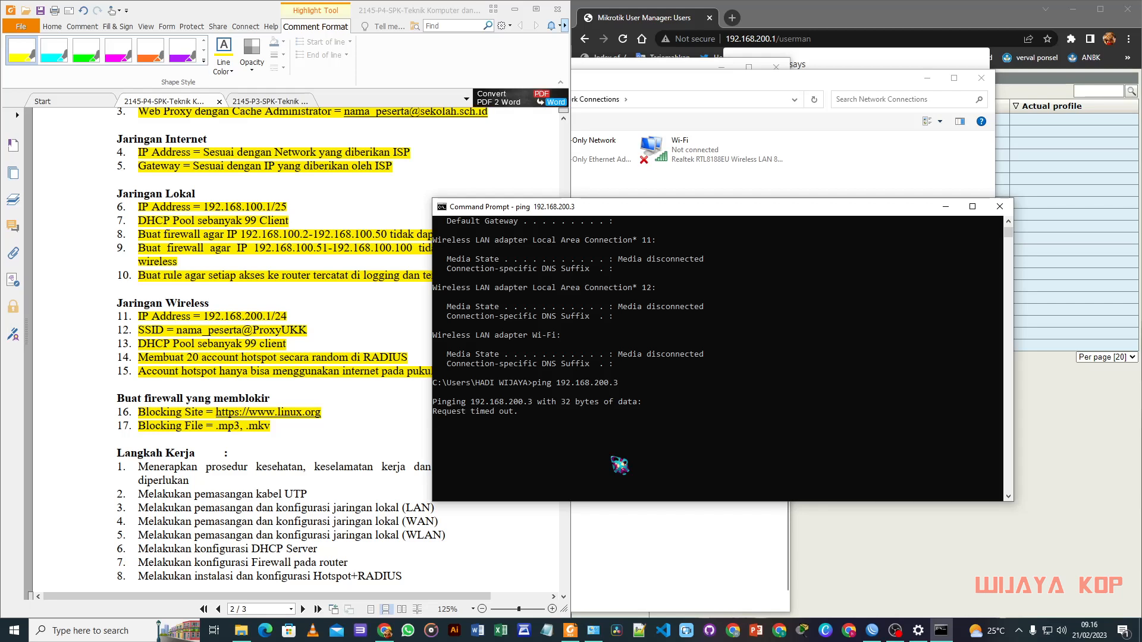
{"action": "scroll", "coordinate": [186, 452], "scroll_direction": "down", "scroll_amount": 9}
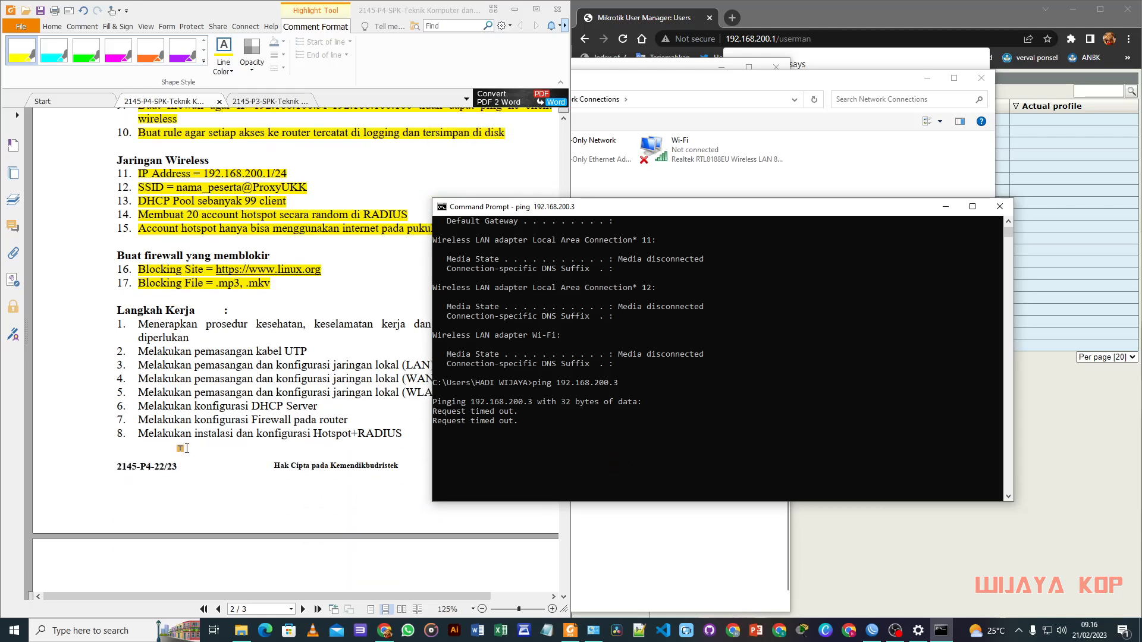
Step: Highlight 'Blocking ping dari client' as done in the task PDF
{"action": "left_click", "coordinate": [185, 454]}
{"action": "scroll", "coordinate": [185, 453], "scroll_direction": "down", "scroll_amount": 3}
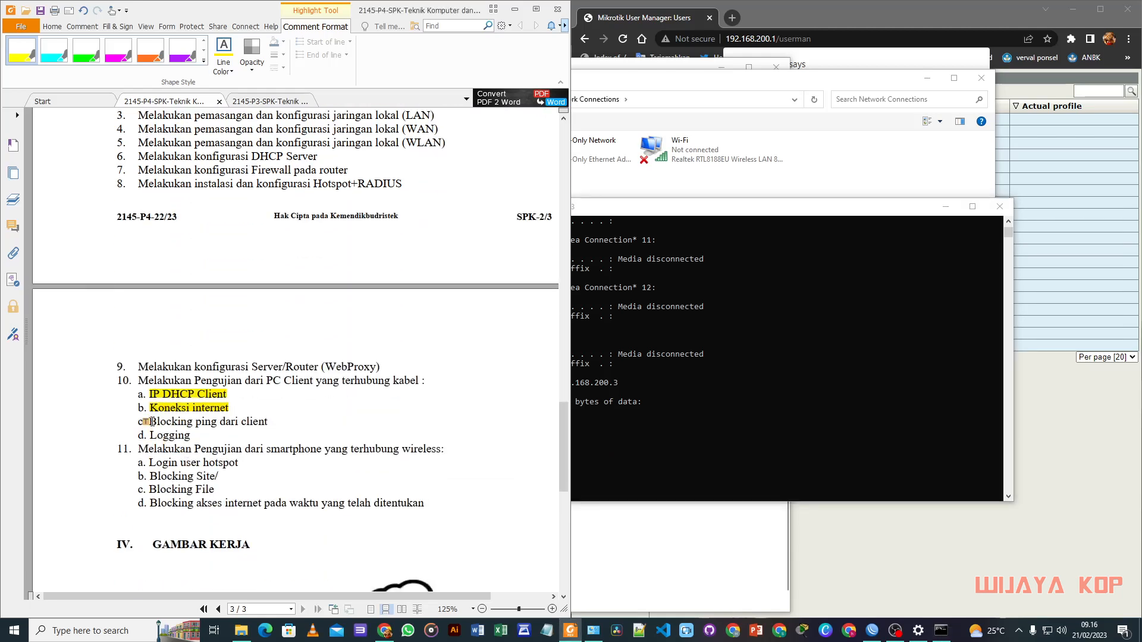
{"action": "left_click_drag", "start_coordinate": [150, 421], "coordinate": [267, 423]}
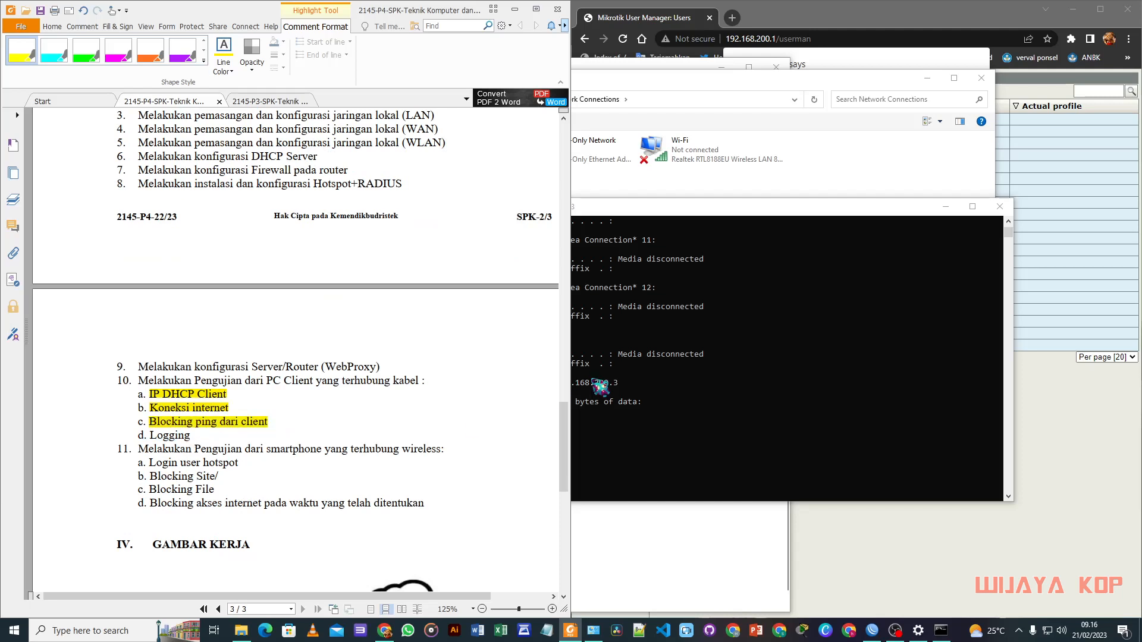
Step: View the router's Log in WinBox and highlight the 'Logging' item as done
{"action": "left_click", "coordinate": [844, 17]}
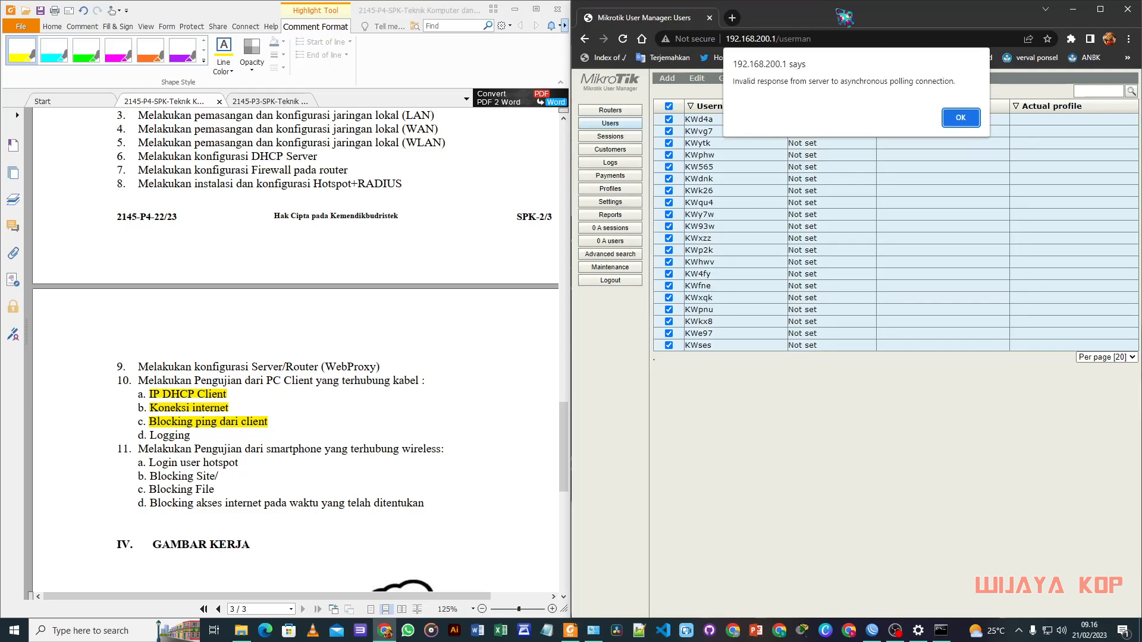
{"action": "left_click", "coordinate": [872, 630]}
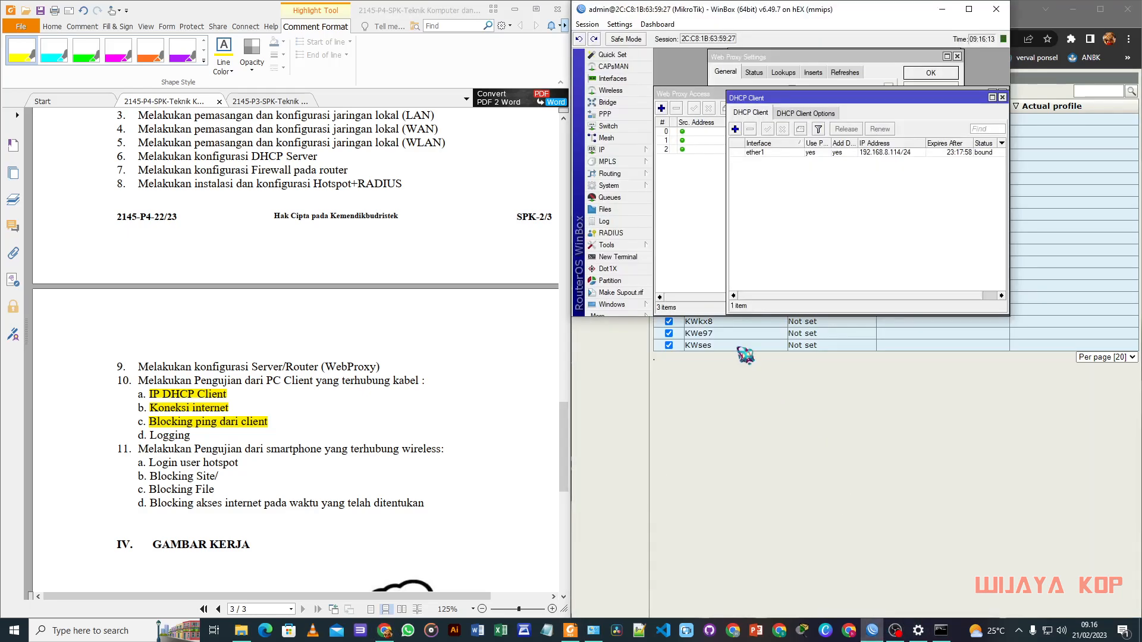
{"action": "left_click", "coordinate": [636, 222]}
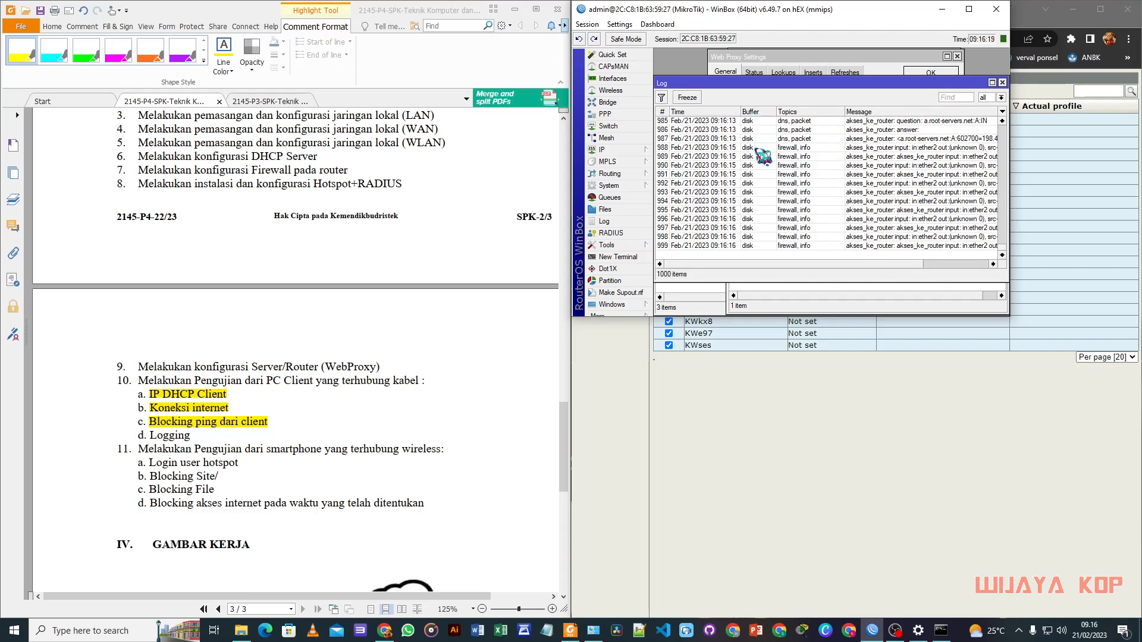
{"action": "left_click_drag", "start_coordinate": [149, 435], "coordinate": [190, 436]}
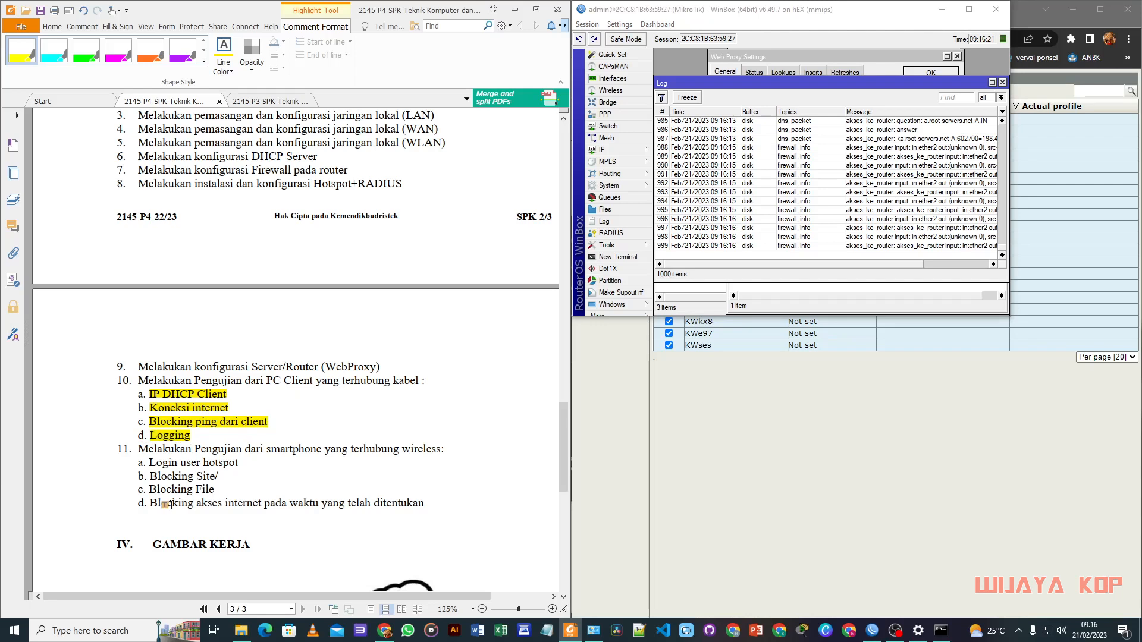
{"action": "scroll", "coordinate": [159, 513], "scroll_direction": "down", "scroll_amount": 1}
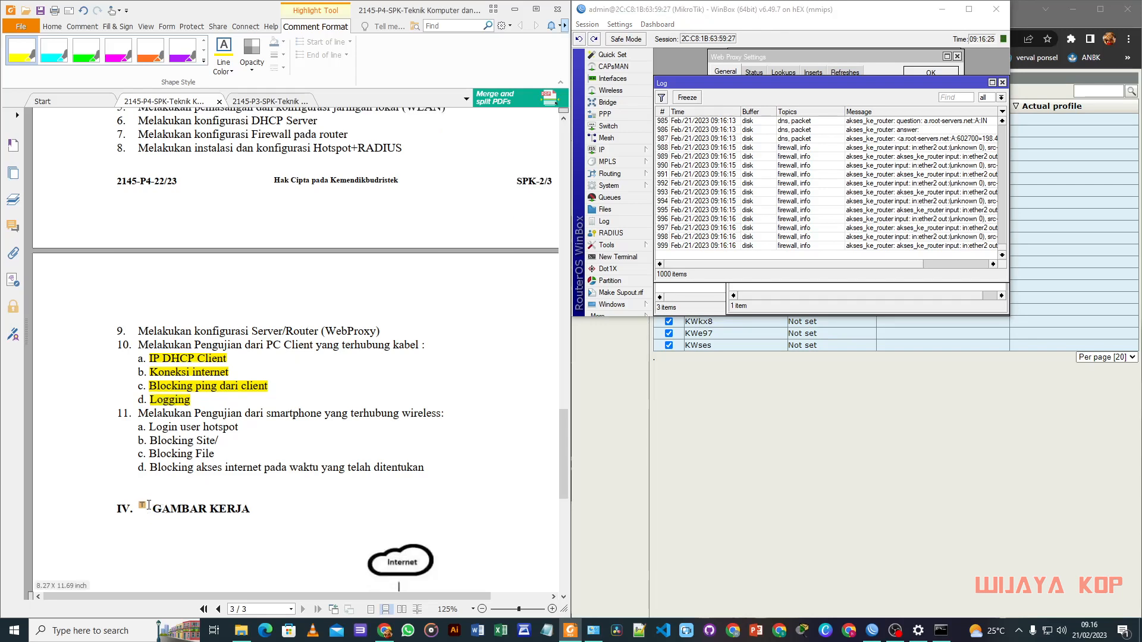
{"action": "scroll", "coordinate": [193, 469], "scroll_direction": "down", "scroll_amount": 1}
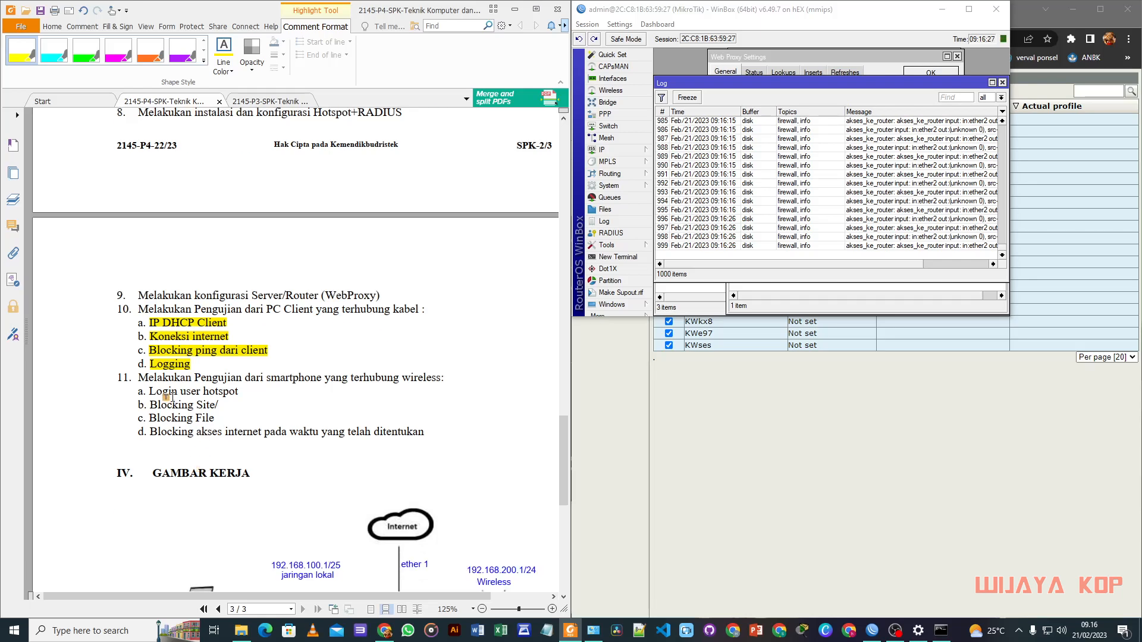
{"action": "left_click", "coordinate": [791, 388]}
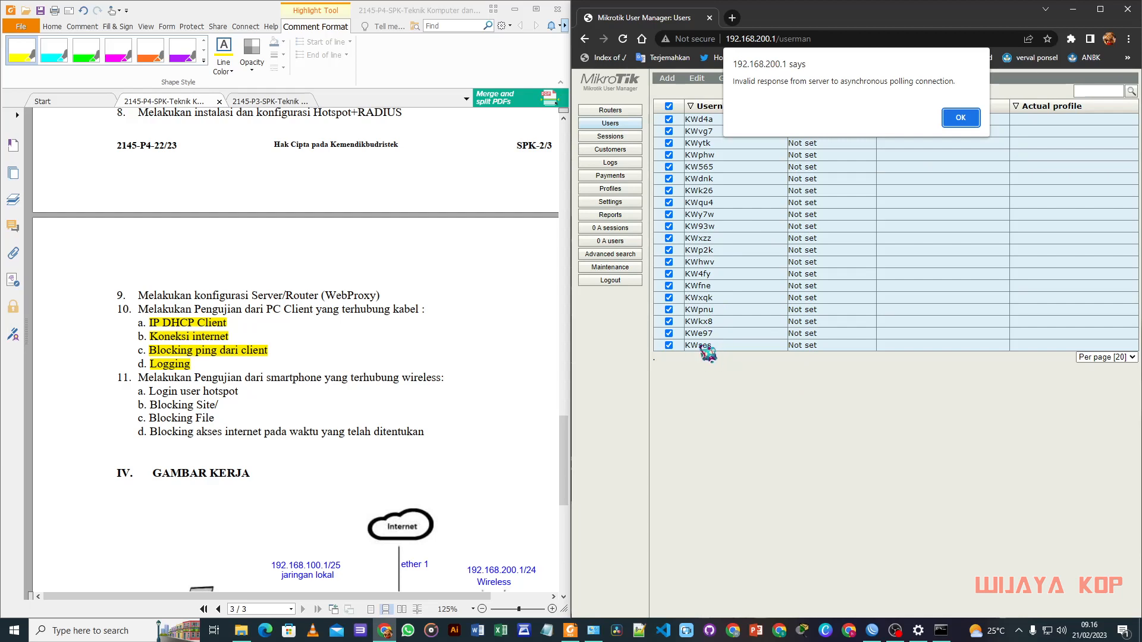
Step: Disable the Ethernet adapter in Network Connections
{"action": "left_click", "coordinate": [1053, 634]}
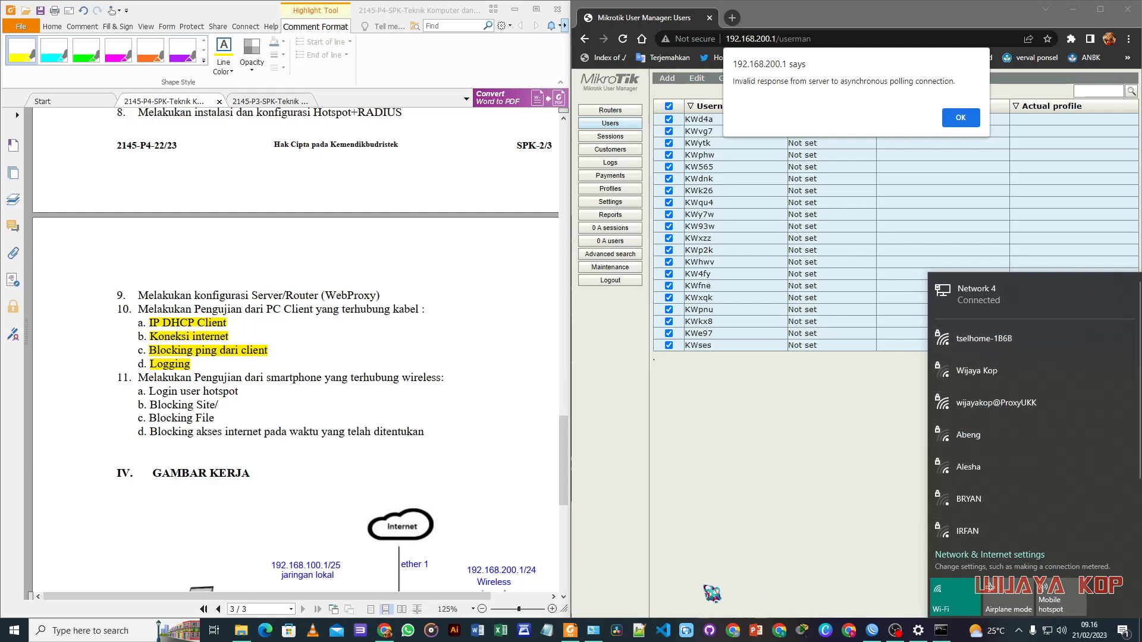
{"action": "mouse_move", "coordinate": [594, 632]}
{"action": "left_click", "coordinate": [593, 631]}
{"action": "right_click", "coordinate": [449, 154]}
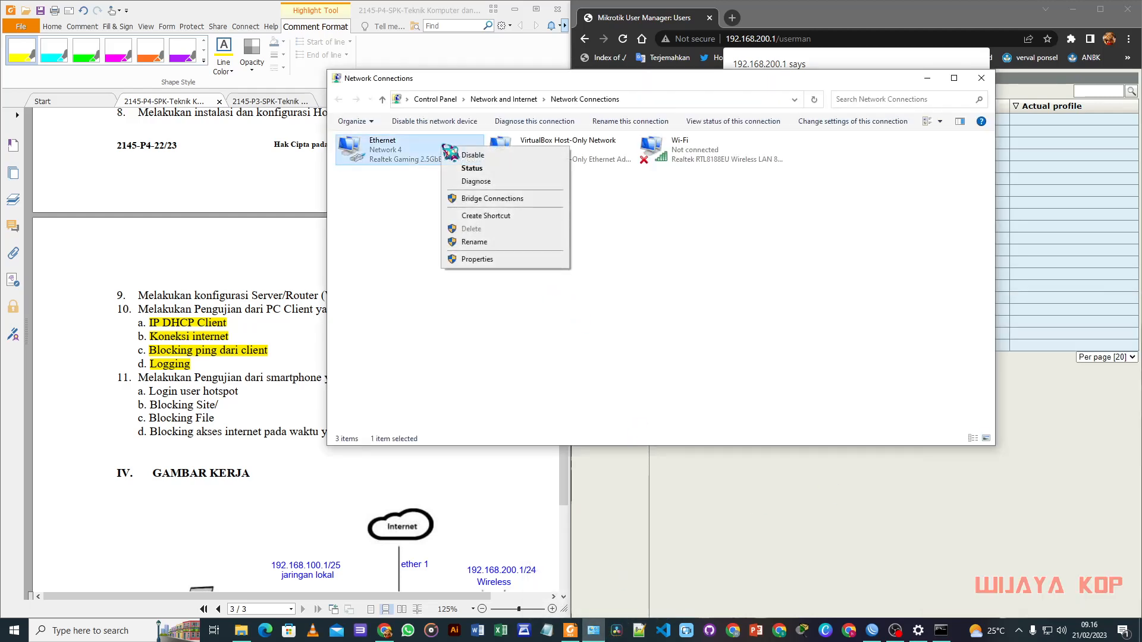
{"action": "key", "text": "Escape"}
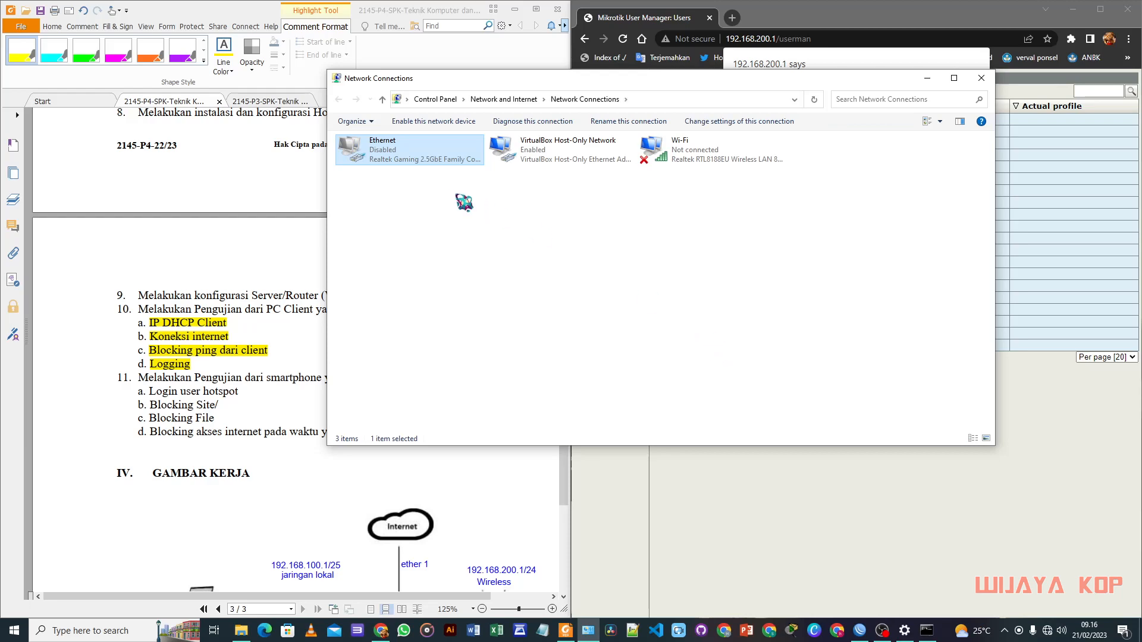
Step: Connect to the wijayakop@ProxyUKK Wi-Fi network, entering its security key
{"action": "left_click", "coordinate": [994, 593]}
{"action": "left_click", "coordinate": [1048, 632]}
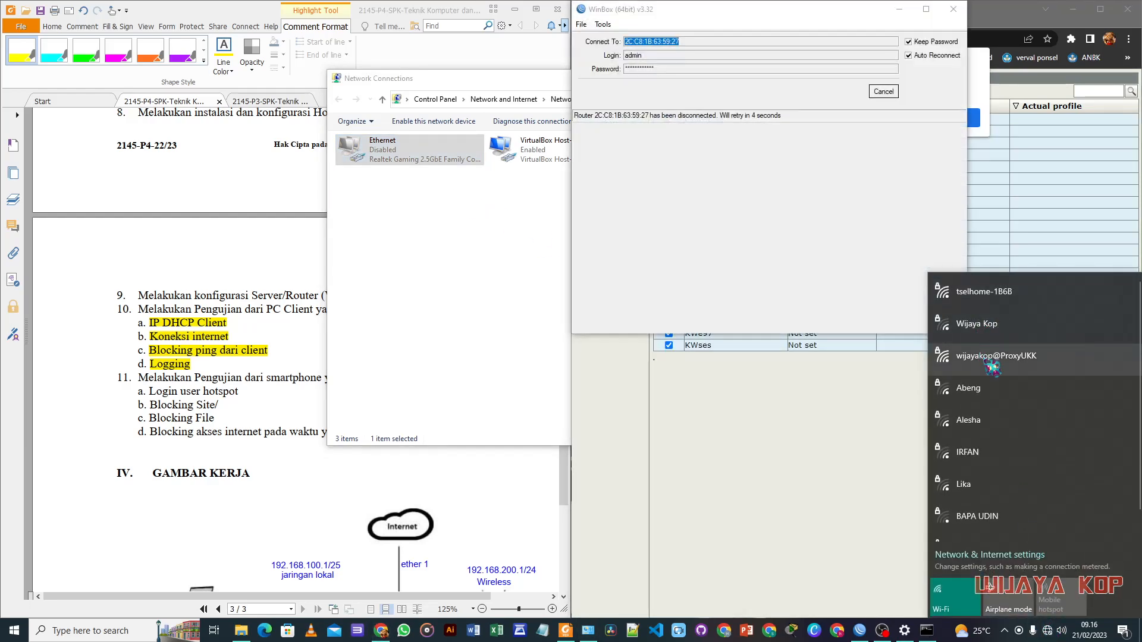
{"action": "left_click", "coordinate": [993, 366]}
{"action": "left_click", "coordinate": [1077, 408]}
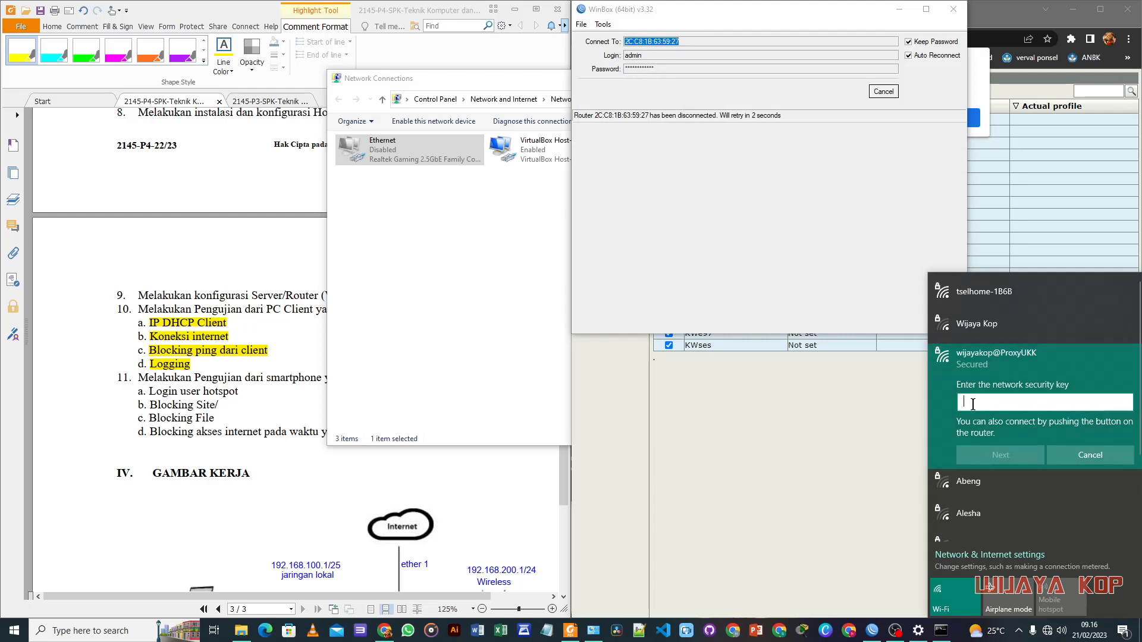
{"action": "type", "text": "1"}
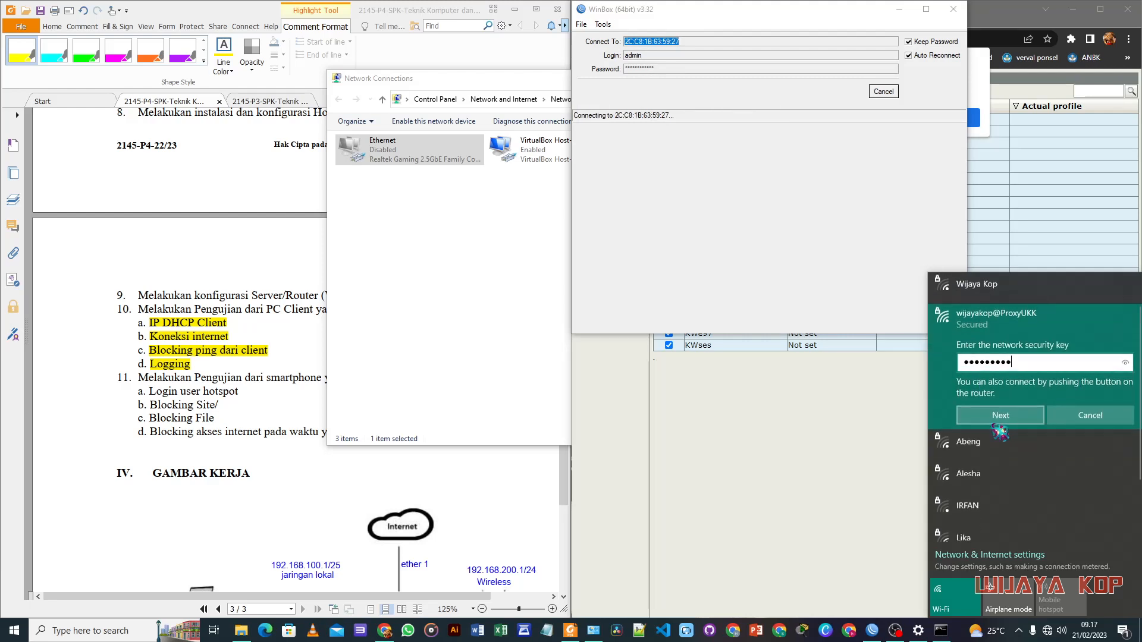
{"action": "key", "text": "Return"}
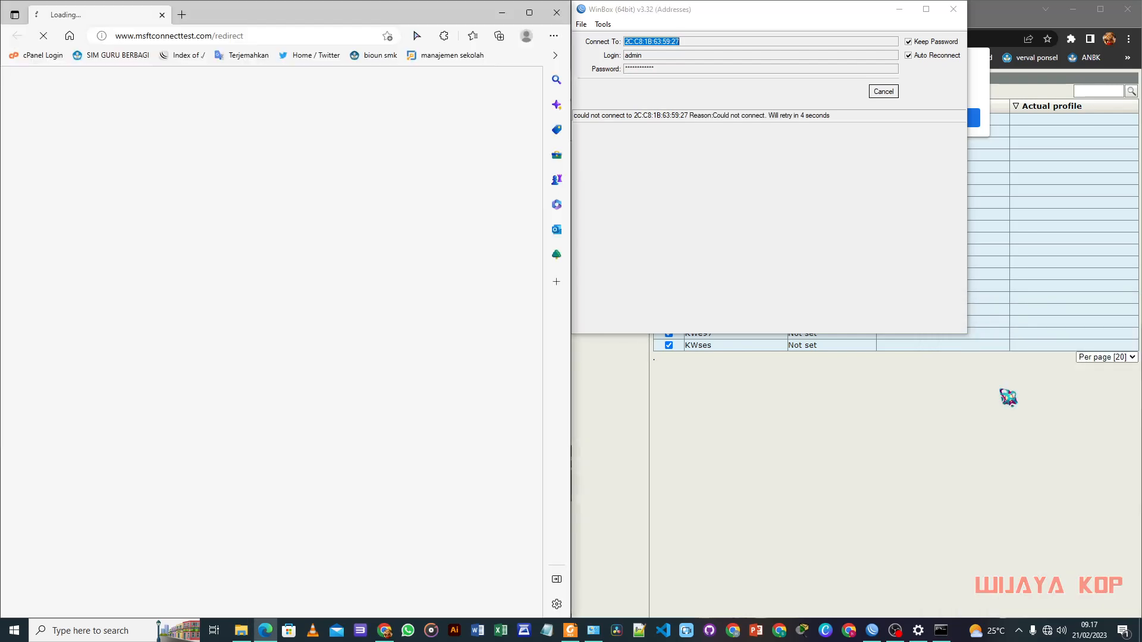
Step: Load the MikroTik hotspot login page in a new browser tab
{"action": "left_click", "coordinate": [300, 37]}
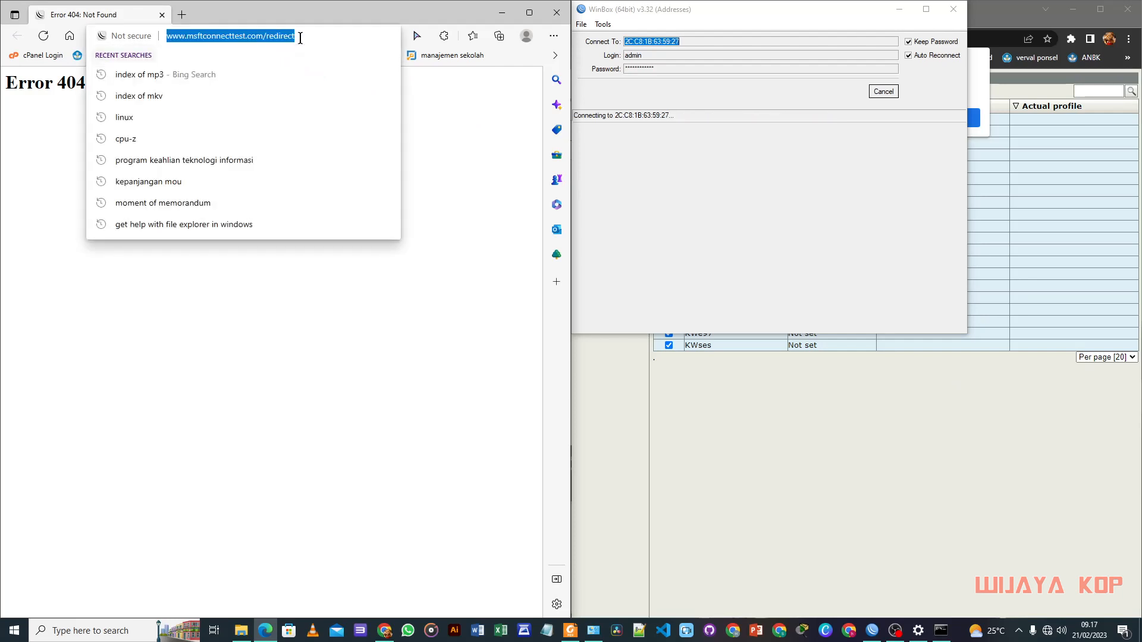
{"action": "type", "text": "ya"}
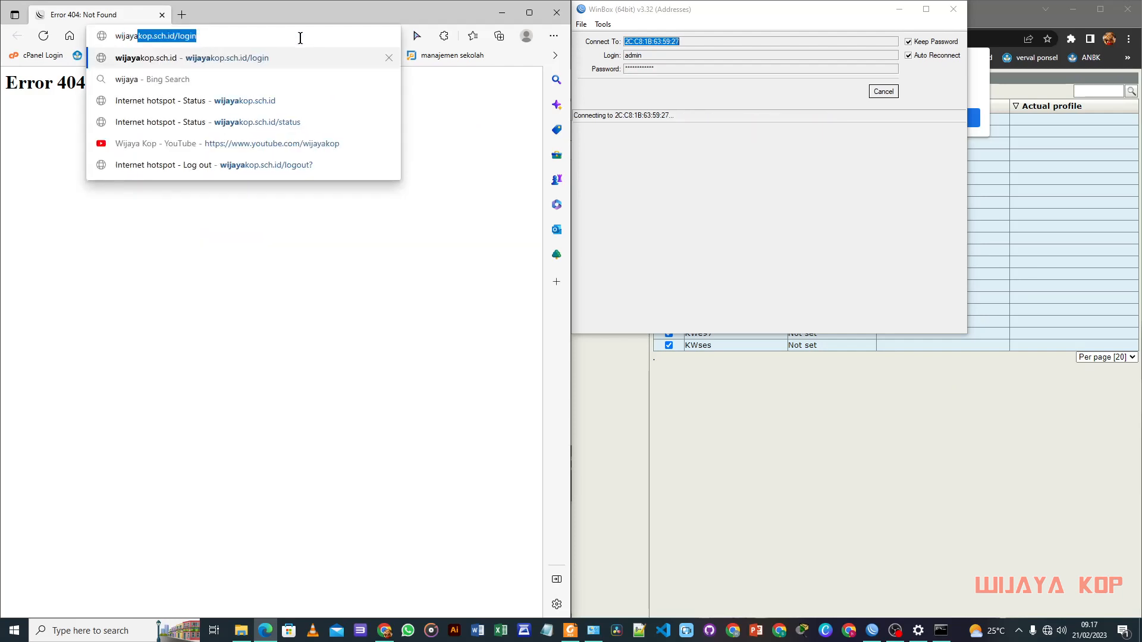
{"action": "key", "text": "Right"}
{"action": "key", "text": "Return"}
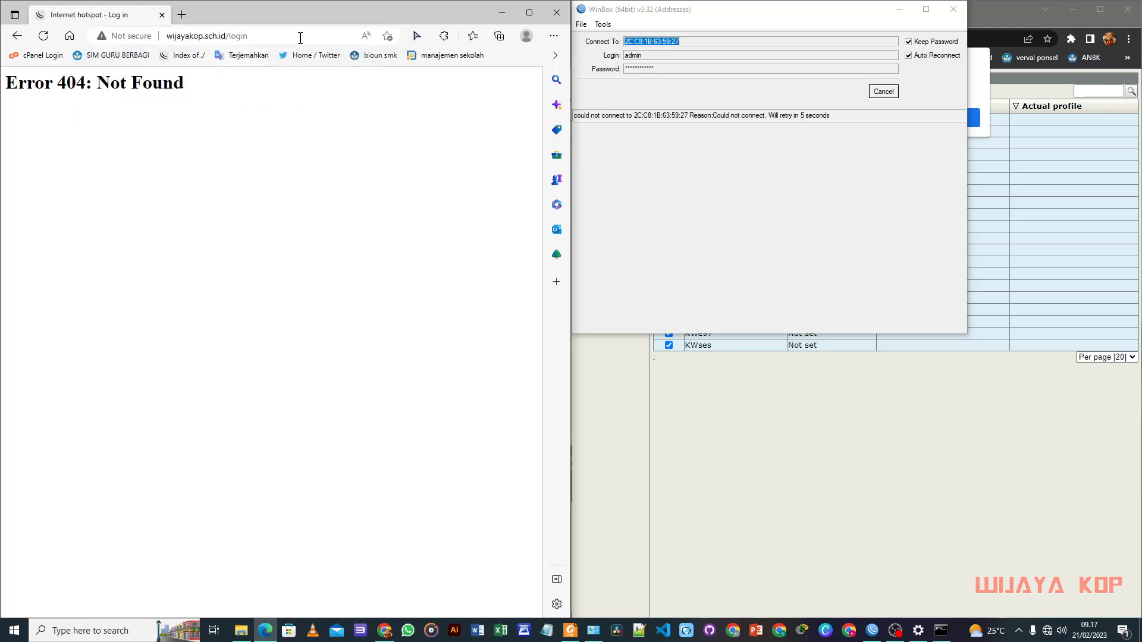
{"action": "mouse_move", "coordinate": [304, 17]}
{"action": "left_mouse_down"}
{"action": "mouse_move", "coordinate": [303, 53]}
{"action": "mouse_move", "coordinate": [240, 33]}
{"action": "mouse_move", "coordinate": [303, 24]}
{"action": "left_mouse_up"}
{"action": "left_click", "coordinate": [260, 37]}
{"action": "key", "text": "ctrl+c"}
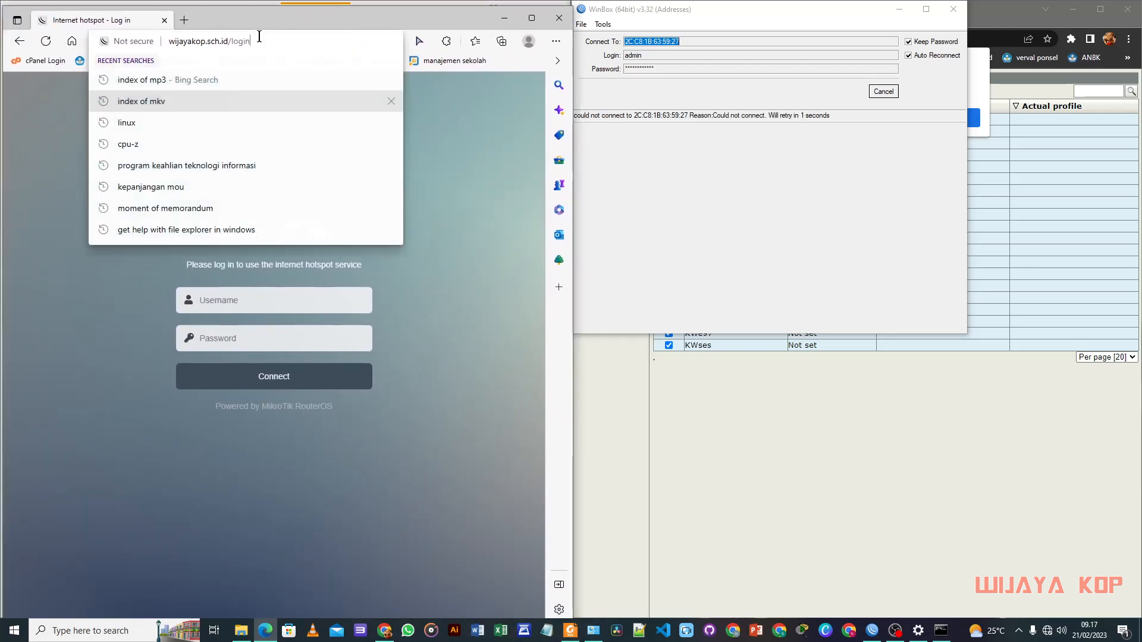
{"action": "left_click", "coordinate": [389, 625]}
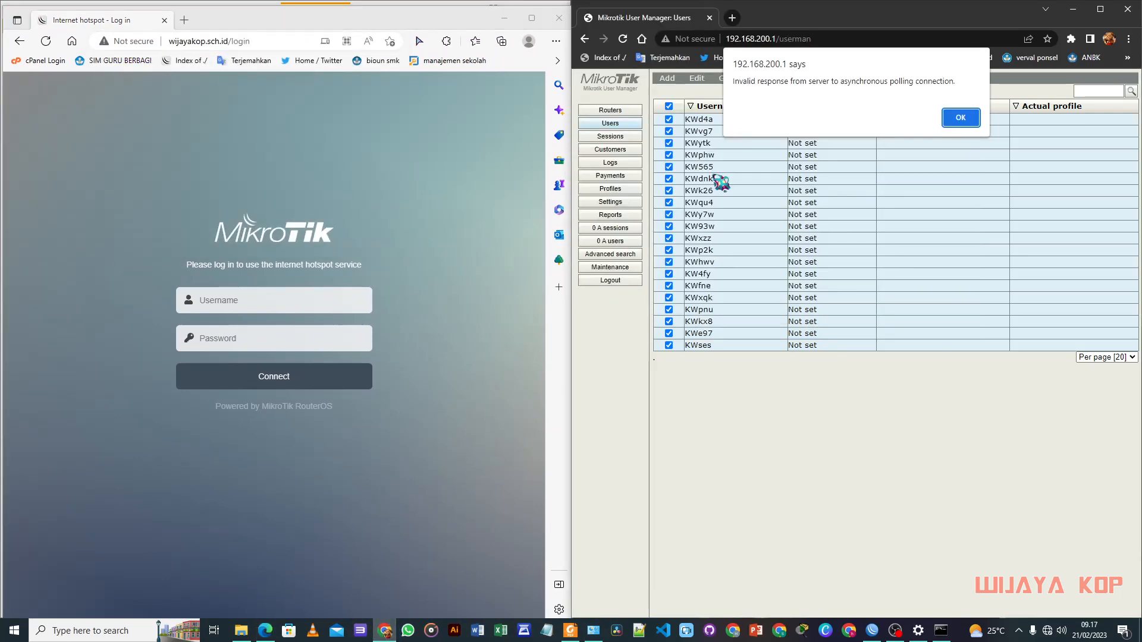
{"action": "left_click", "coordinate": [732, 18]}
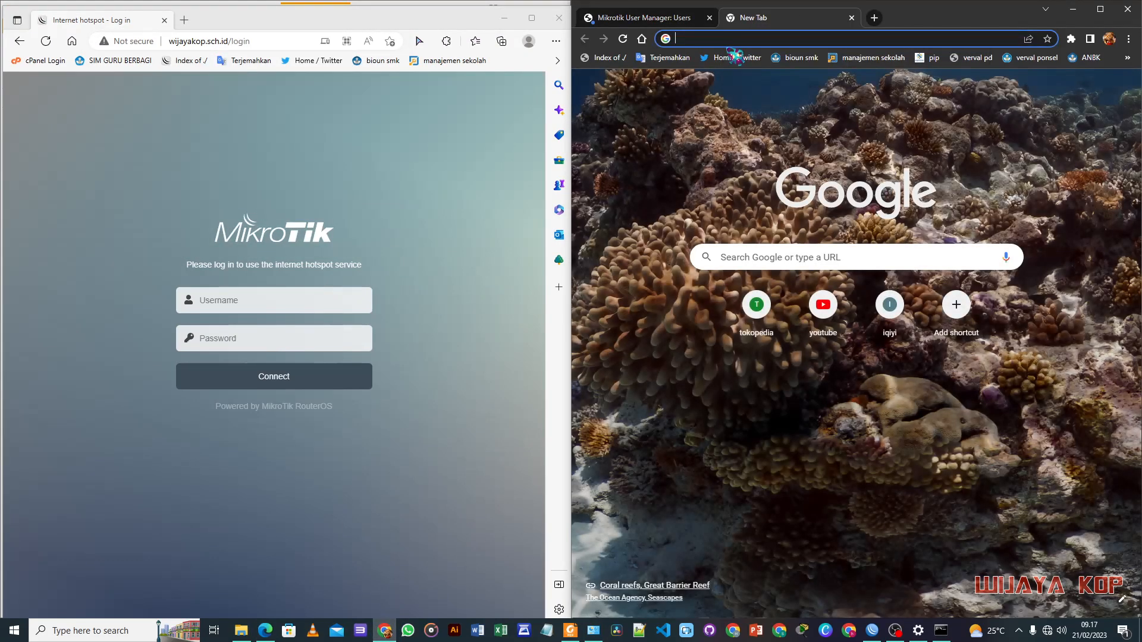
{"action": "key", "text": "ctrl+v"}
{"action": "key", "text": "Return"}
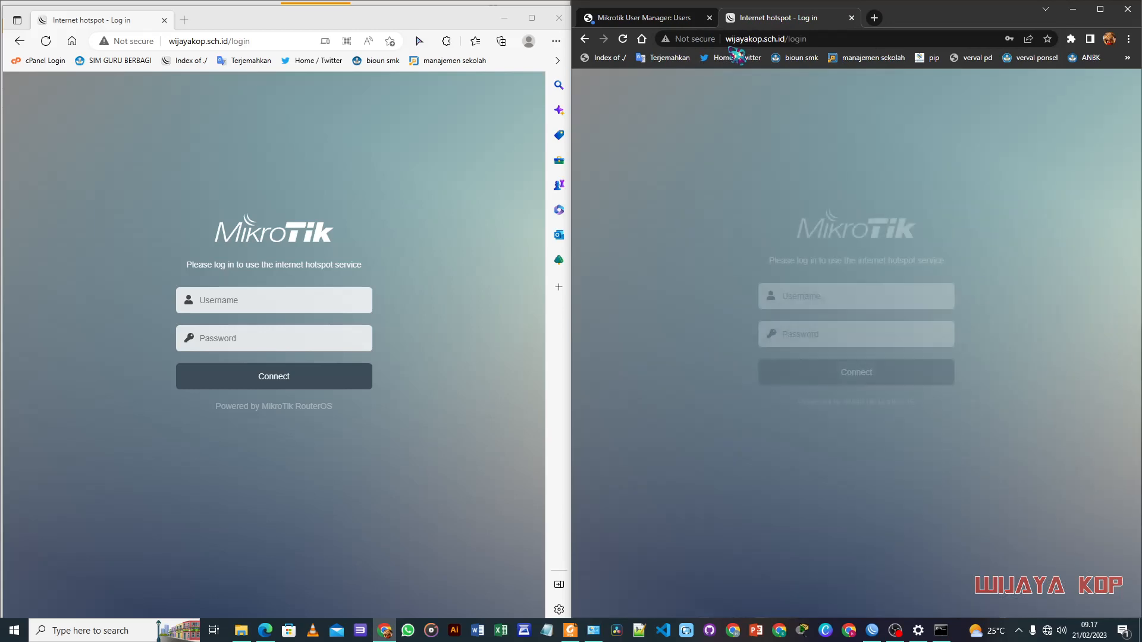
{"action": "left_click", "coordinate": [679, 20]}
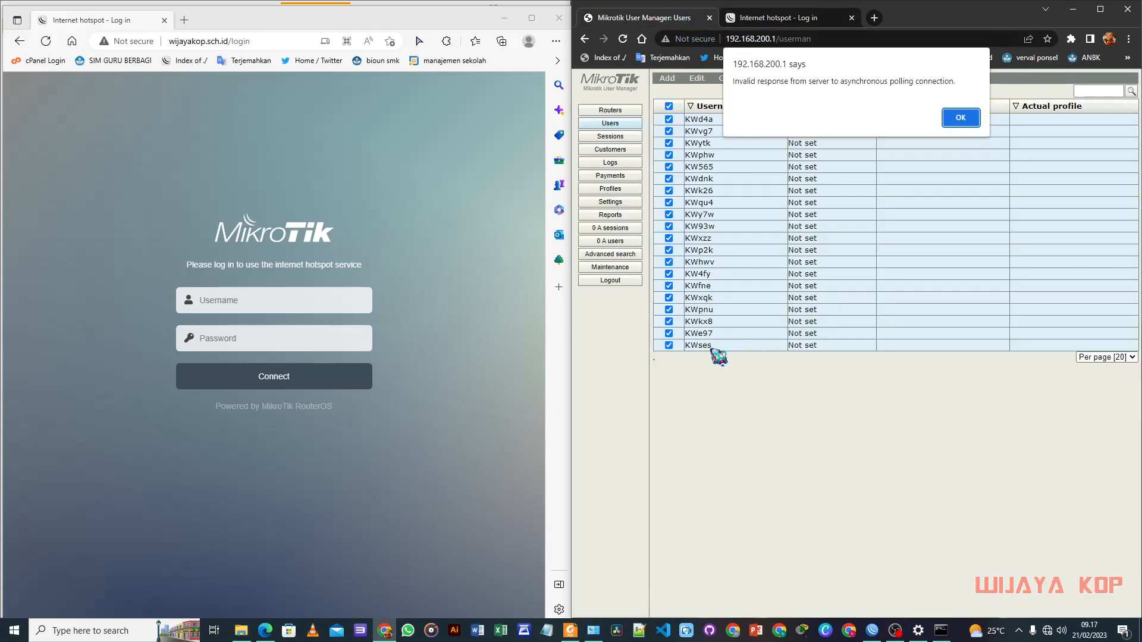
{"action": "left_click", "coordinate": [764, 23]}
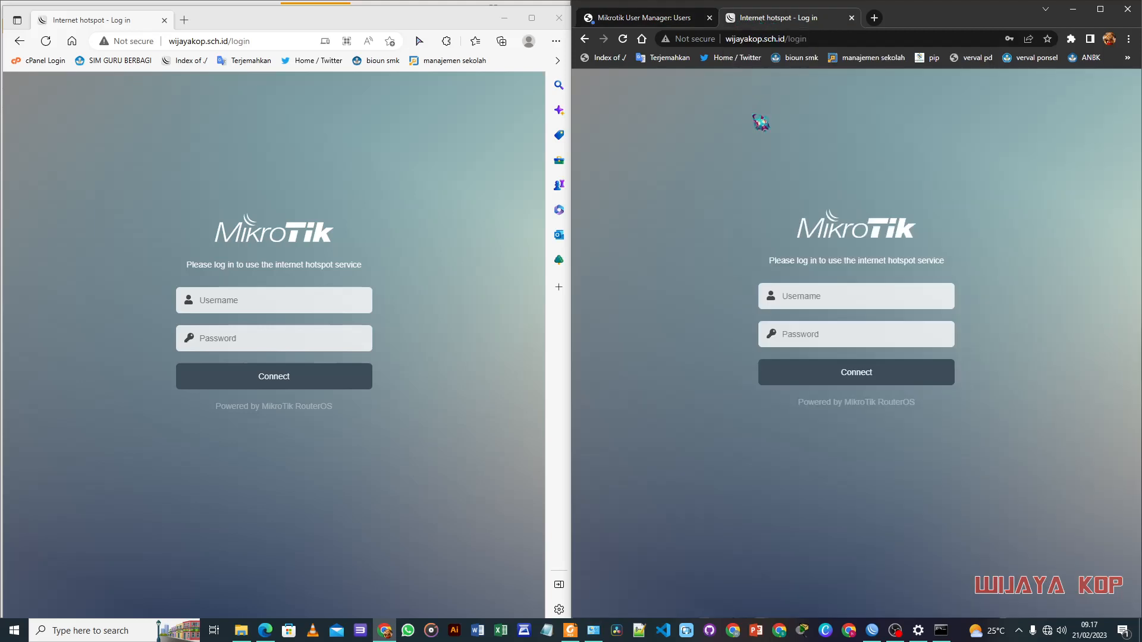
Step: Sign in with the User Manager hotspot user's username and password
{"action": "left_click", "coordinate": [813, 297]}
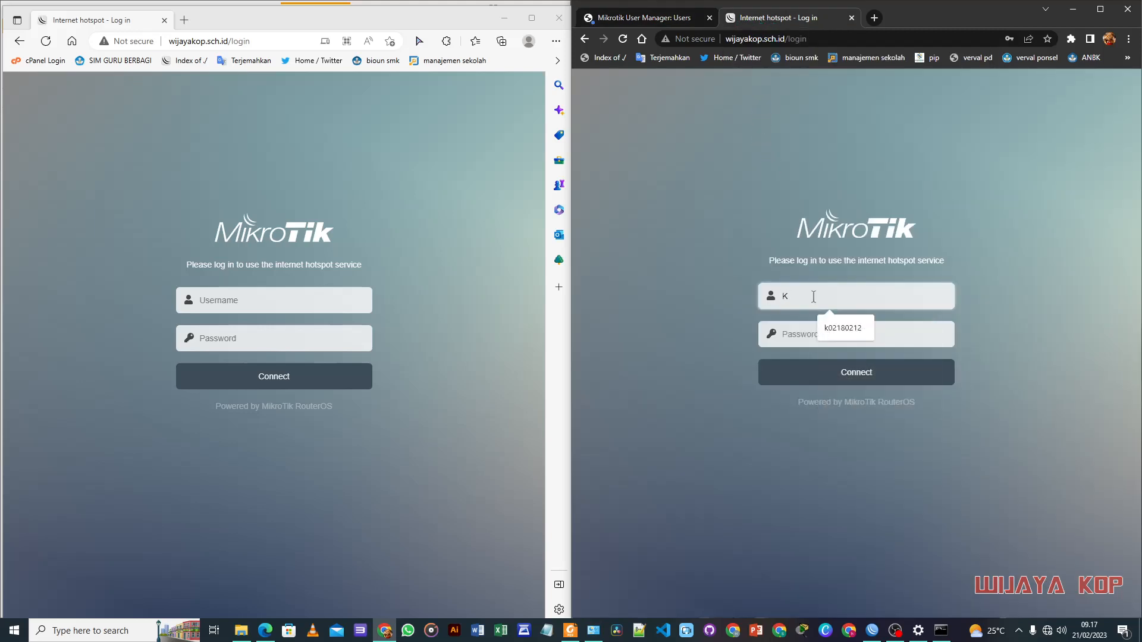
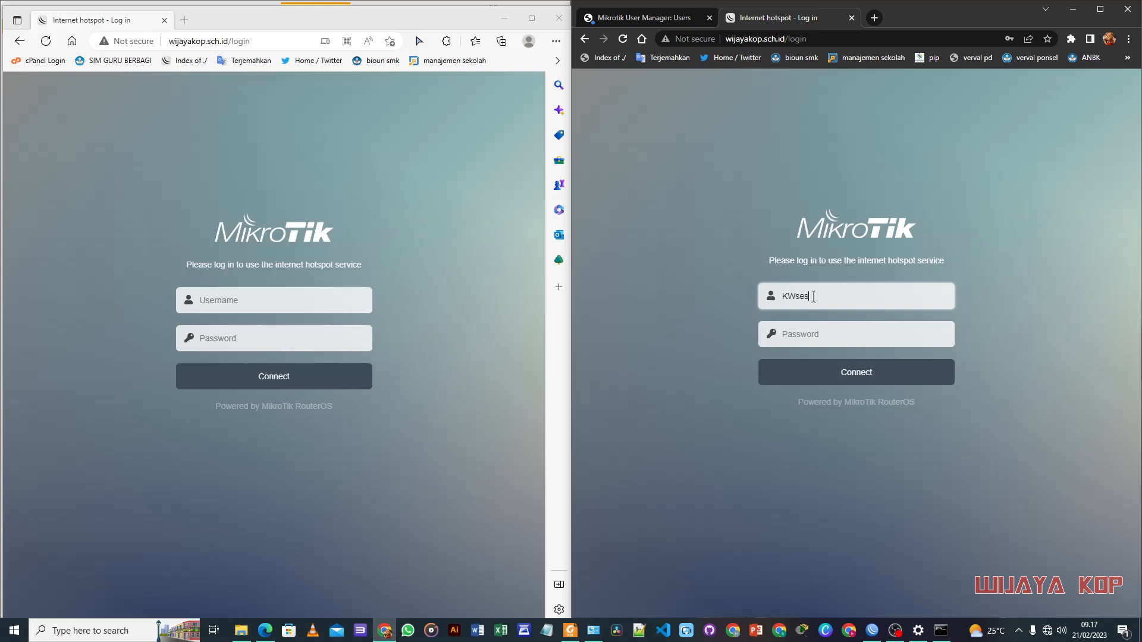
{"action": "double_click", "coordinate": [813, 294]}
{"action": "left_click", "coordinate": [821, 334]}
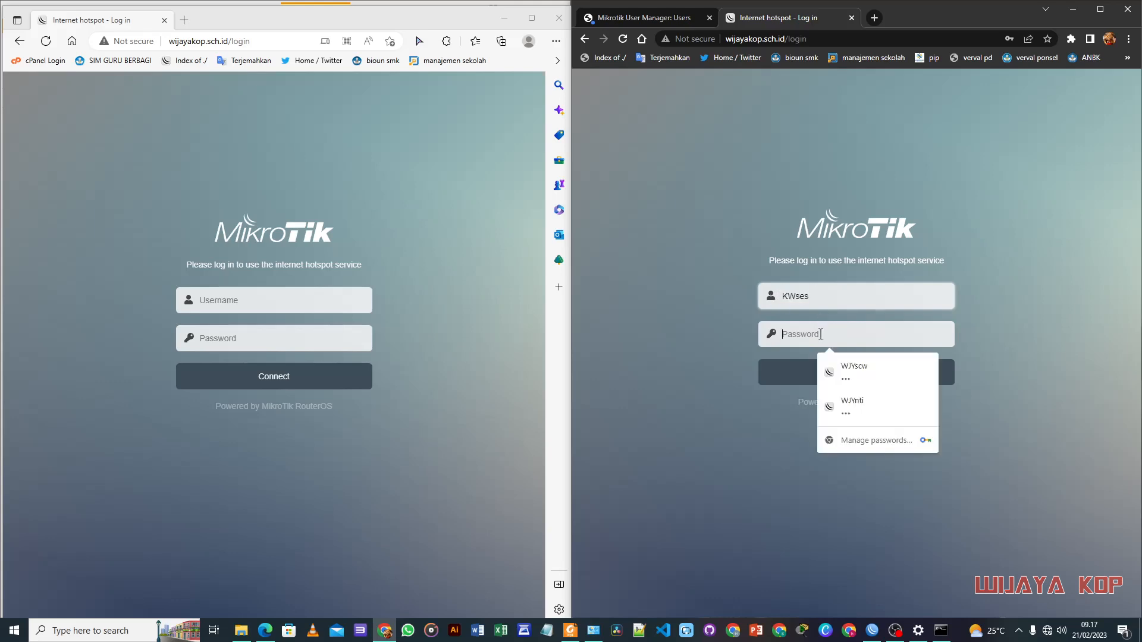
{"action": "key", "text": "ctrl+v"}
{"action": "left_click", "coordinate": [836, 374]}
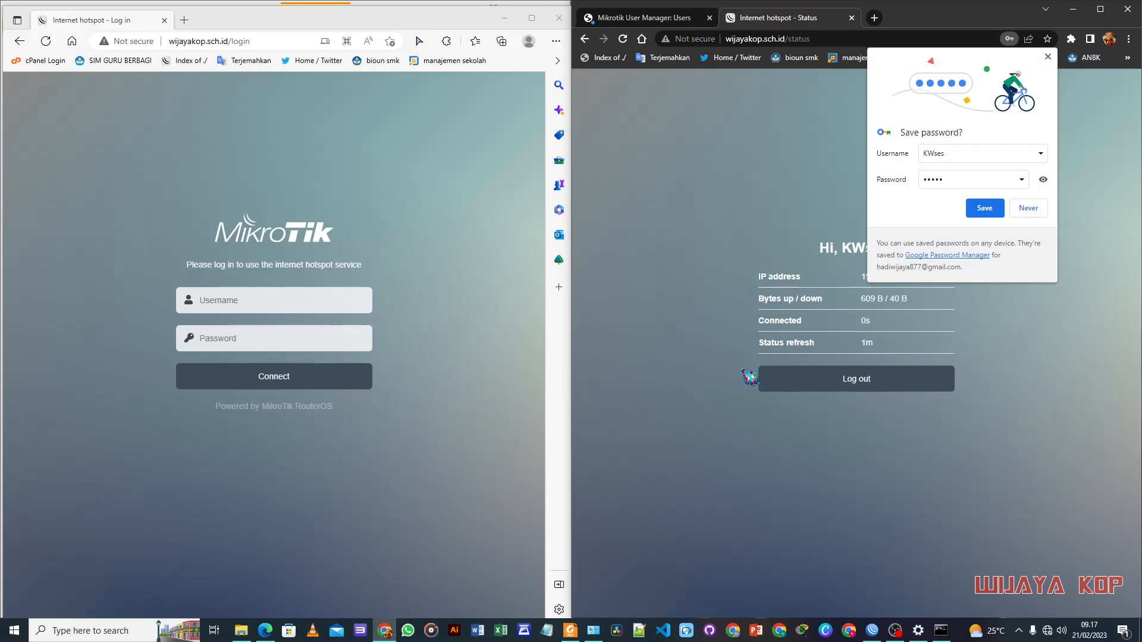
{"action": "left_click", "coordinate": [984, 207]}
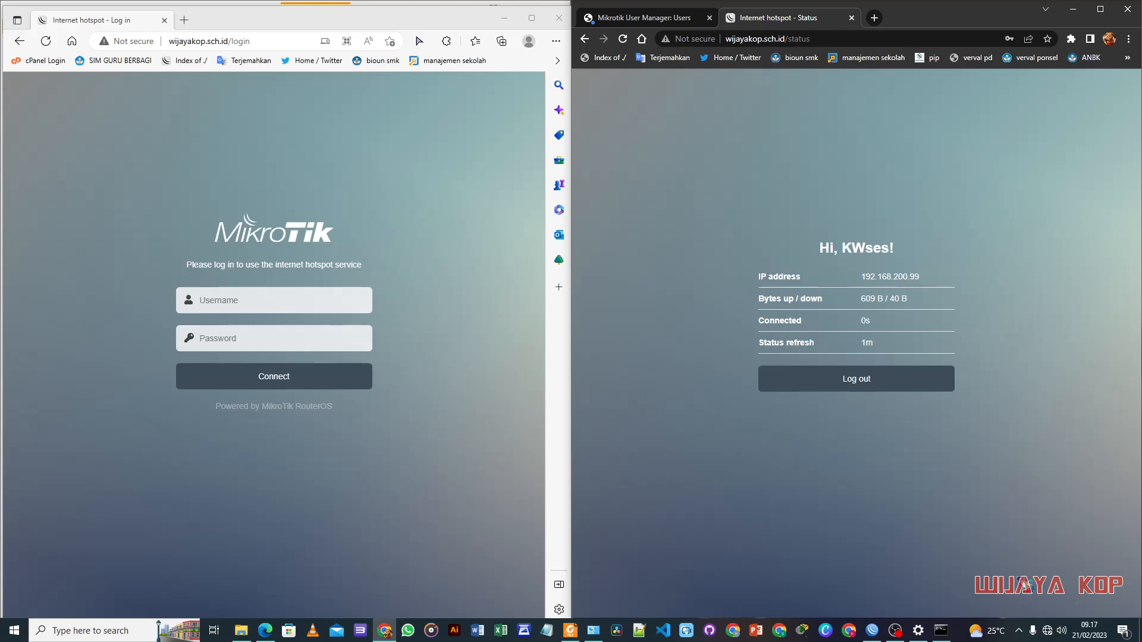
Step: Disconnect and reconnect the ProxyUKK Wi-Fi network
{"action": "left_click", "coordinate": [1048, 631]}
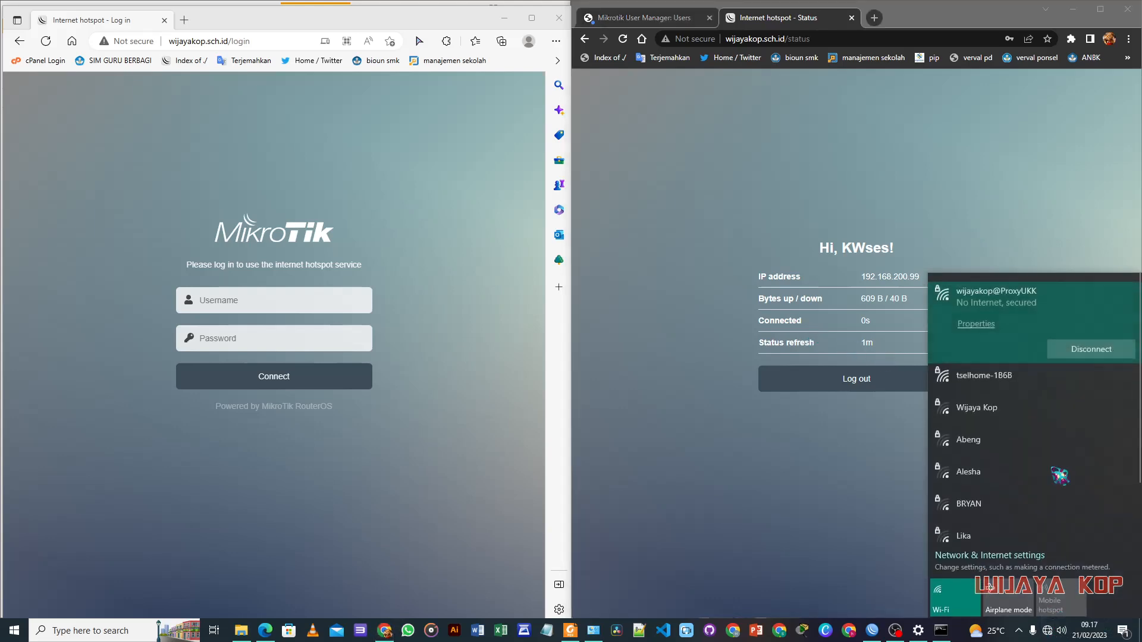
{"action": "left_click", "coordinate": [1093, 355]}
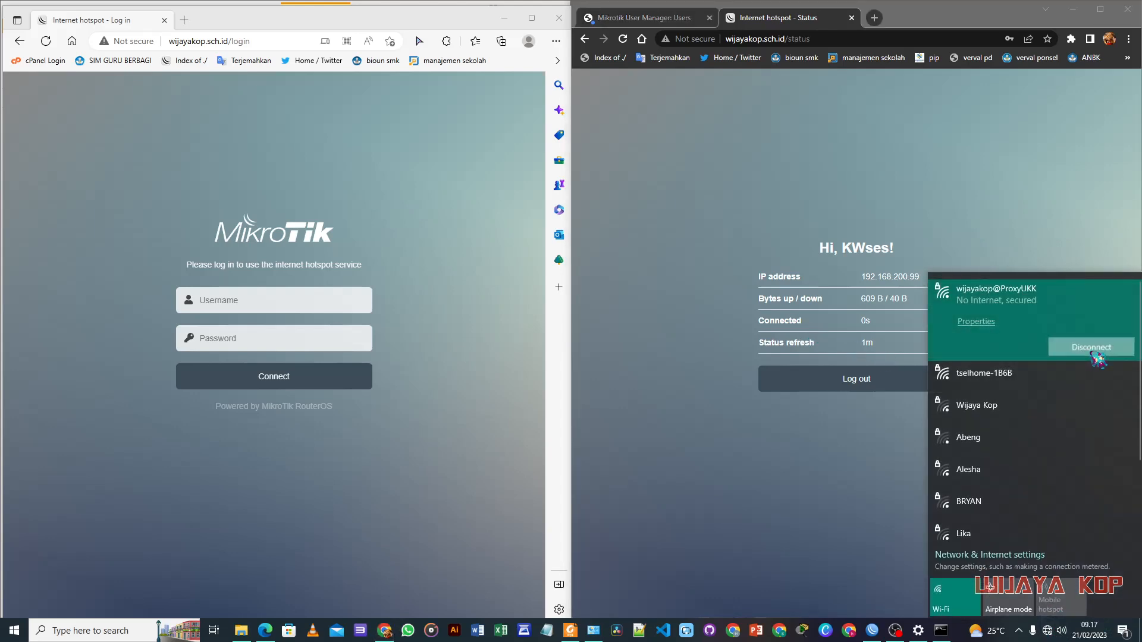
{"action": "left_click", "coordinate": [1093, 354]}
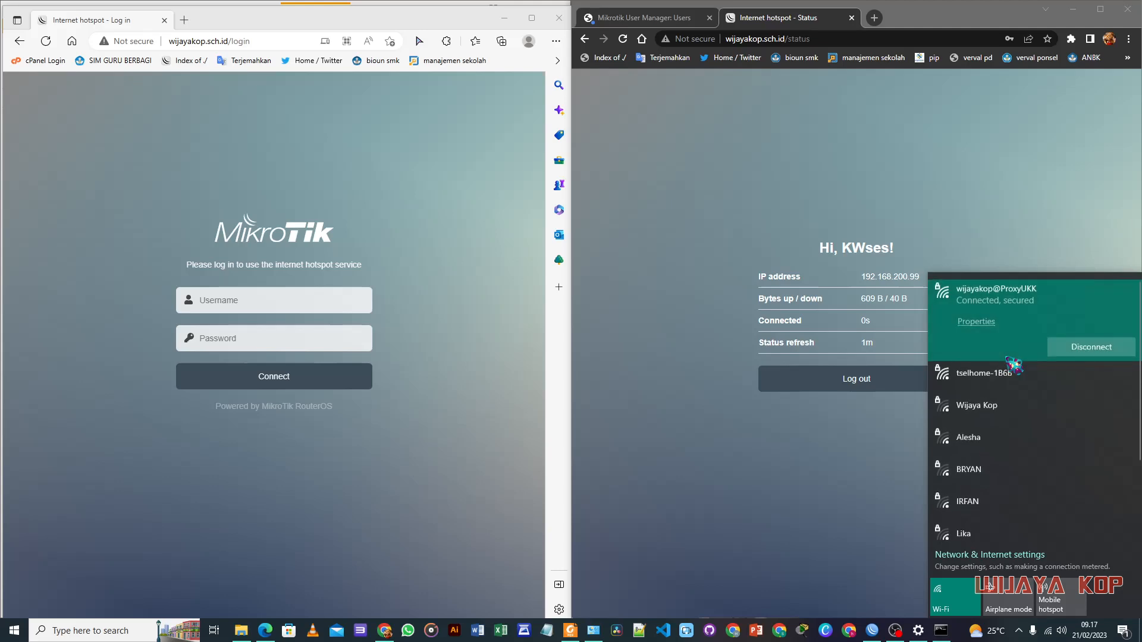
{"action": "left_click", "coordinate": [860, 528]}
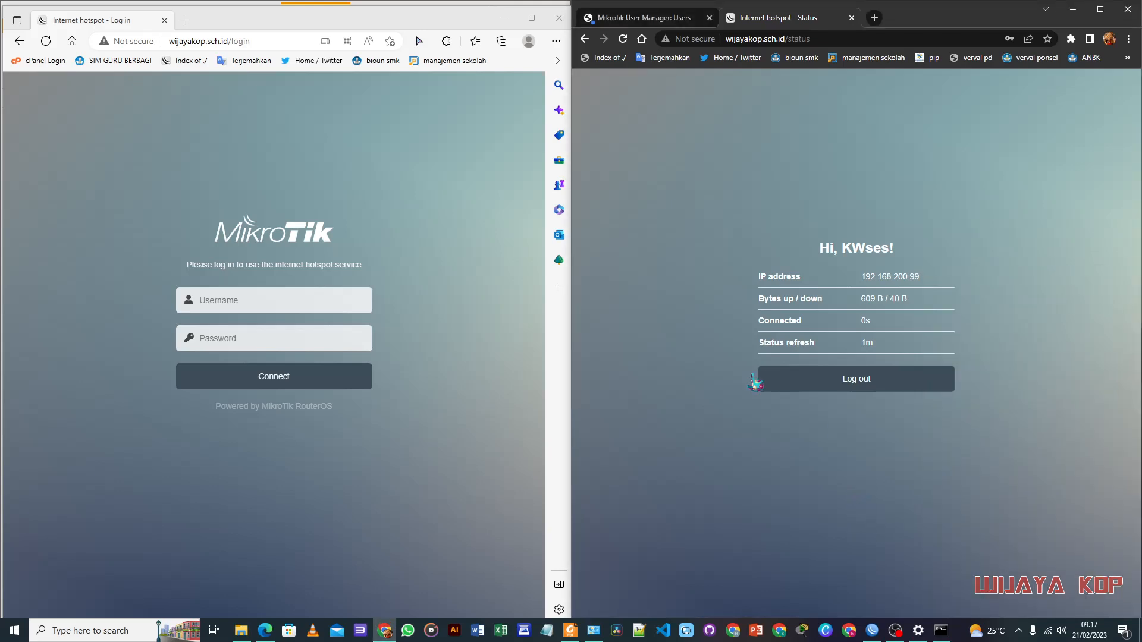
Step: Highlight 'Login user hotspot' as done in the task checklist
{"action": "left_click", "coordinate": [505, 18]}
{"action": "left_click", "coordinate": [97, 434]}
{"action": "left_click_drag", "start_coordinate": [150, 391], "coordinate": [239, 393]}
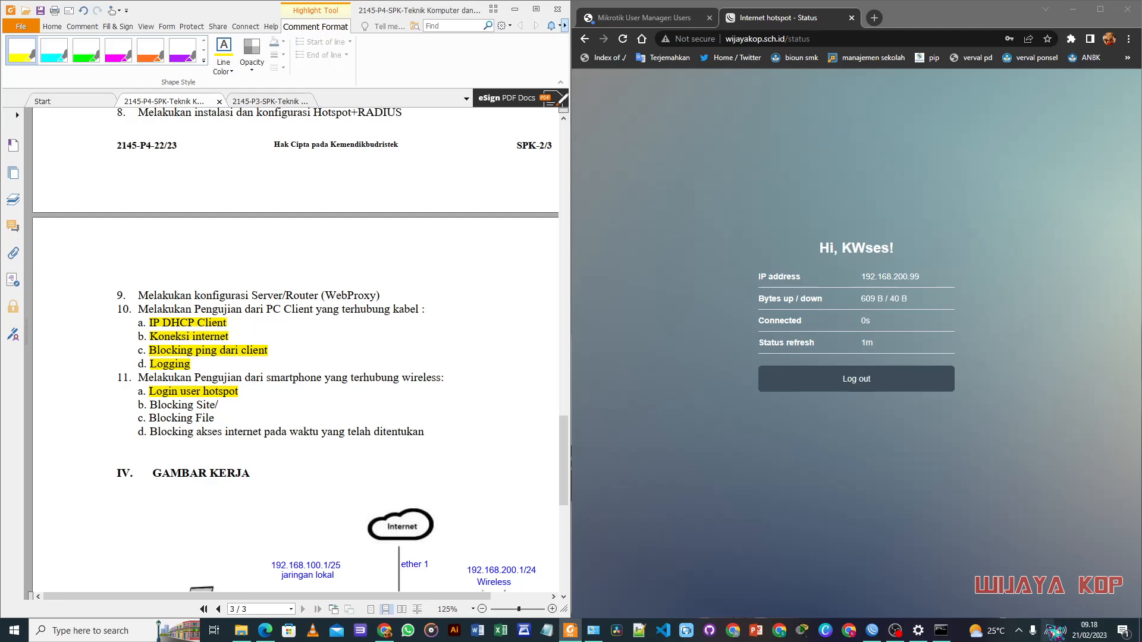
{"action": "mouse_move", "coordinate": [1051, 633]}
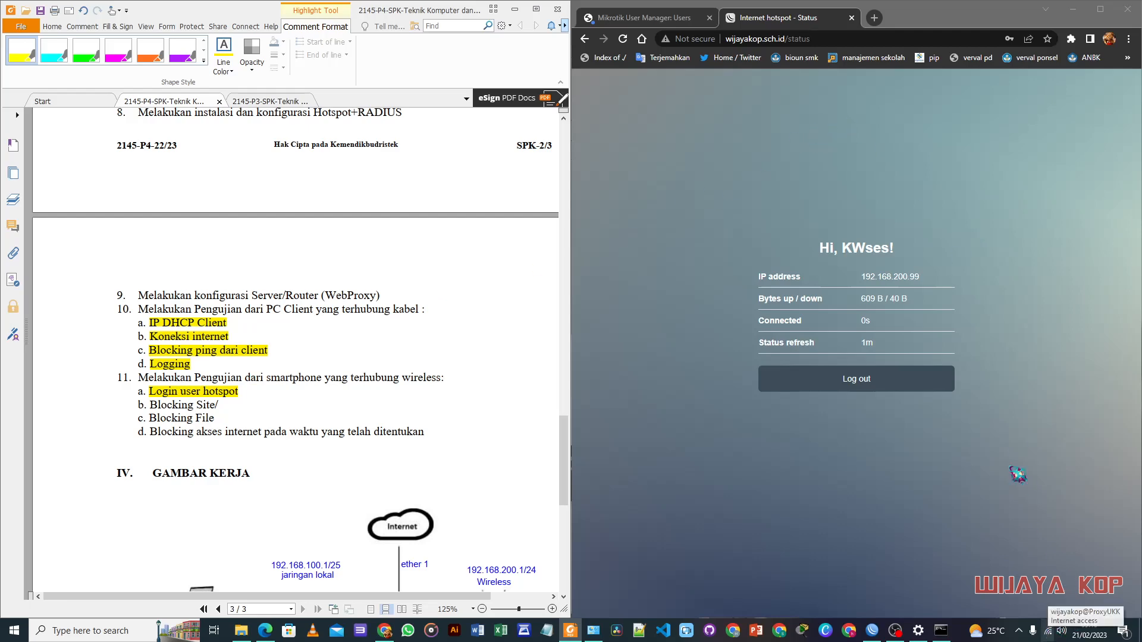
Step: Load linux.org to get the proxy's Forbidden page, then highlight 'Blocking Site/' as done
{"action": "left_click", "coordinate": [874, 17]}
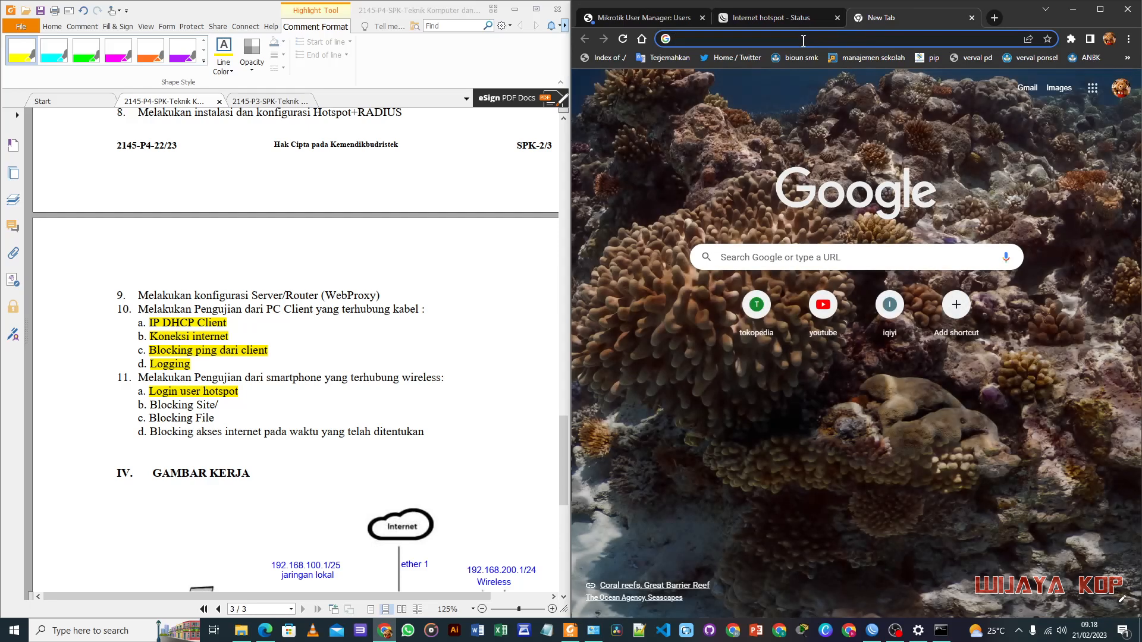
{"action": "type", "text": "linu"}
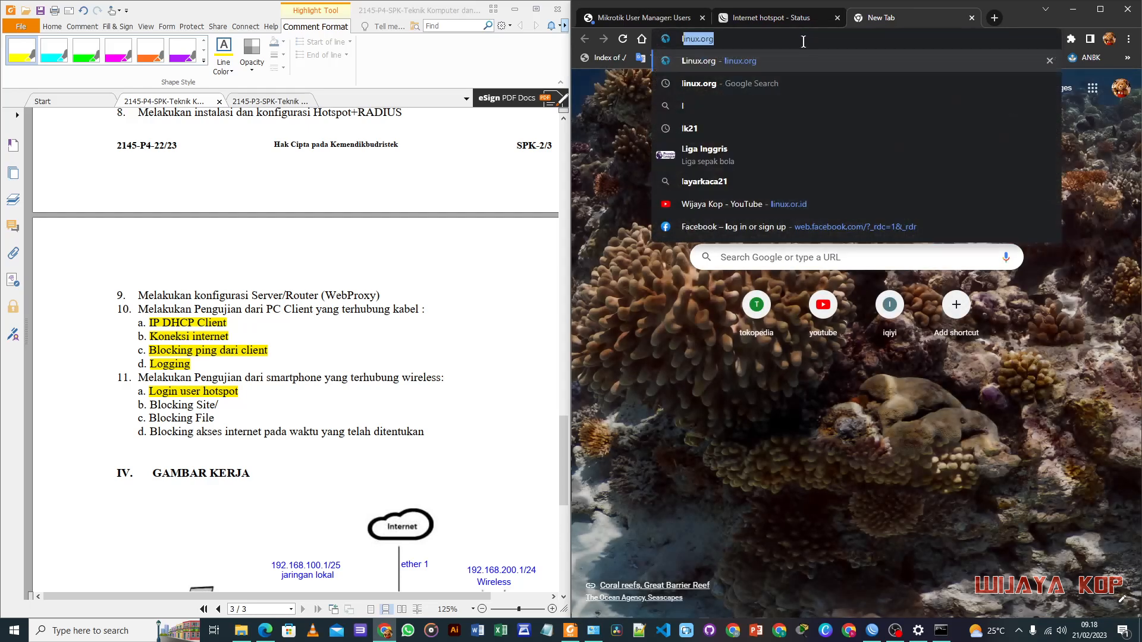
{"action": "type", "text": "x"}
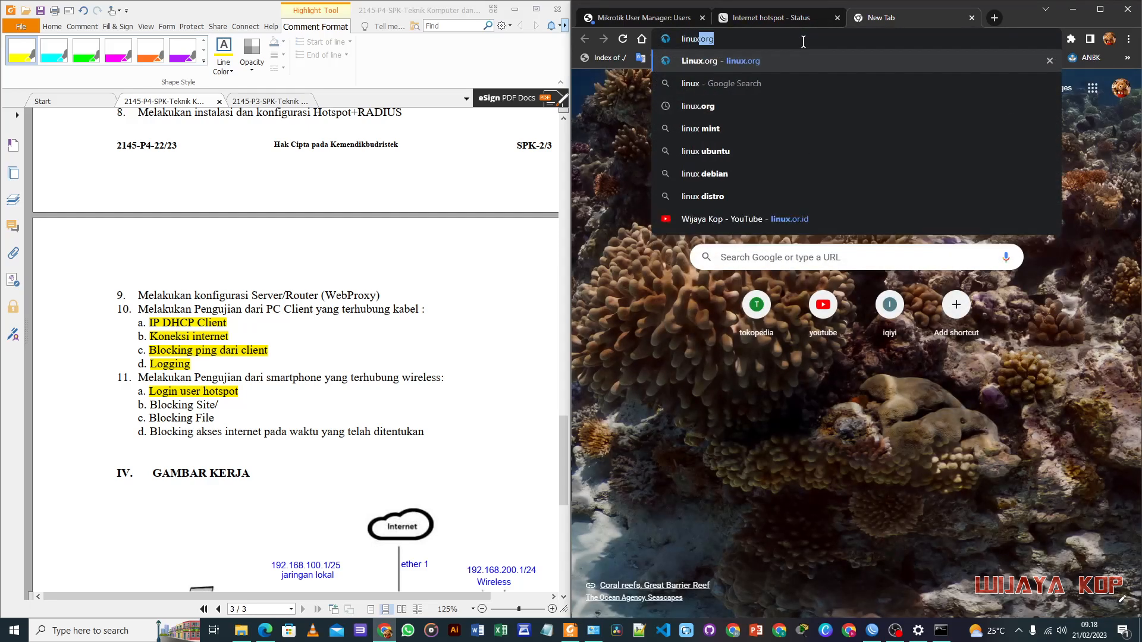
{"action": "key", "text": "Right"}
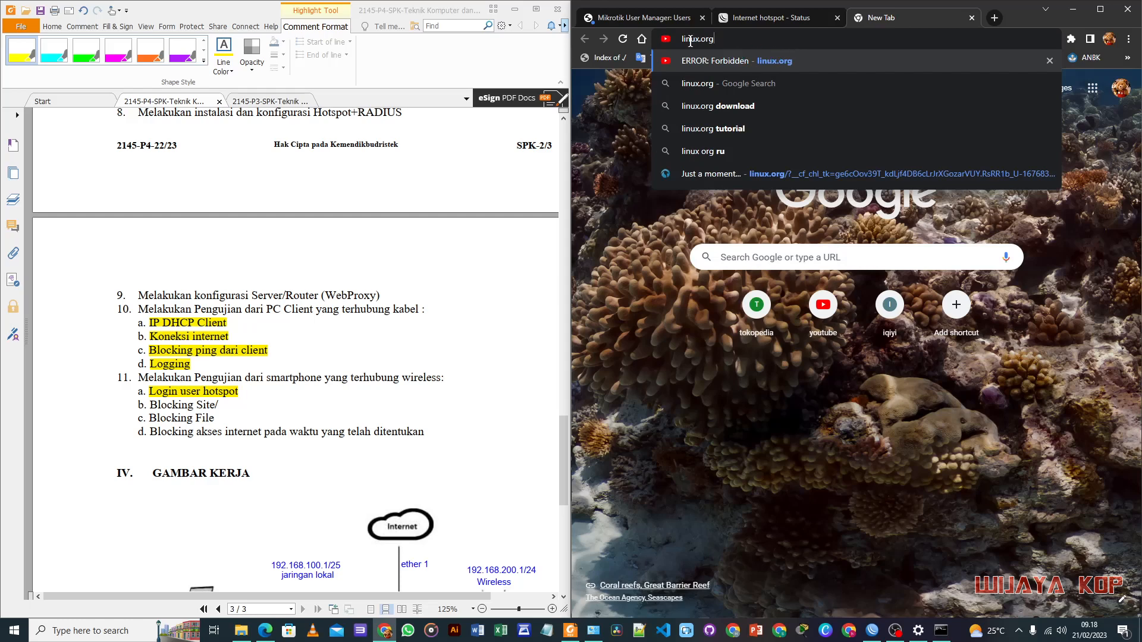
{"action": "key", "text": "Return"}
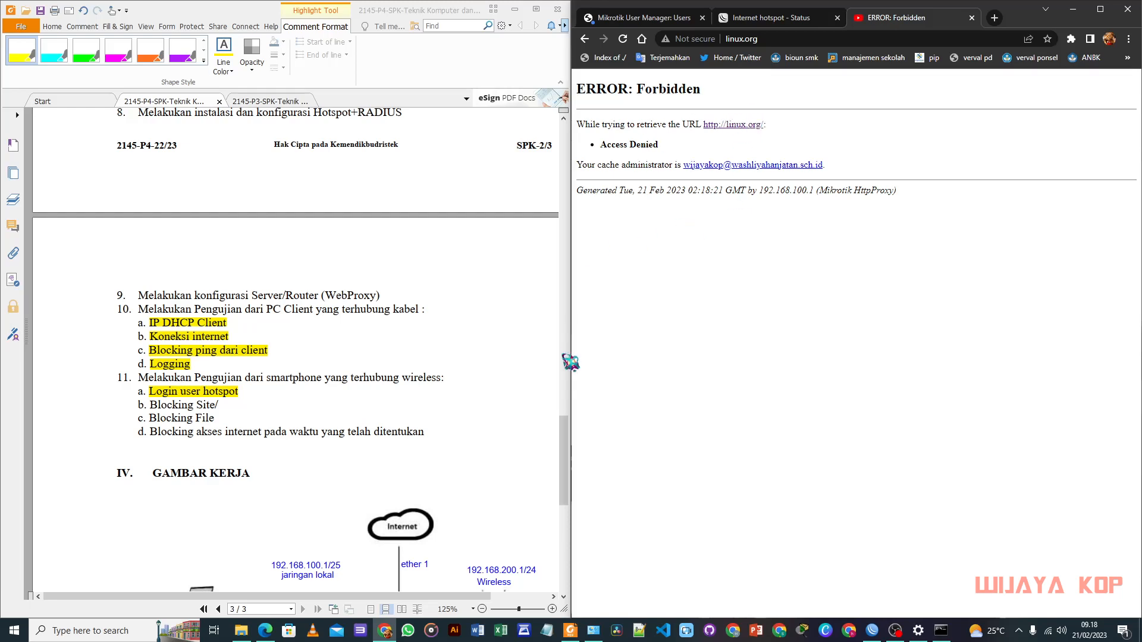
{"action": "scroll", "coordinate": [373, 418], "scroll_direction": "down", "scroll_amount": 1}
{"action": "left_click_drag", "start_coordinate": [150, 369], "coordinate": [219, 370]}
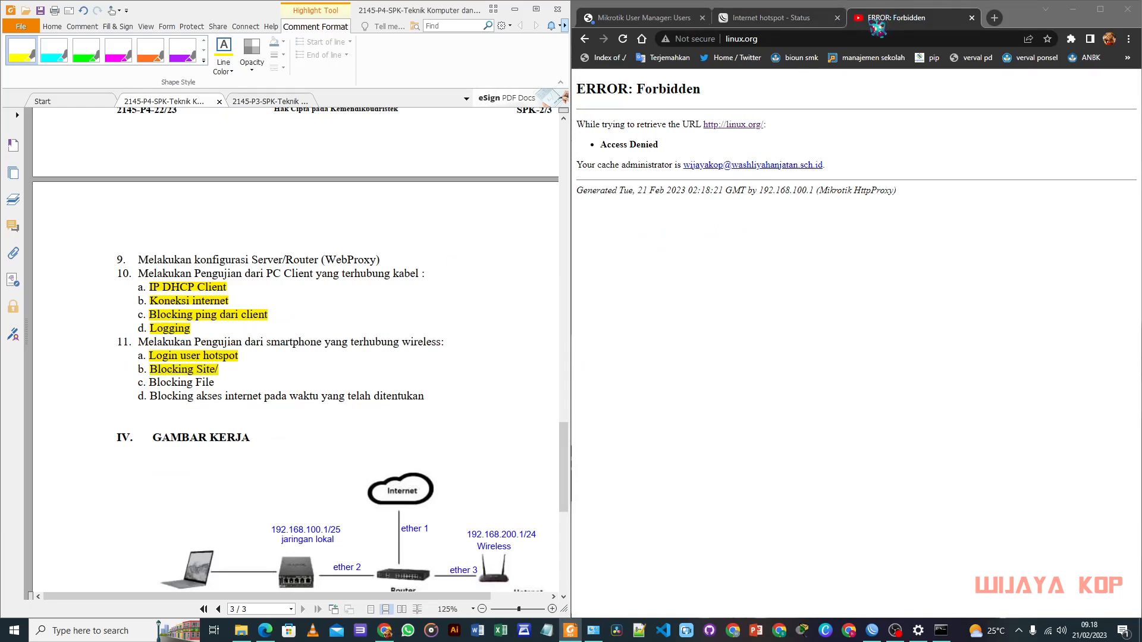
Step: Search Google for 'index of mp3' in a new tab
{"action": "left_click", "coordinate": [1001, 23]}
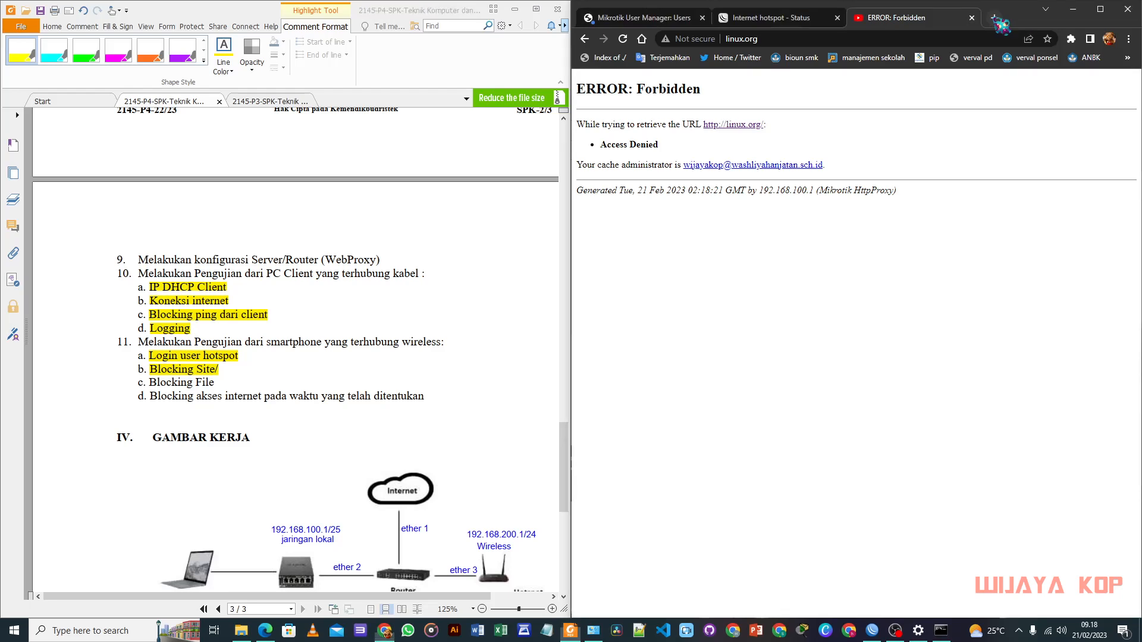
{"action": "left_click", "coordinate": [1001, 24]}
{"action": "type", "text": "in"}
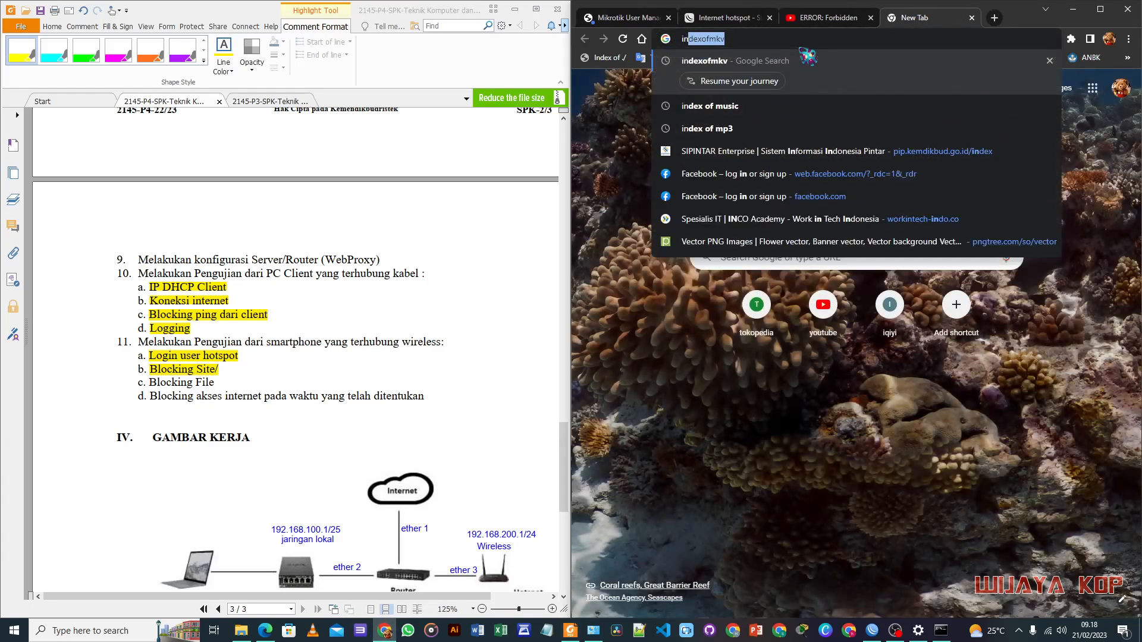
{"action": "type", "text": "dex of"}
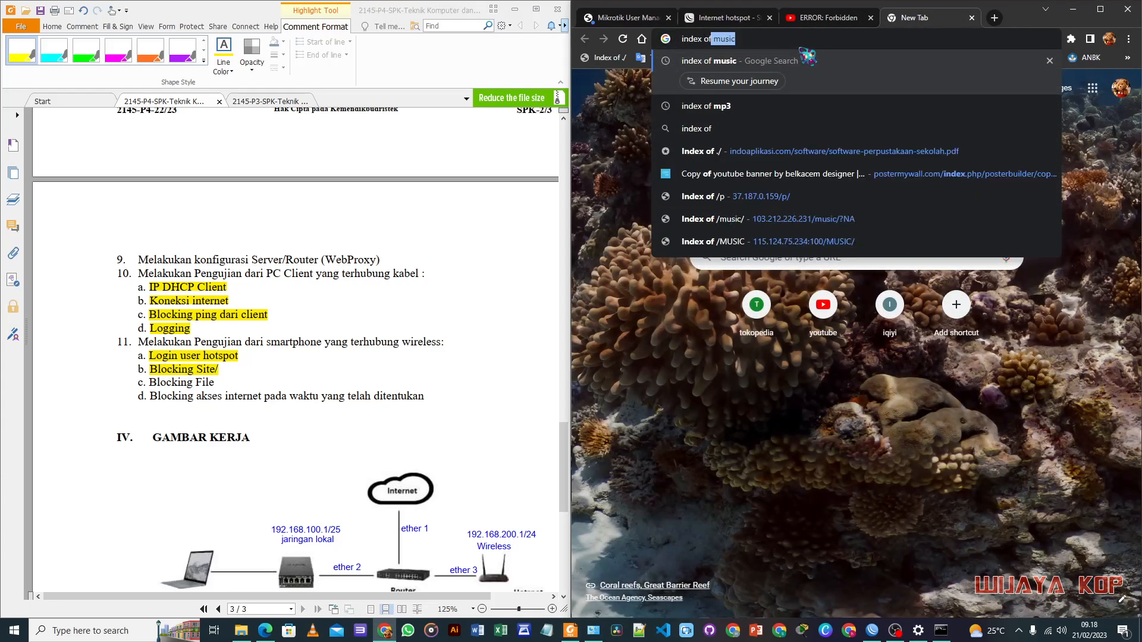
{"action": "left_click", "coordinate": [800, 44]}
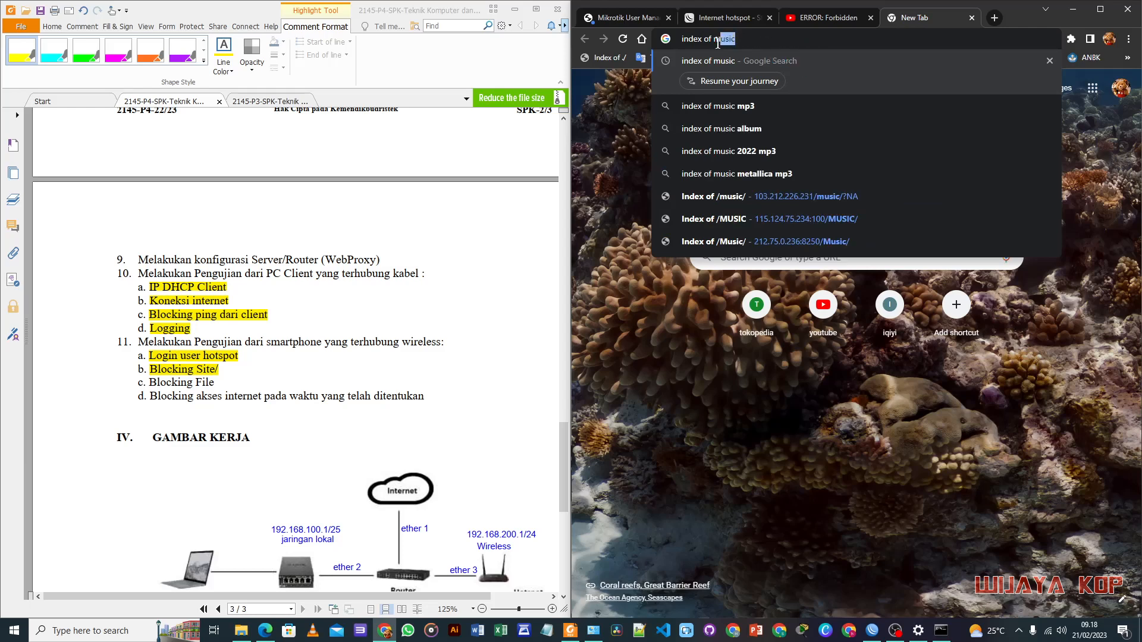
{"action": "type", "text": "mp3"}
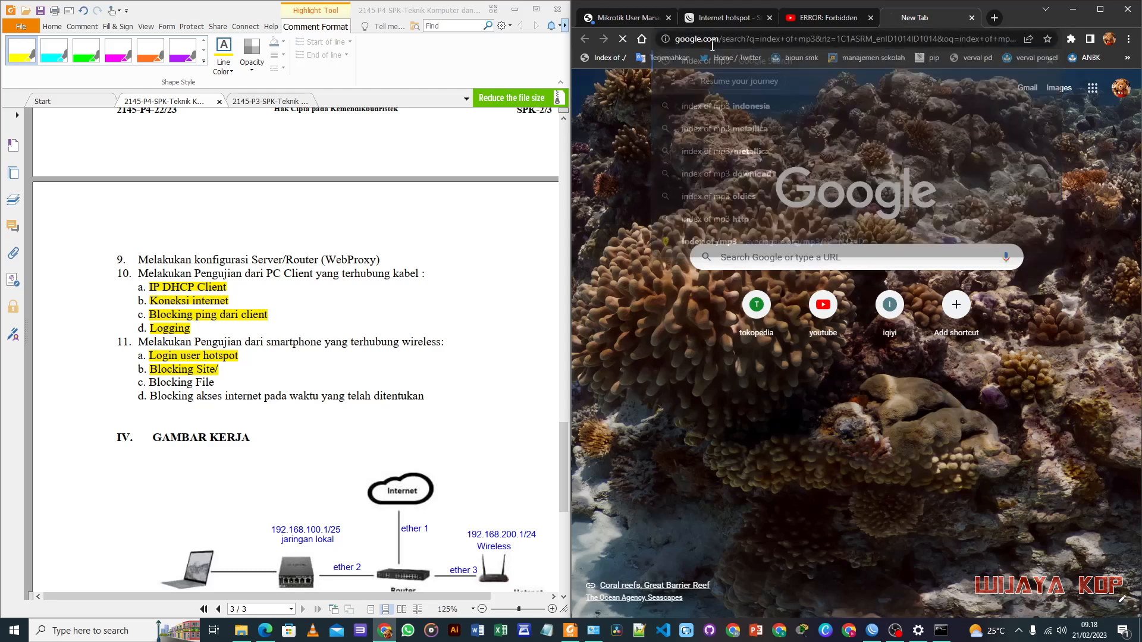
{"action": "key", "text": "Return"}
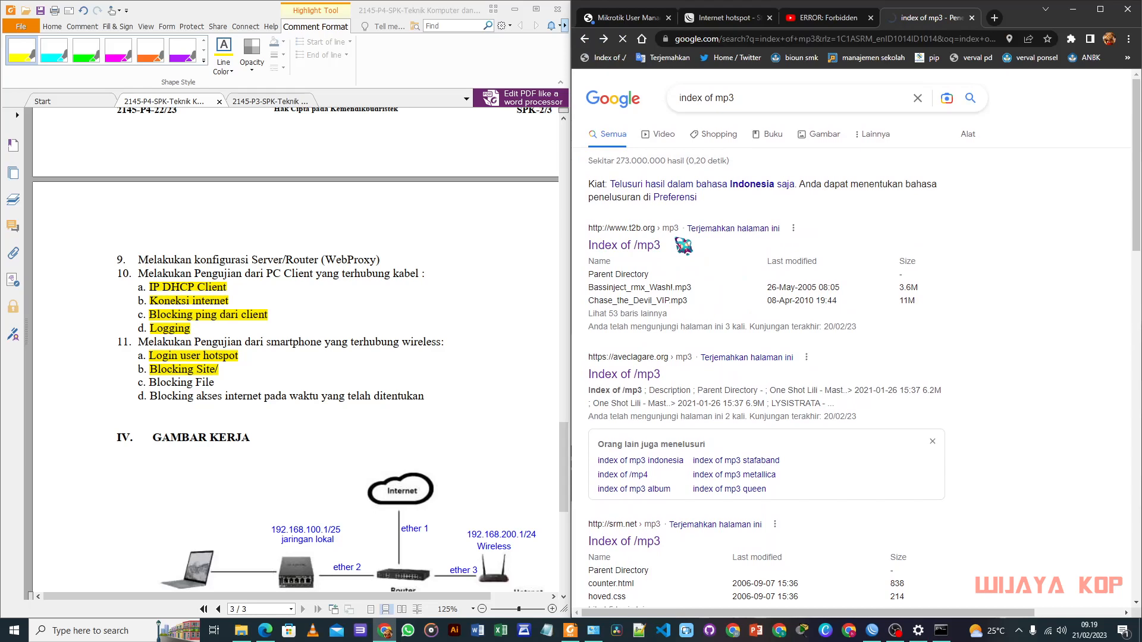
Step: Open an mp3 file from the t2b.org listing, confirm ERROR: Forbidden, and start a new tab
{"action": "left_click", "coordinate": [689, 218]}
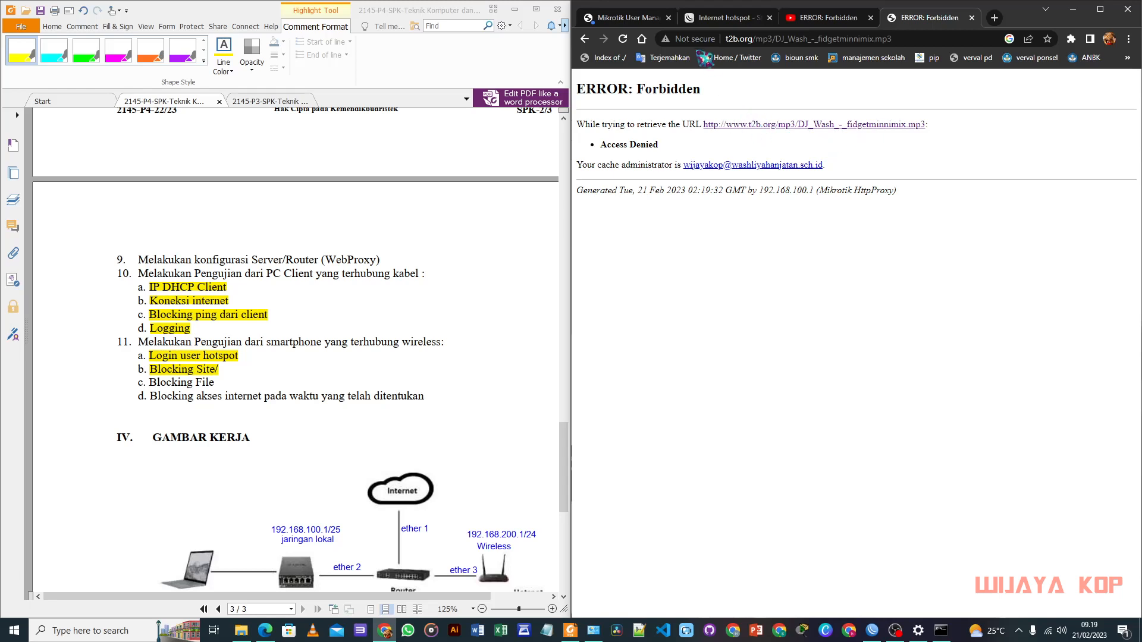
{"action": "left_click", "coordinate": [678, 39]}
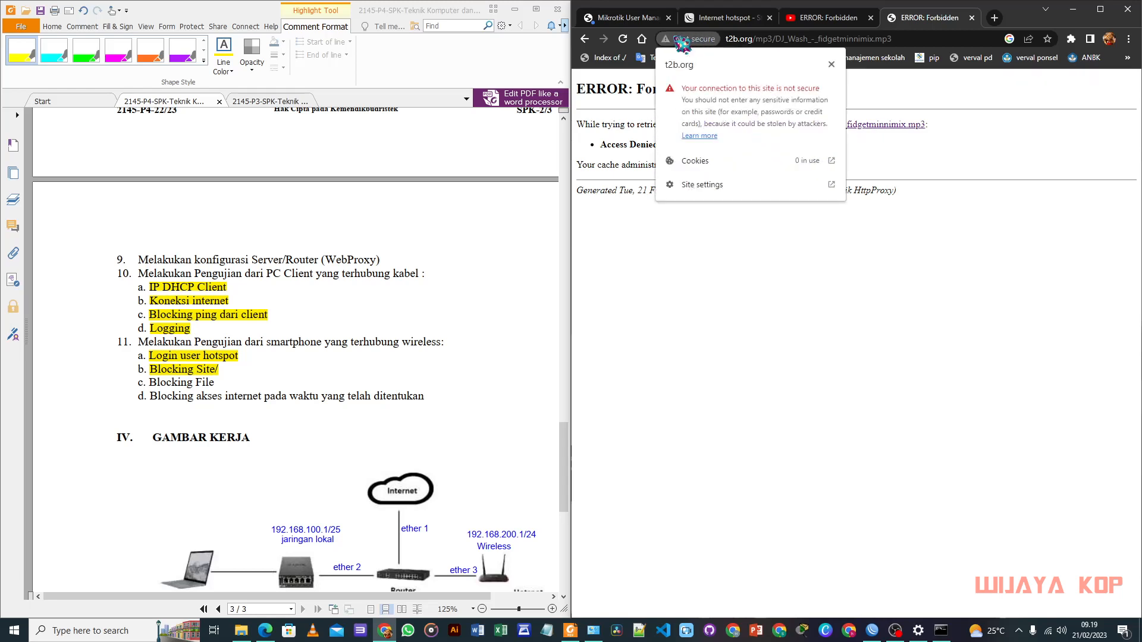
{"action": "left_click", "coordinate": [831, 64]}
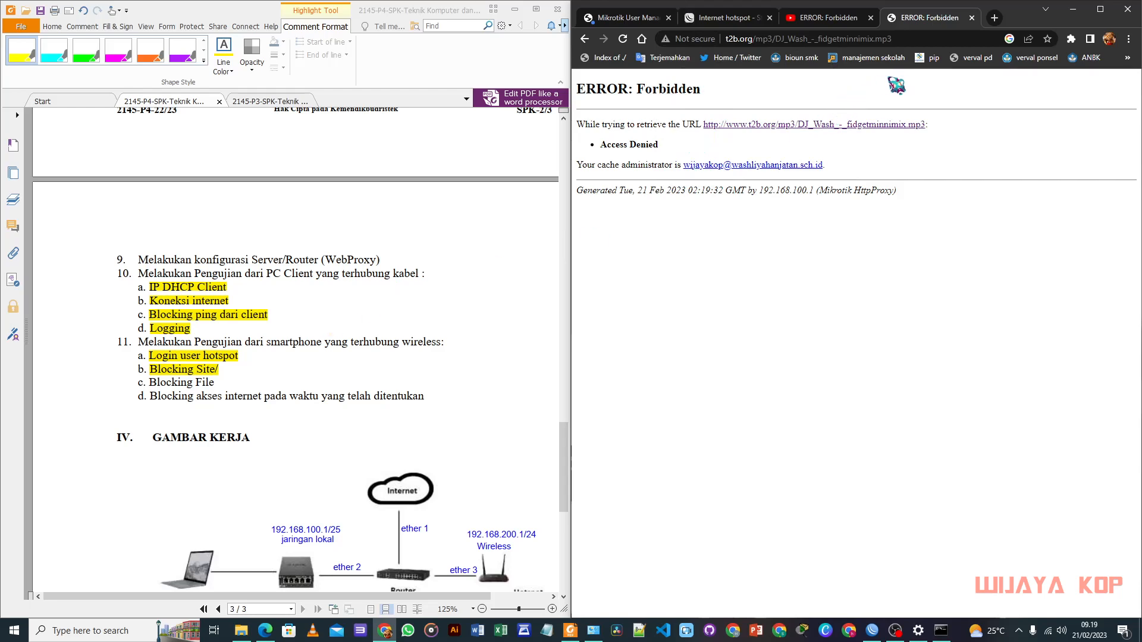
{"action": "left_click", "coordinate": [925, 38]}
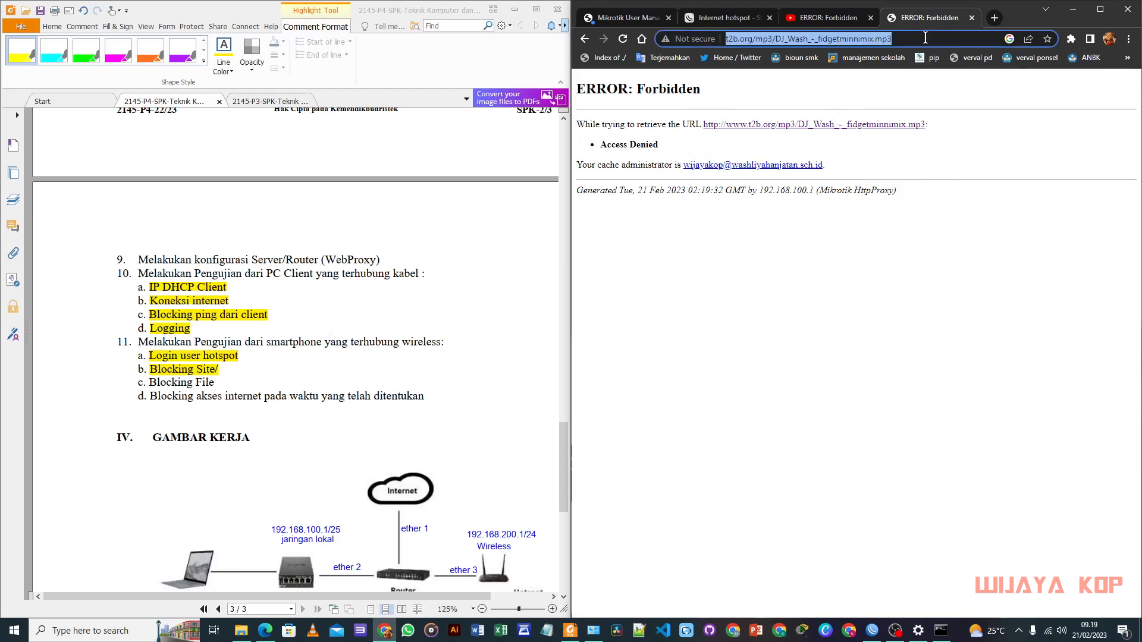
{"action": "left_click", "coordinate": [994, 17]}
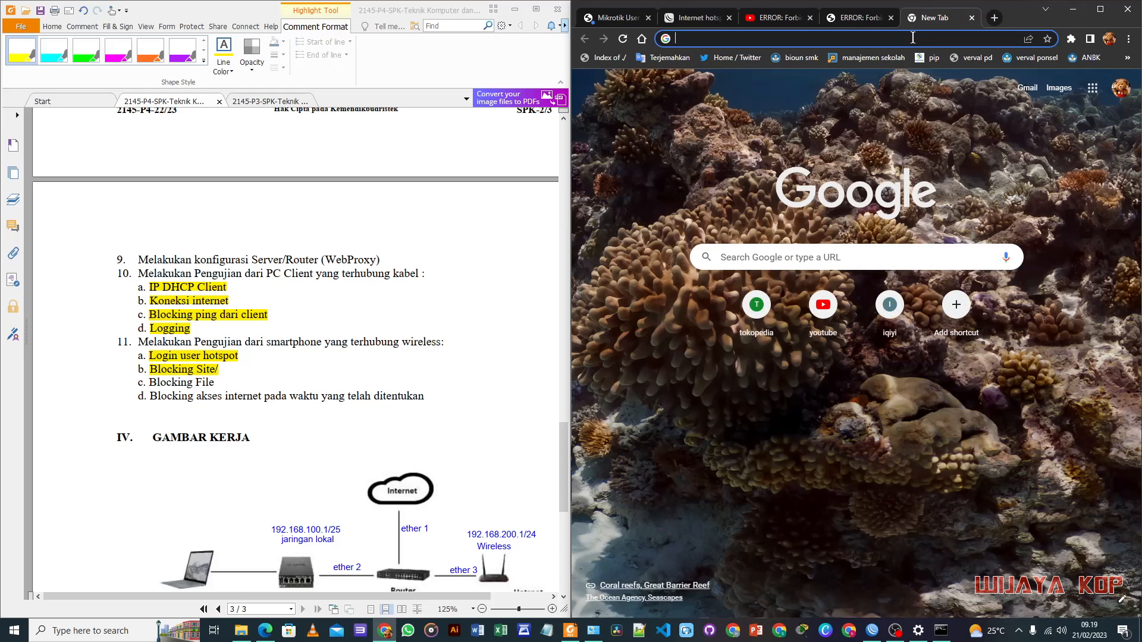
Step: Open prores_zlib.mkv from an 'index of mkv' result, confirm it's Forbidden, and highlight 'Blocking File'
{"action": "type", "text": "index"}
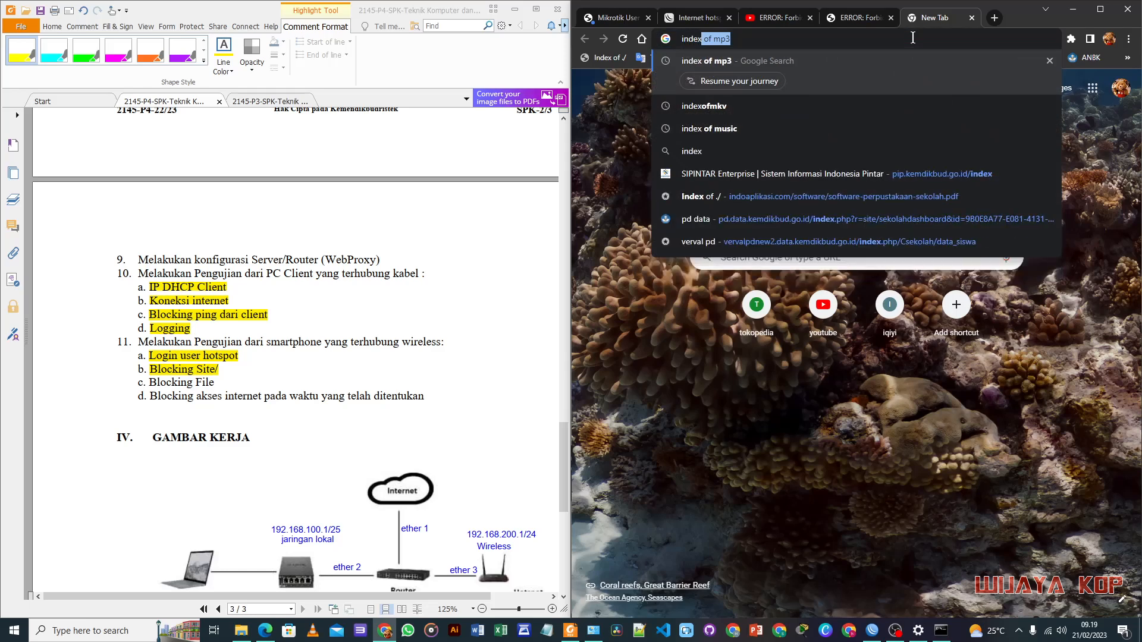
{"action": "type", "text": " of mkv"}
{"action": "key", "text": "Return"}
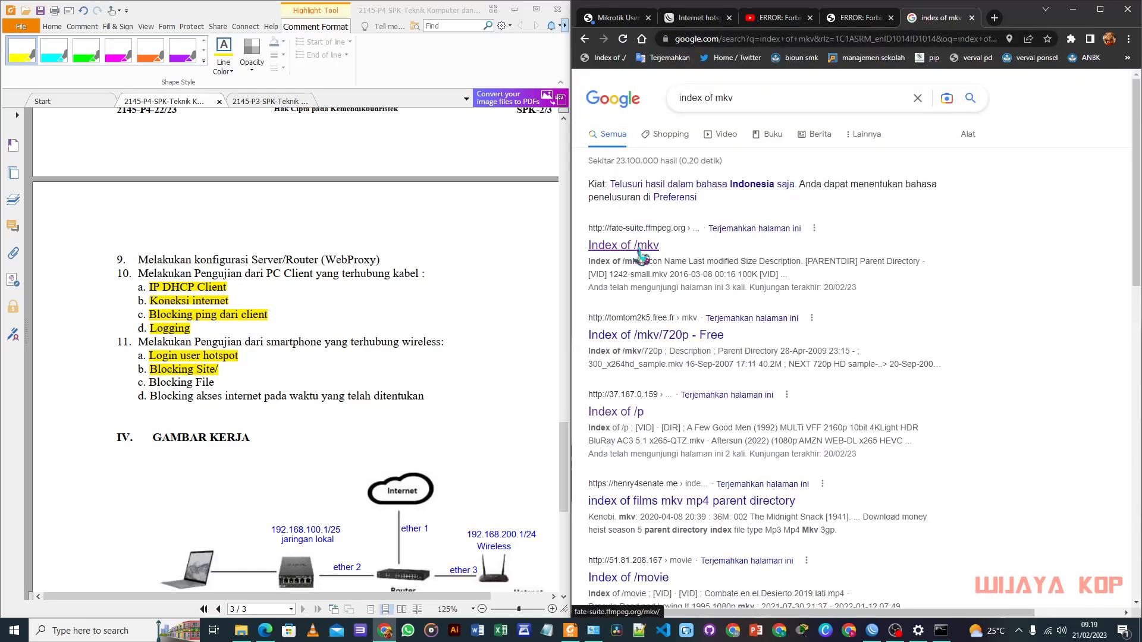
{"action": "left_click", "coordinate": [642, 256]}
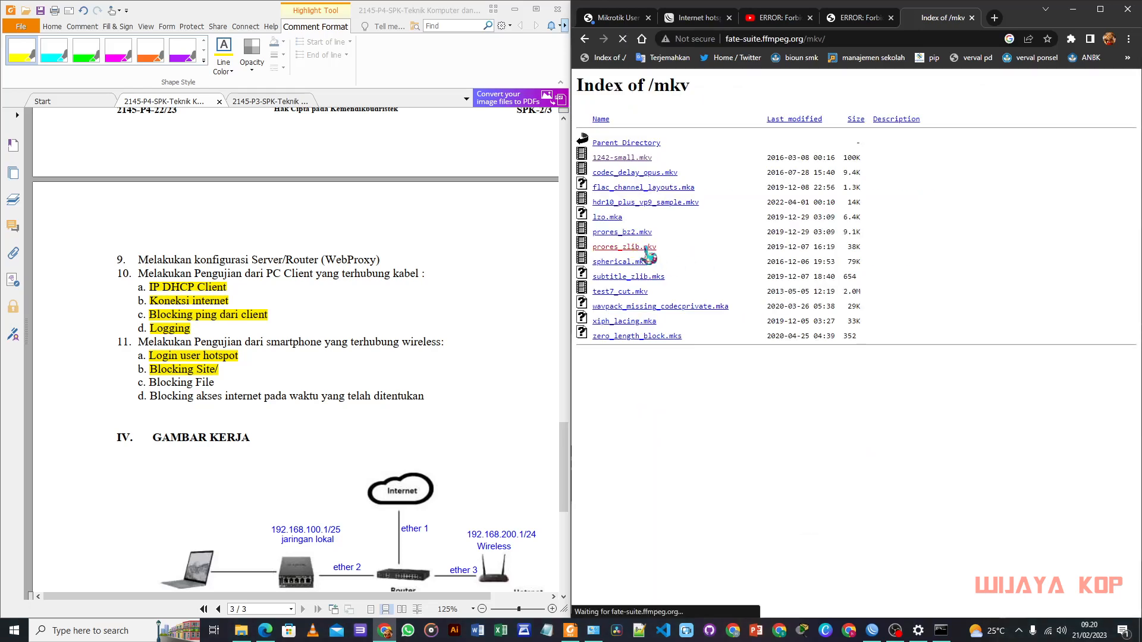
{"action": "left_click", "coordinate": [661, 256]}
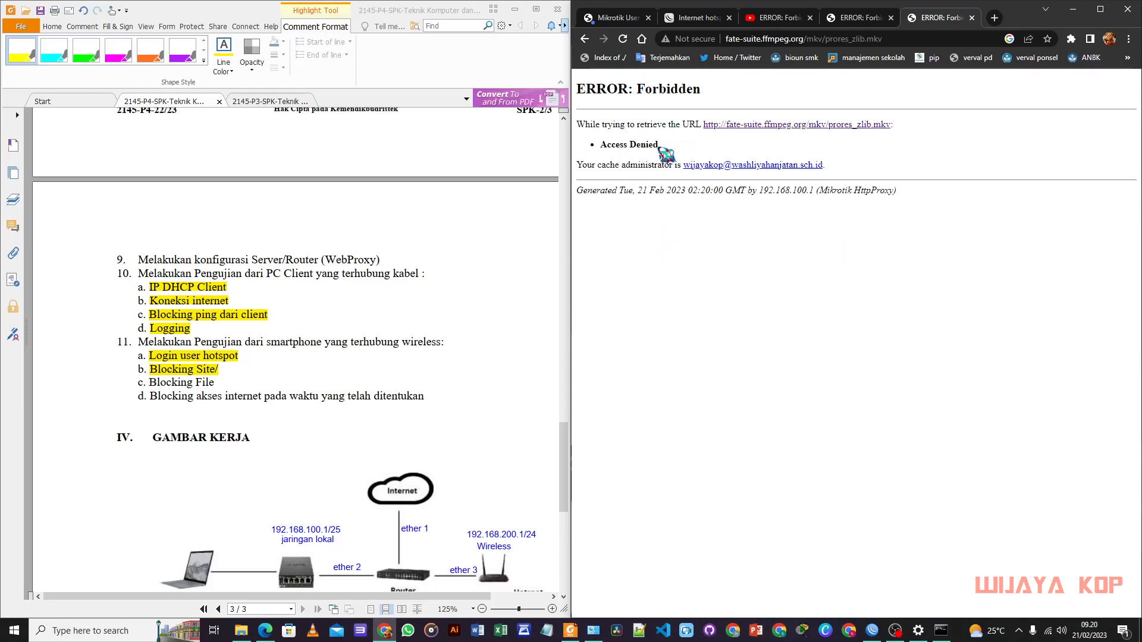
{"action": "left_click_drag", "start_coordinate": [147, 383], "coordinate": [215, 383]}
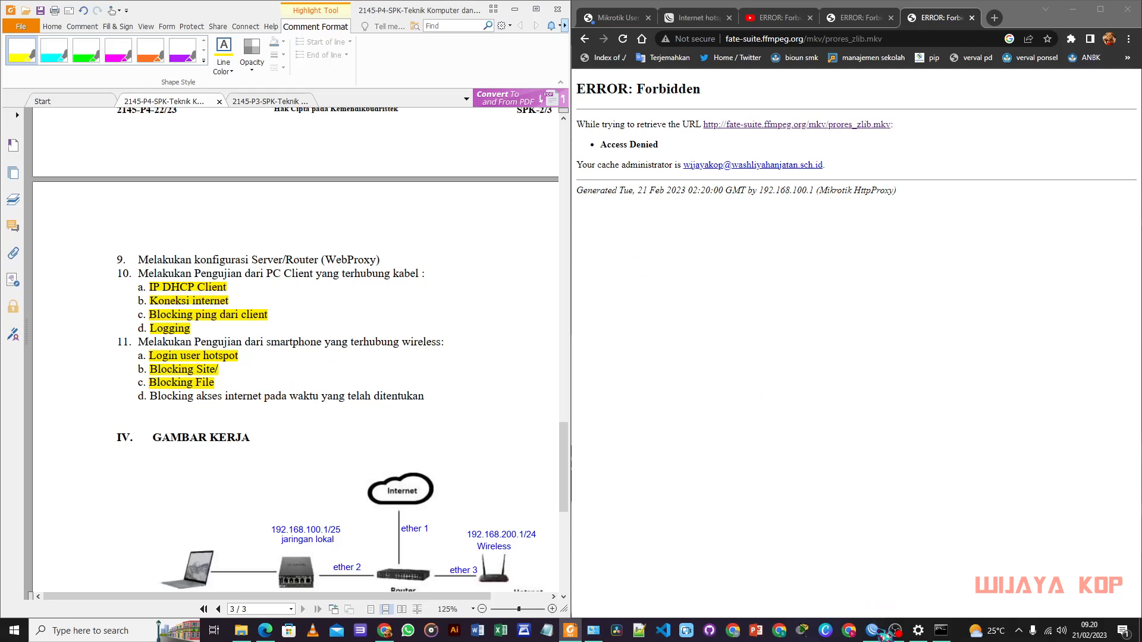
{"action": "mouse_move", "coordinate": [882, 637]}
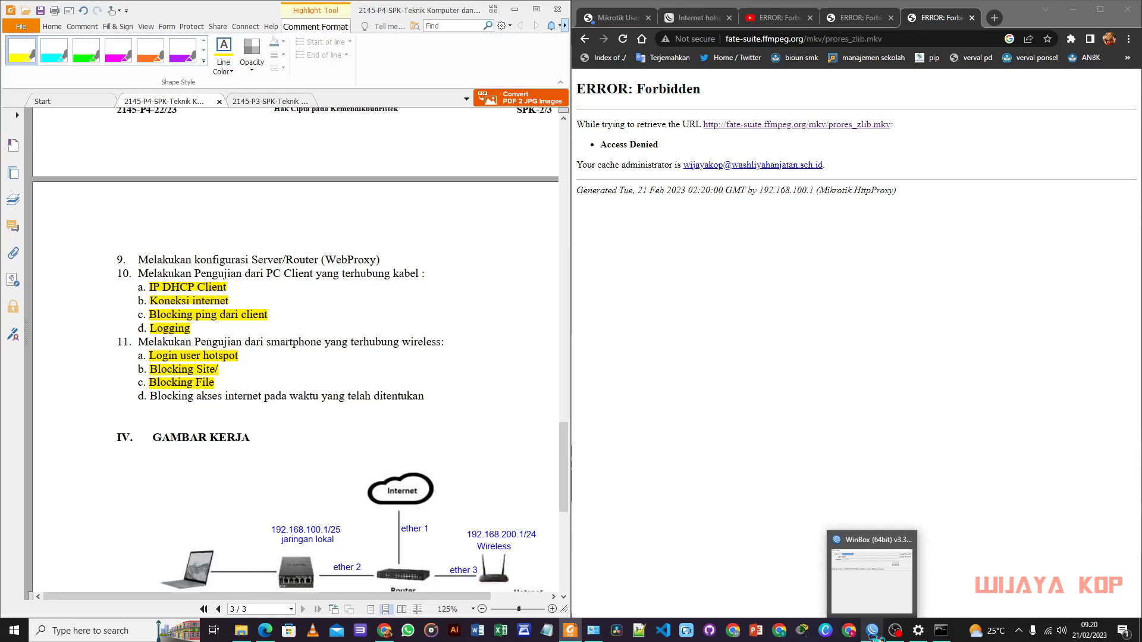
Step: Reconnect WinBox to the router at 192.168.200.1
{"action": "left_click", "coordinate": [871, 580]}
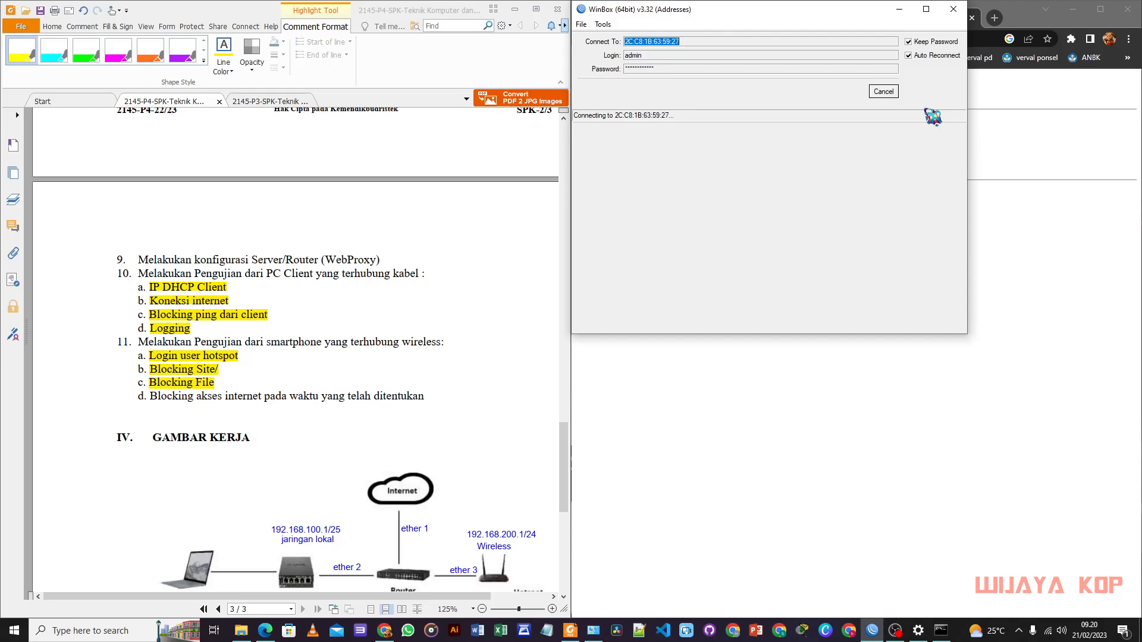
{"action": "left_click", "coordinate": [883, 91]}
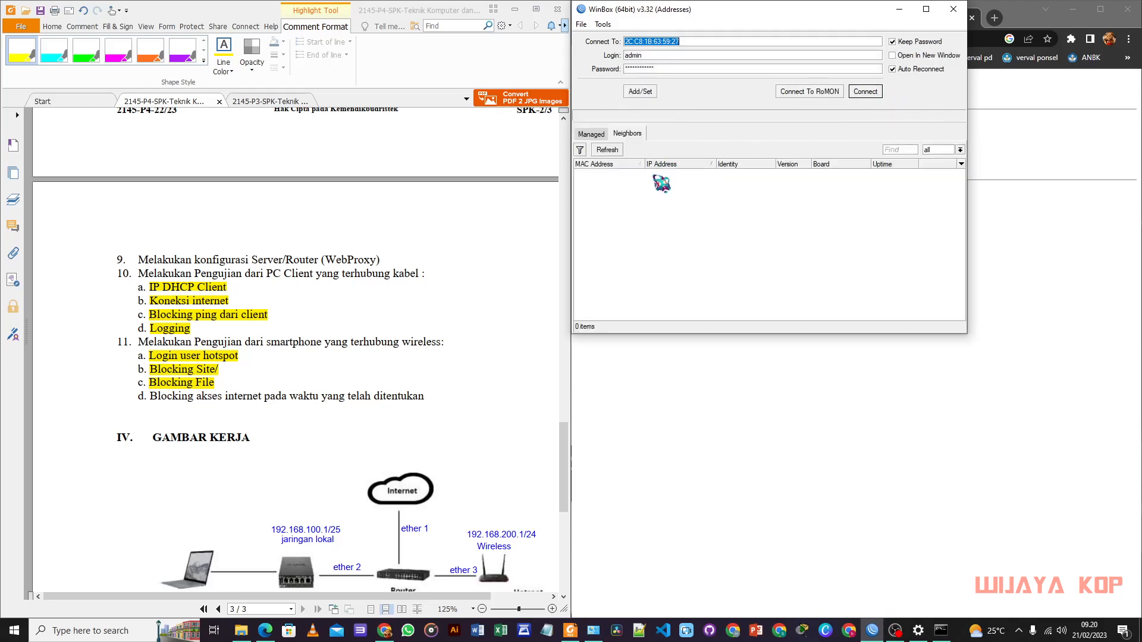
{"action": "left_click", "coordinate": [681, 173]}
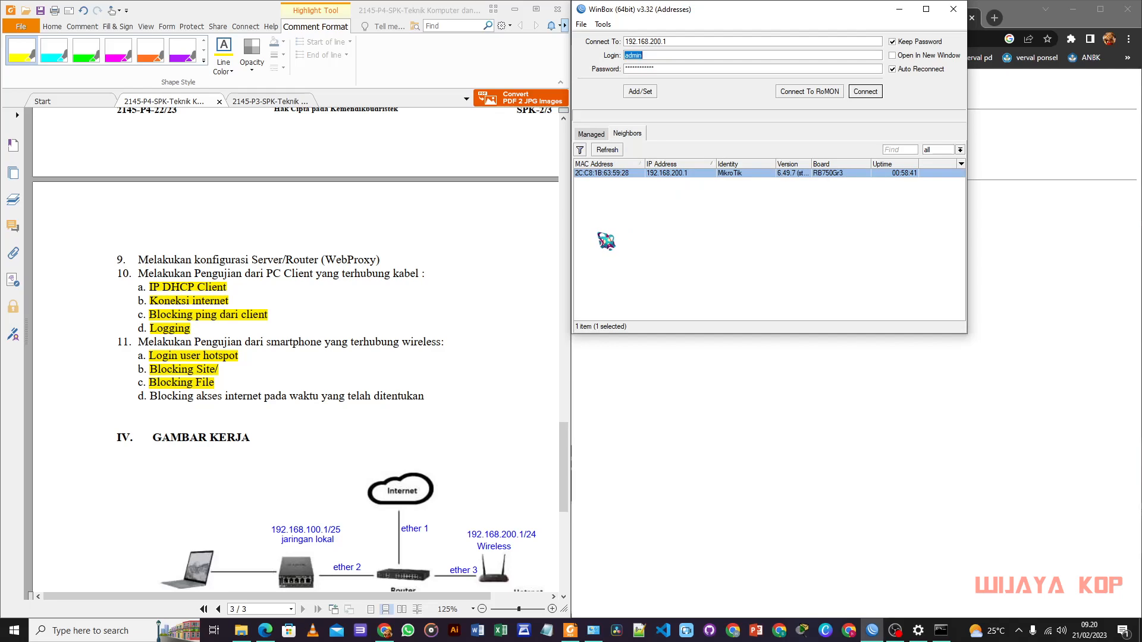
{"action": "left_click", "coordinate": [865, 91]}
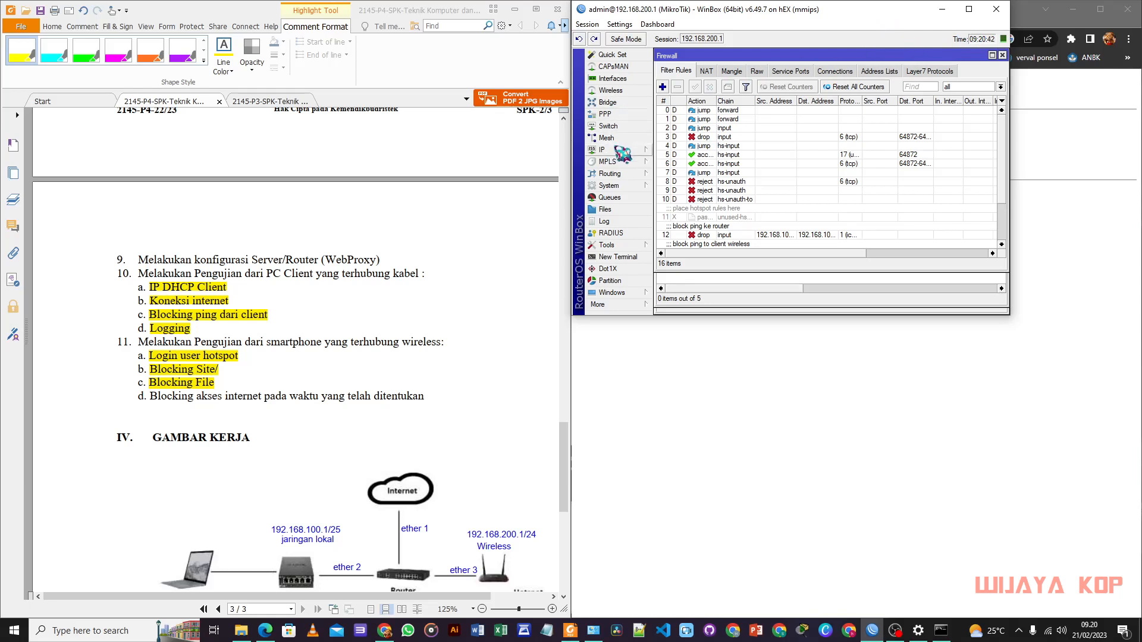
Step: Change the router's System Clock hour from 09:20 to 17:20
{"action": "left_click", "coordinate": [609, 185]}
{"action": "left_click", "coordinate": [669, 211]}
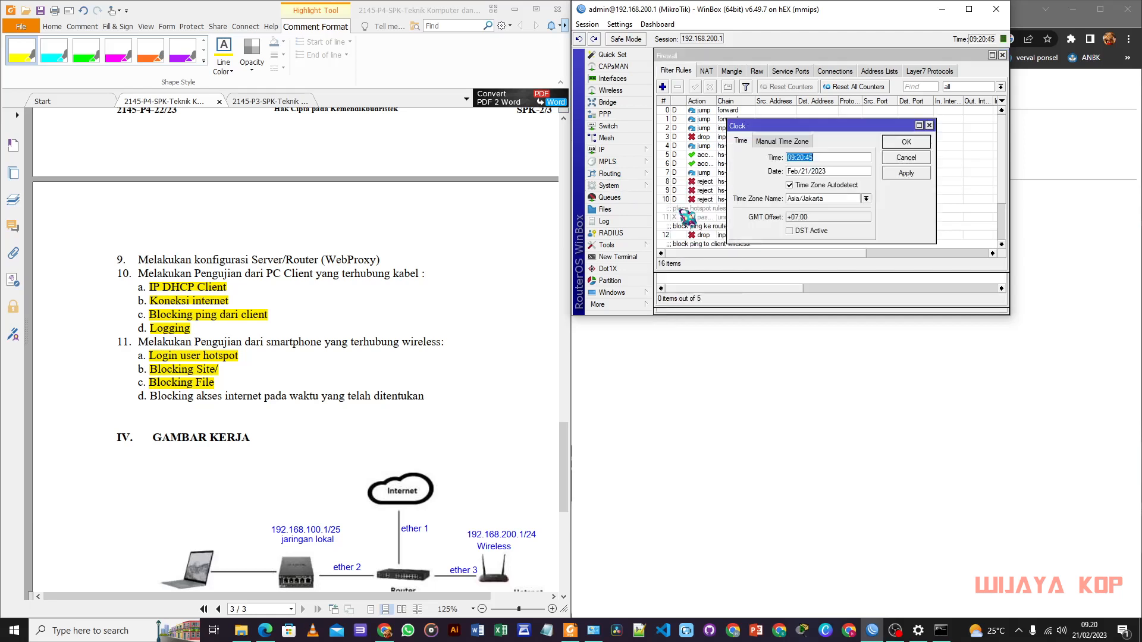
{"action": "double_click", "coordinate": [795, 158]}
{"action": "type", "text": "17"}
{"action": "left_click", "coordinate": [906, 174]}
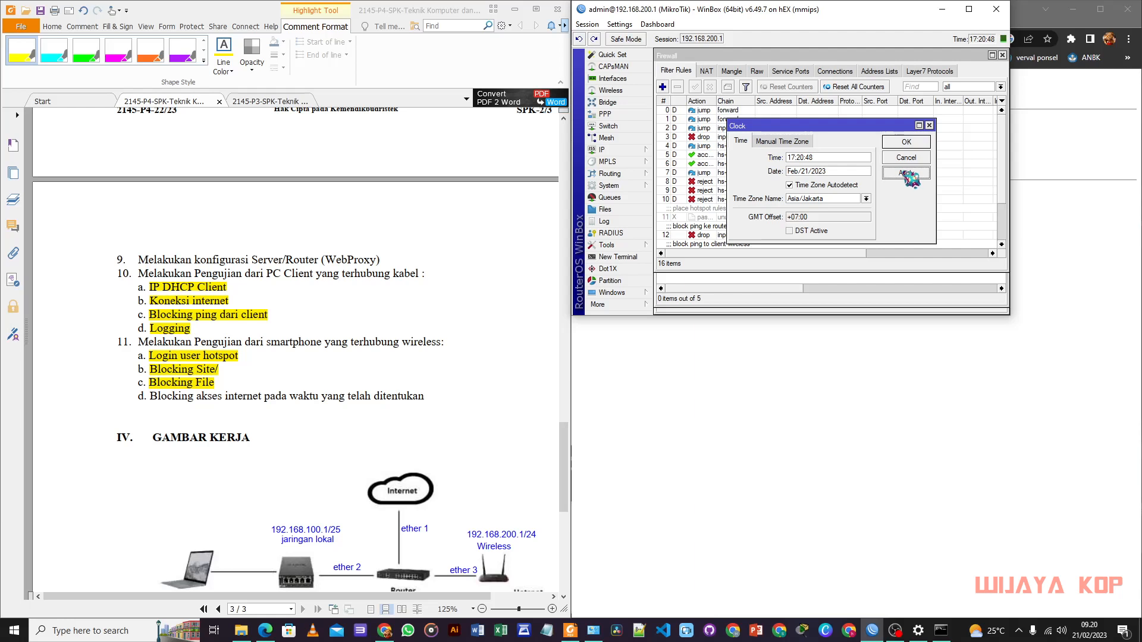
{"action": "left_click", "coordinate": [906, 142]}
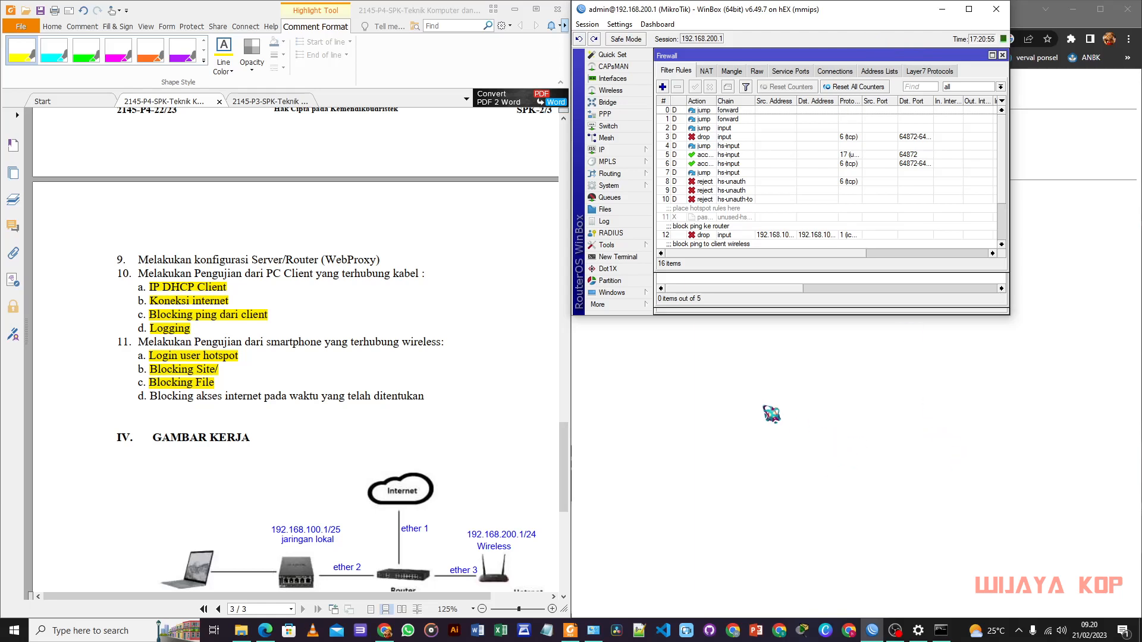
Step: Try youtube.com in a new tab, see it blocked, and highlight the time-based blocking item
{"action": "left_click", "coordinate": [771, 415]}
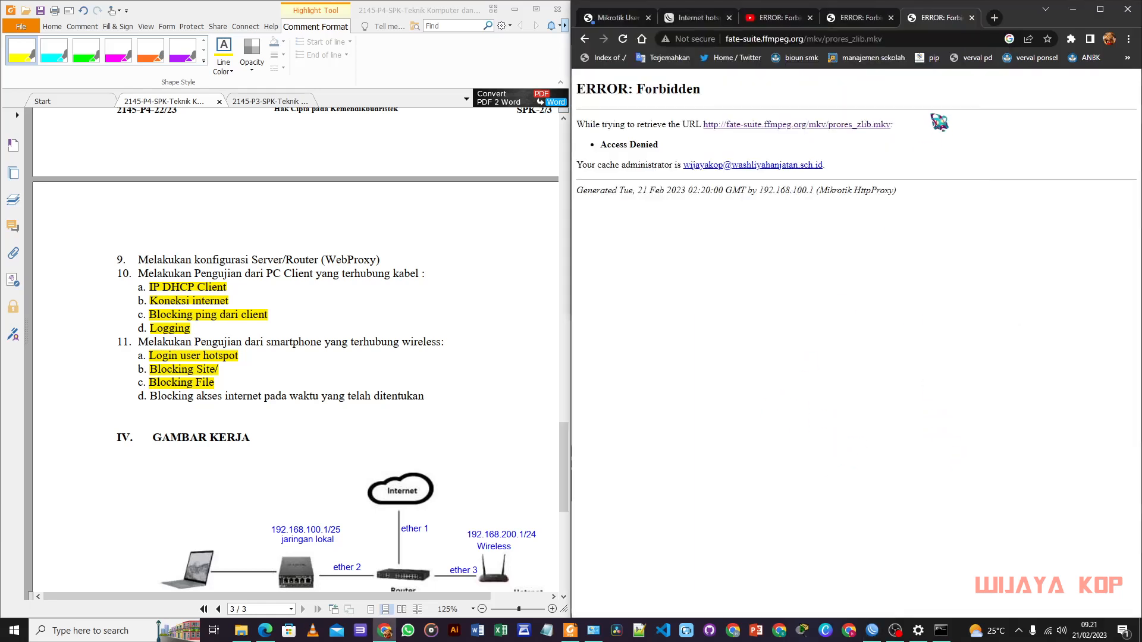
{"action": "left_click", "coordinate": [994, 18]}
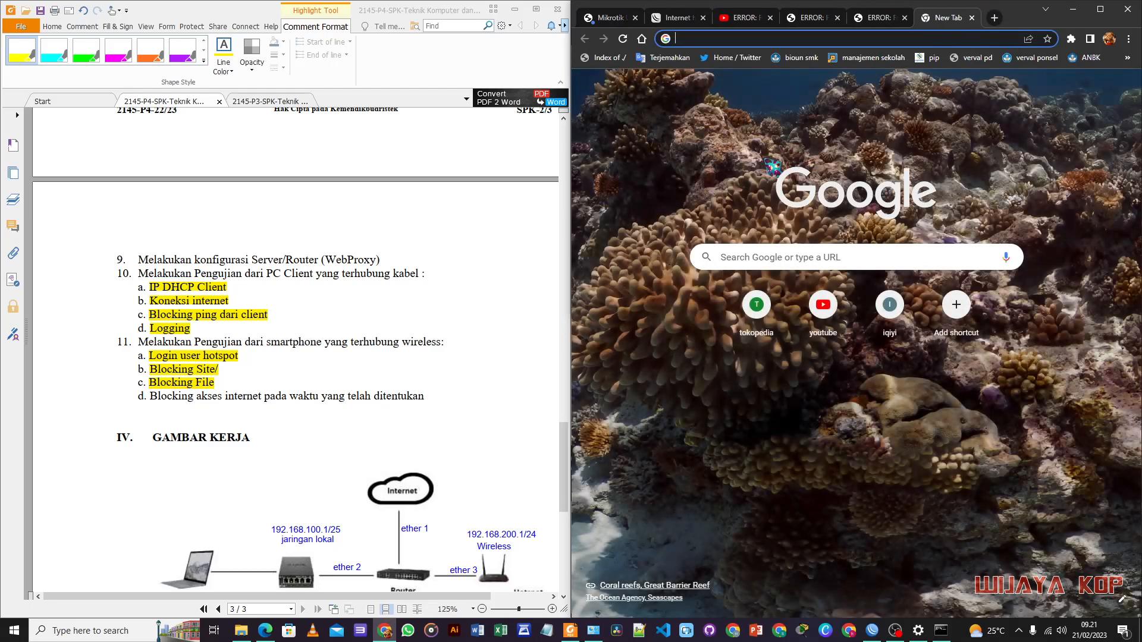
{"action": "left_click", "coordinate": [830, 321]}
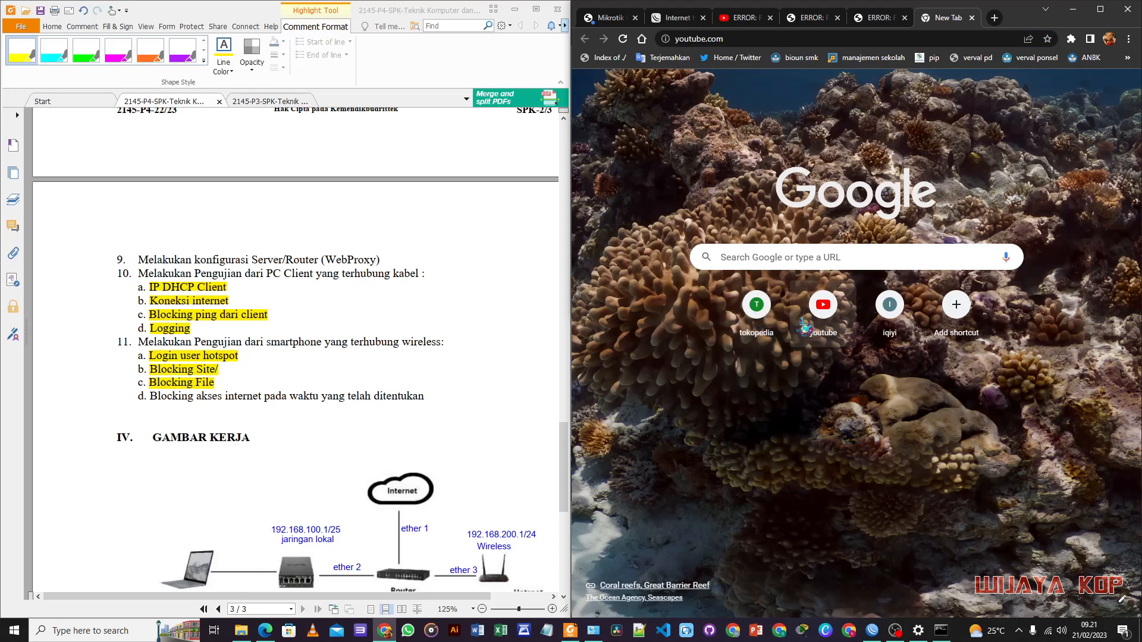
{"action": "left_click", "coordinate": [732, 40]}
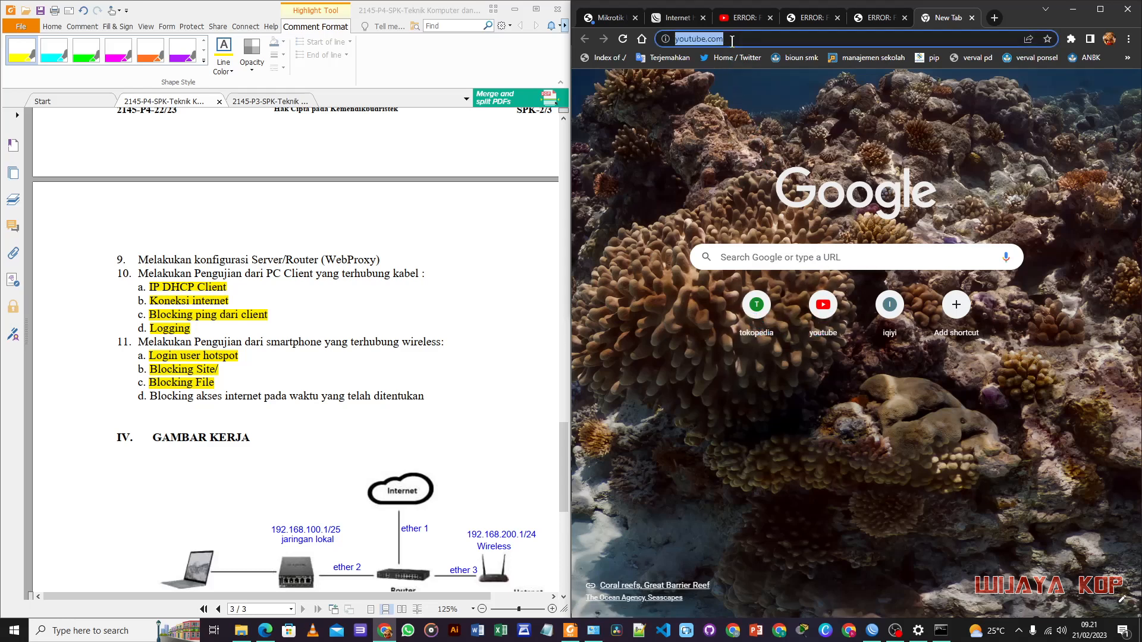
{"action": "key", "text": "Return"}
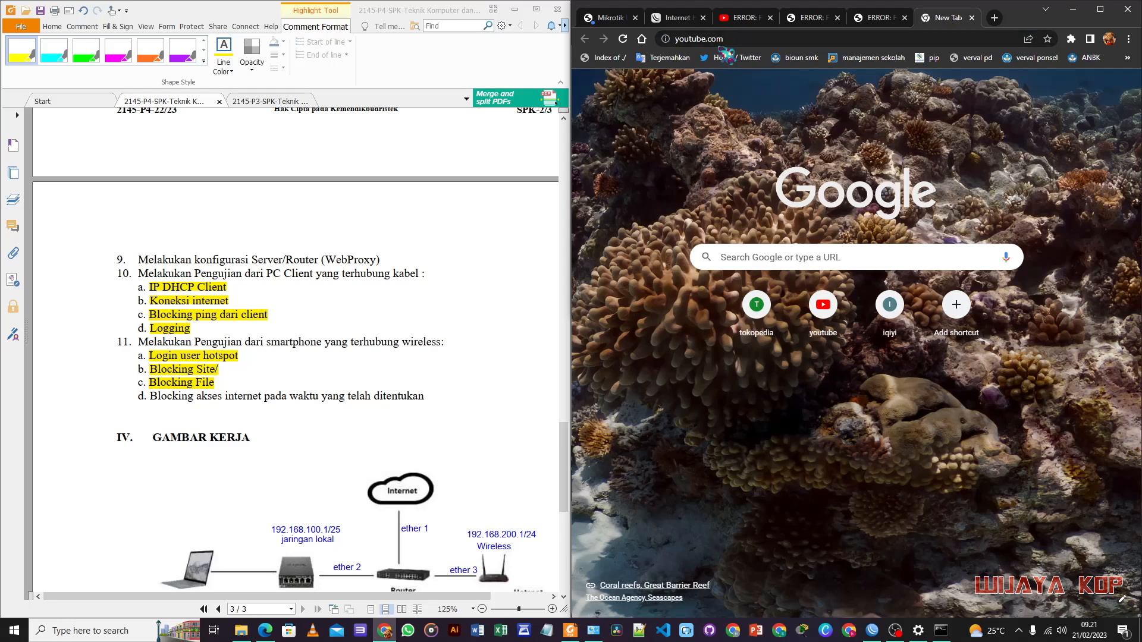
{"action": "left_click_drag", "start_coordinate": [143, 396], "coordinate": [426, 397]}
Step: Maximize Foxit Reader and scroll the task sheet back to page 1
{"action": "scroll", "coordinate": [357, 434], "scroll_direction": "down", "scroll_amount": 3}
{"action": "scroll", "coordinate": [357, 433], "scroll_direction": "down", "scroll_amount": 2}
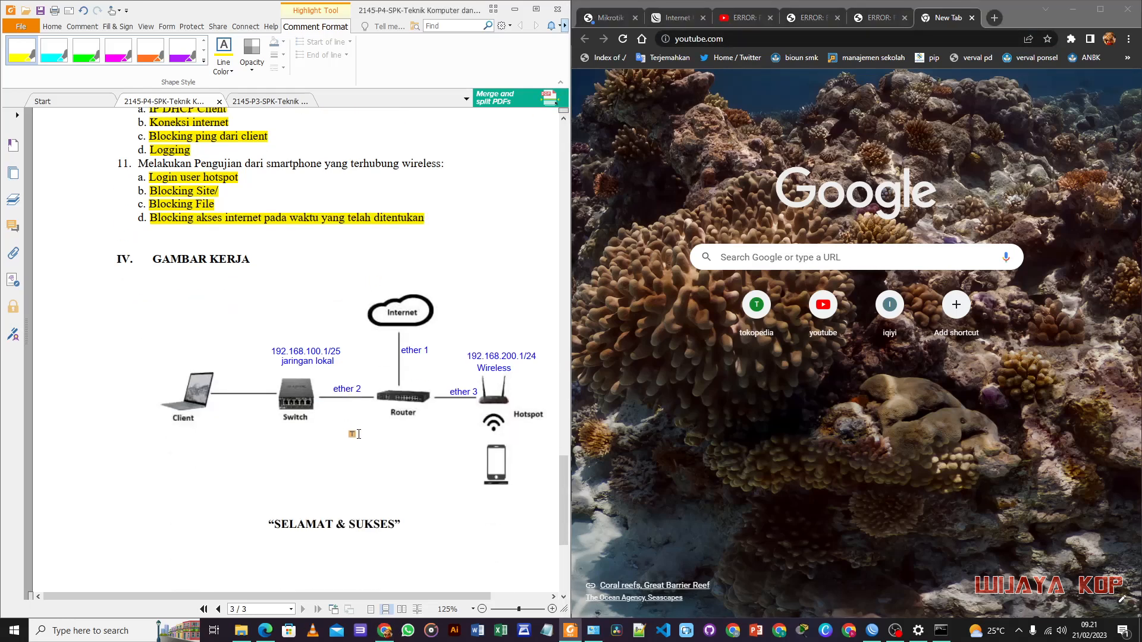
{"action": "scroll", "coordinate": [357, 434], "scroll_direction": "up", "scroll_amount": 3}
{"action": "scroll", "coordinate": [359, 434], "scroll_direction": "down", "scroll_amount": 7}
{"action": "scroll", "coordinate": [358, 434], "scroll_direction": "up", "scroll_amount": 20}
{"action": "scroll", "coordinate": [358, 436], "scroll_direction": "up", "scroll_amount": 10}
{"action": "scroll", "coordinate": [359, 436], "scroll_direction": "down", "scroll_amount": 6}
{"action": "scroll", "coordinate": [358, 438], "scroll_direction": "up", "scroll_amount": 7}
{"action": "scroll", "coordinate": [359, 441], "scroll_direction": "up", "scroll_amount": 6}
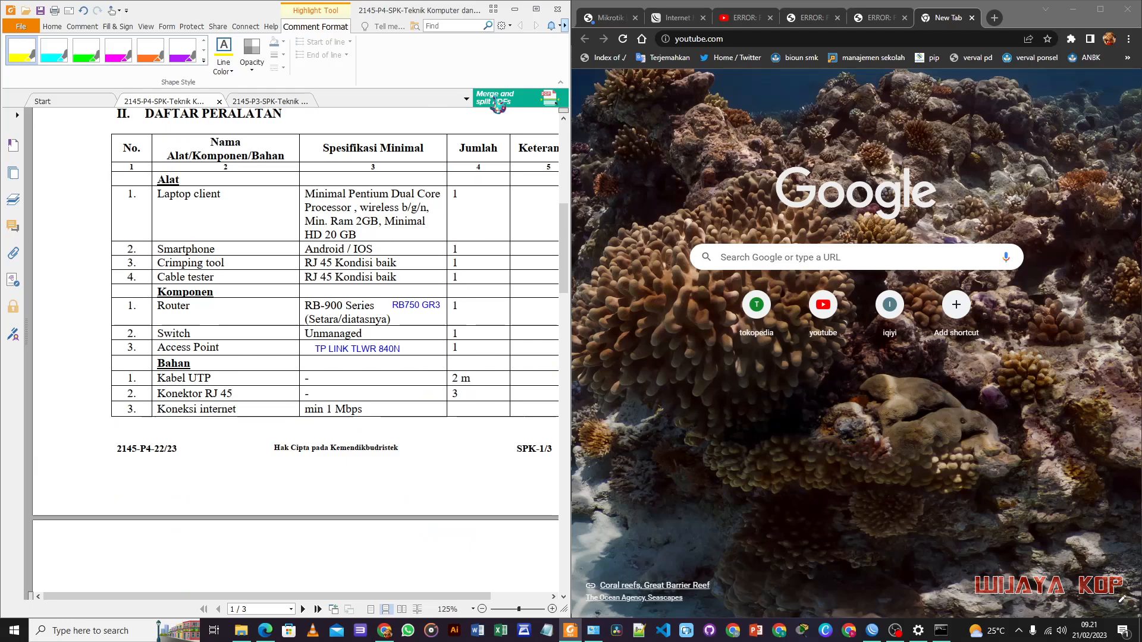
{"action": "left_click", "coordinate": [536, 9]}
{"action": "scroll", "coordinate": [539, 263], "scroll_direction": "up", "scroll_amount": 3}
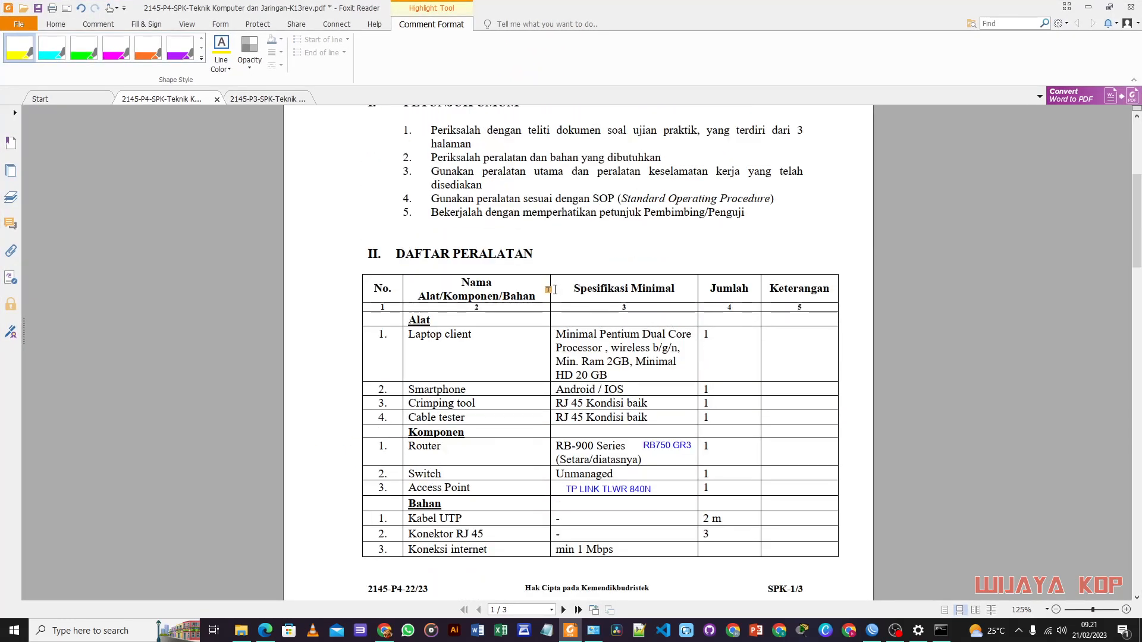
{"action": "scroll", "coordinate": [554, 289], "scroll_direction": "down", "scroll_amount": 2}
{"action": "scroll", "coordinate": [553, 292], "scroll_direction": "up", "scroll_amount": 6}
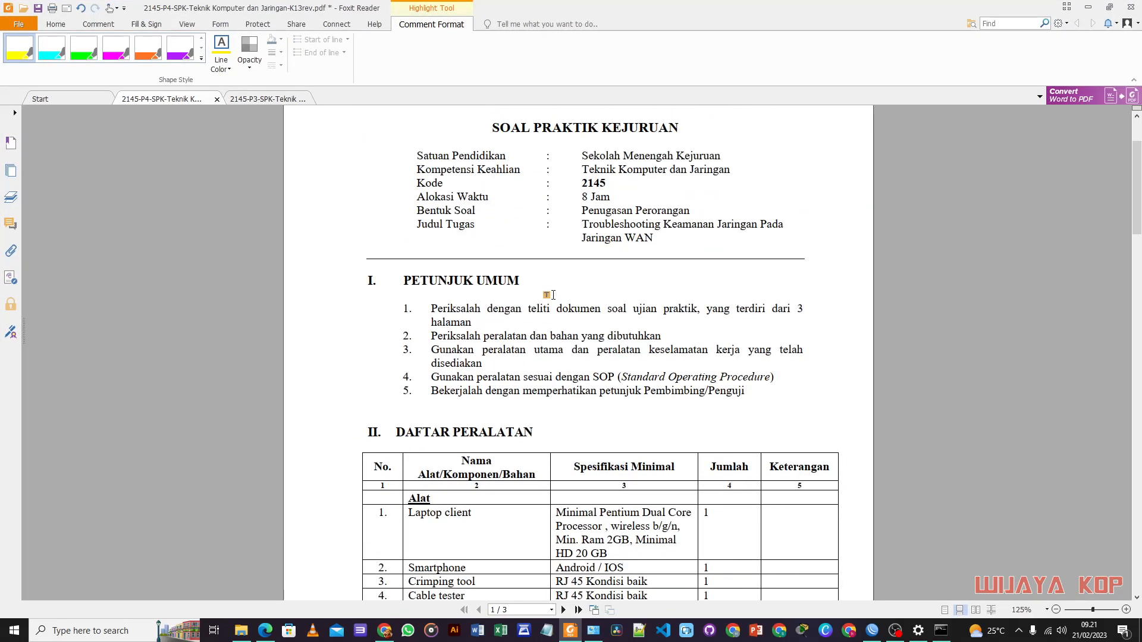
{"action": "scroll", "coordinate": [552, 295], "scroll_direction": "up", "scroll_amount": 2}
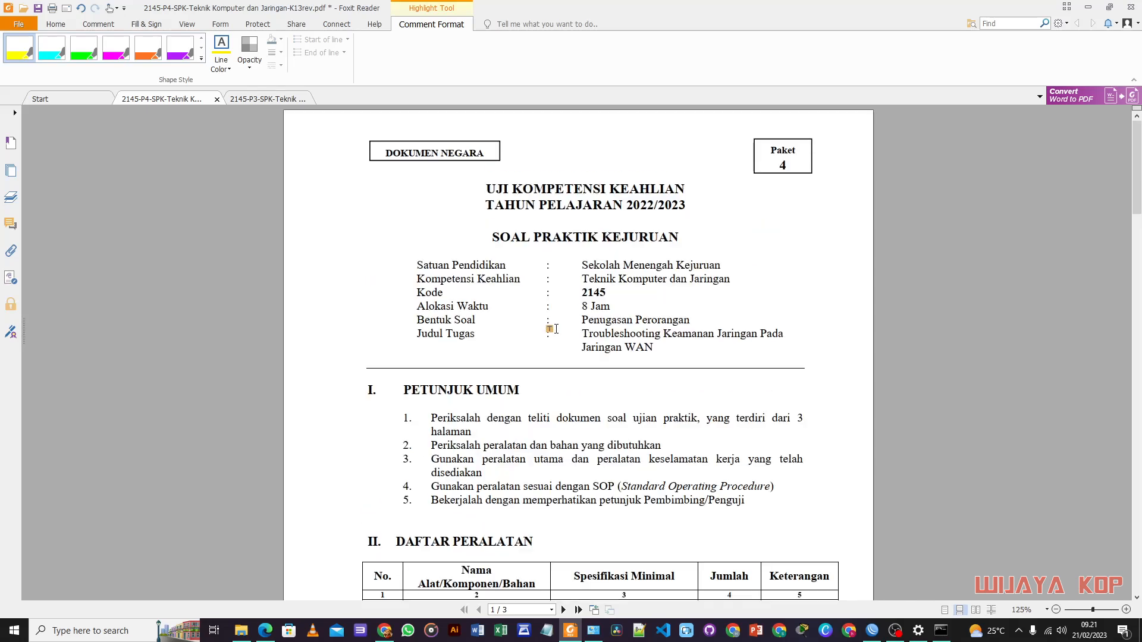